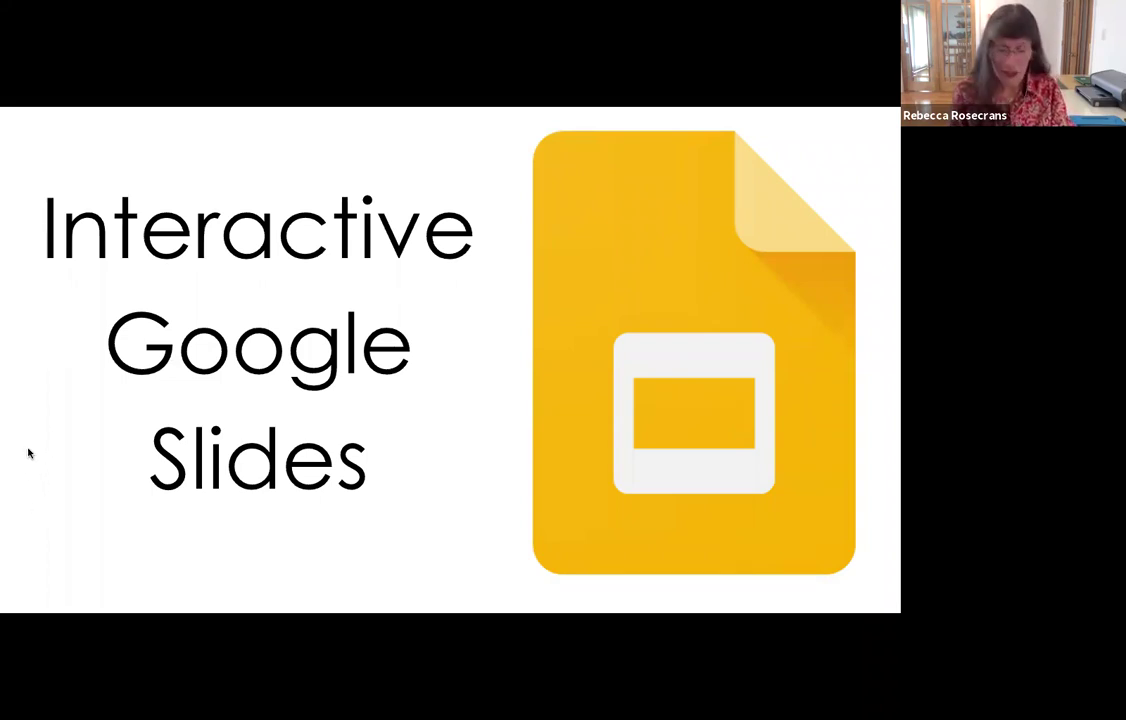
- Exit the full-screen presentation and return to the Interactive Slides editor
{"action": "key", "text": "Escape"}
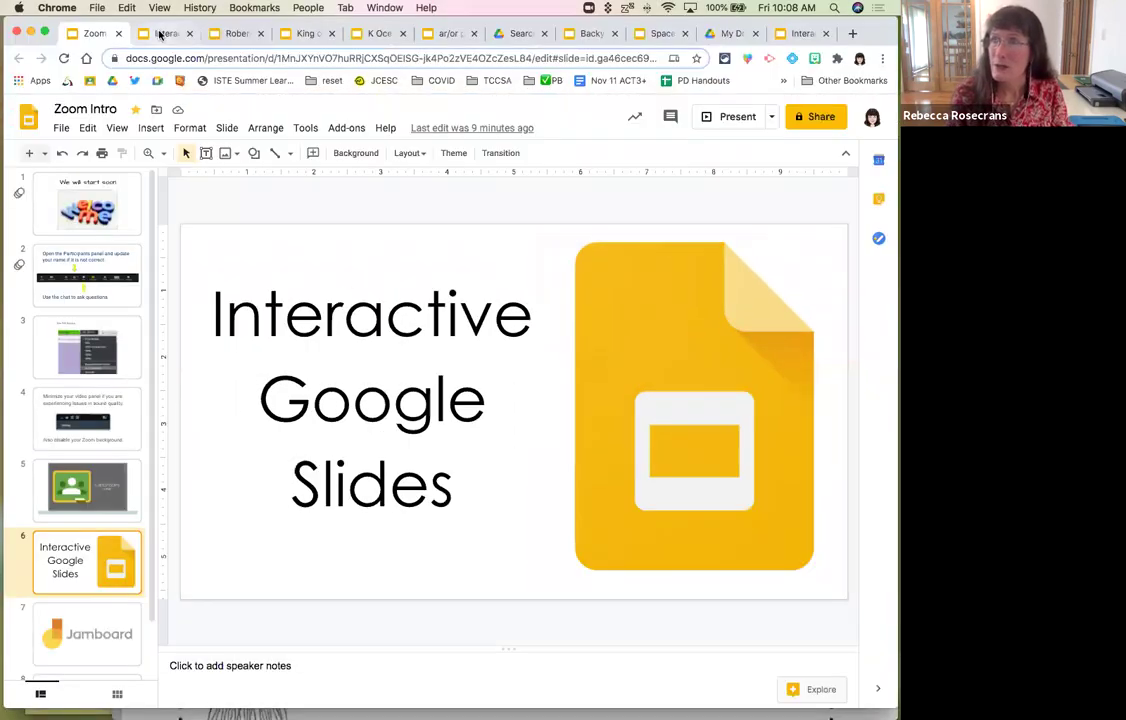
{"action": "left_click", "coordinate": [160, 34]}
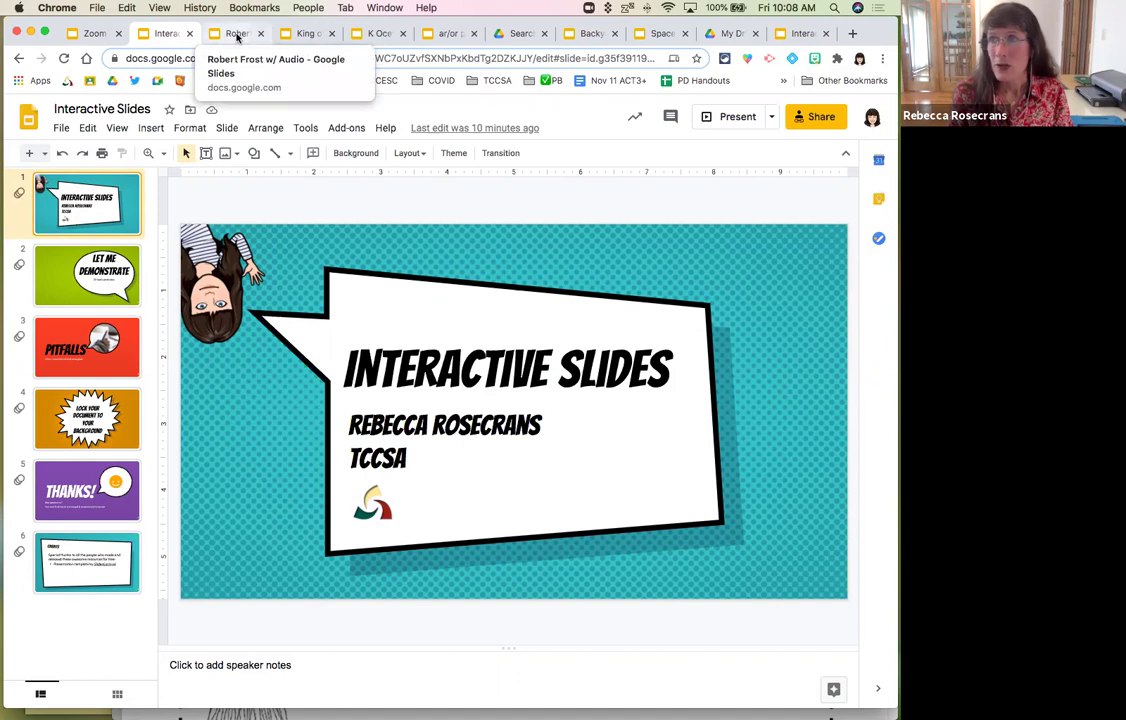
- In the Robert Frost w/ Audio deck, move the audio icon beside 'The Road Not Taken' title
{"action": "left_click", "coordinate": [237, 34]}
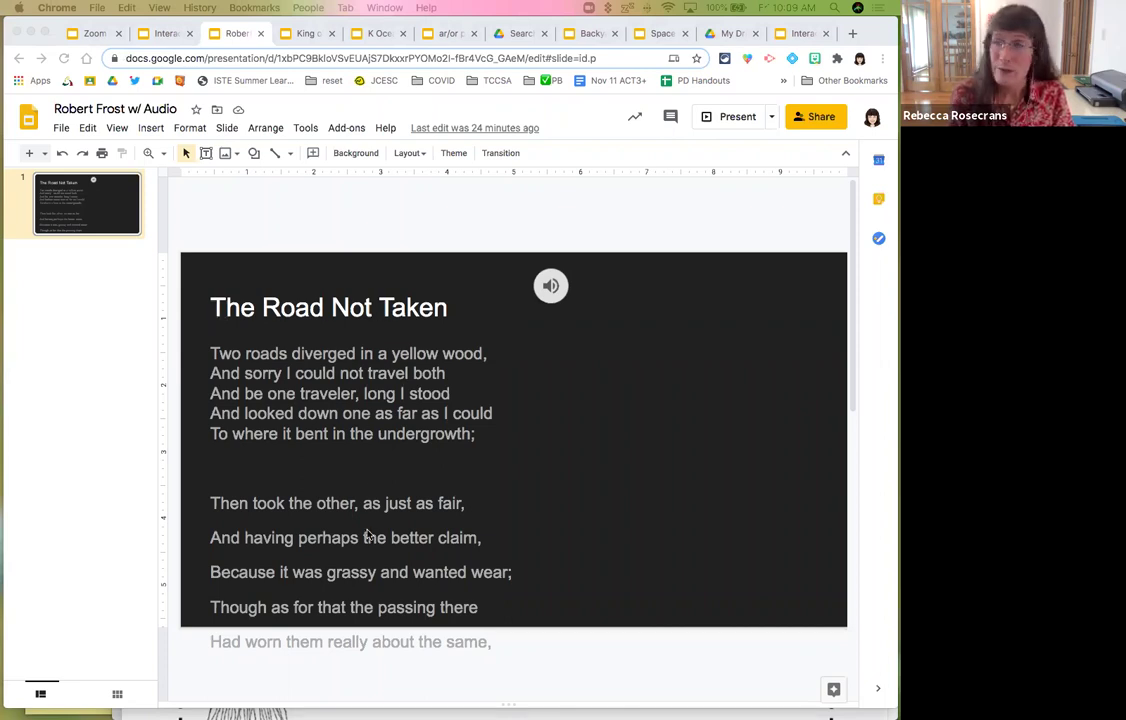
{"action": "left_click", "coordinate": [551, 283]}
{"action": "left_click_drag", "start_coordinate": [551, 283], "coordinate": [478, 305]}
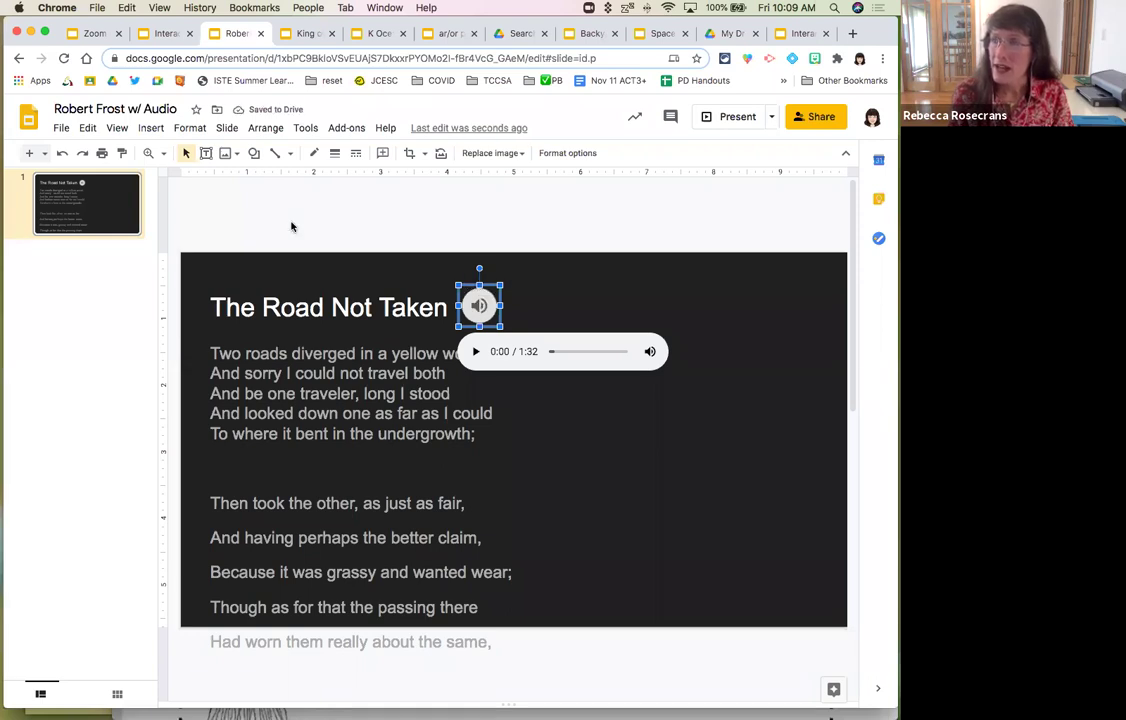
{"action": "left_click", "coordinate": [152, 129]}
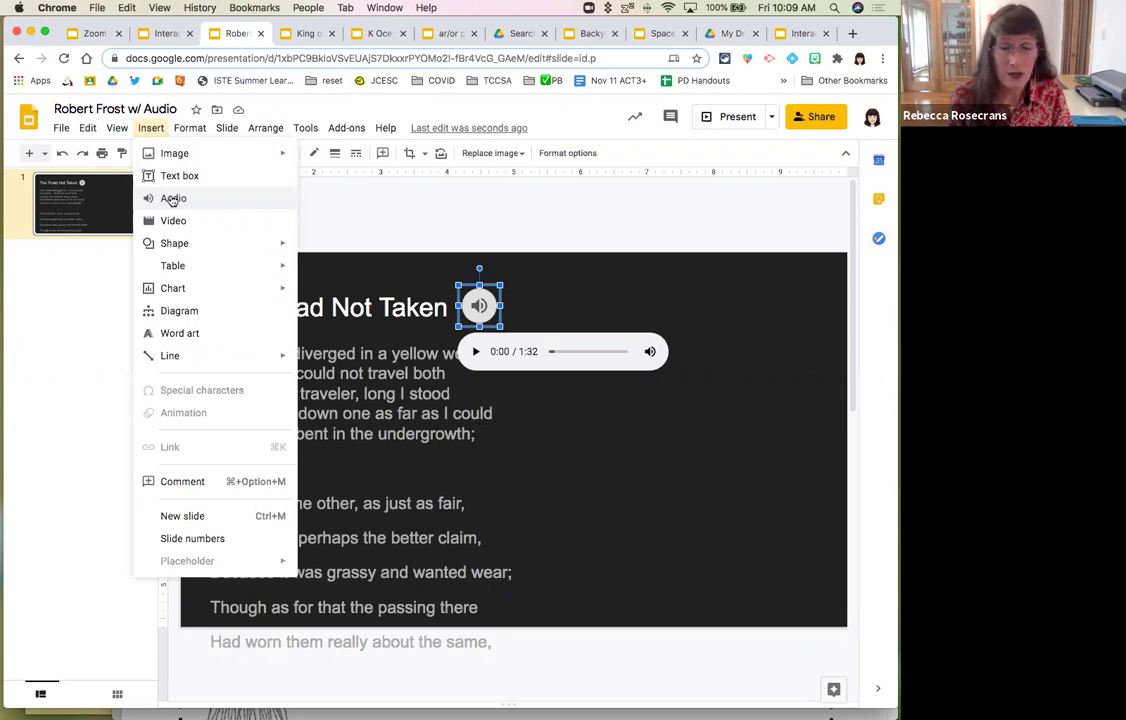
{"action": "left_click", "coordinate": [348, 270]}
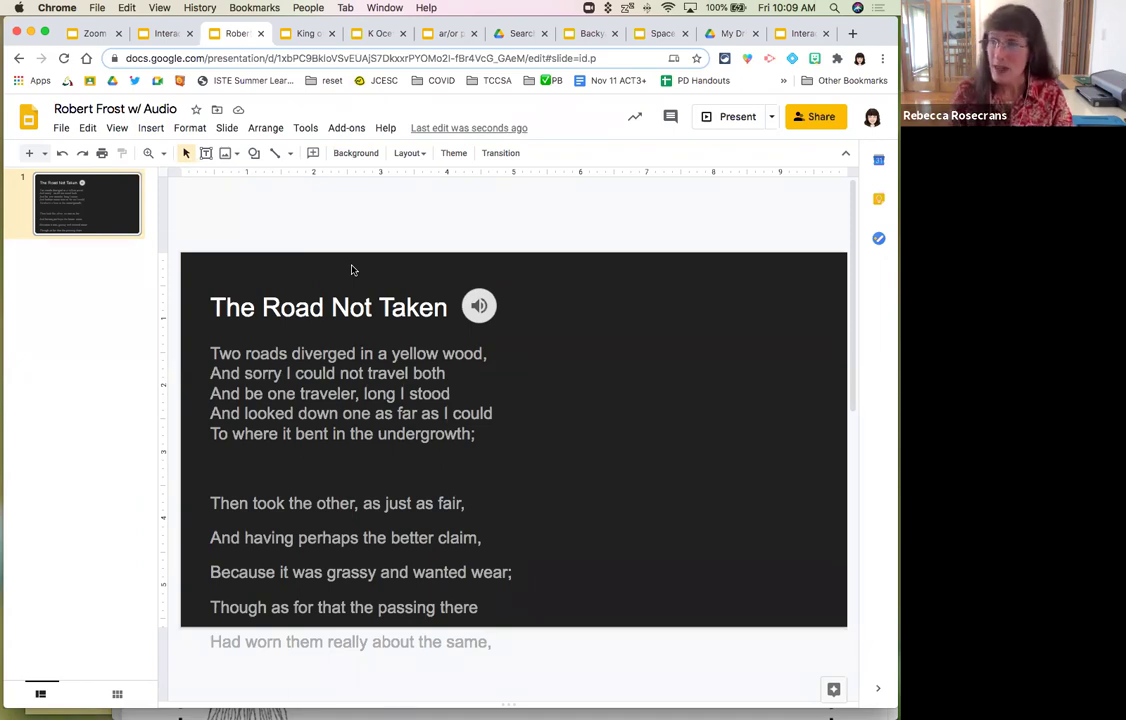
{"action": "mouse_move", "coordinate": [470, 307]}
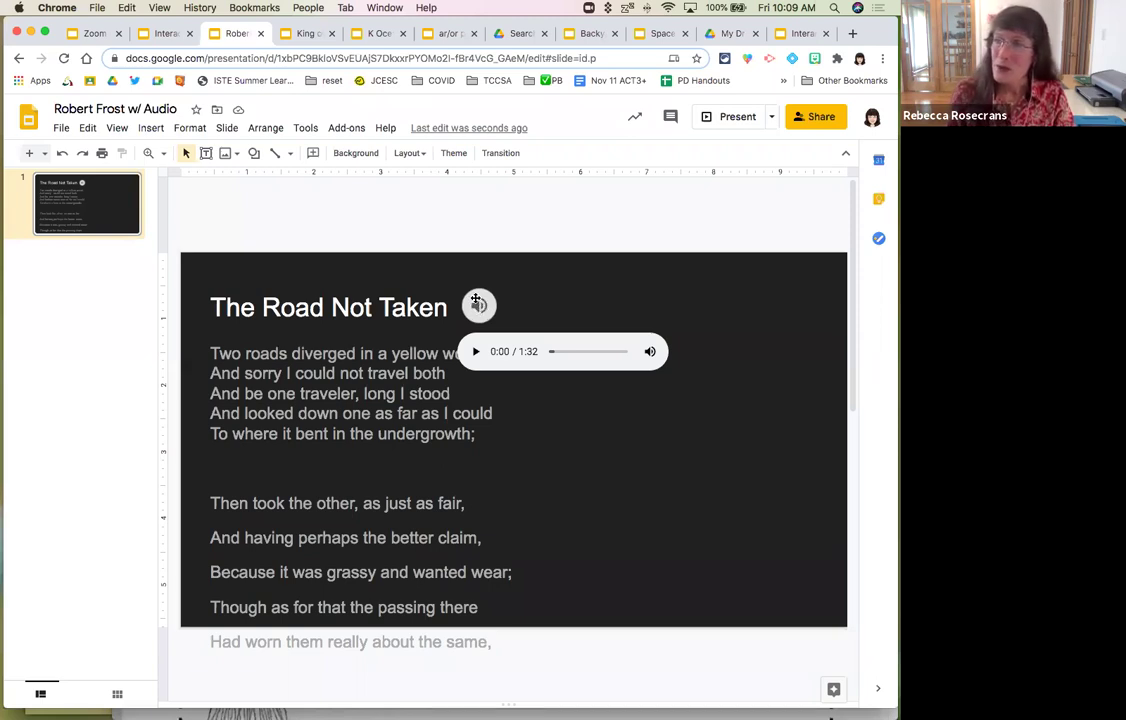
{"action": "left_click", "coordinate": [455, 298]}
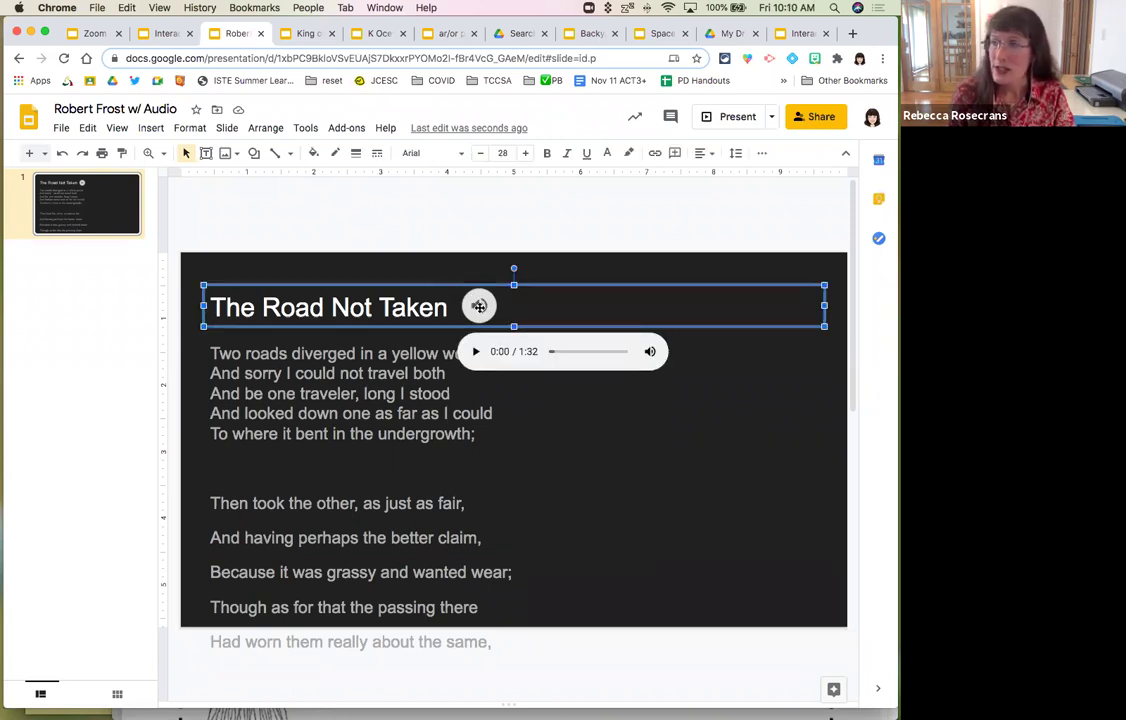
{"action": "left_click", "coordinate": [479, 306]}
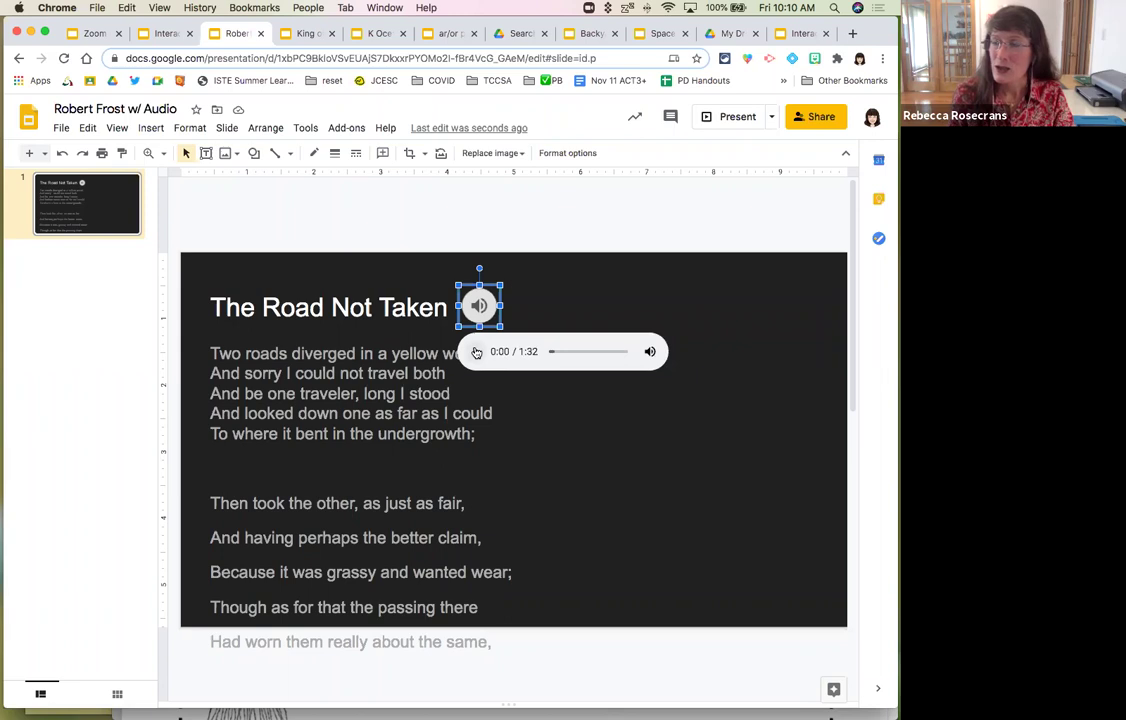
{"action": "left_click", "coordinate": [476, 356]}
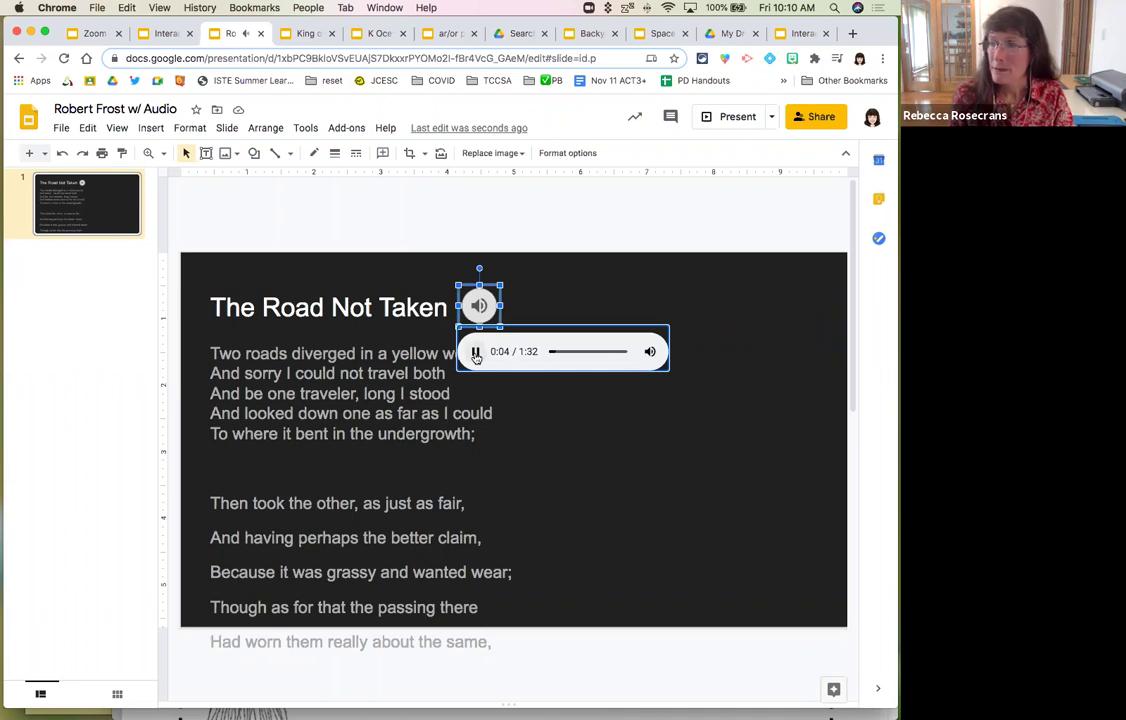
{"action": "left_click", "coordinate": [476, 352]}
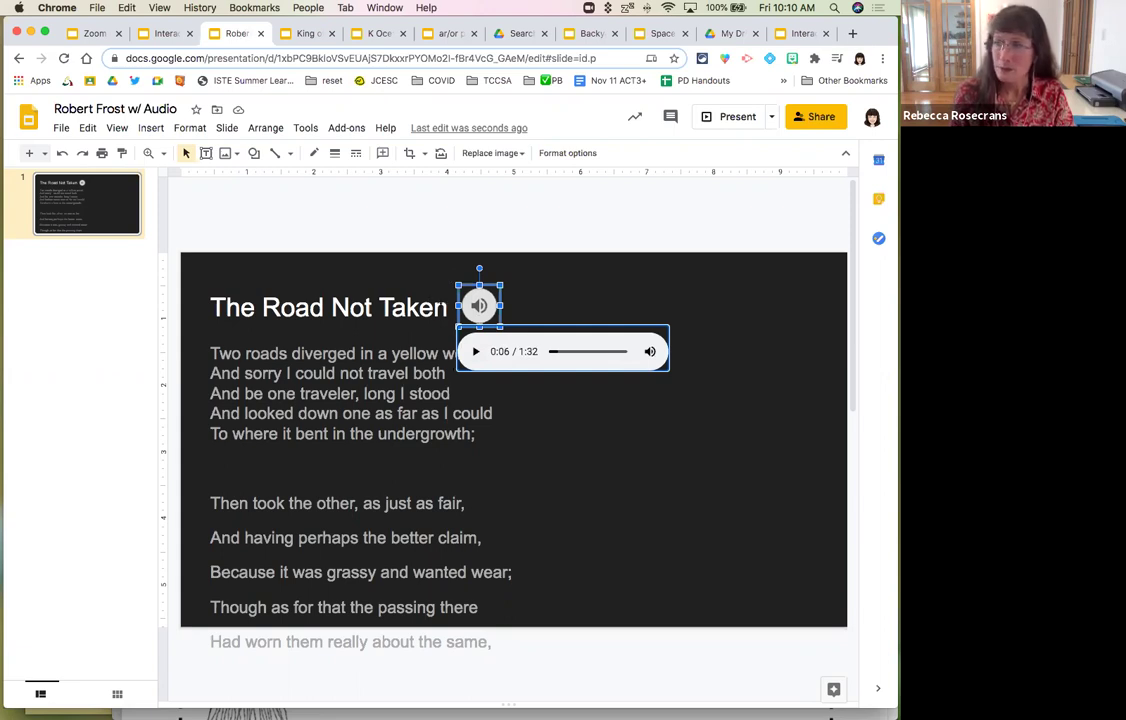
{"action": "left_click", "coordinate": [412, 288]}
{"action": "left_click", "coordinate": [397, 274]}
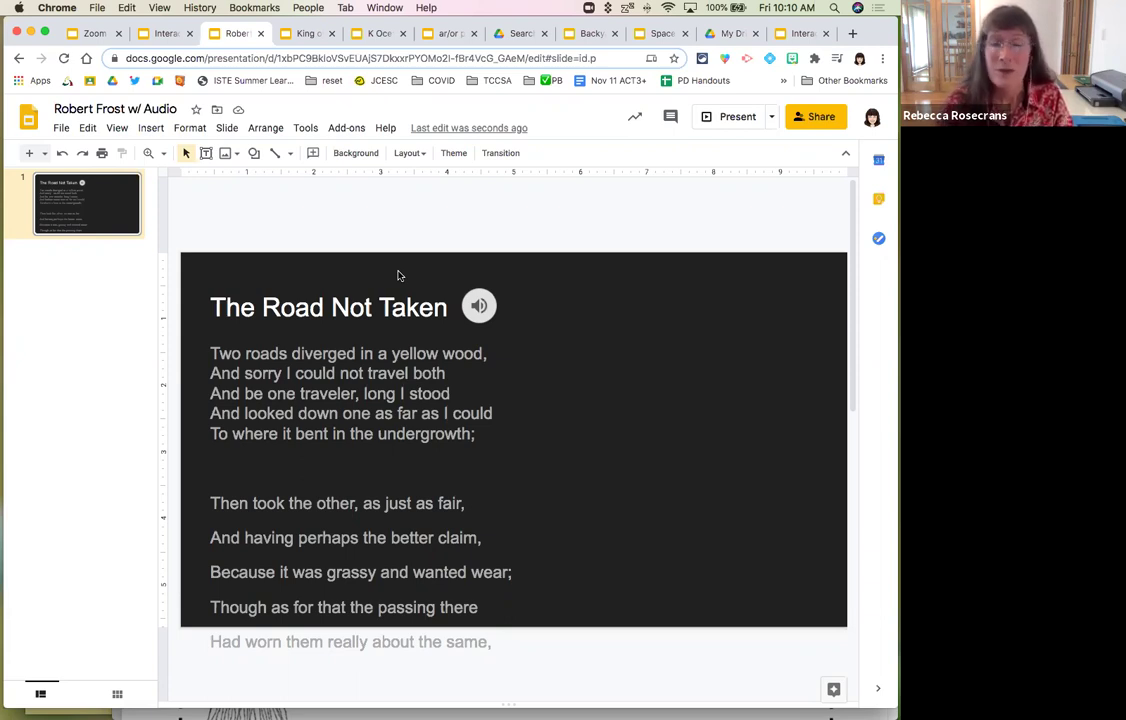
{"action": "mouse_move", "coordinate": [479, 310]}
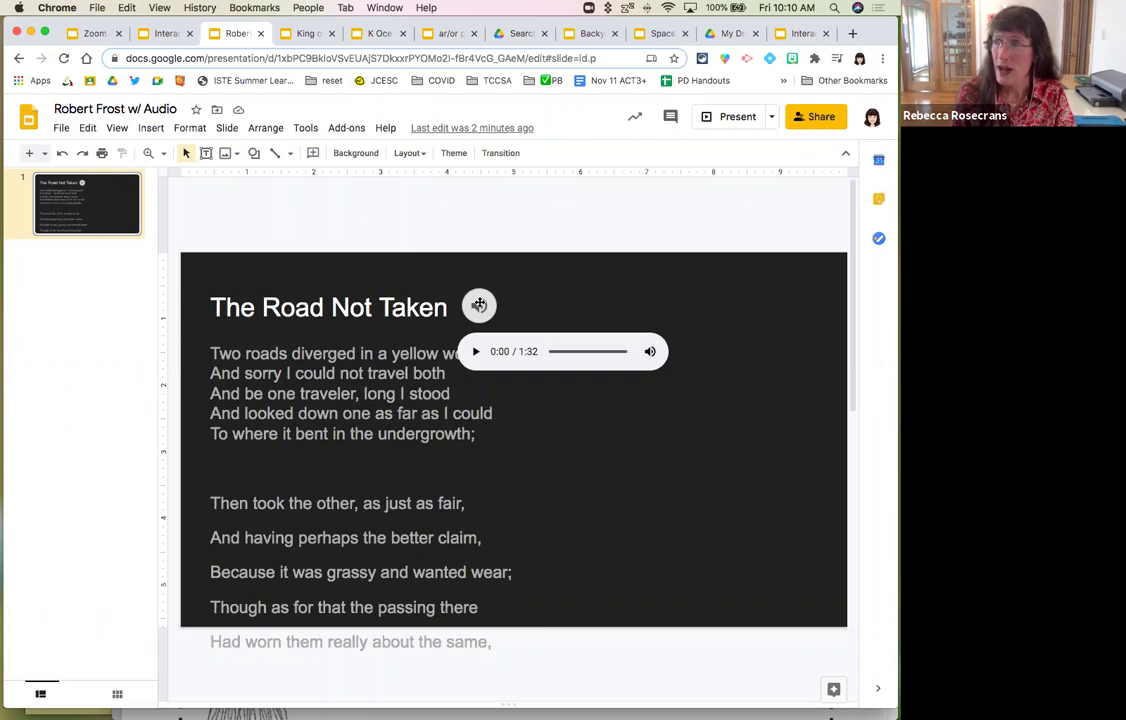
- Filter the My Drive search to the Audio file type using advanced search options
{"action": "left_click", "coordinate": [714, 34]}
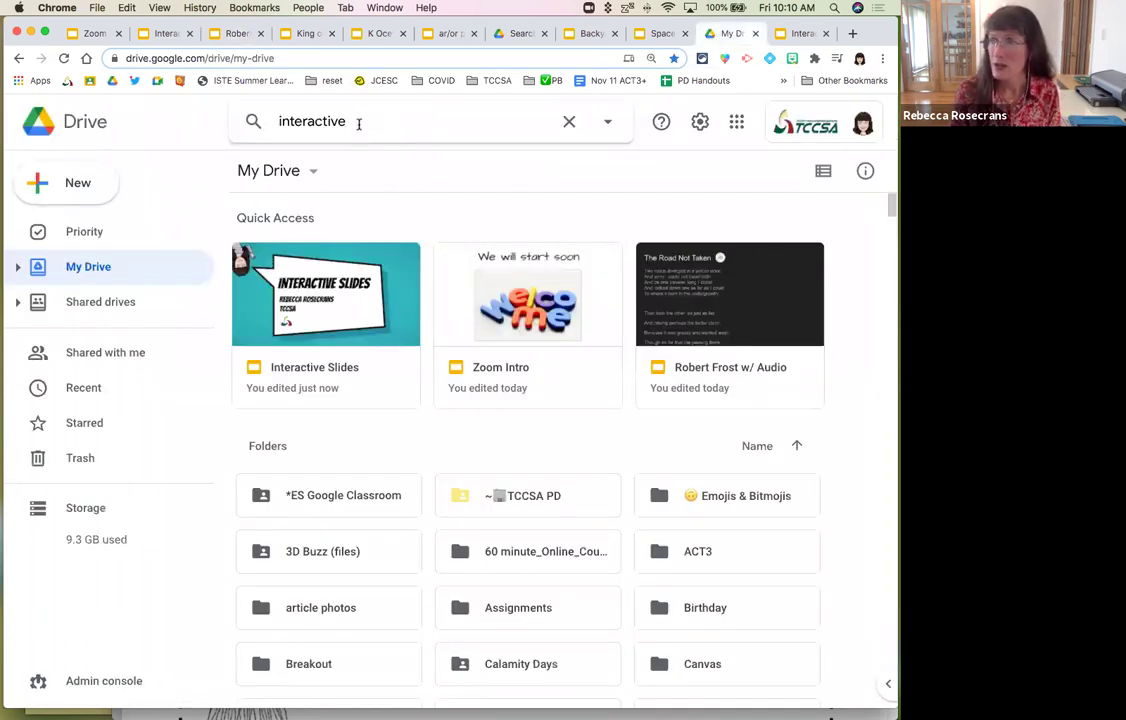
{"action": "left_click_drag", "start_coordinate": [350, 121], "coordinate": [281, 120]}
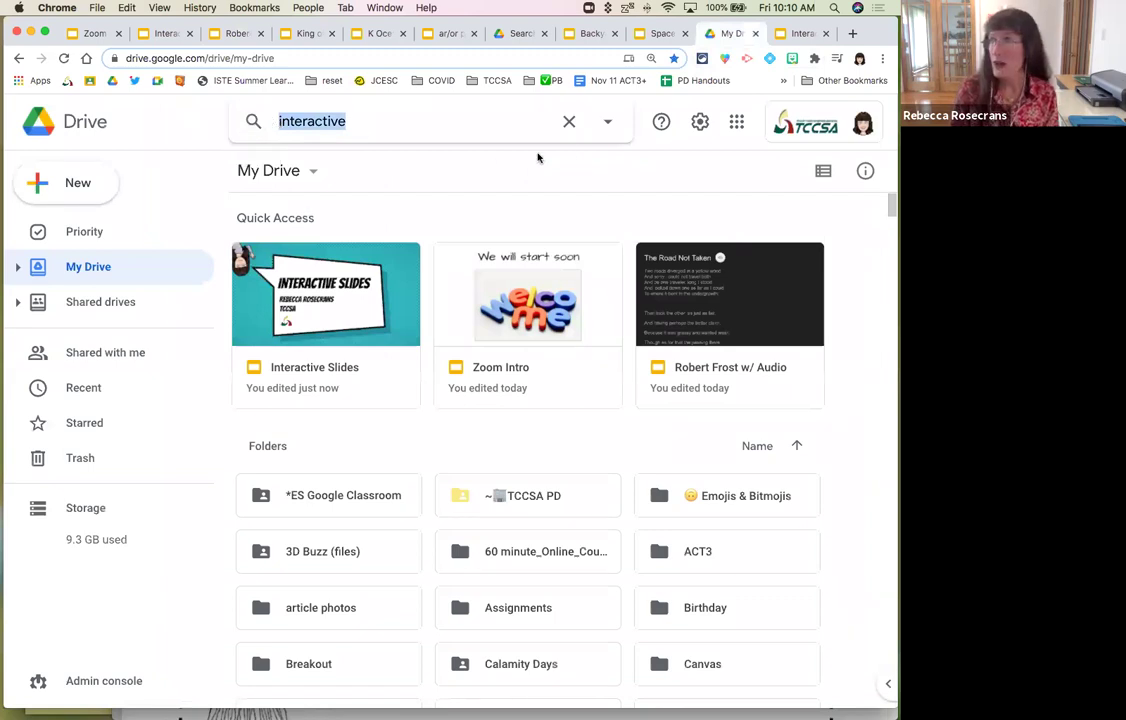
{"action": "left_click", "coordinate": [607, 122]}
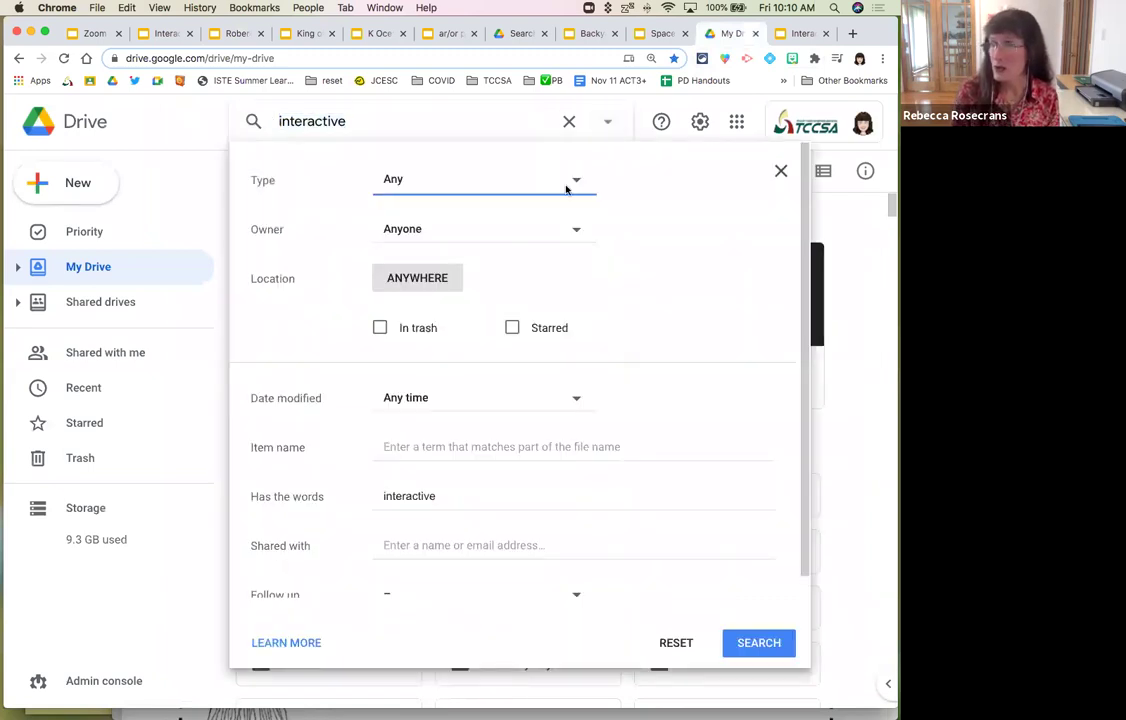
{"action": "left_click", "coordinate": [577, 182]}
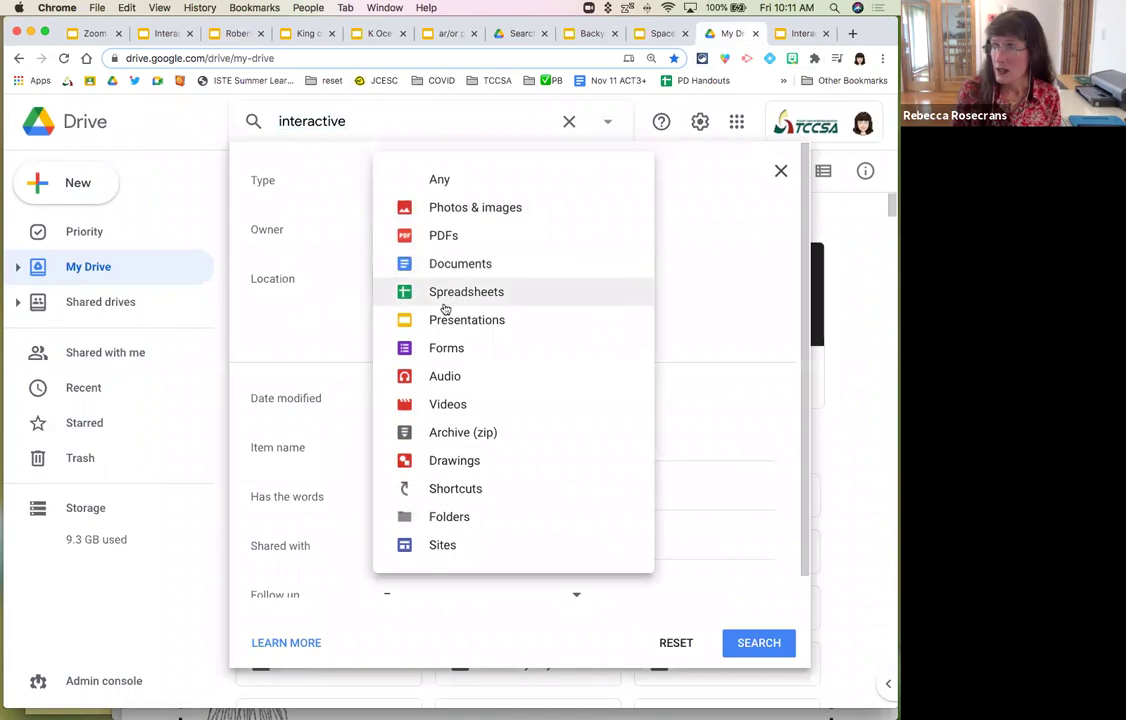
{"action": "left_click", "coordinate": [445, 379]}
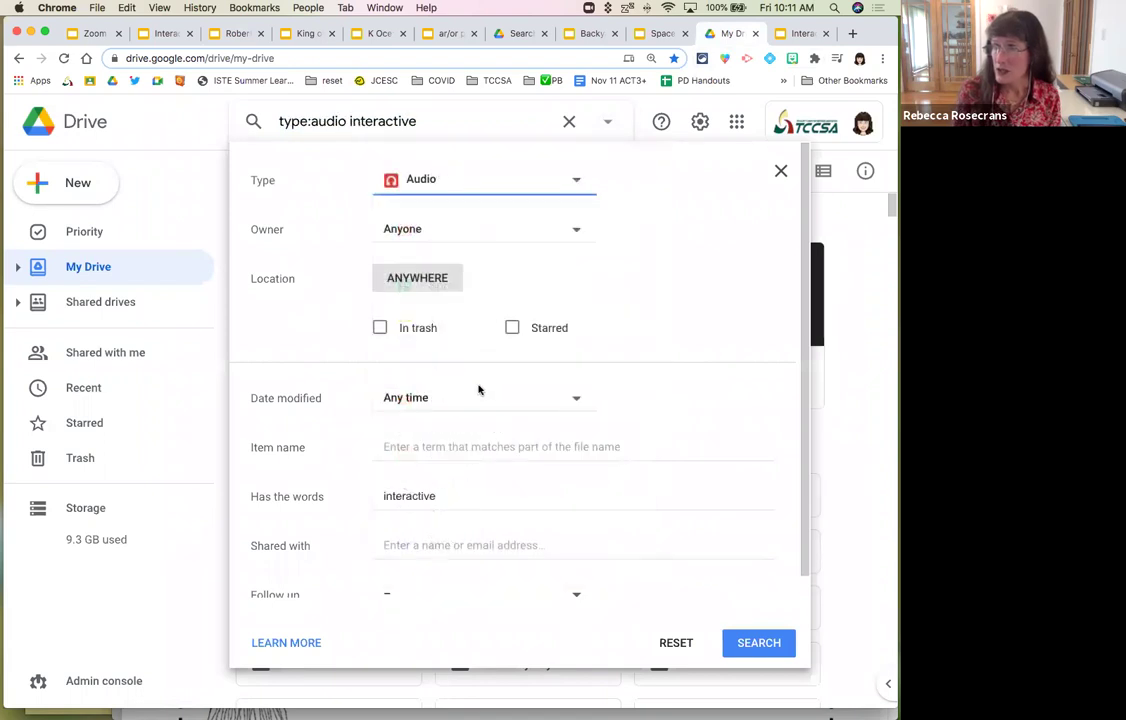
{"action": "left_click", "coordinate": [757, 645]}
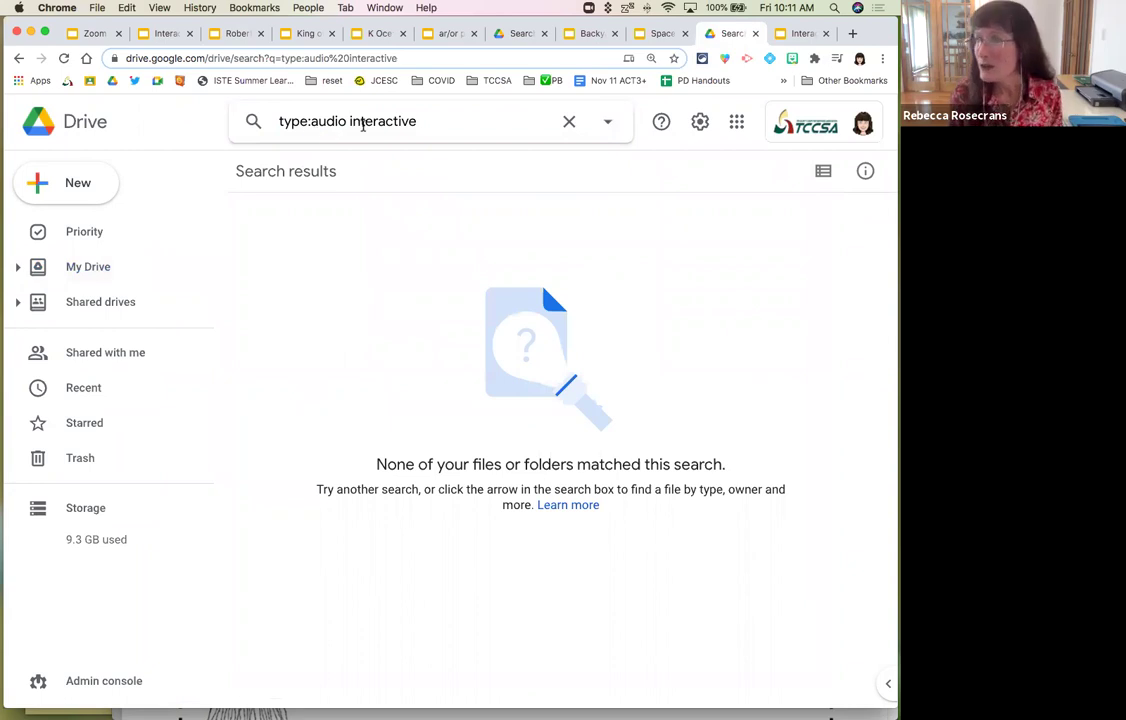
- Drop 'interactive' from the search to list all audio, and open sharing for Voice Note.wav
{"action": "left_click_drag", "start_coordinate": [349, 121], "coordinate": [427, 125]}
{"action": "key", "text": "BackSpace"}
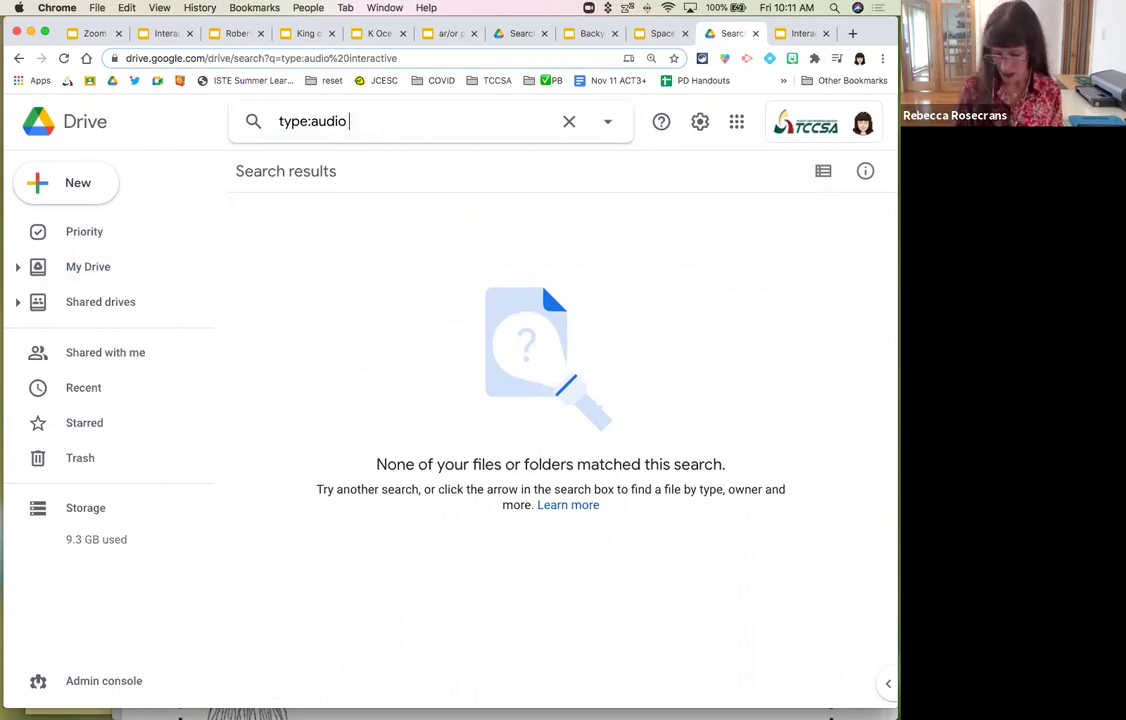
{"action": "key", "text": "Return"}
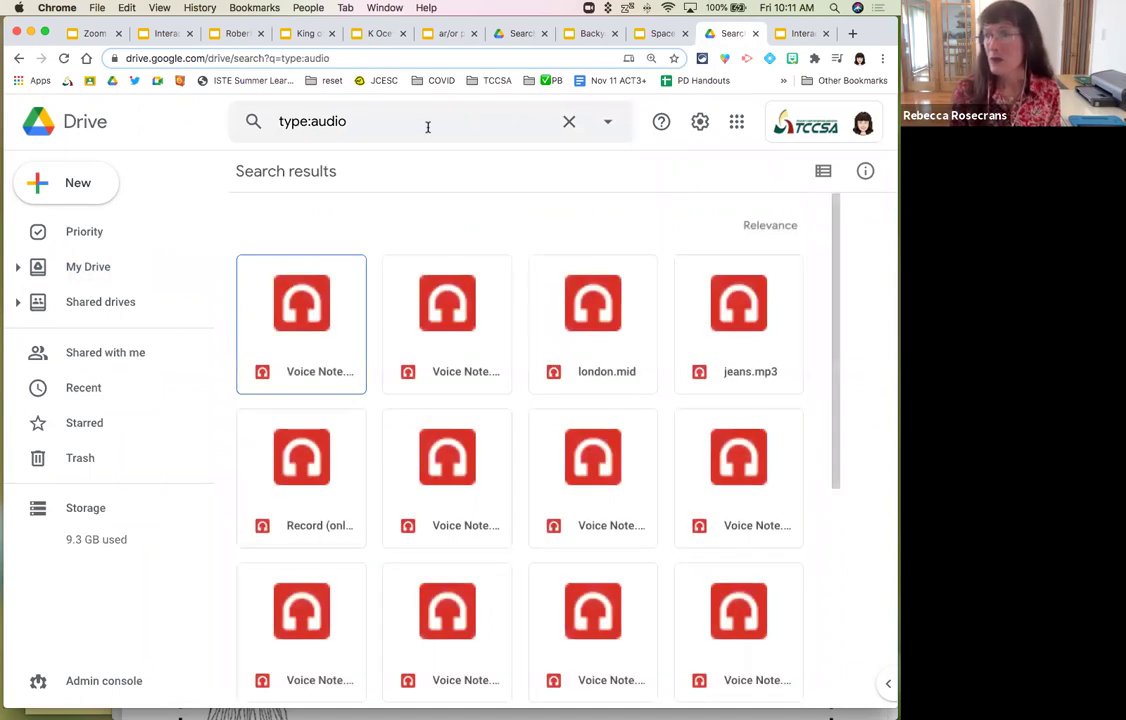
{"action": "left_click", "coordinate": [285, 290]}
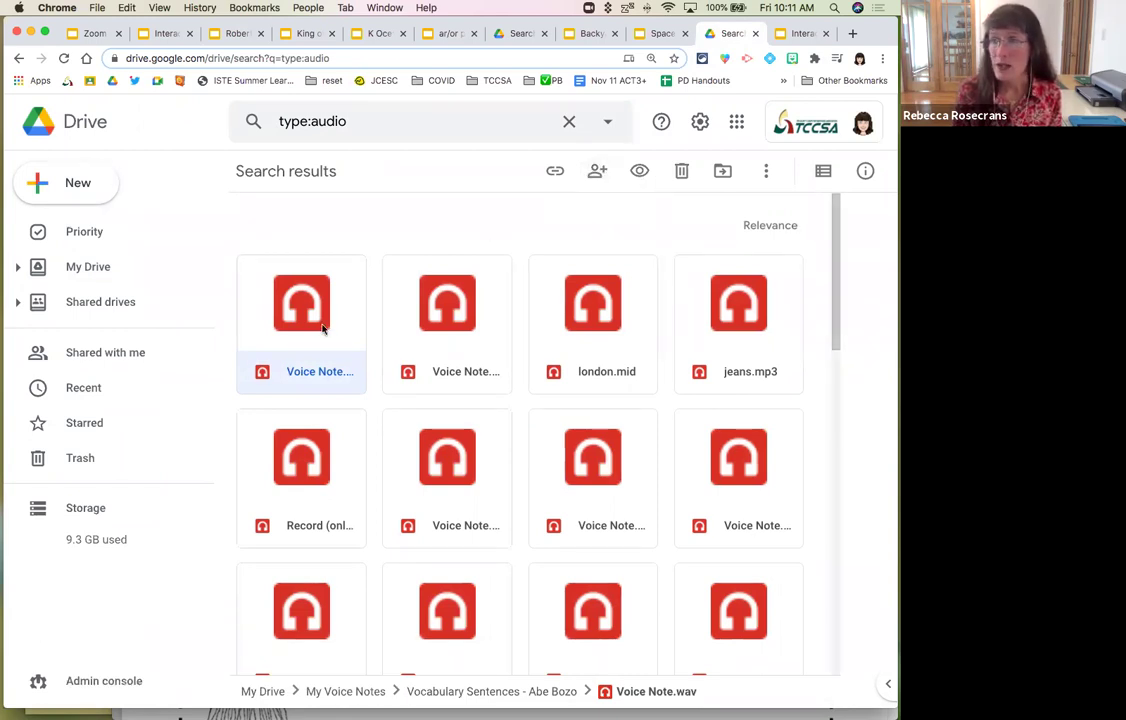
{"action": "left_click", "coordinate": [595, 174]}
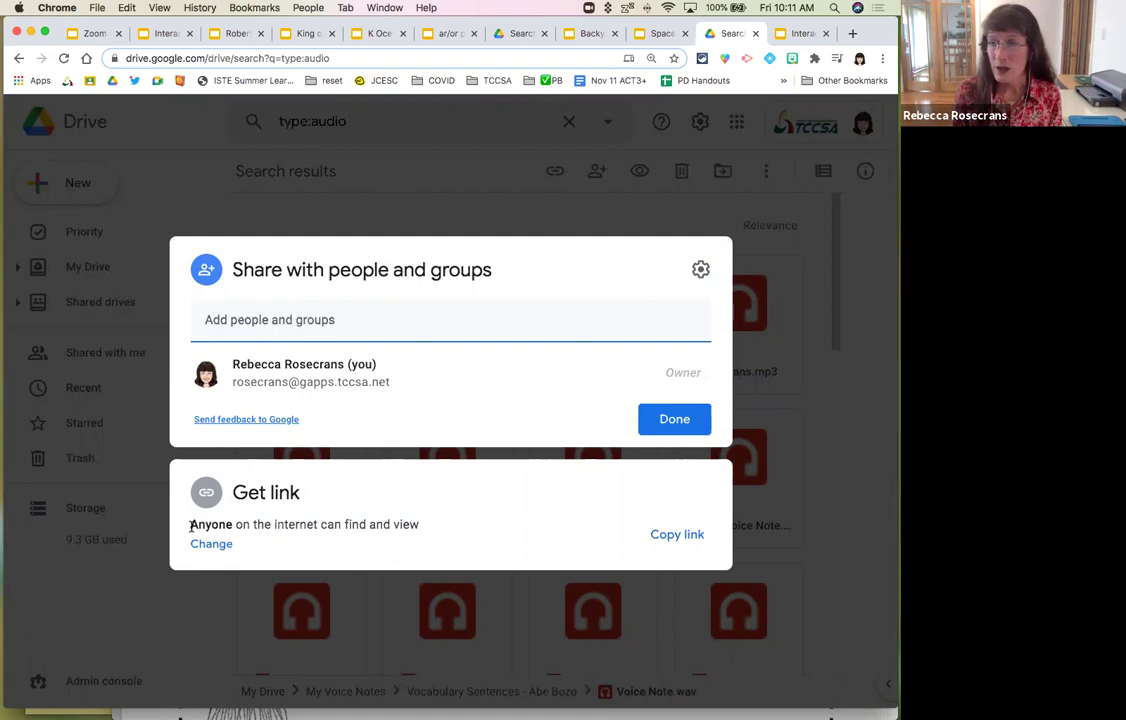
- Keep the Voice Note.wav link access set to Public and close the sharing dialog
{"action": "left_click_drag", "start_coordinate": [191, 526], "coordinate": [421, 531]}
{"action": "left_click", "coordinate": [421, 531]}
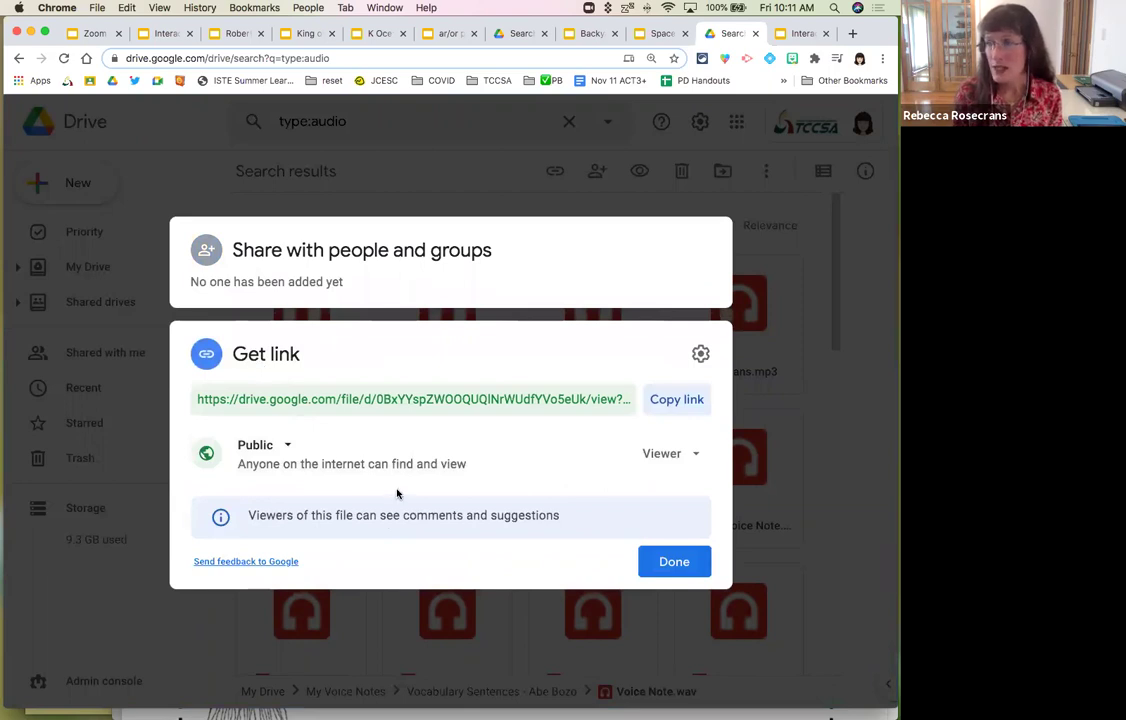
{"action": "left_click", "coordinate": [284, 448]}
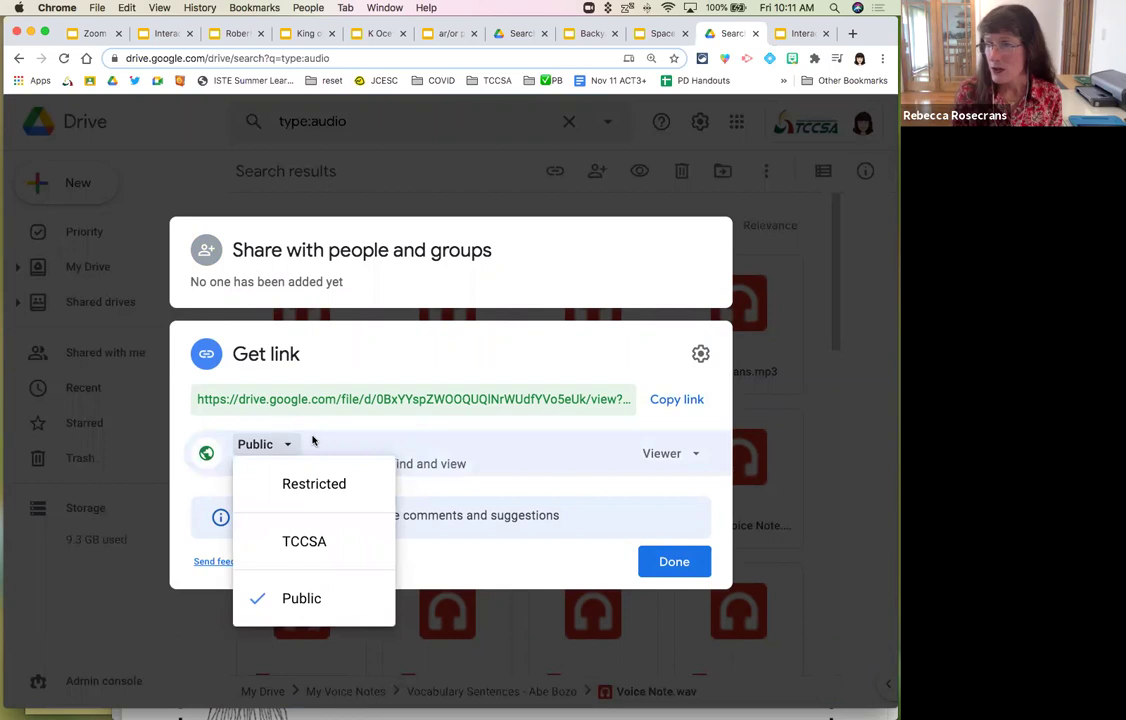
{"action": "left_click", "coordinate": [319, 440]}
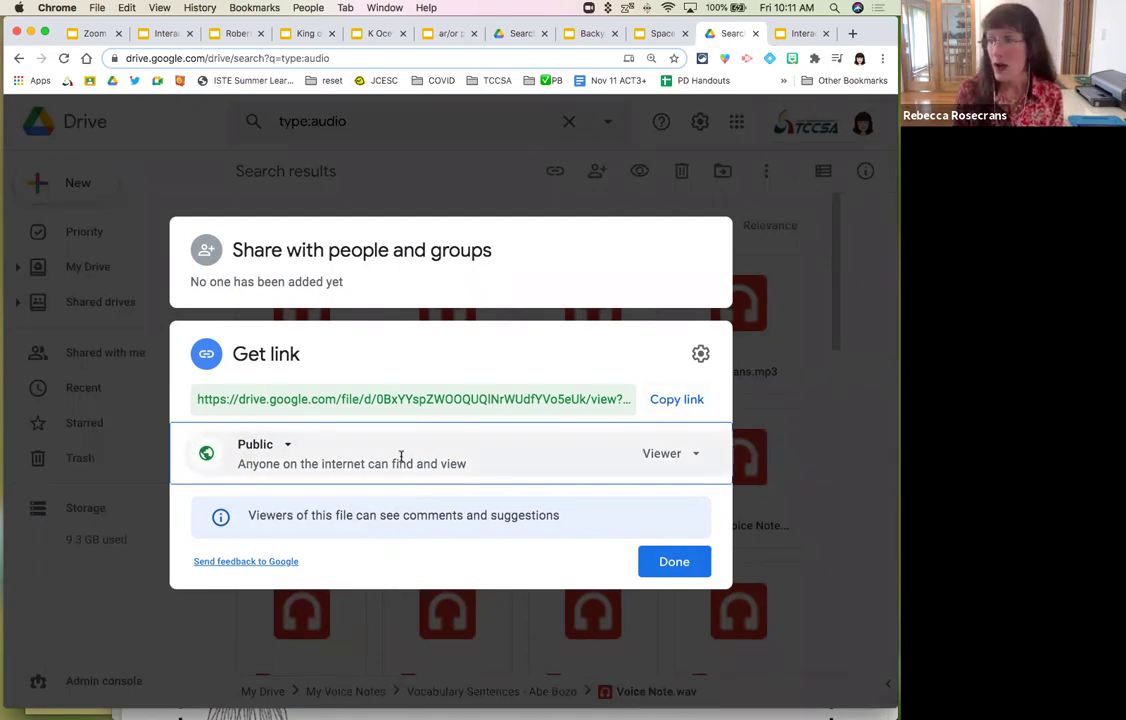
{"action": "left_click", "coordinate": [659, 567]}
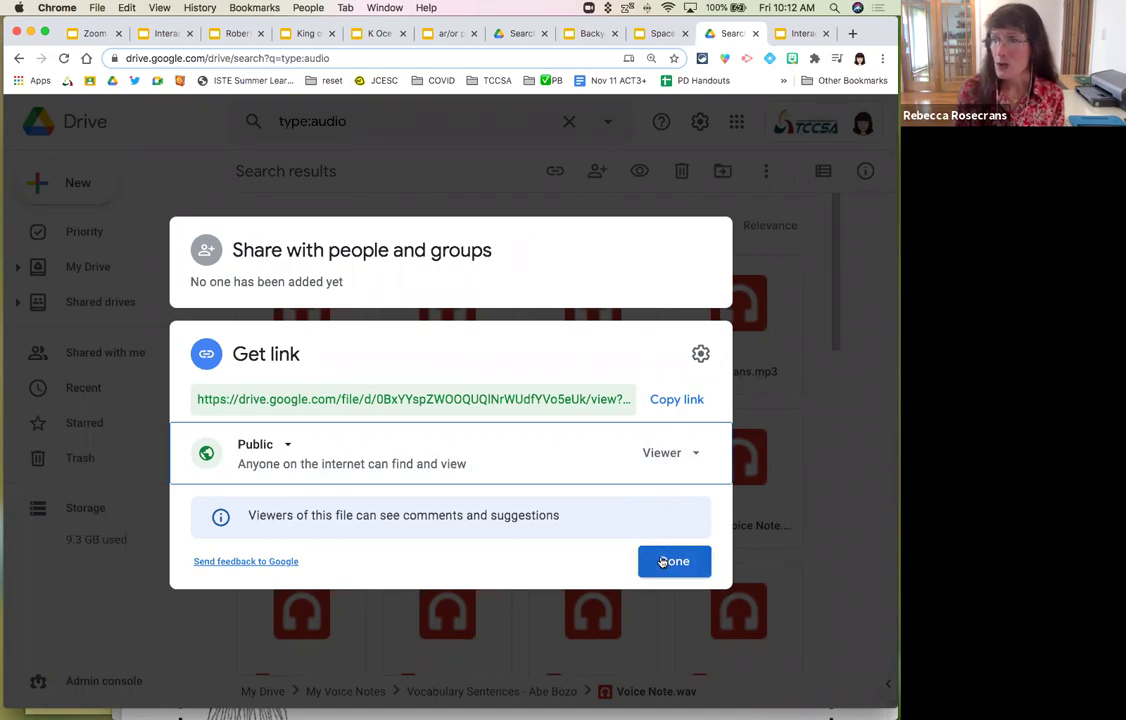
{"action": "left_click", "coordinate": [660, 561]}
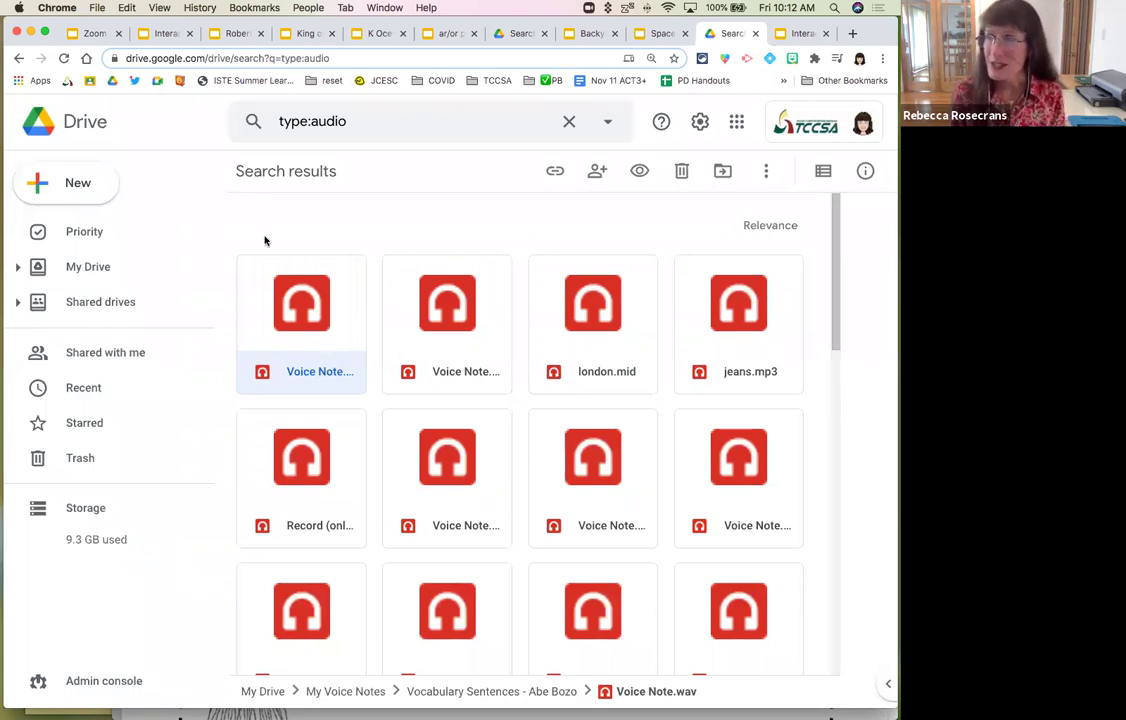
- Add 'jean' to the audio search to find jeans.mp3, then return to the Robert Frost deck
{"action": "left_click", "coordinate": [74, 181]}
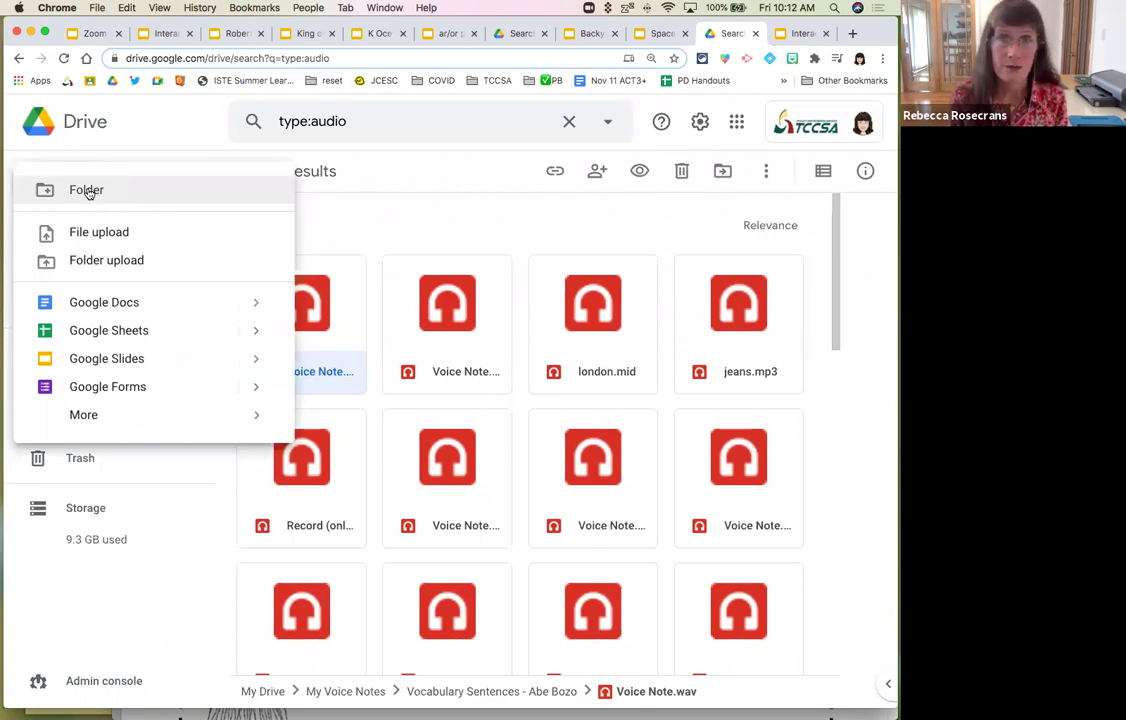
{"action": "left_click", "coordinate": [416, 177]}
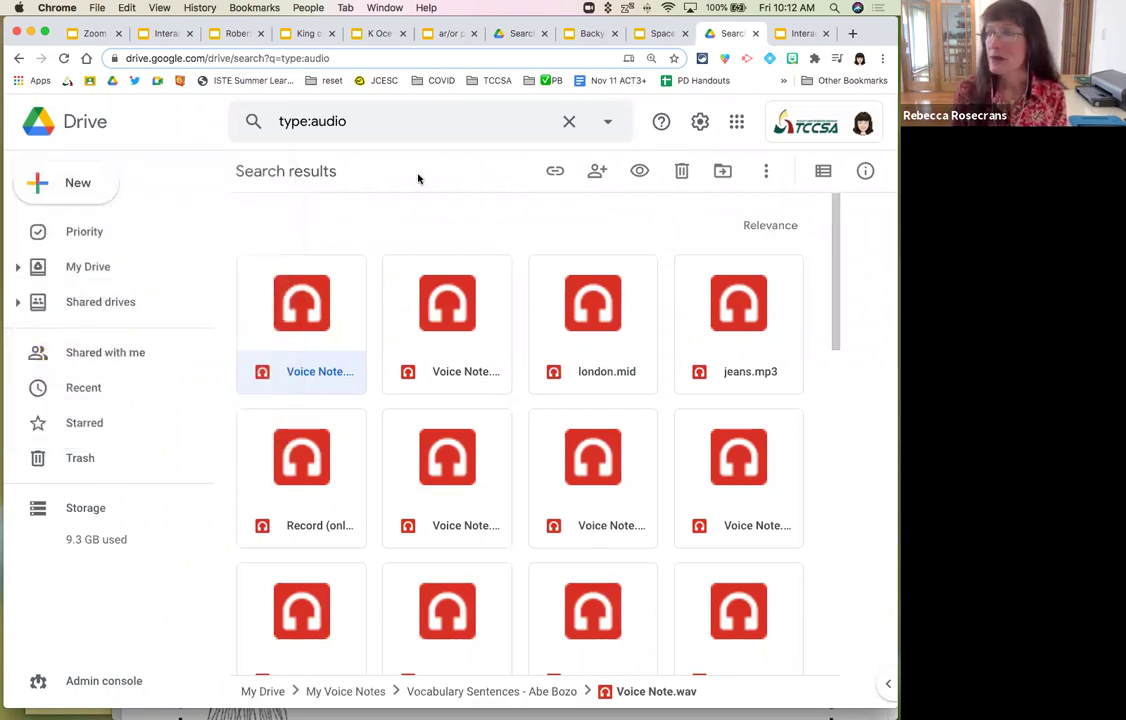
{"action": "left_click", "coordinate": [362, 121]}
{"action": "type", "text": "je"}
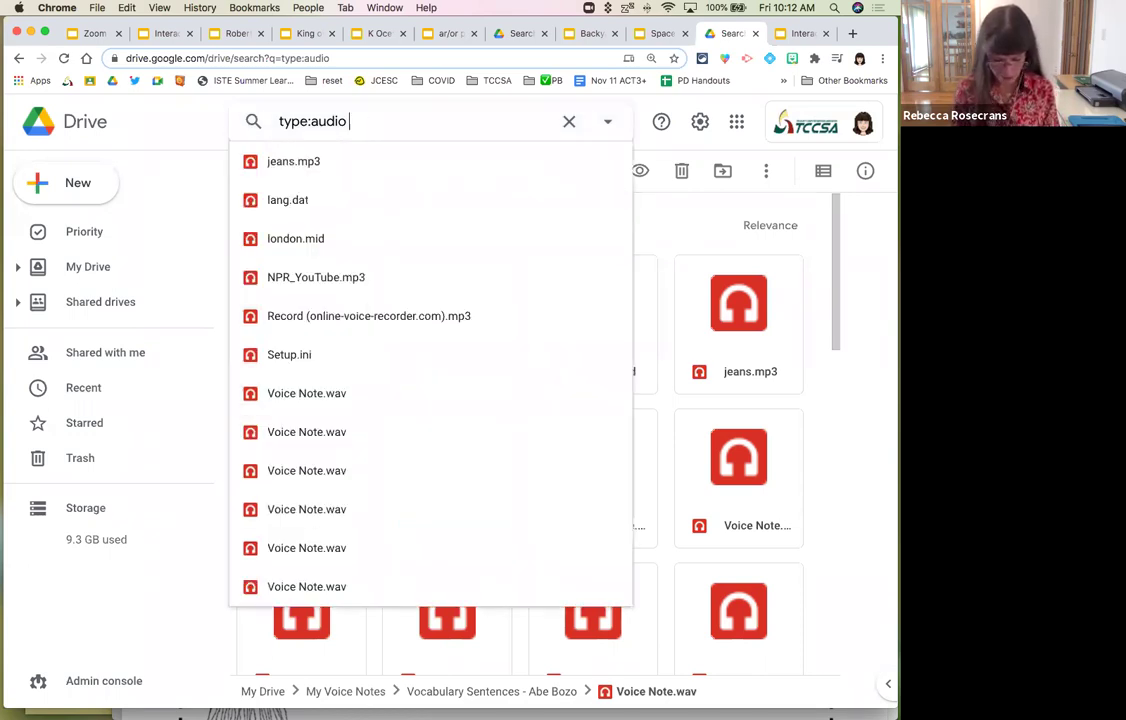
{"action": "type", "text": "an"}
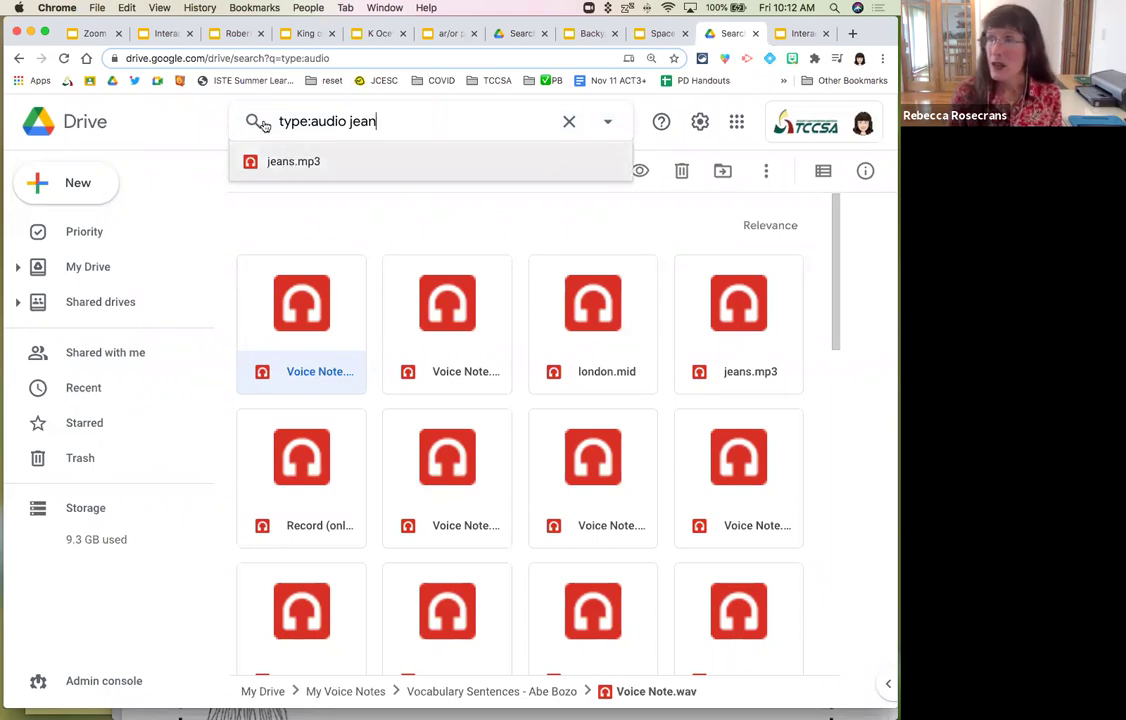
{"action": "left_click", "coordinate": [219, 37]}
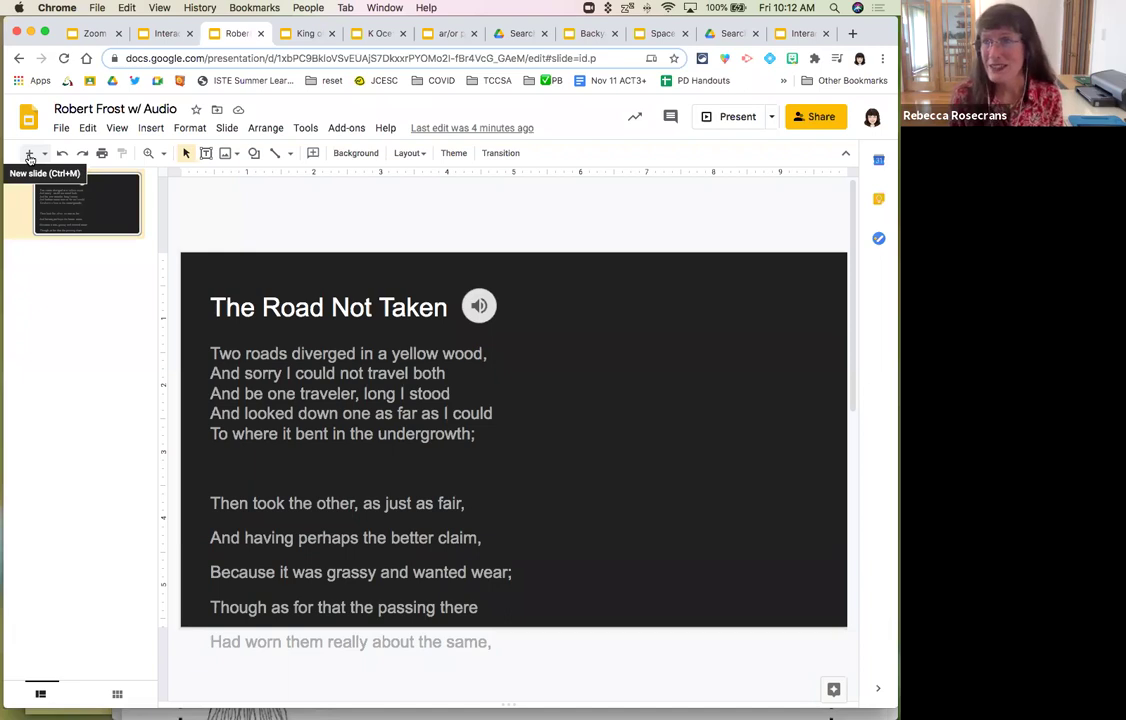
- Add slide 2 titled 'Click the audio to listen and type the word you hear.'
{"action": "left_click", "coordinate": [30, 155]}
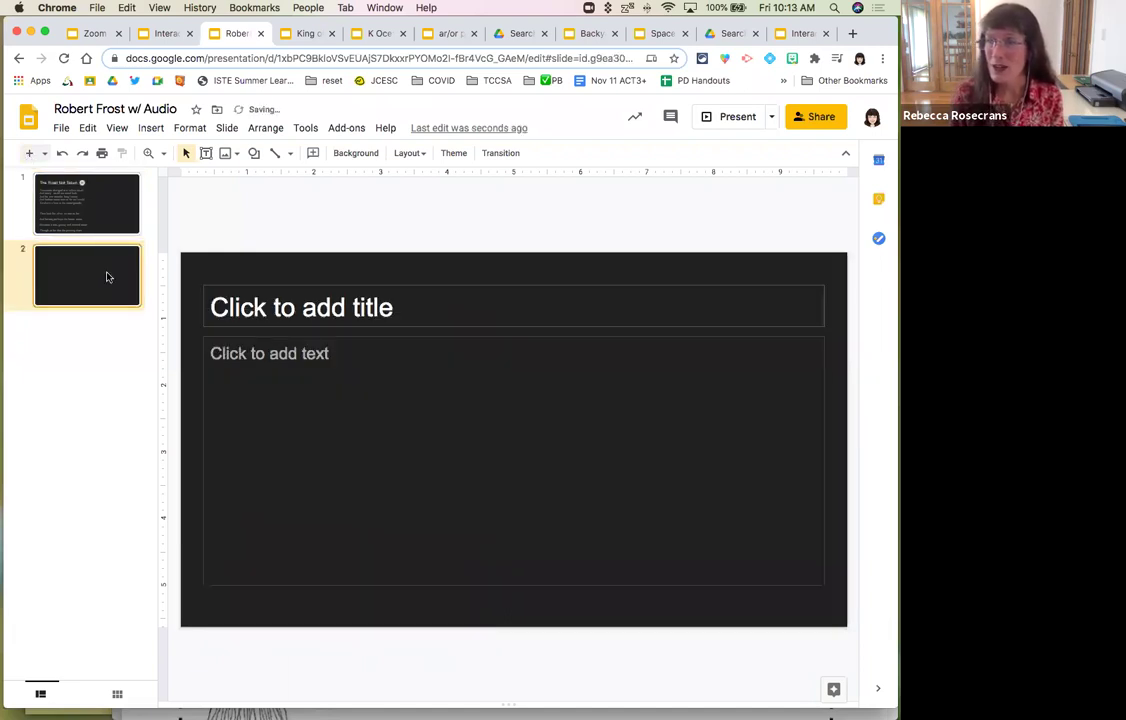
{"action": "left_click", "coordinate": [276, 313]}
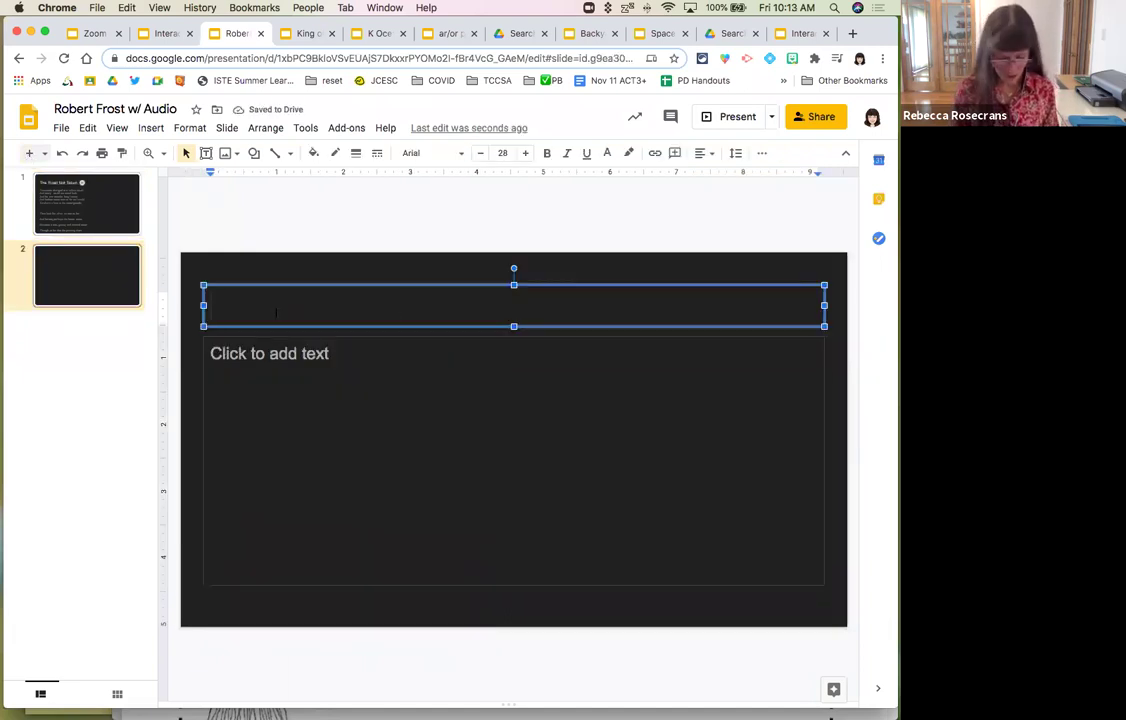
{"action": "type", "text": "Spe"}
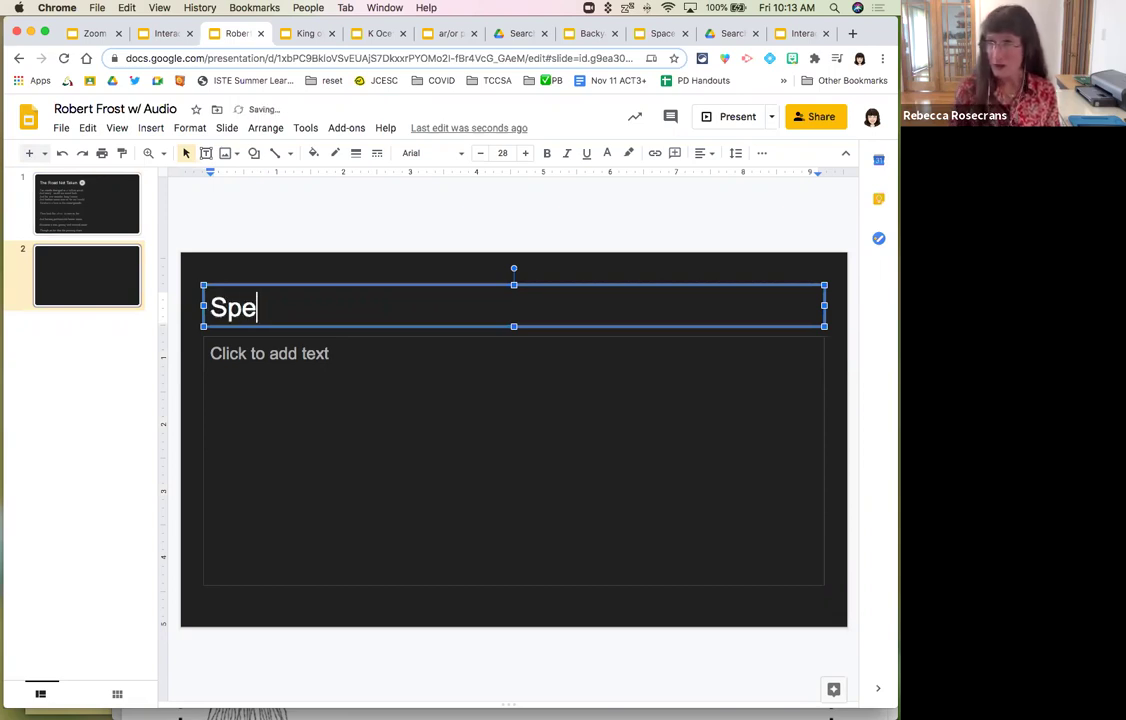
{"action": "key", "text": "BackSpace"}
{"action": "key", "text": "BackSpace"}
{"action": "key", "text": "BackSpace"}
{"action": "type", "text": "Cl"}
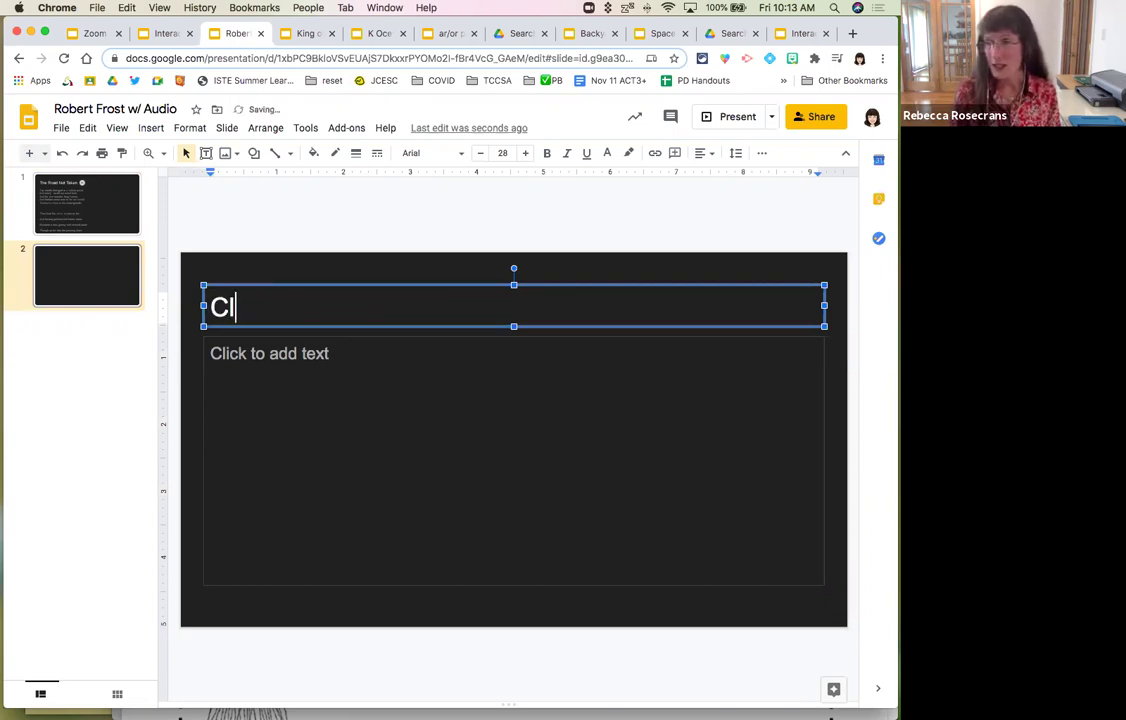
{"action": "type", "text": "ick the aud"}
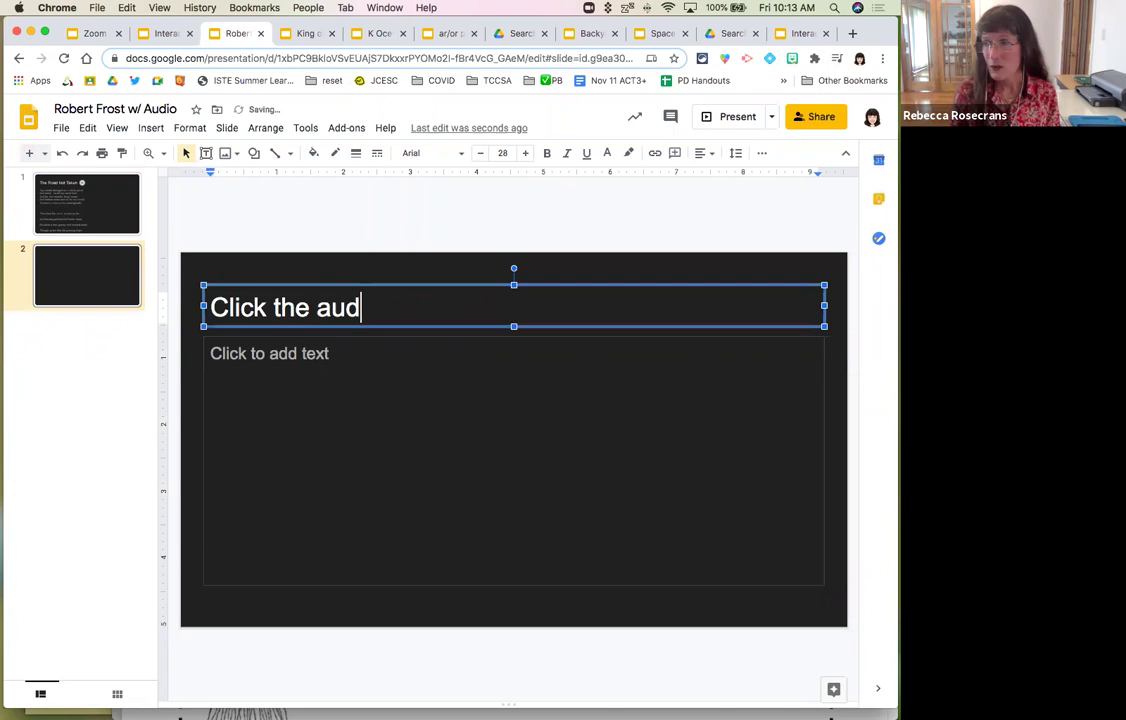
{"action": "type", "text": "io to liste"}
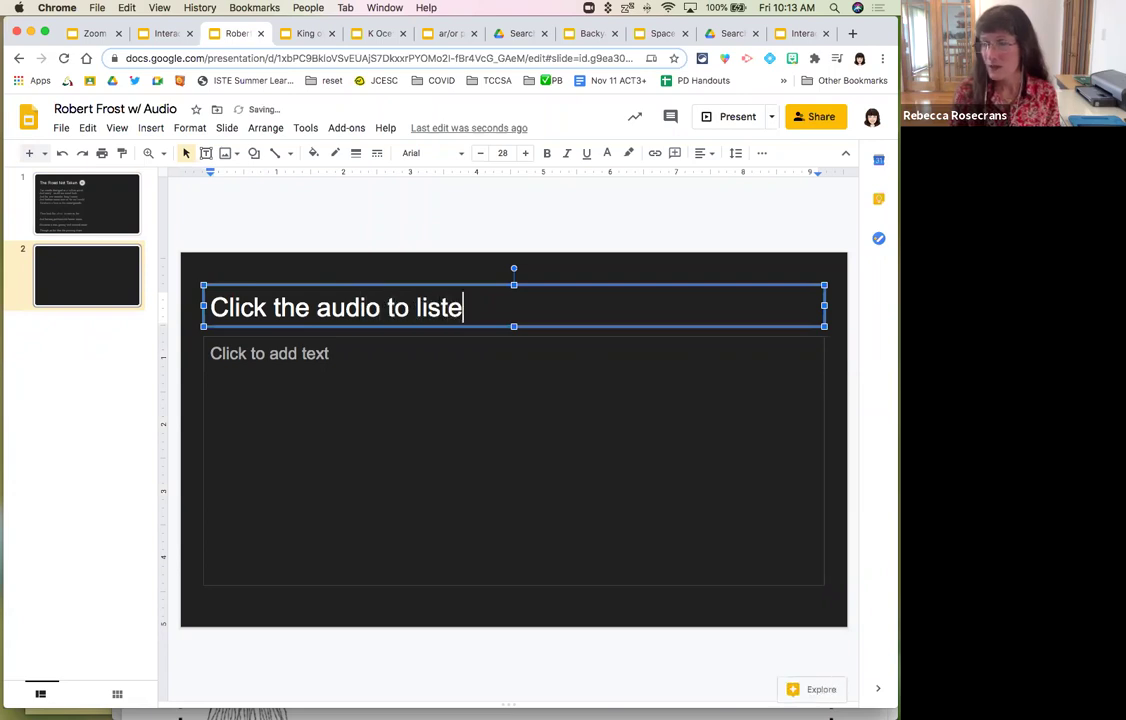
{"action": "type", "text": "n and type"}
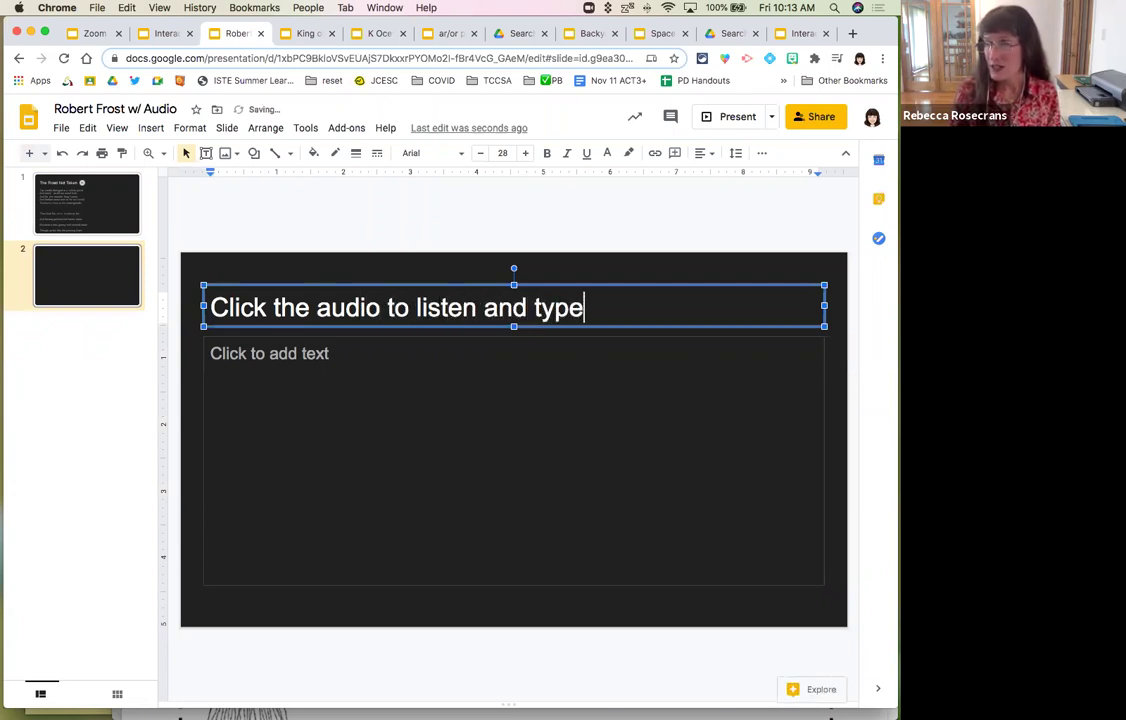
{"action": "type", "text": " the word."}
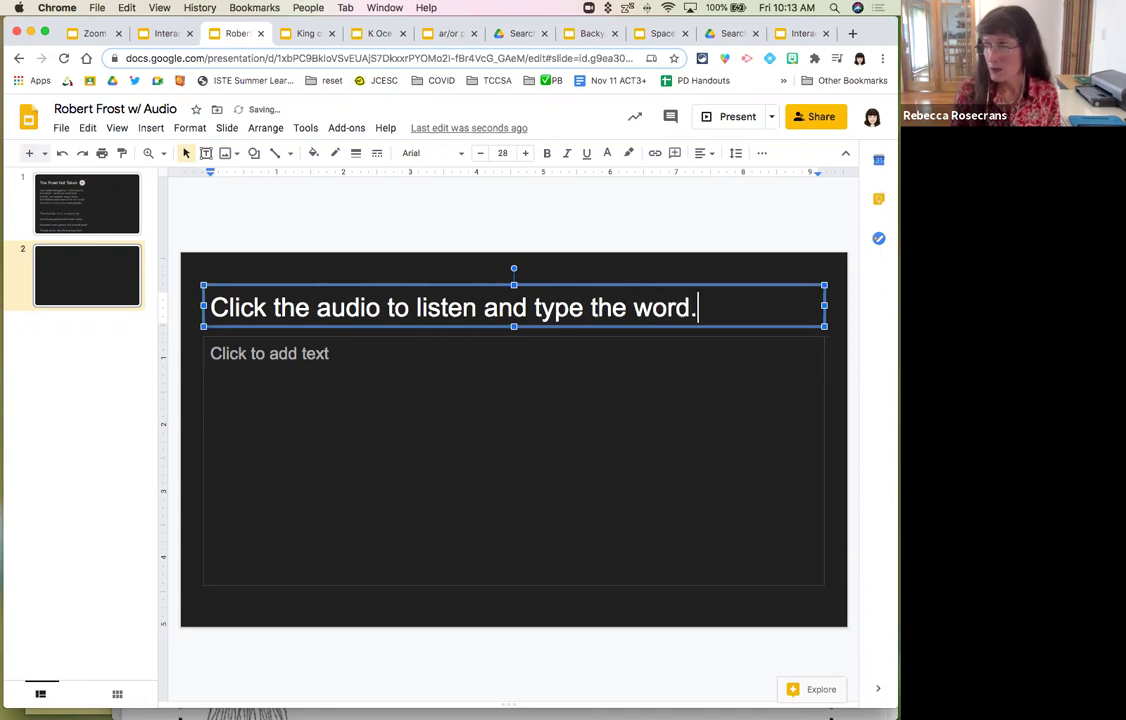
{"action": "key", "text": "BackSpace"}
{"action": "type", "text": "you hear."}
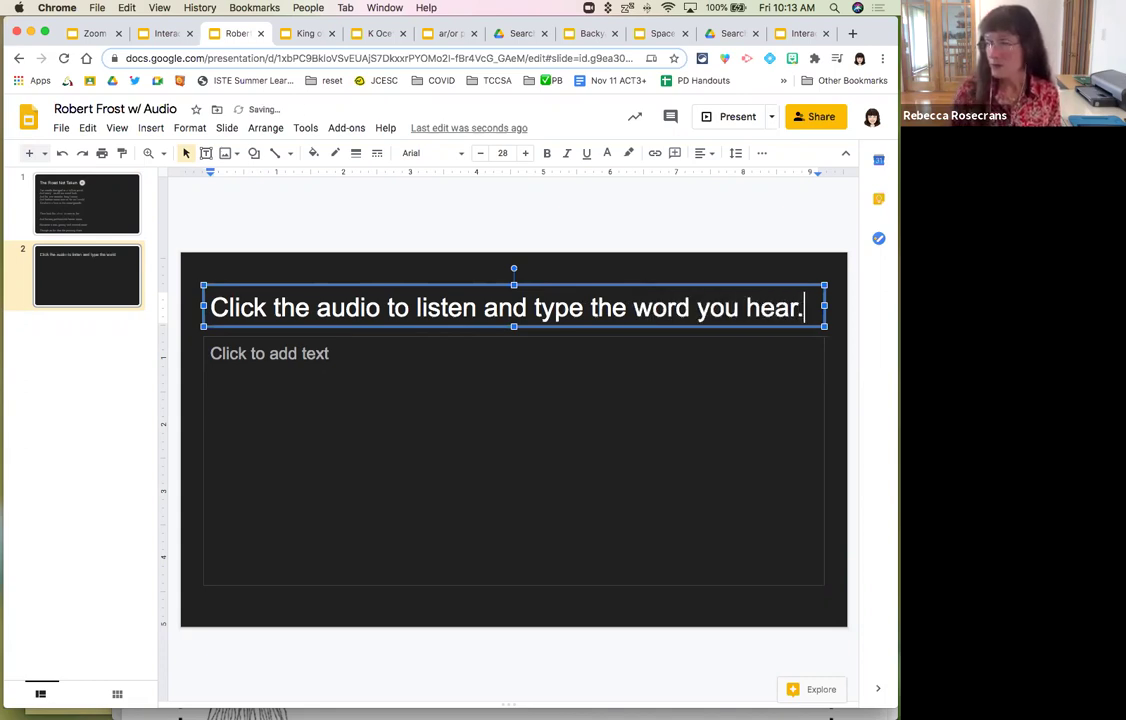
{"action": "left_click", "coordinate": [238, 354]}
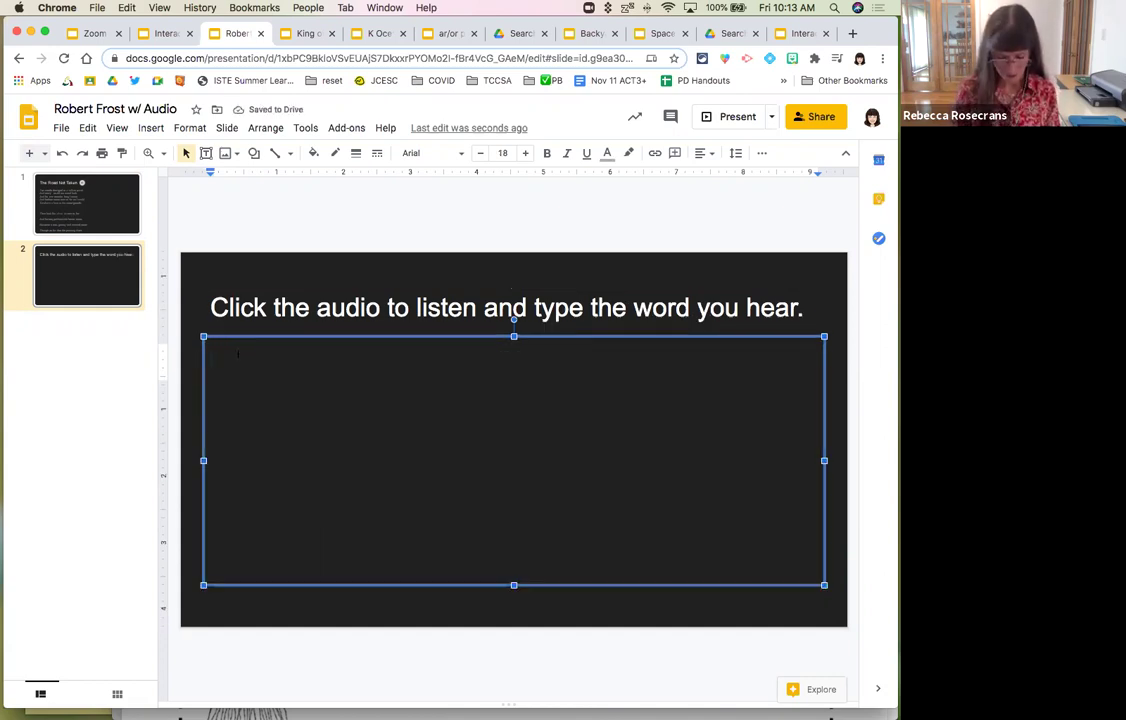
- Insert the jeans.mp3 audio clip onto slide 2 via Insert > Audio
{"action": "left_click", "coordinate": [150, 129]}
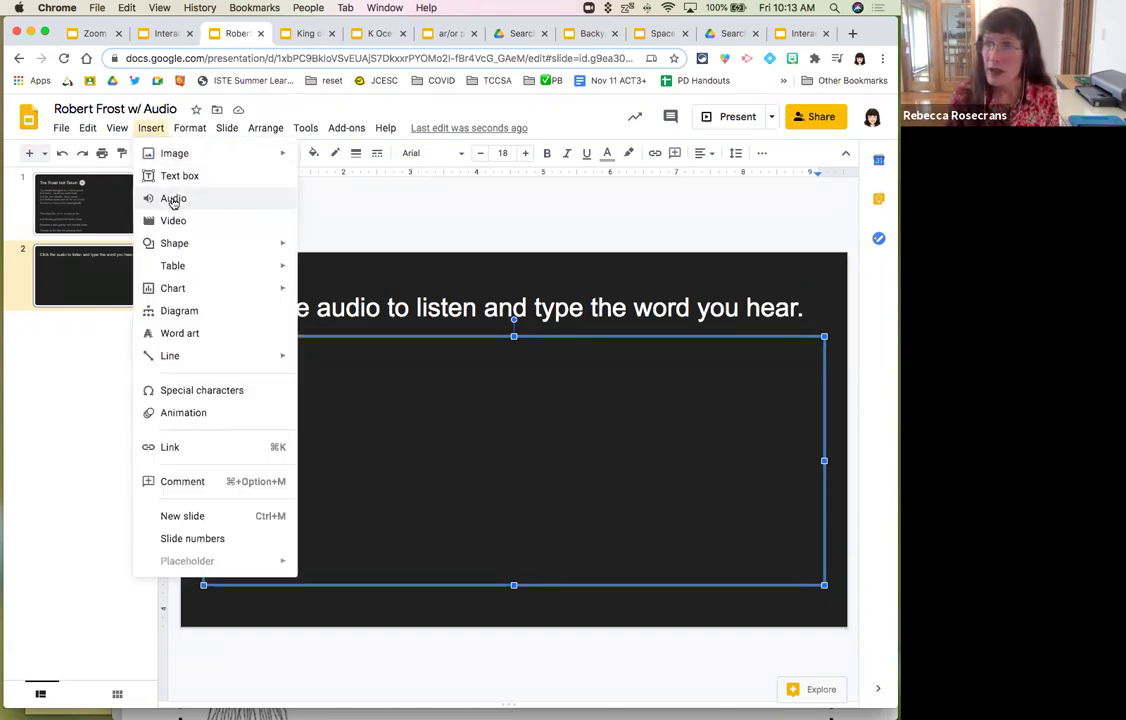
{"action": "left_click", "coordinate": [173, 199]}
{"action": "left_click", "coordinate": [178, 281]}
{"action": "type", "text": "jeans"}
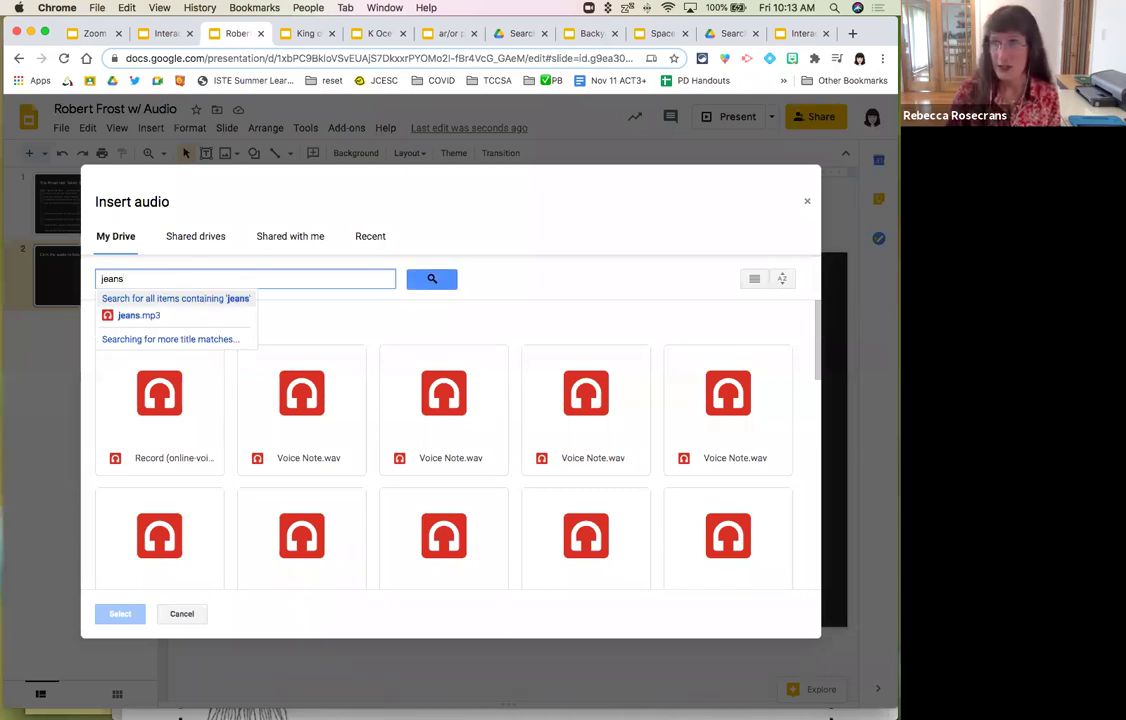
{"action": "left_click", "coordinate": [140, 316]}
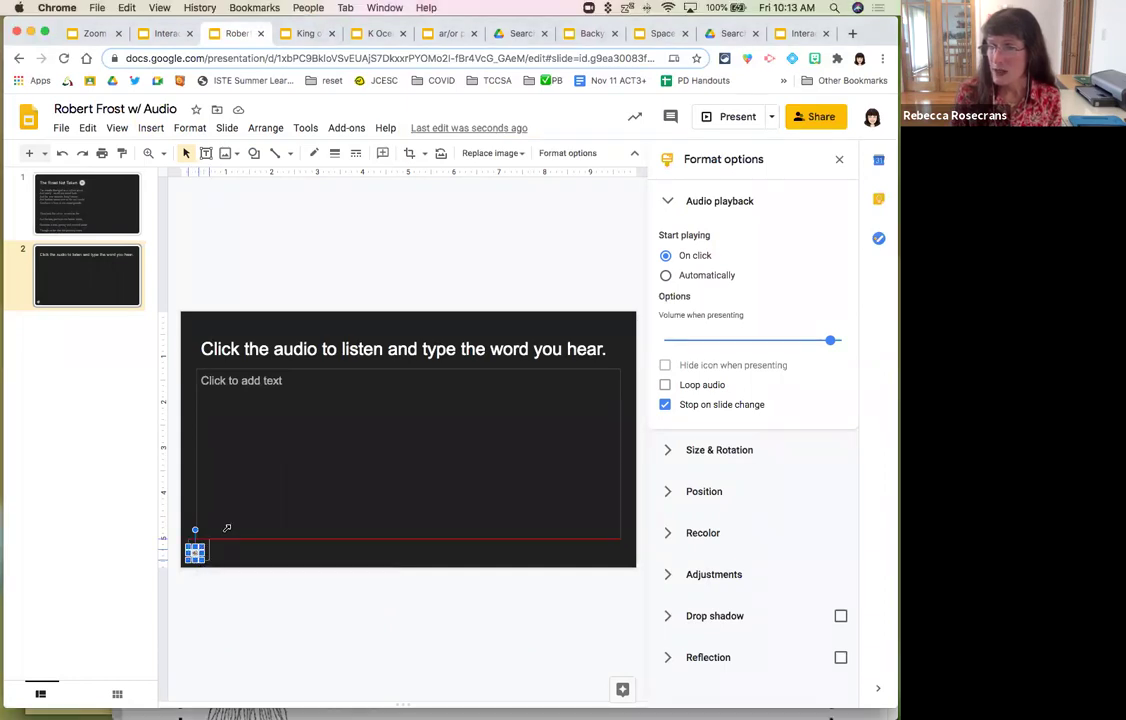
- Enlarge the jeans audio icon under the title, close Format options, and play the clip
{"action": "left_click_drag", "start_coordinate": [227, 528], "coordinate": [556, 389]}
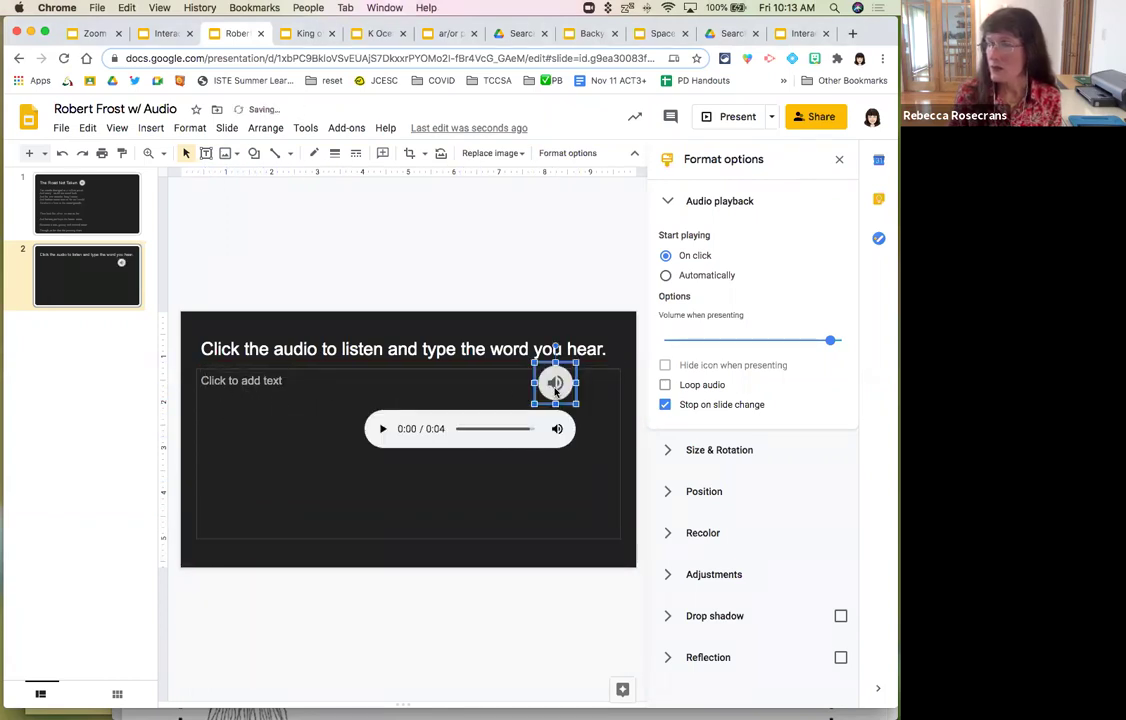
{"action": "left_click", "coordinate": [337, 364]}
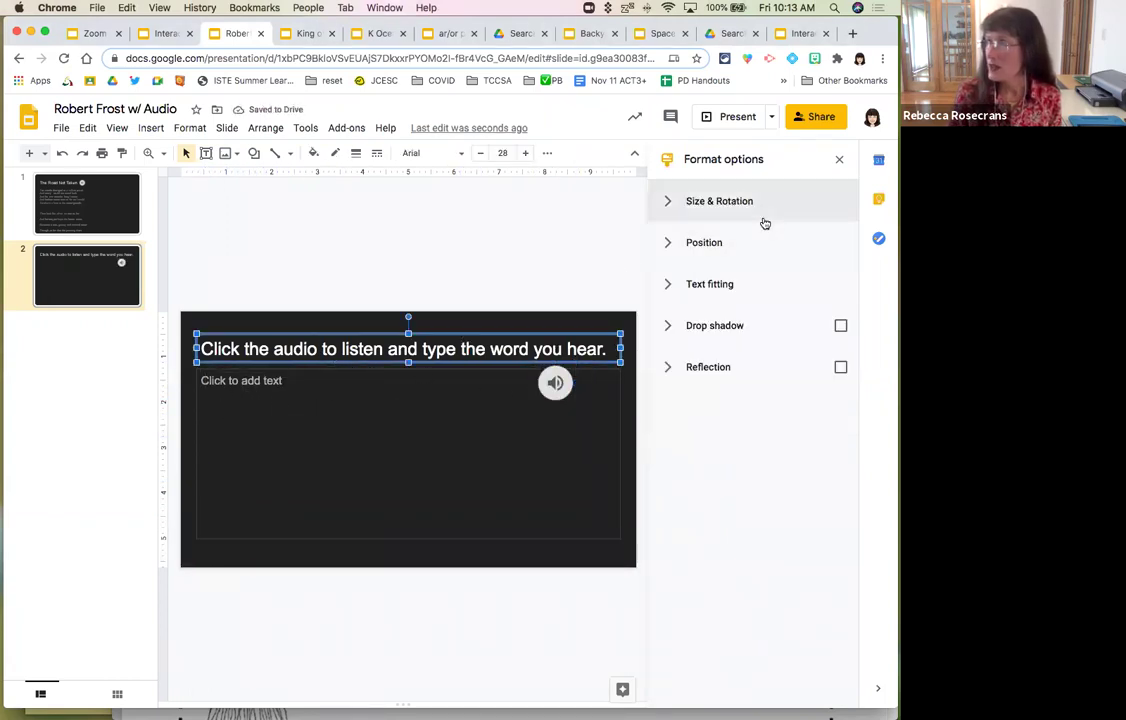
{"action": "left_click", "coordinate": [839, 159]}
{"action": "mouse_move", "coordinate": [727, 360]}
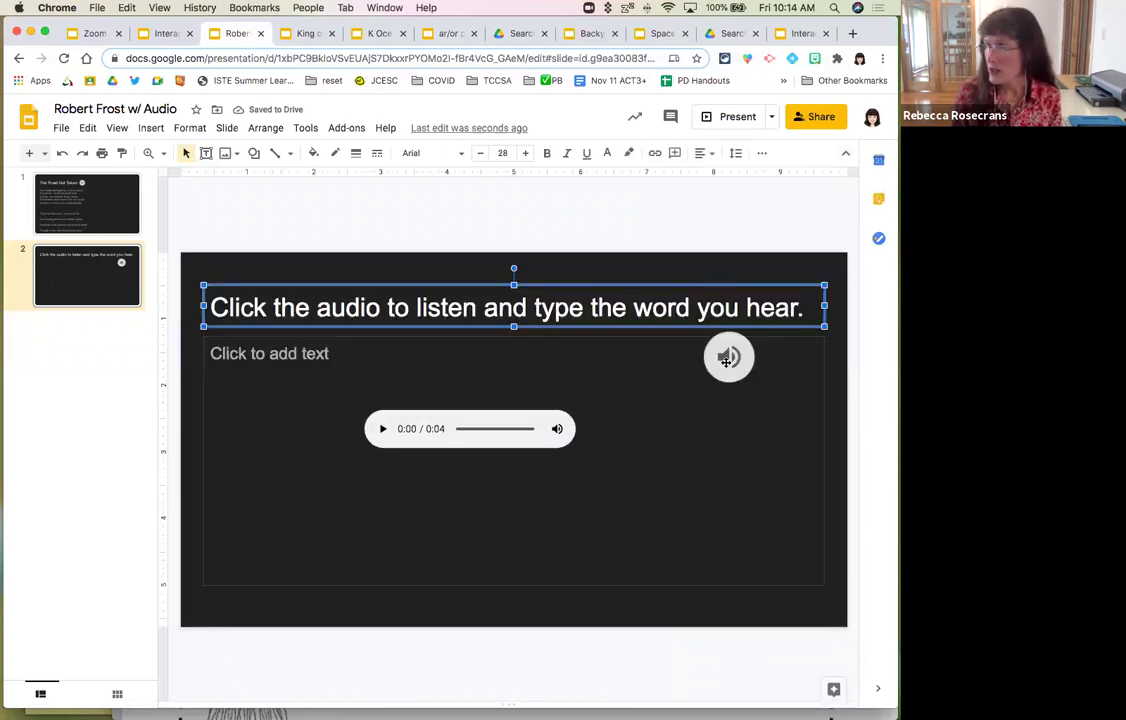
{"action": "left_click", "coordinate": [727, 360]}
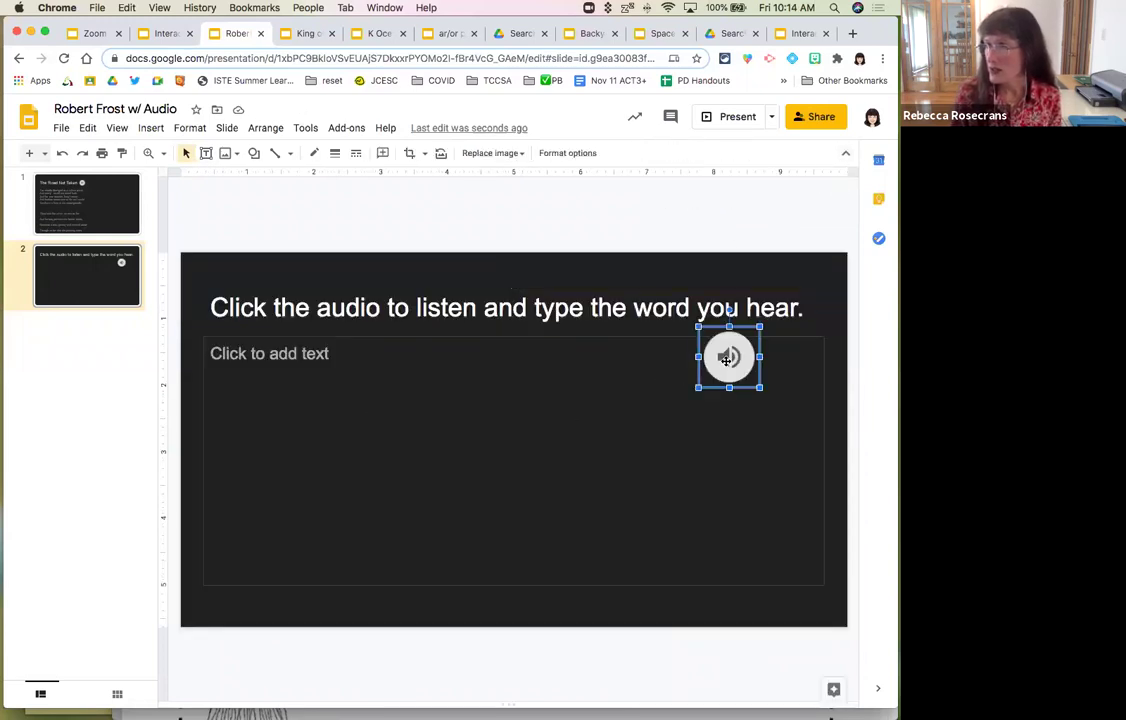
{"action": "left_click", "coordinate": [567, 414]}
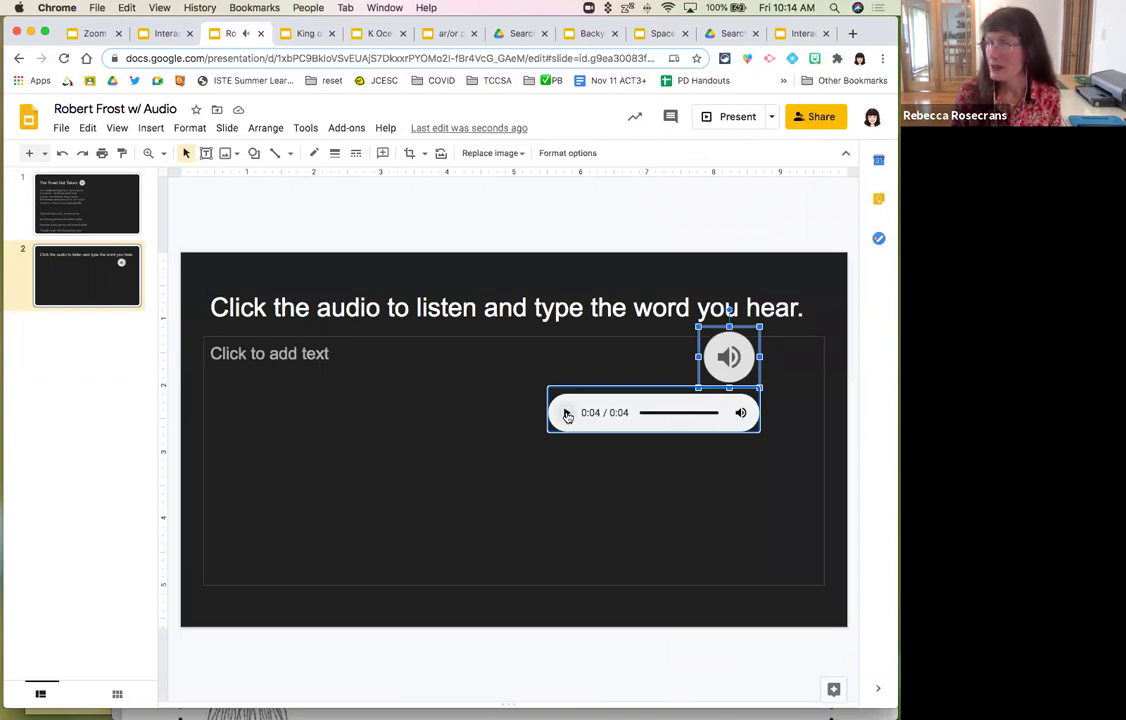
{"action": "left_click", "coordinate": [516, 358]}
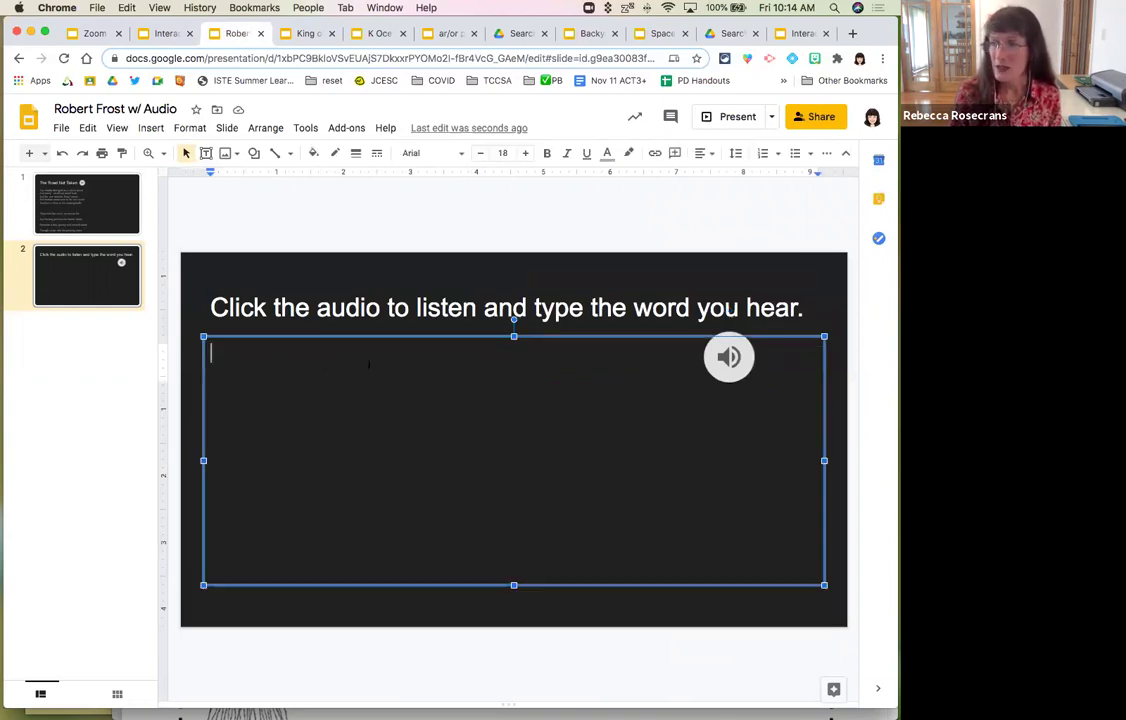
{"action": "type", "text": "jeans"}
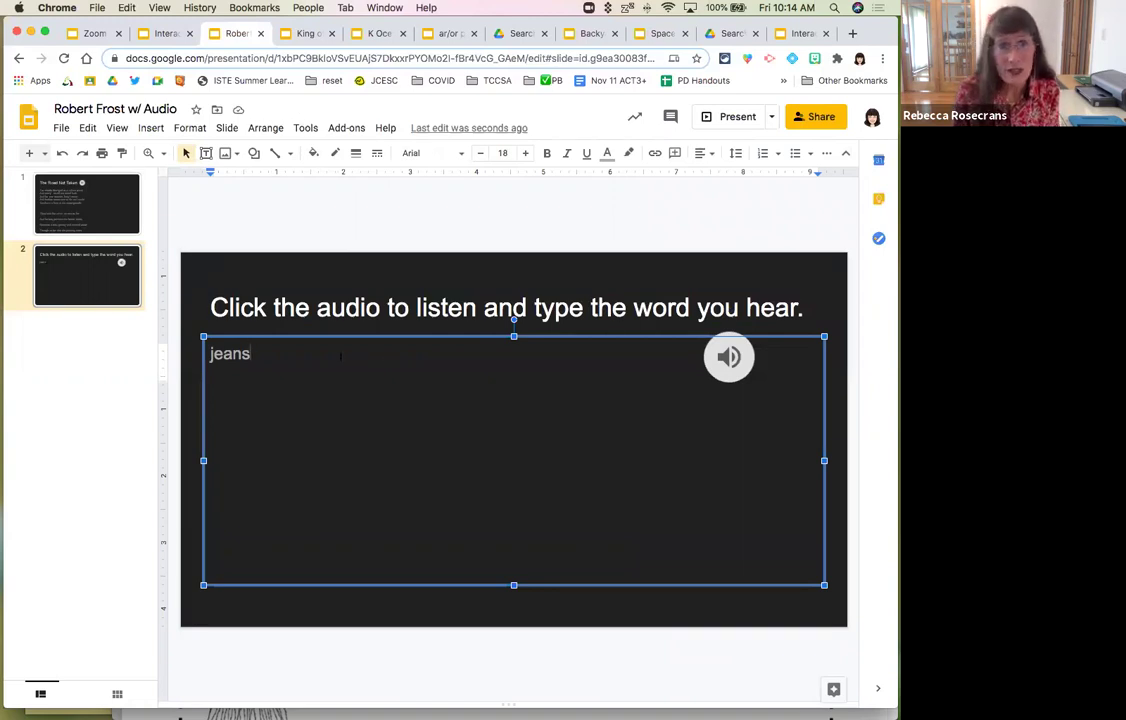
{"action": "key", "text": "BackSpace"}
{"action": "key", "text": "BackSpace"}
{"action": "key", "text": "BackSpace"}
{"action": "key", "text": "BackSpace"}
{"action": "key", "text": "BackSpace"}
{"action": "left_click", "coordinate": [184, 248]}
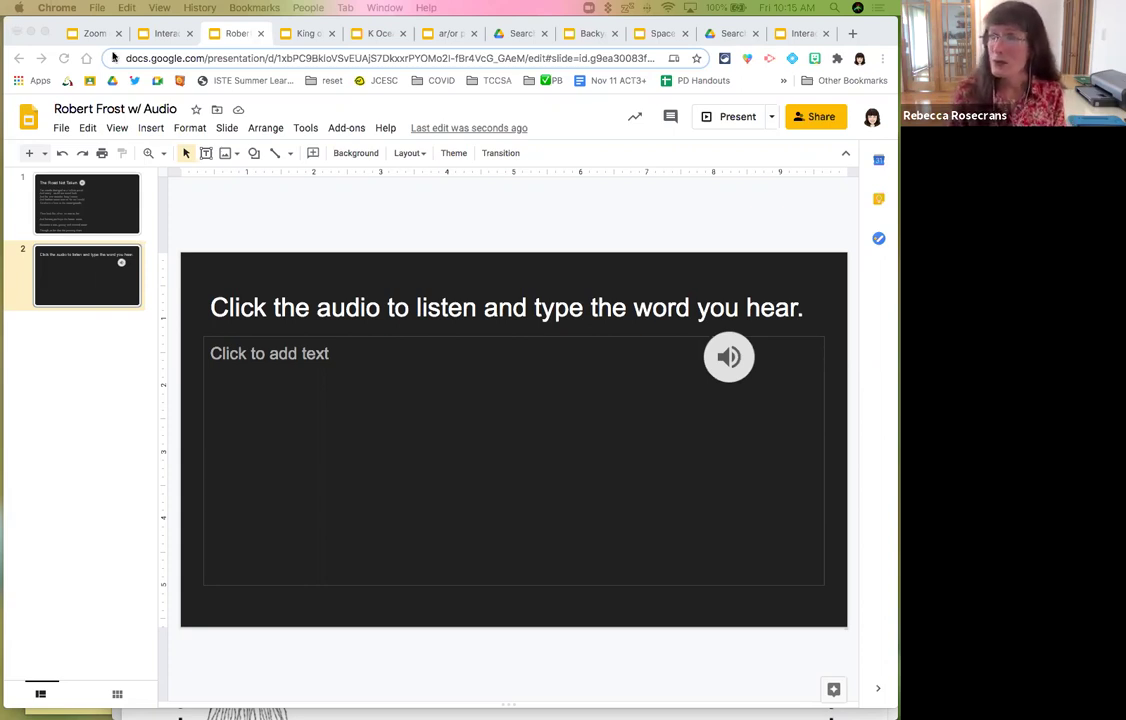
- Bring Chrome forward and switch to the King of the Playground presentation
{"action": "left_click", "coordinate": [233, 42]}
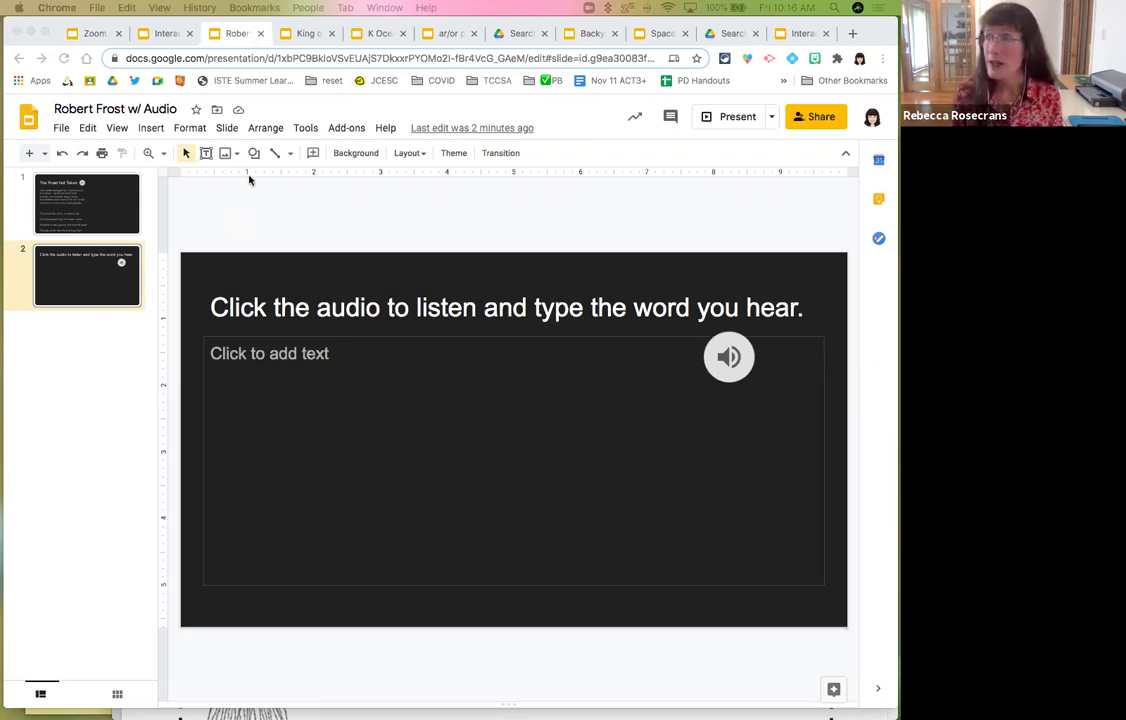
{"action": "left_click", "coordinate": [287, 37]}
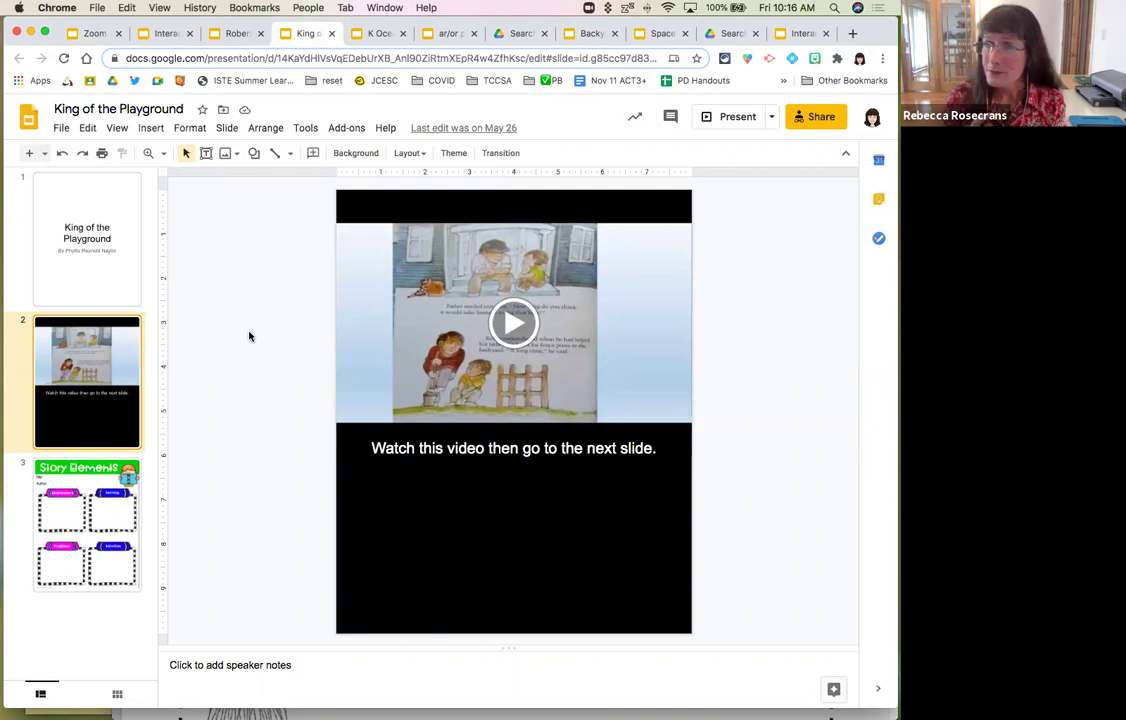
- Preview the read-aloud video on slide 2, playing and then pausing it
{"action": "left_click", "coordinate": [113, 286]}
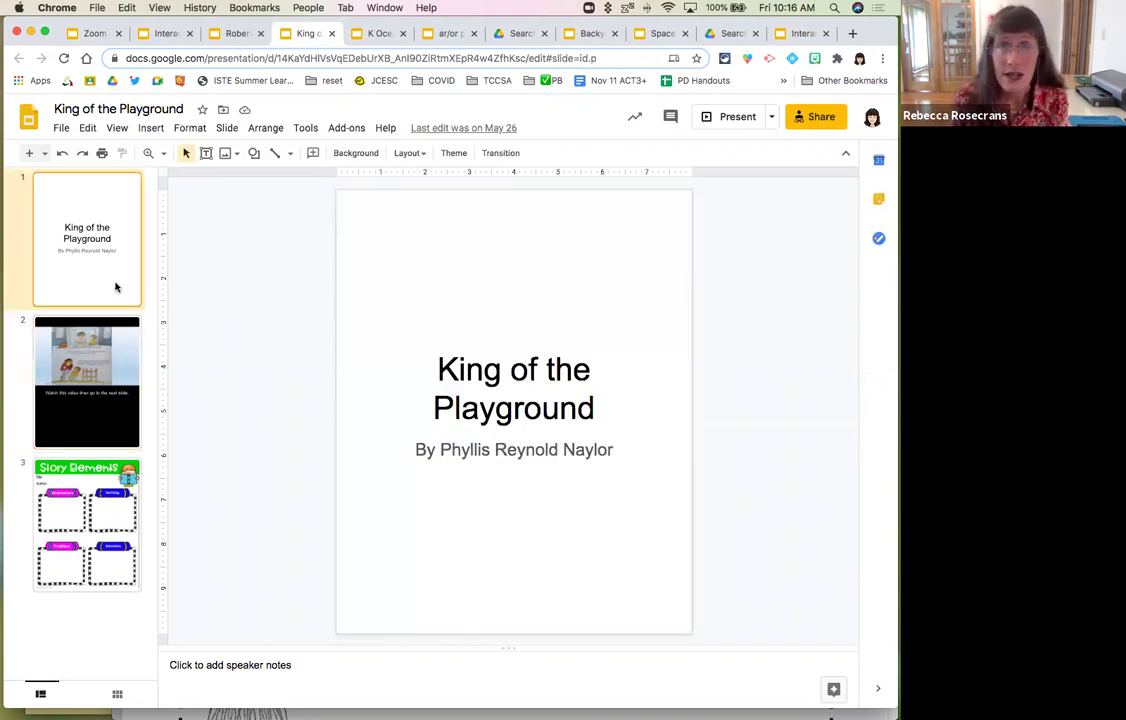
{"action": "left_click", "coordinate": [114, 352]}
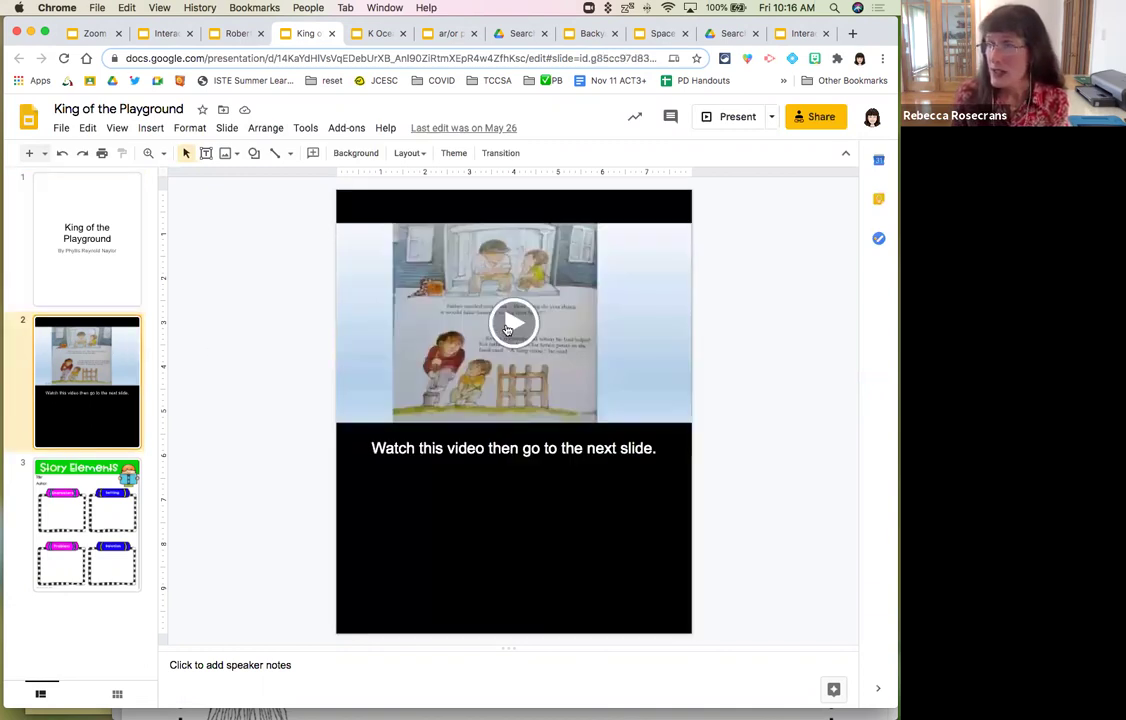
{"action": "left_click", "coordinate": [510, 324]}
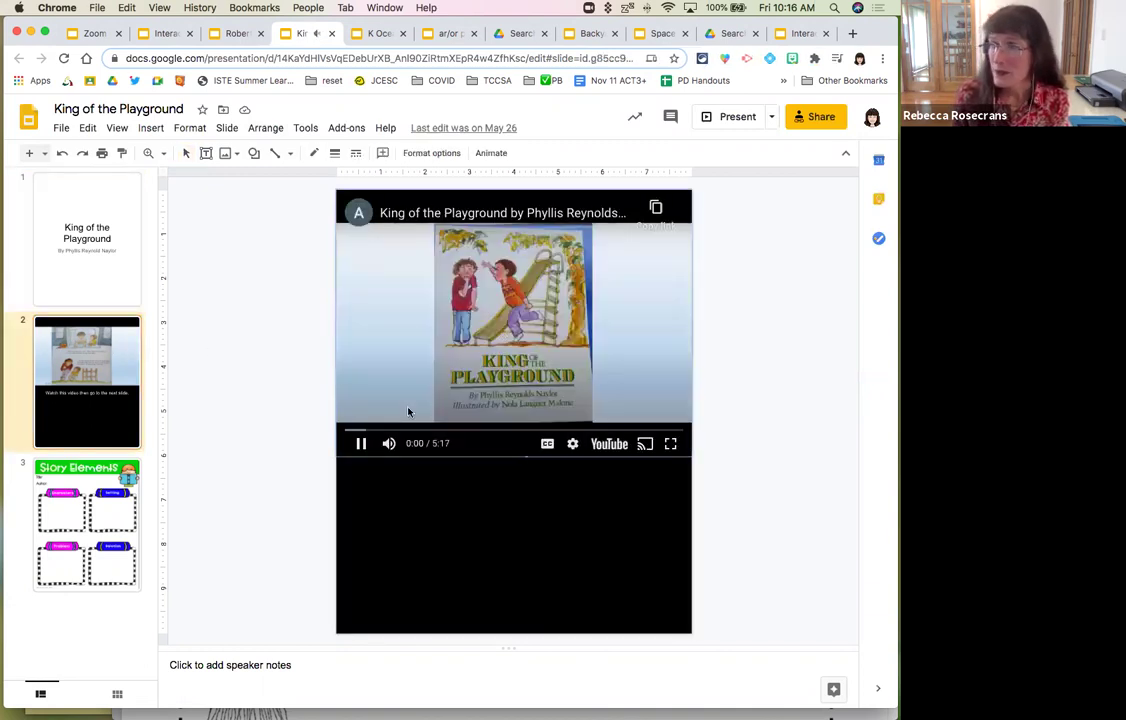
{"action": "left_click", "coordinate": [362, 446]}
- Draw a text box in the Story Elements Characters frame, then return to slide 2
{"action": "left_click", "coordinate": [113, 507]}
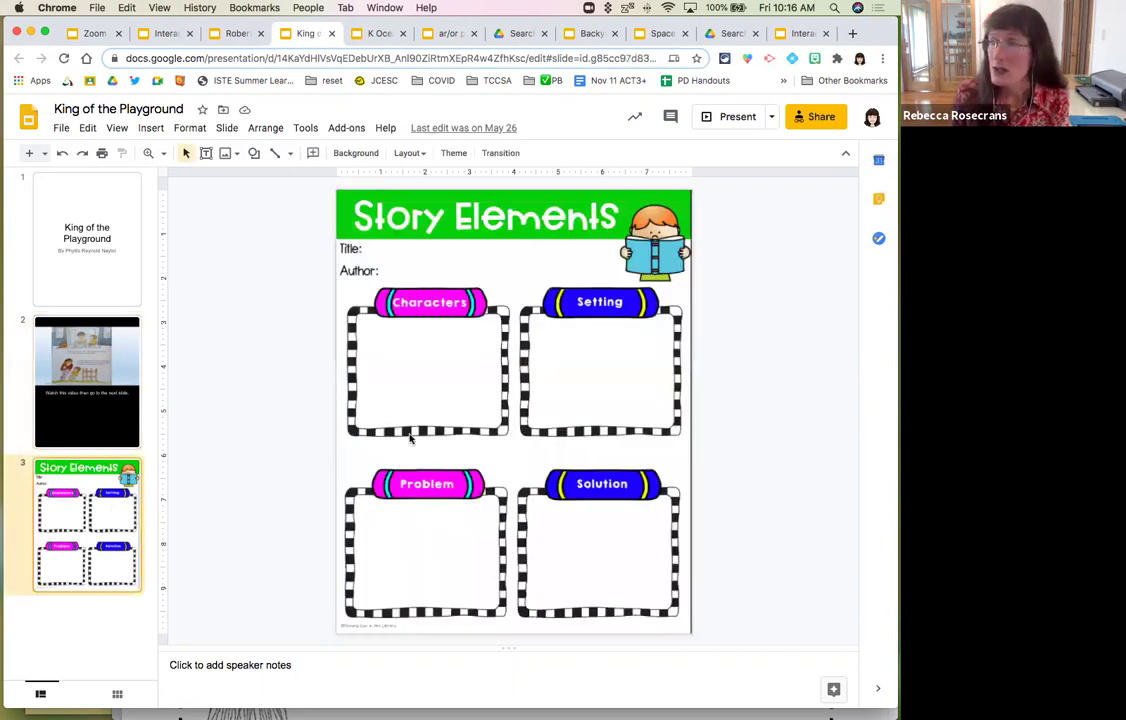
{"action": "left_click", "coordinate": [206, 153]}
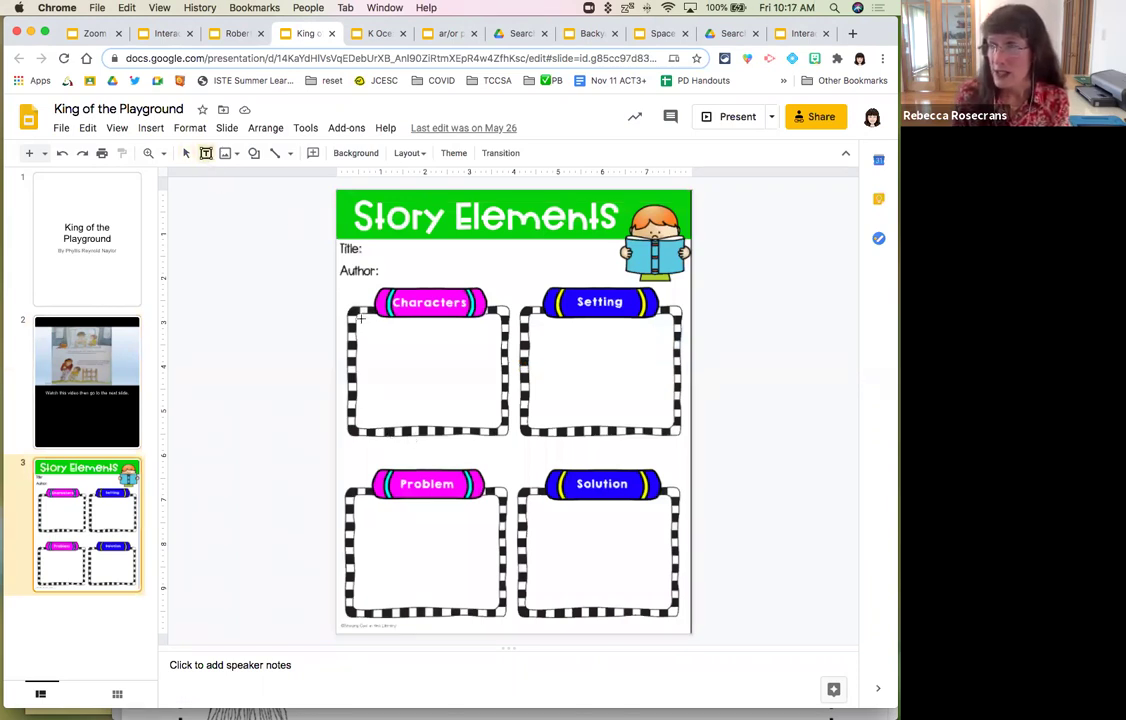
{"action": "left_click_drag", "start_coordinate": [361, 317], "coordinate": [496, 425]}
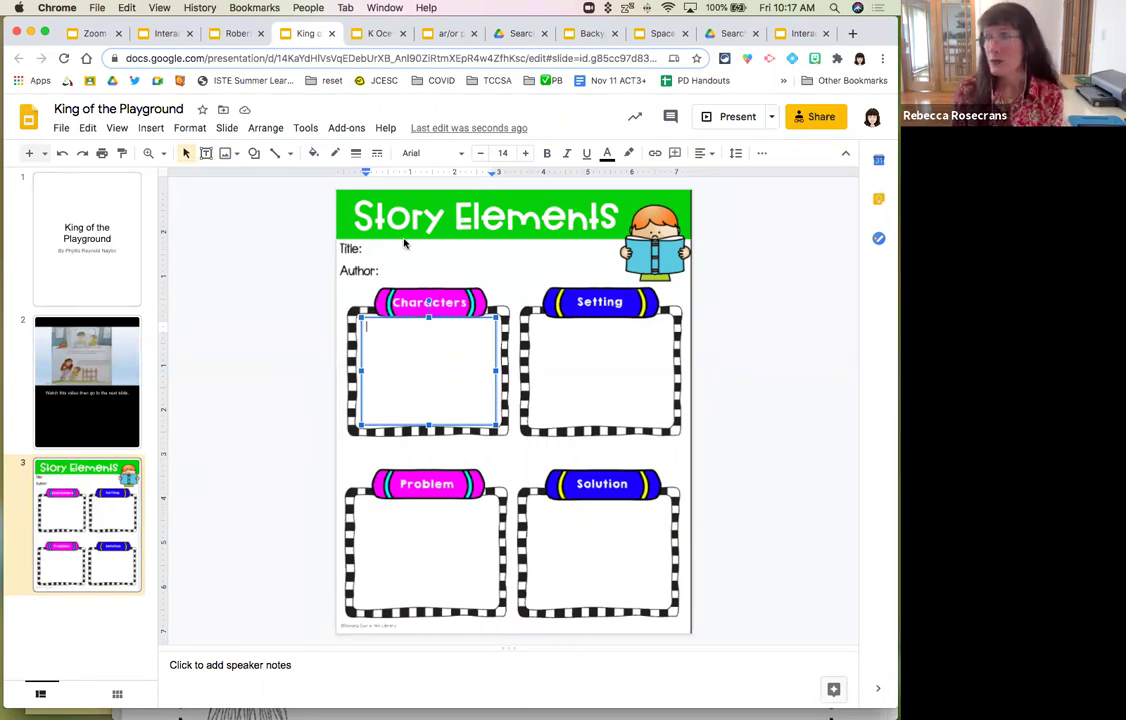
{"action": "left_click", "coordinate": [107, 386]}
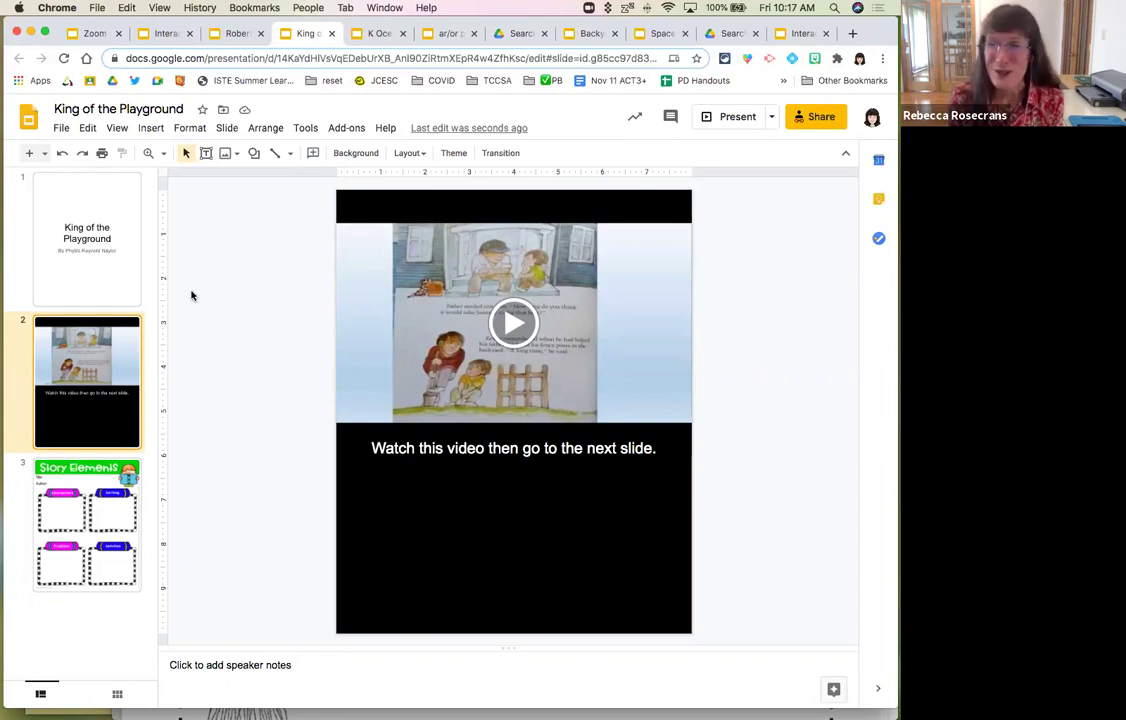
- Play the slide 2 read-aloud video briefly and pause it at 0:03
{"action": "left_click", "coordinate": [371, 273]}
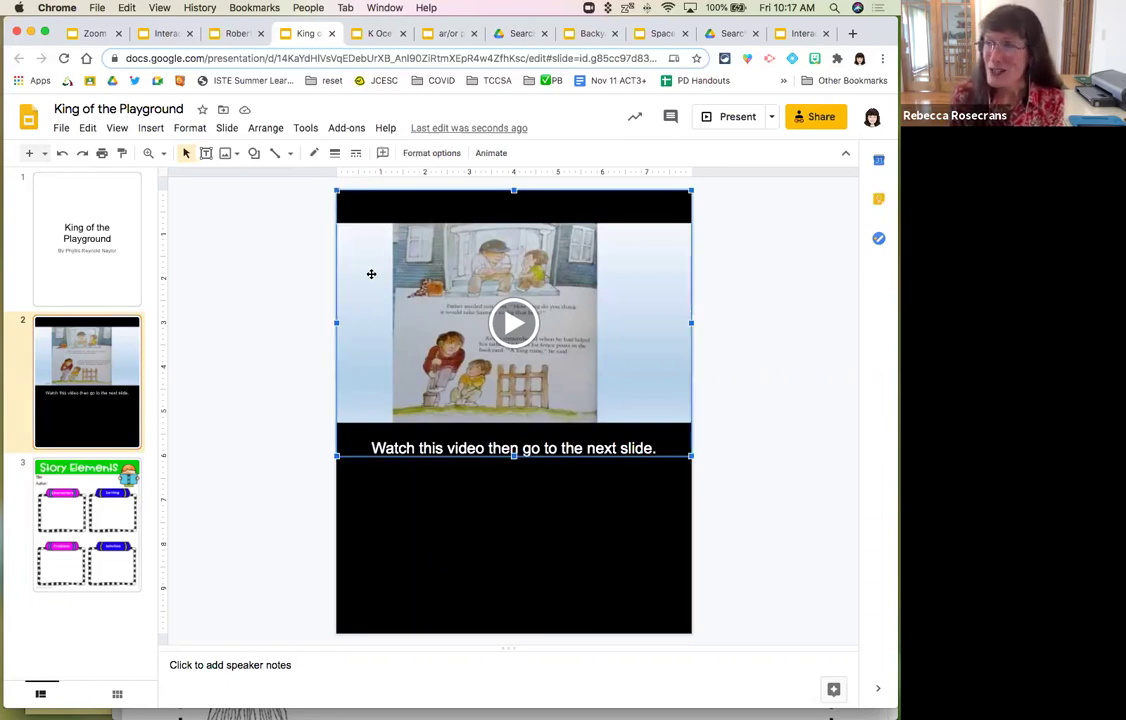
{"action": "left_click", "coordinate": [373, 468]}
{"action": "left_click", "coordinate": [392, 369]}
{"action": "left_click", "coordinate": [391, 370]}
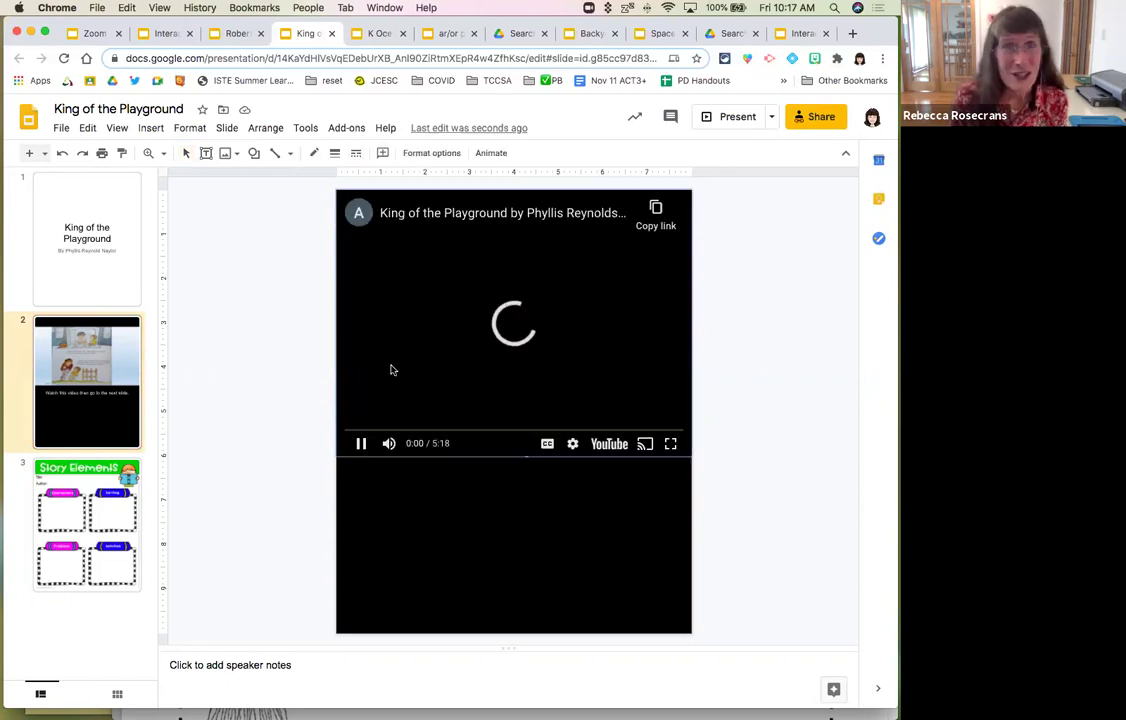
{"action": "left_click", "coordinate": [361, 446]}
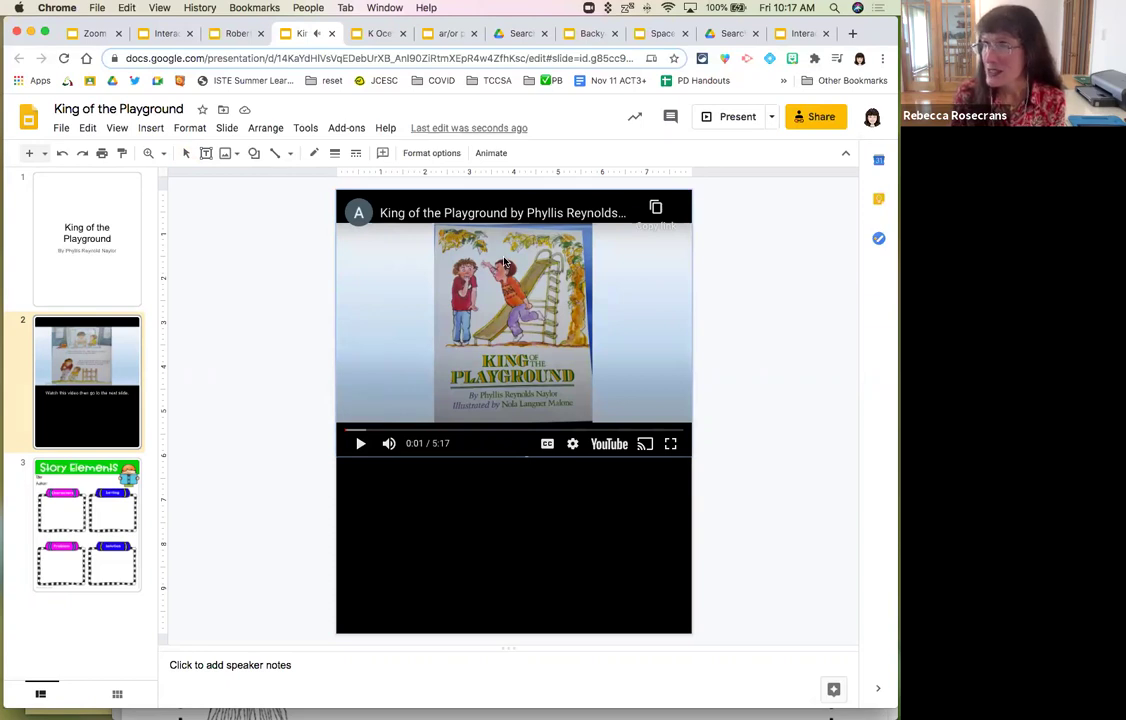
{"action": "left_click", "coordinate": [450, 285]}
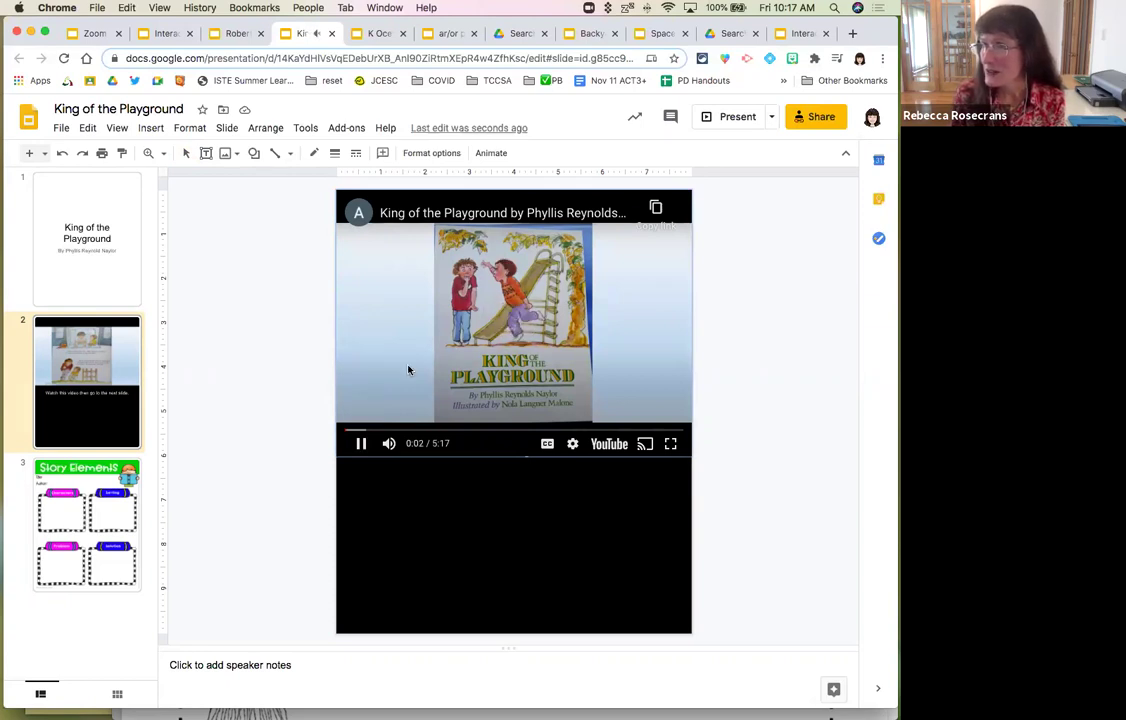
{"action": "left_click", "coordinate": [361, 444]}
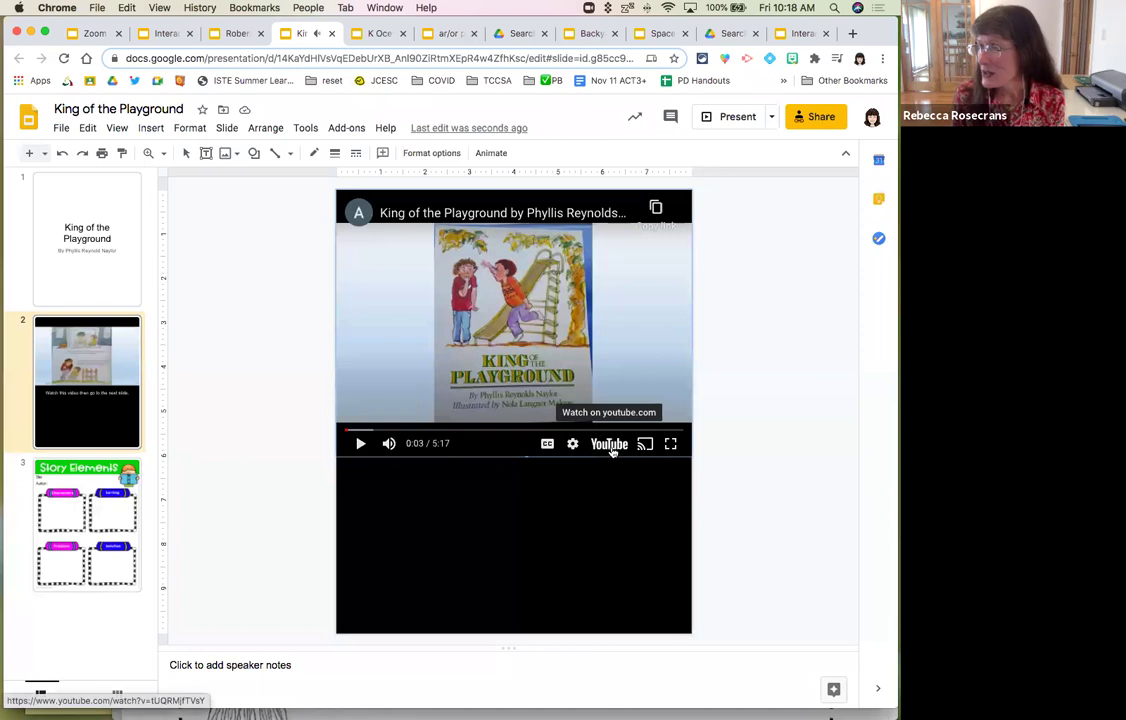
- Resume the video, pause it at 0:04, and show its Format options panel
{"action": "left_click", "coordinate": [151, 130]}
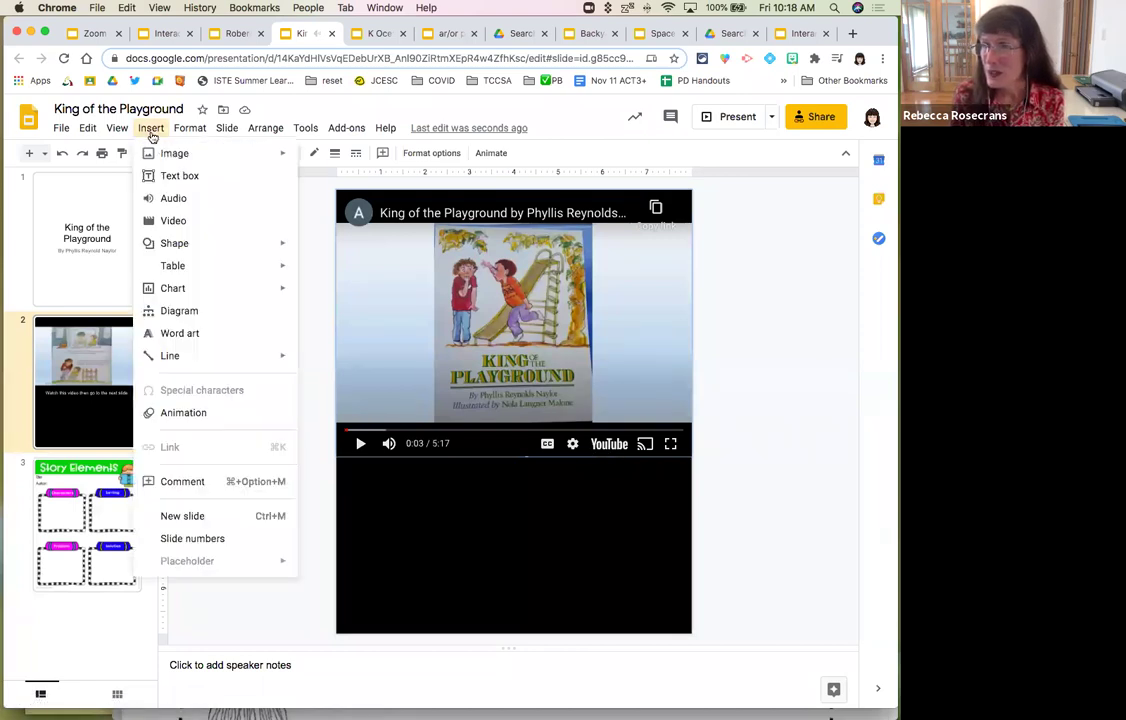
{"action": "left_click", "coordinate": [410, 243]}
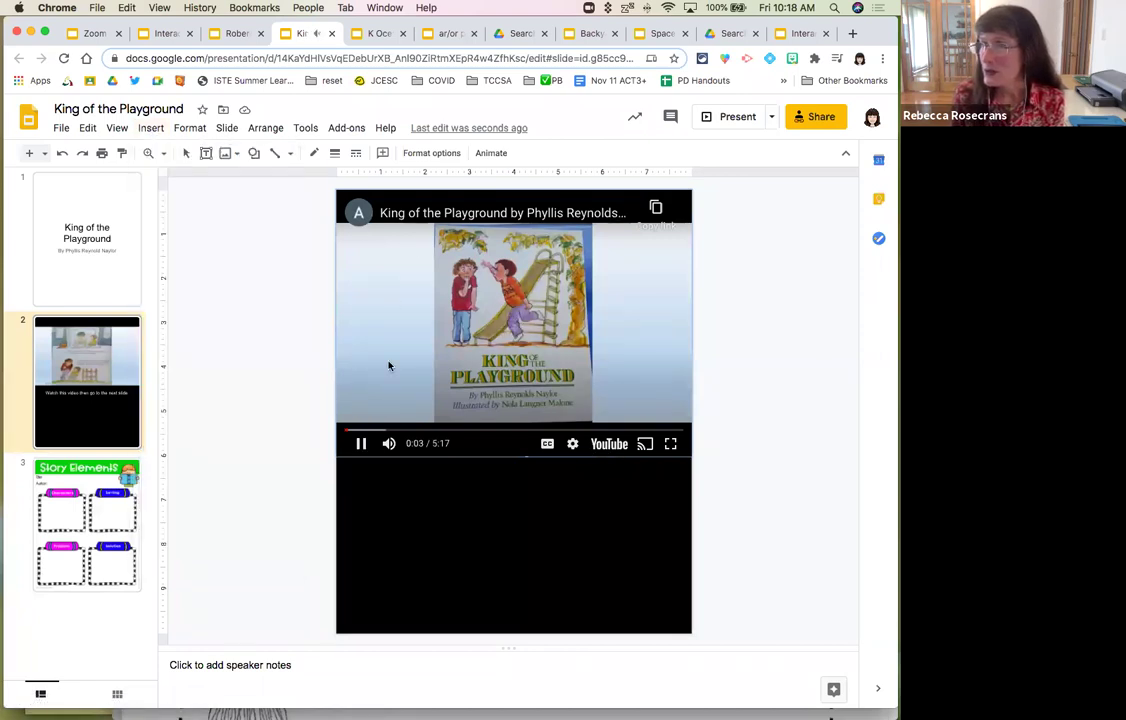
{"action": "left_click", "coordinate": [365, 445]}
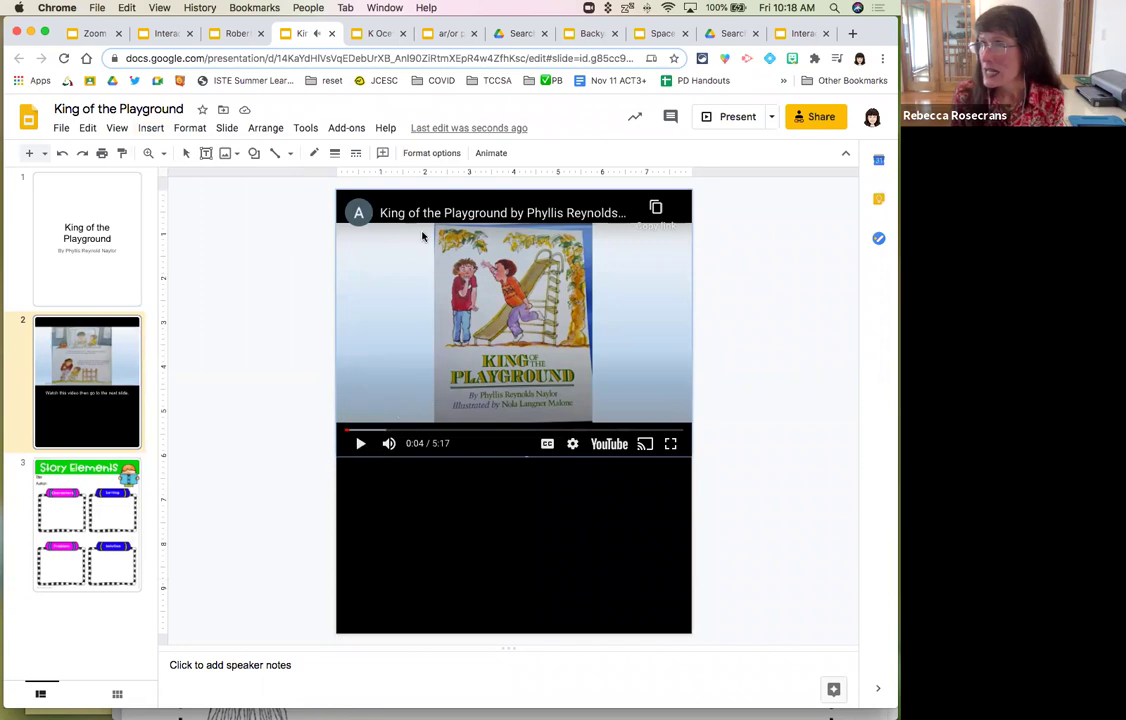
{"action": "left_click", "coordinate": [429, 155]}
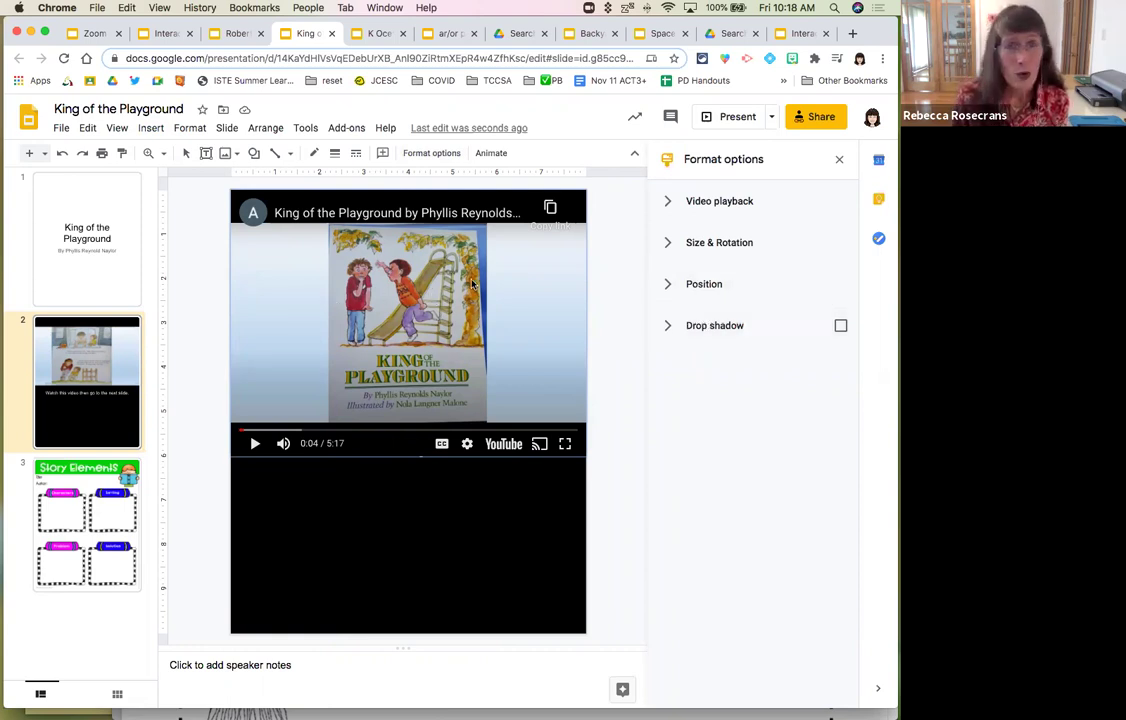
- Keep the video on Play (manual) starting at 00:00, then return to slide 3's Story Elements
{"action": "left_click", "coordinate": [670, 200]}
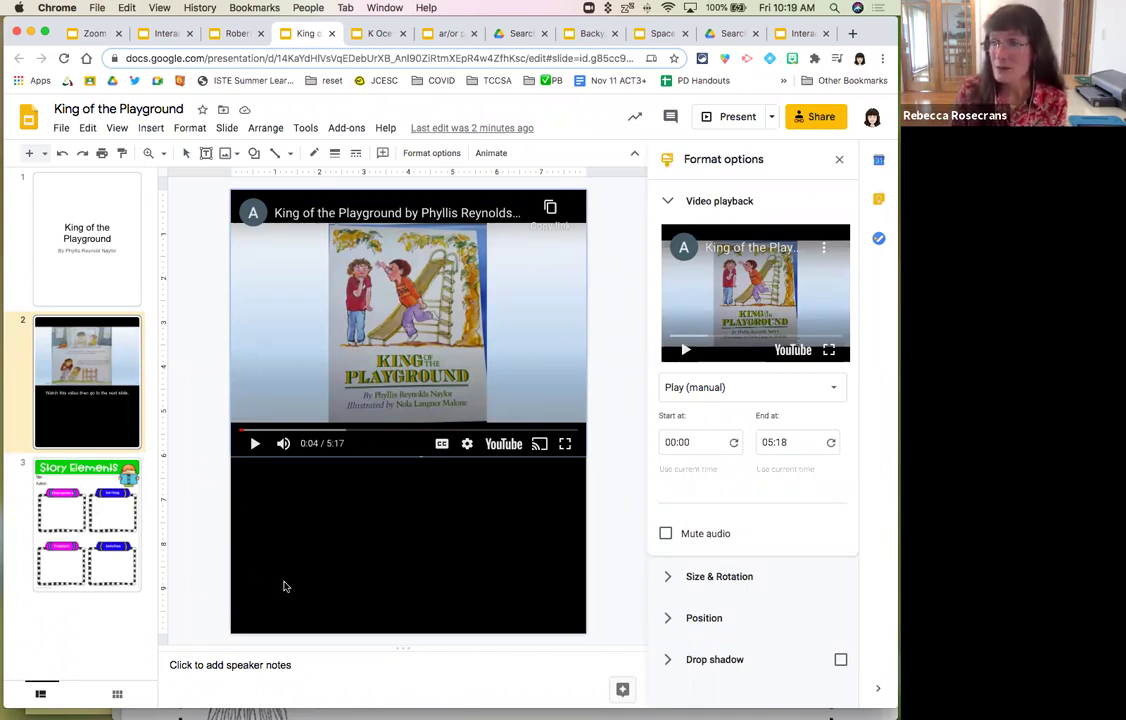
{"action": "left_click", "coordinate": [708, 392]}
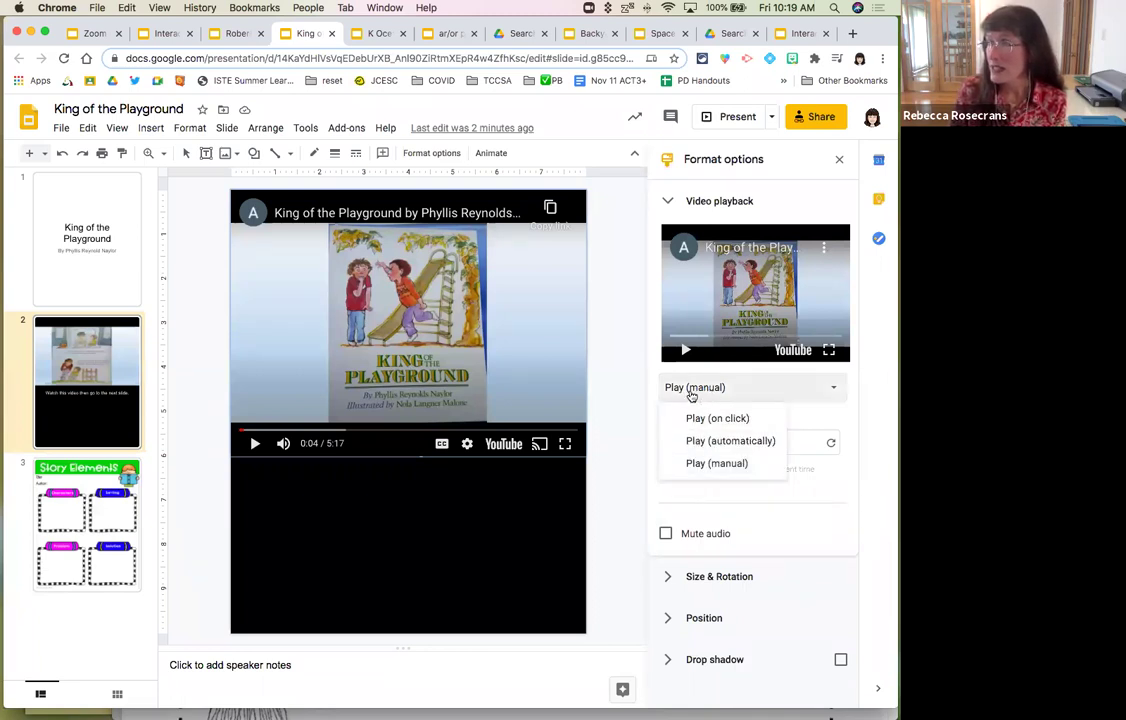
{"action": "left_click", "coordinate": [690, 392]}
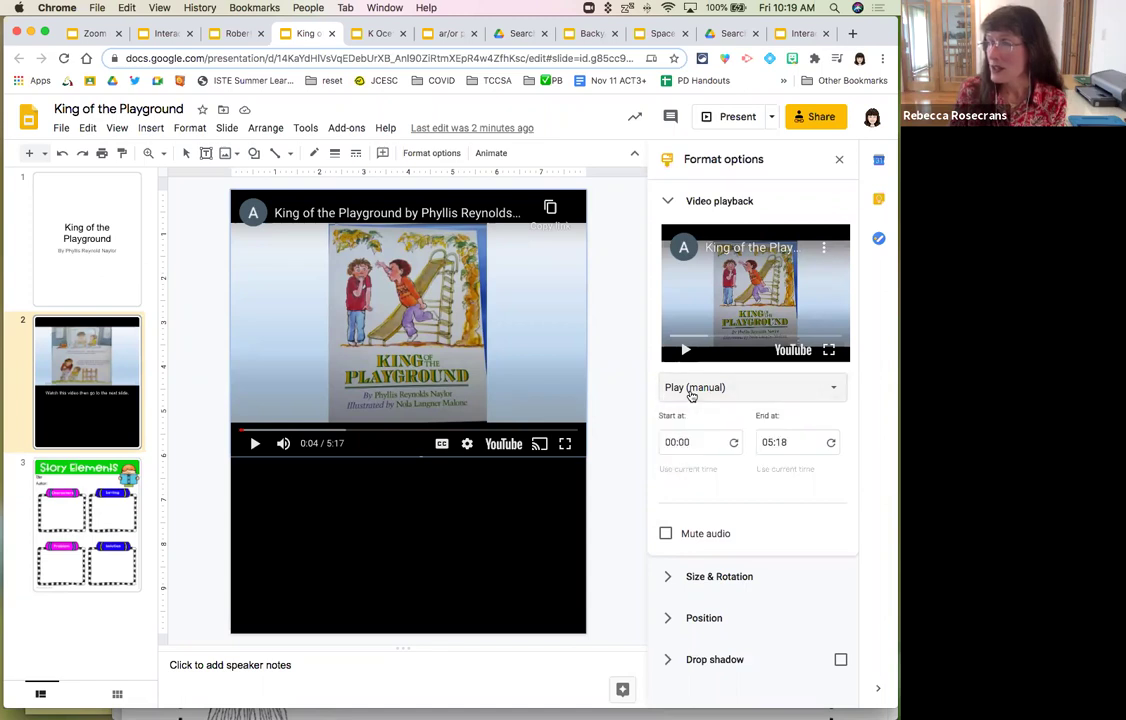
{"action": "double_click", "coordinate": [681, 443]}
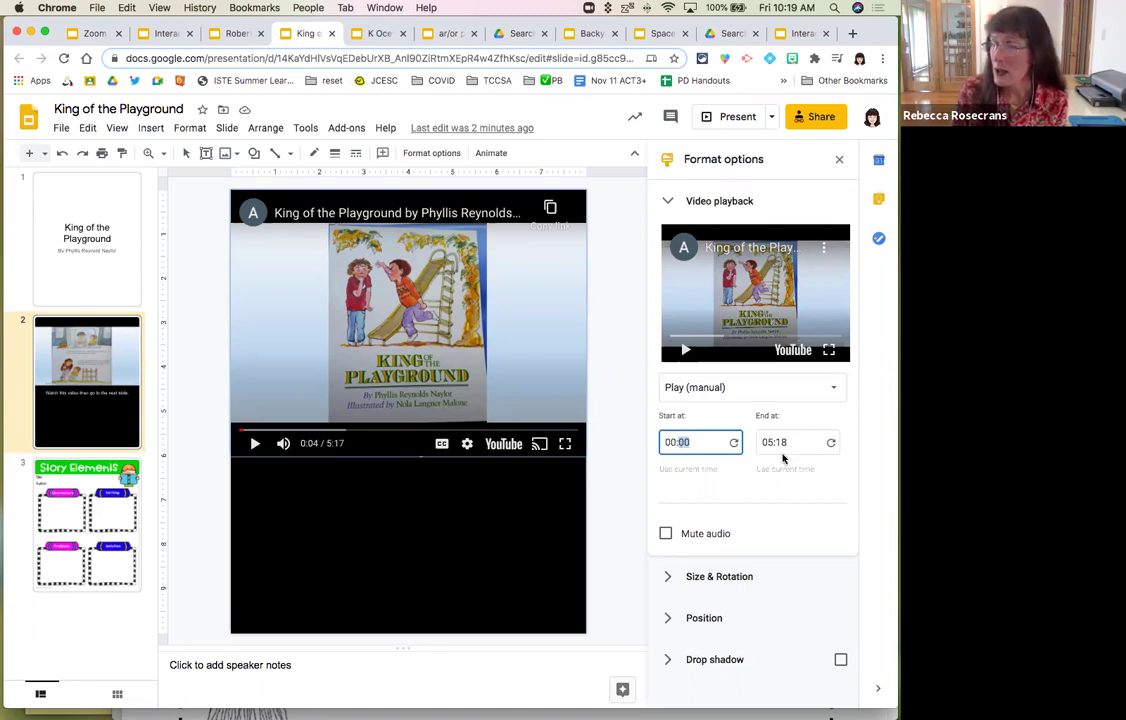
{"action": "key", "text": "Return"}
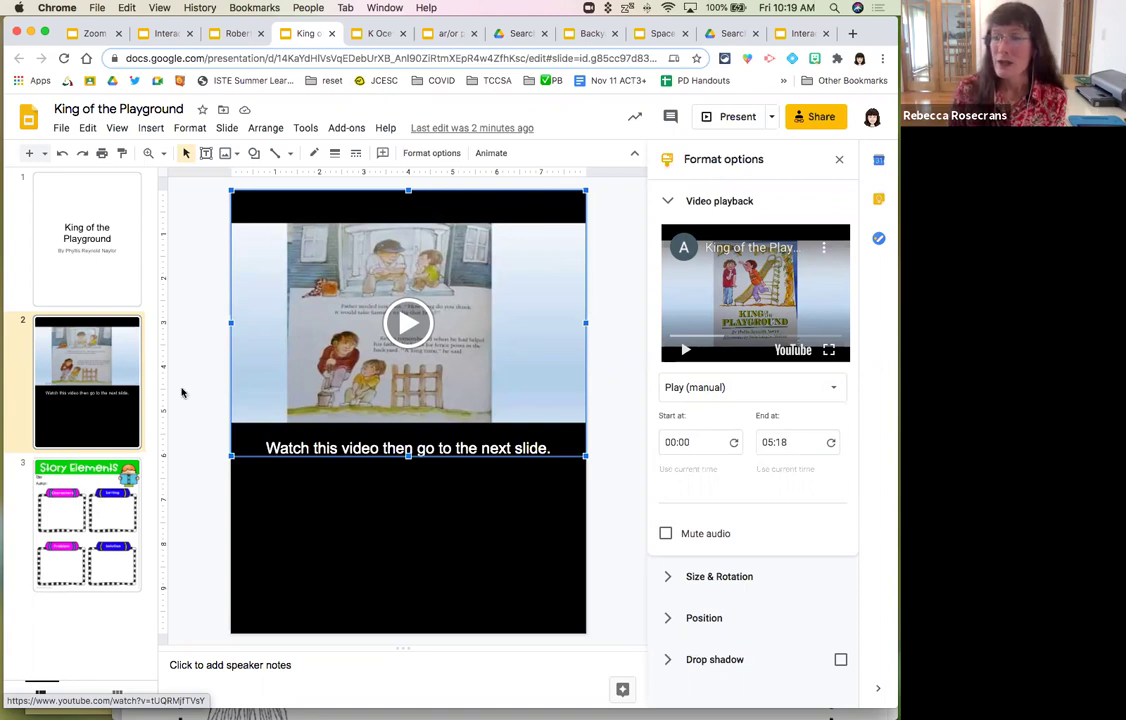
{"action": "left_click", "coordinate": [70, 480]}
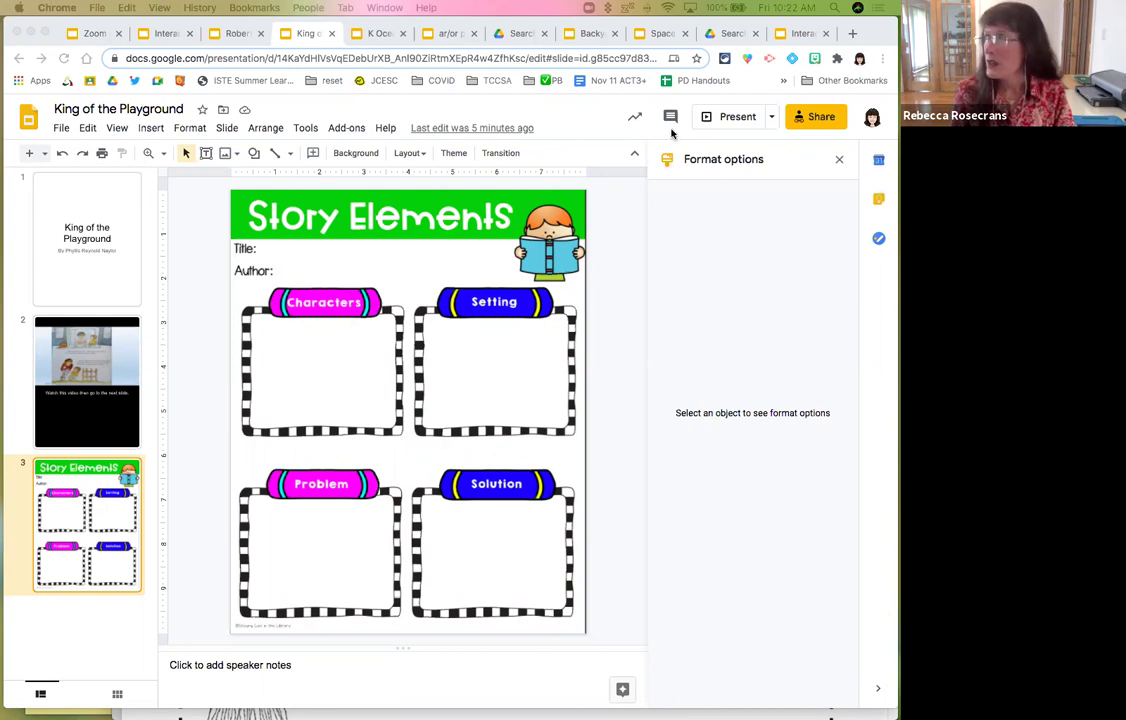
- Open a new Chrome tab on the Google search page
{"action": "left_click", "coordinate": [852, 33]}
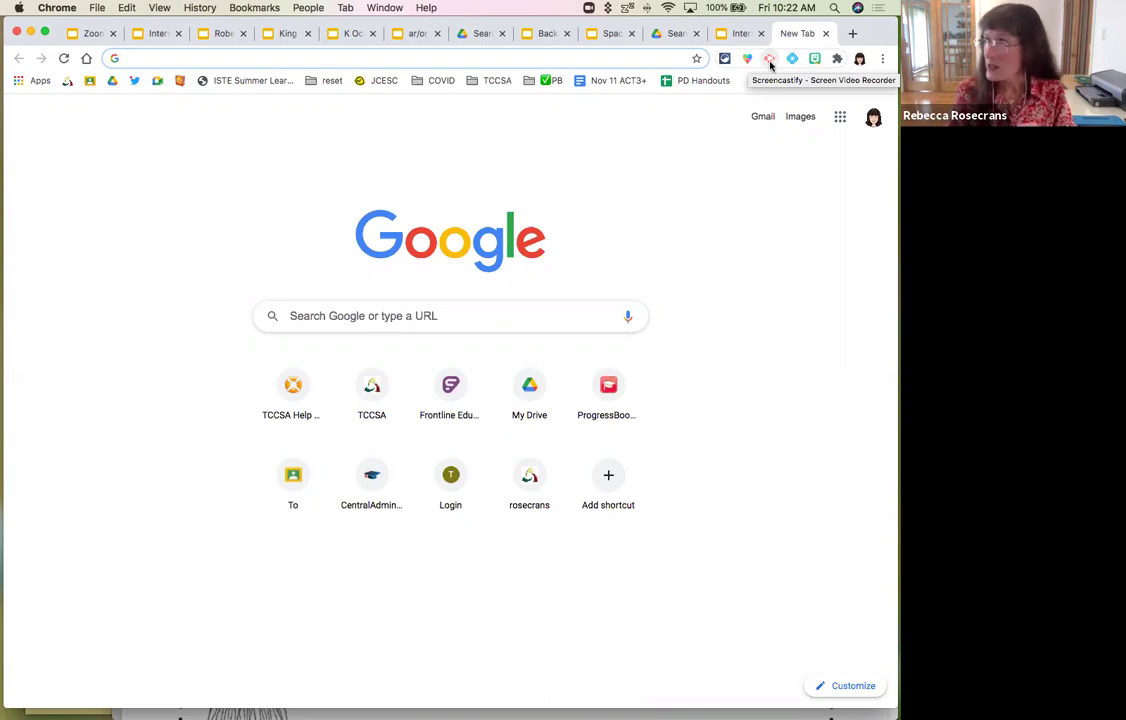
- Open Screencastify's My Recordings library and choose Open in Drive for its folder
{"action": "left_click", "coordinate": [769, 60]}
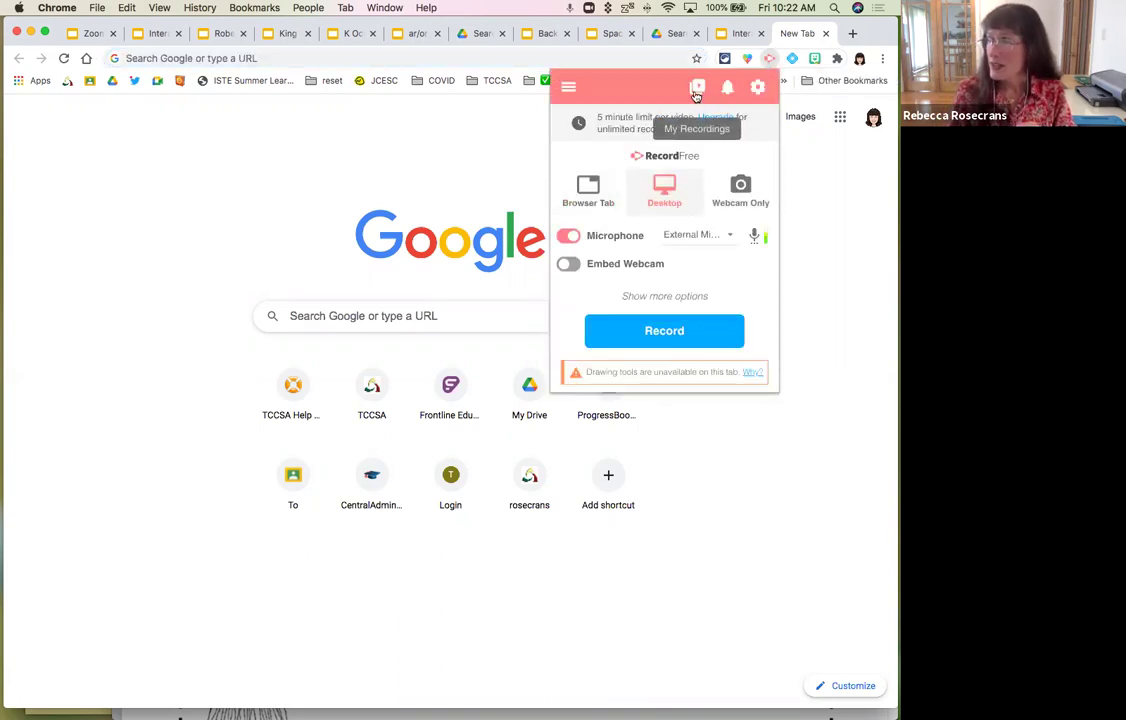
{"action": "left_click", "coordinate": [700, 89]}
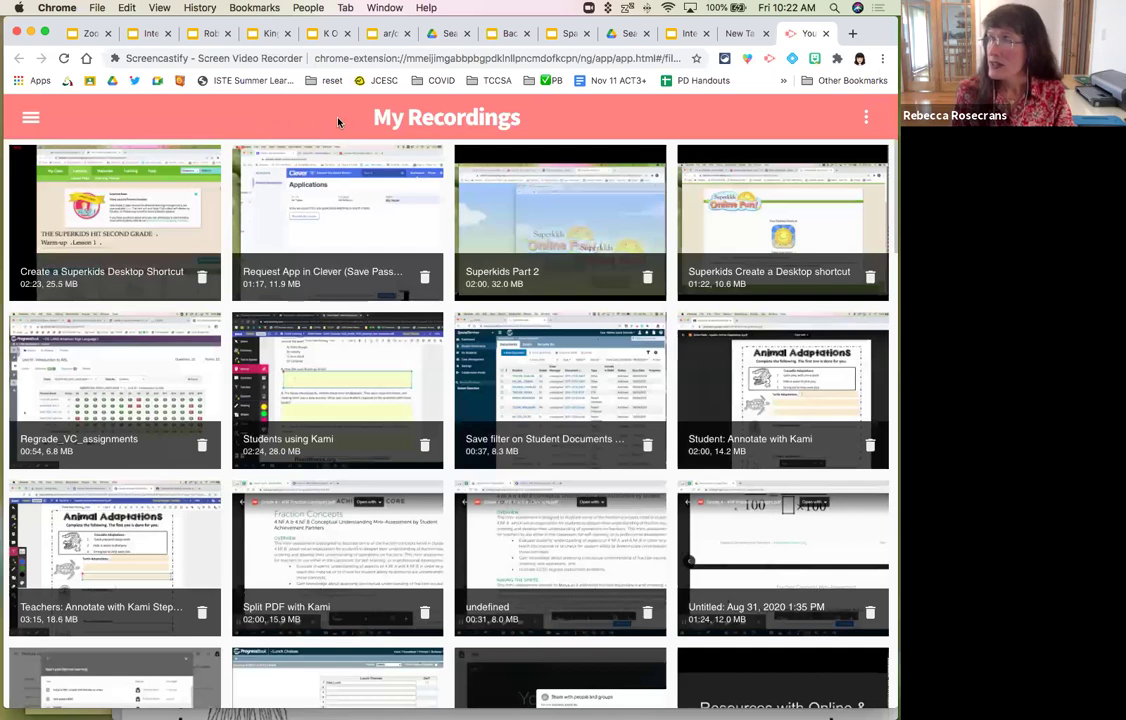
{"action": "left_click", "coordinate": [30, 118]}
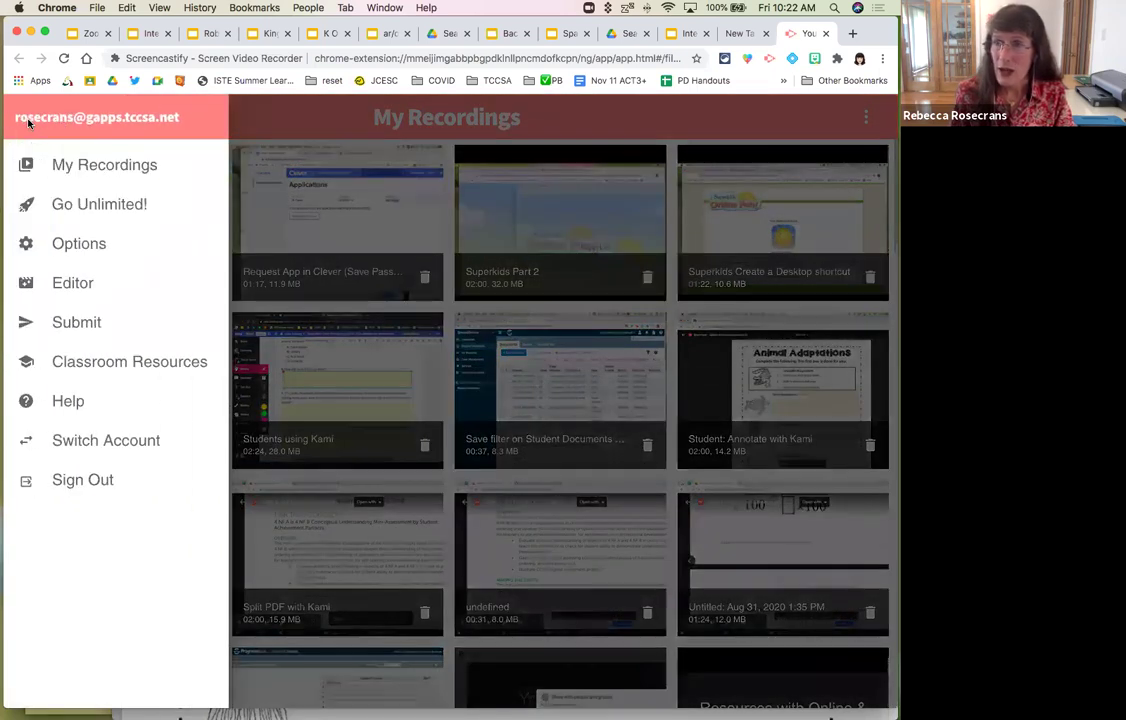
{"action": "left_click", "coordinate": [268, 120]}
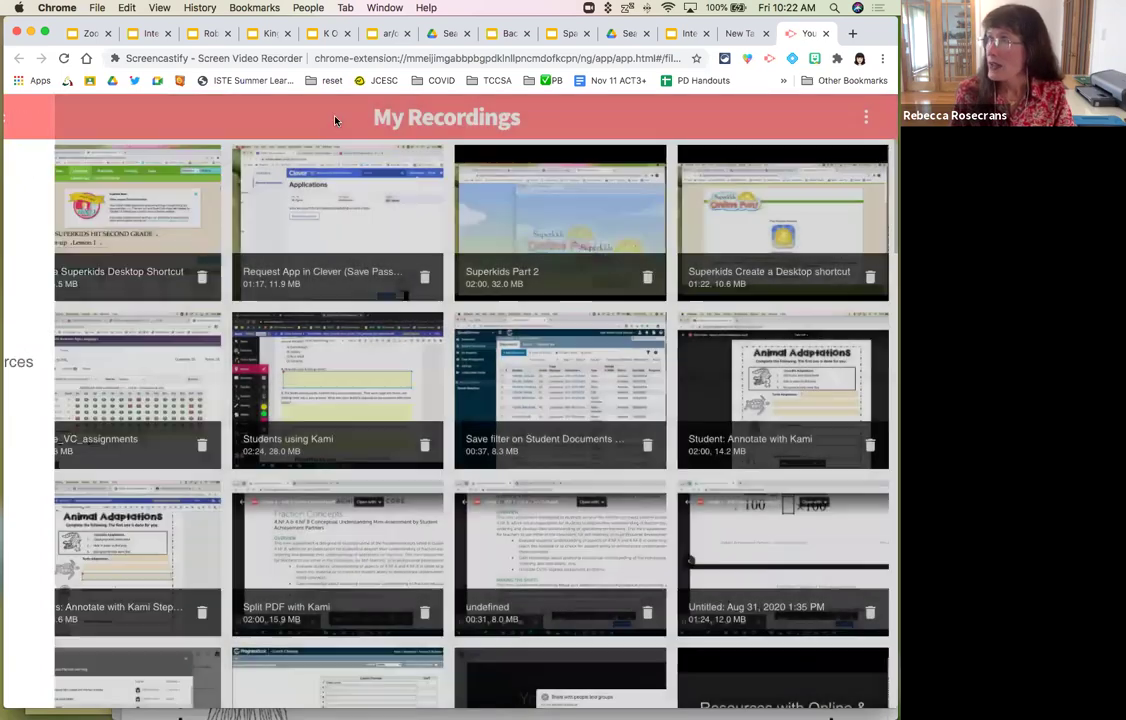
{"action": "left_click", "coordinate": [865, 118]}
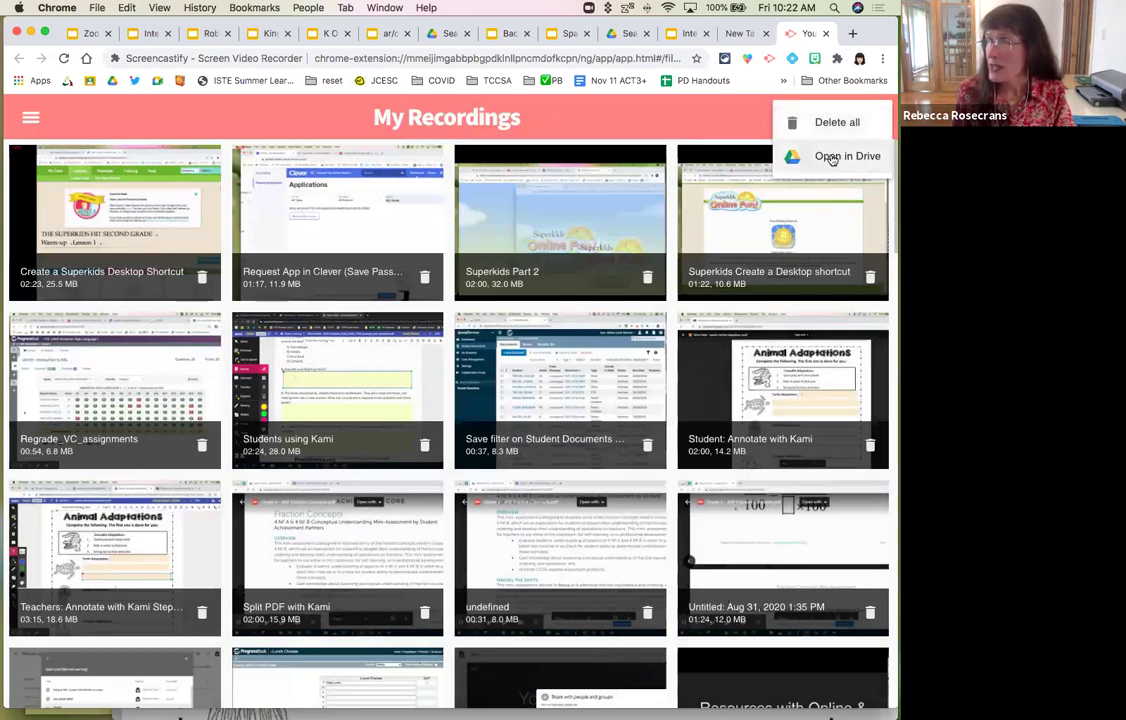
{"action": "left_click", "coordinate": [830, 158]}
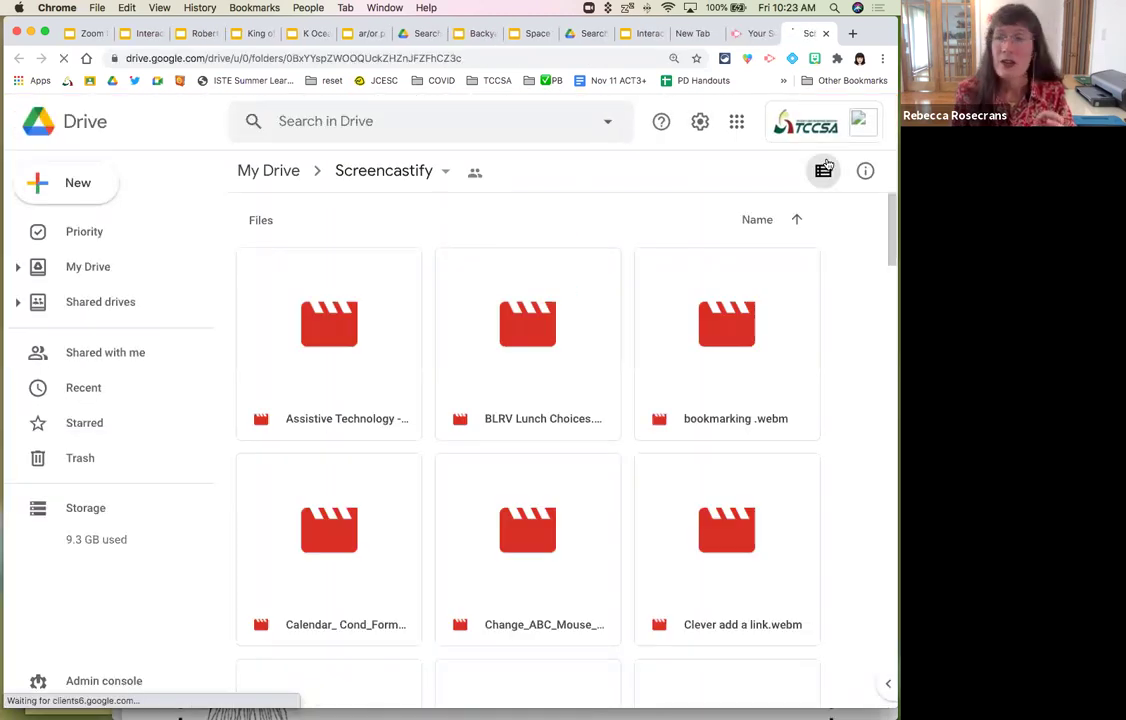
- Share the Screencastify Drive folder as 'Anyone with the link' Viewer and close sharing
{"action": "left_click", "coordinate": [389, 174]}
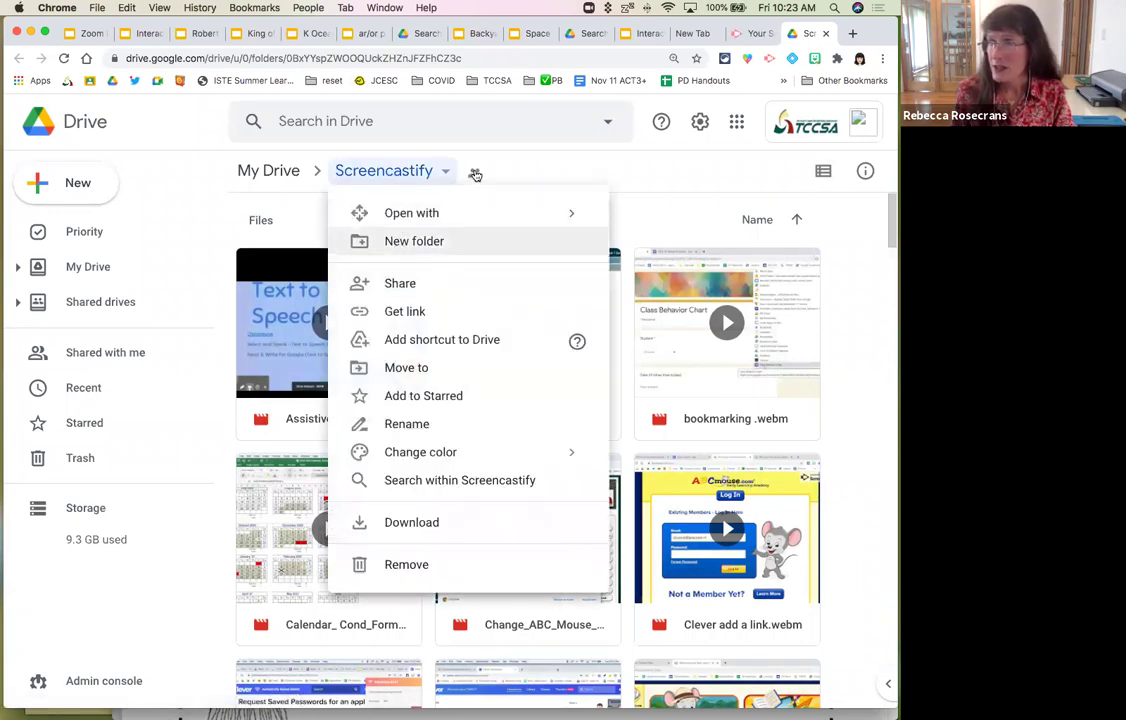
{"action": "left_click", "coordinate": [390, 285]}
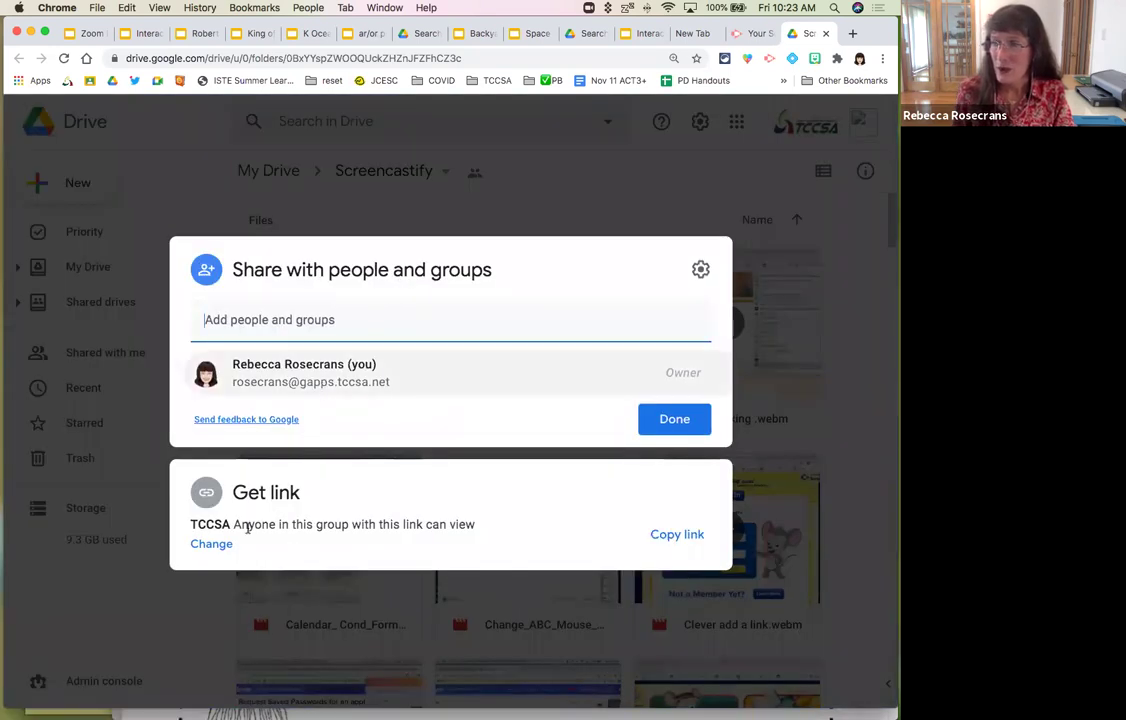
{"action": "left_click_drag", "start_coordinate": [191, 524], "coordinate": [348, 528]}
{"action": "left_click", "coordinate": [348, 528]}
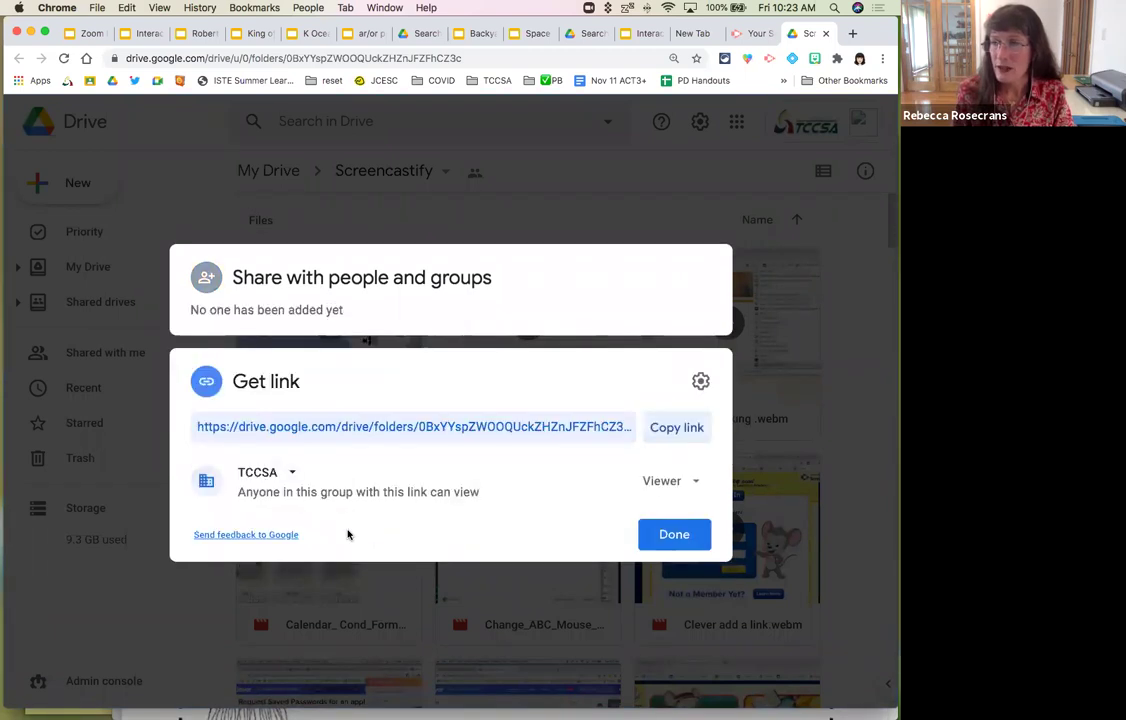
{"action": "left_click", "coordinate": [281, 474]}
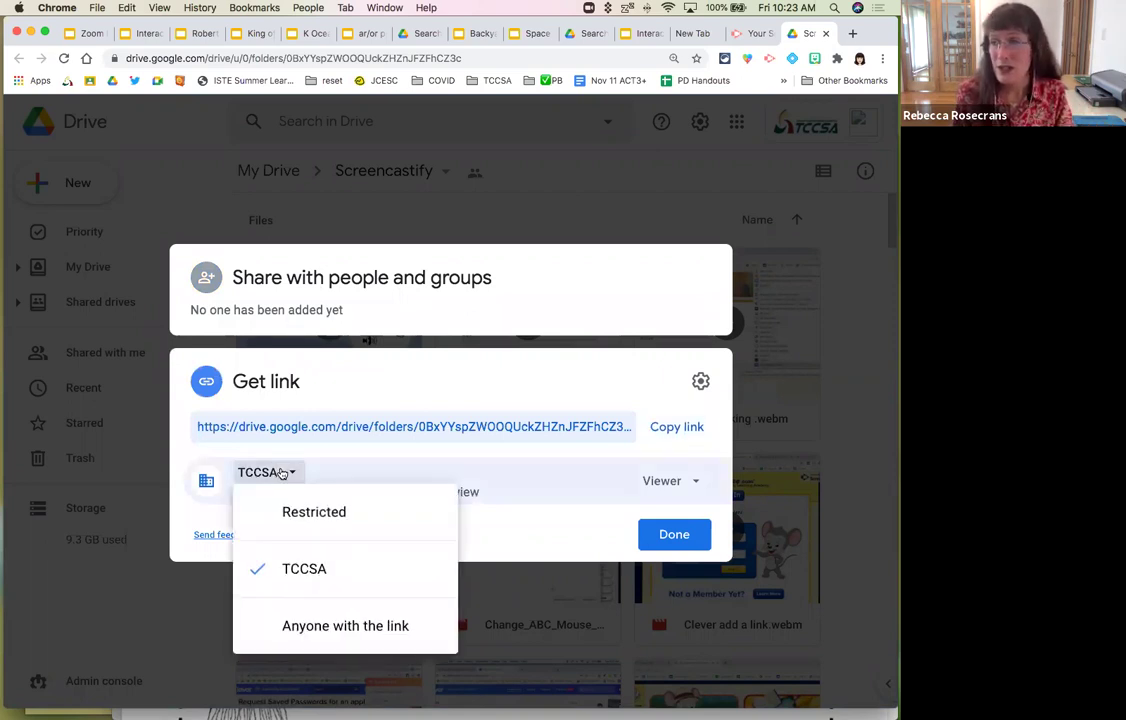
{"action": "left_click", "coordinate": [294, 620]}
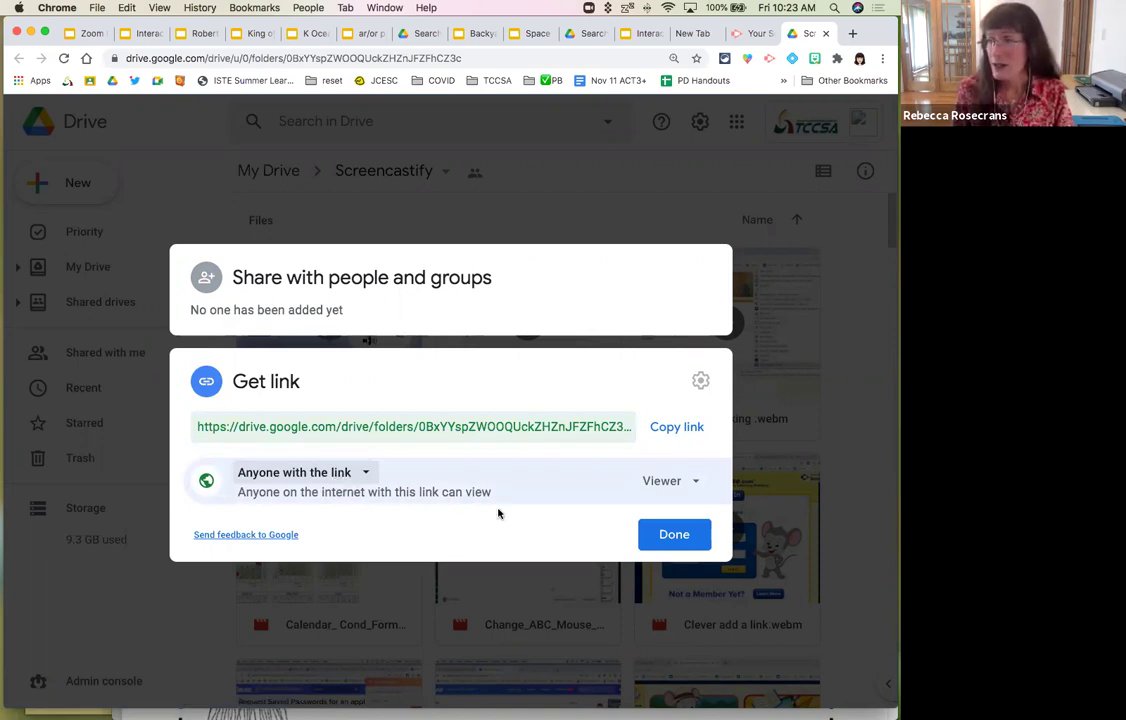
{"action": "left_click", "coordinate": [670, 535]}
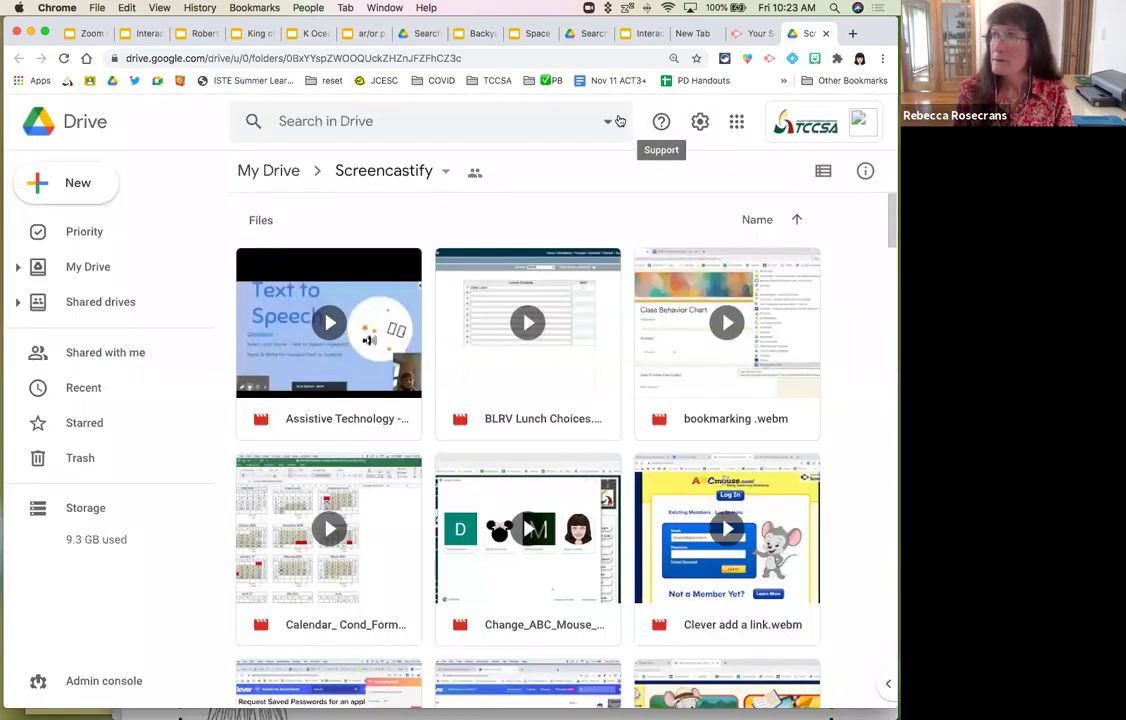
- Insert 'Create a Superkids Desktop Shortcut.webm' from Drive onto slide 3 via an 'ab' search
{"action": "left_click", "coordinate": [260, 35]}
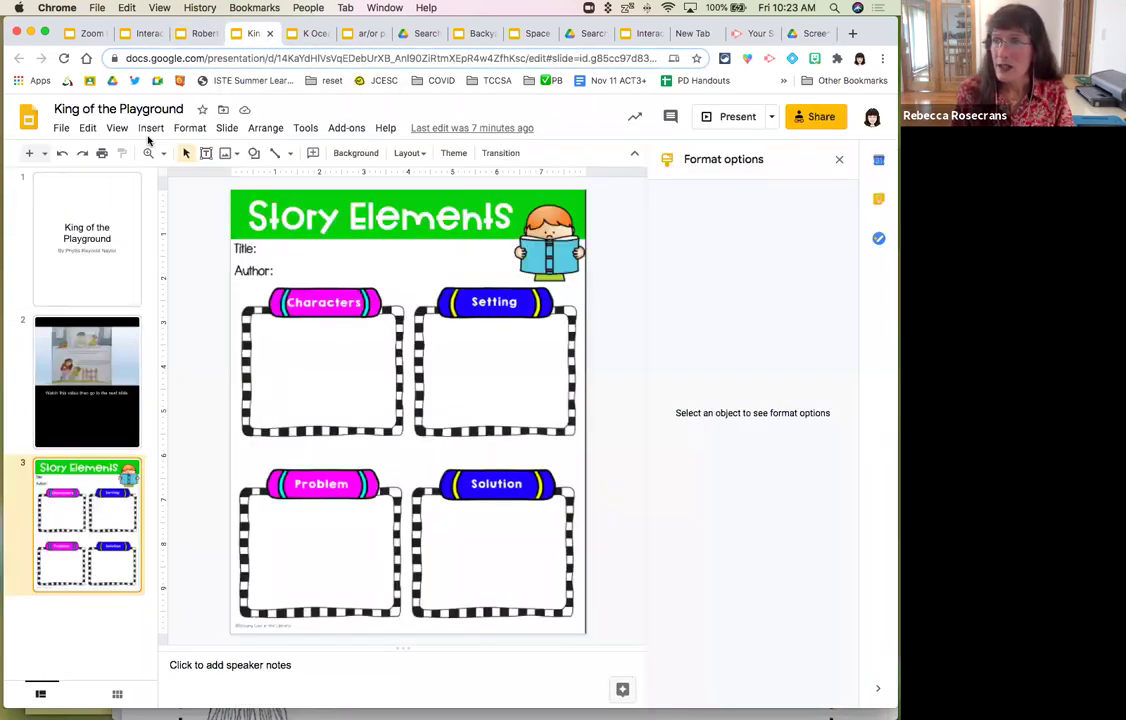
{"action": "left_click", "coordinate": [150, 128]}
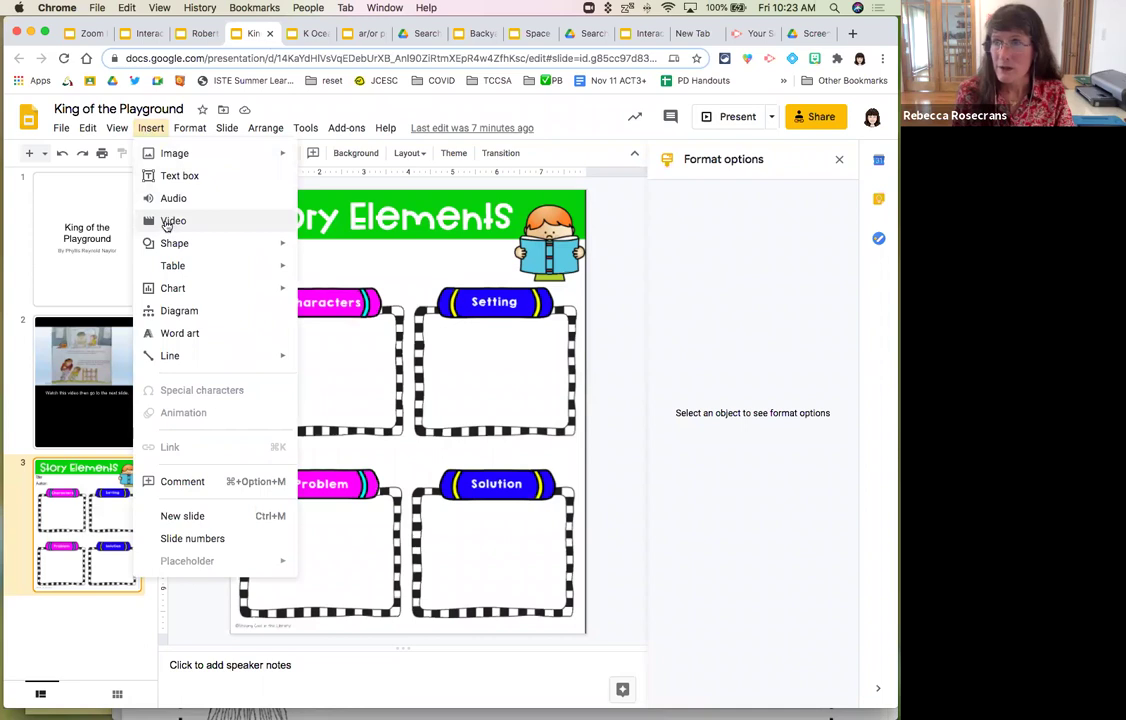
{"action": "left_click", "coordinate": [167, 222]}
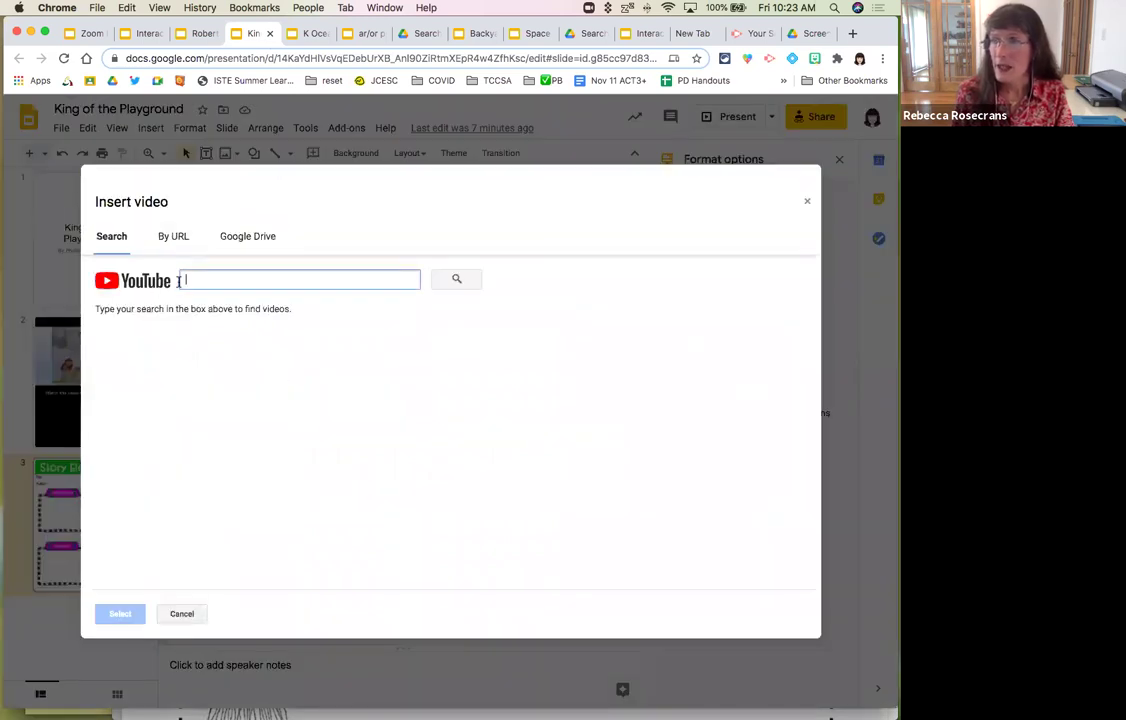
{"action": "left_click", "coordinate": [241, 240]}
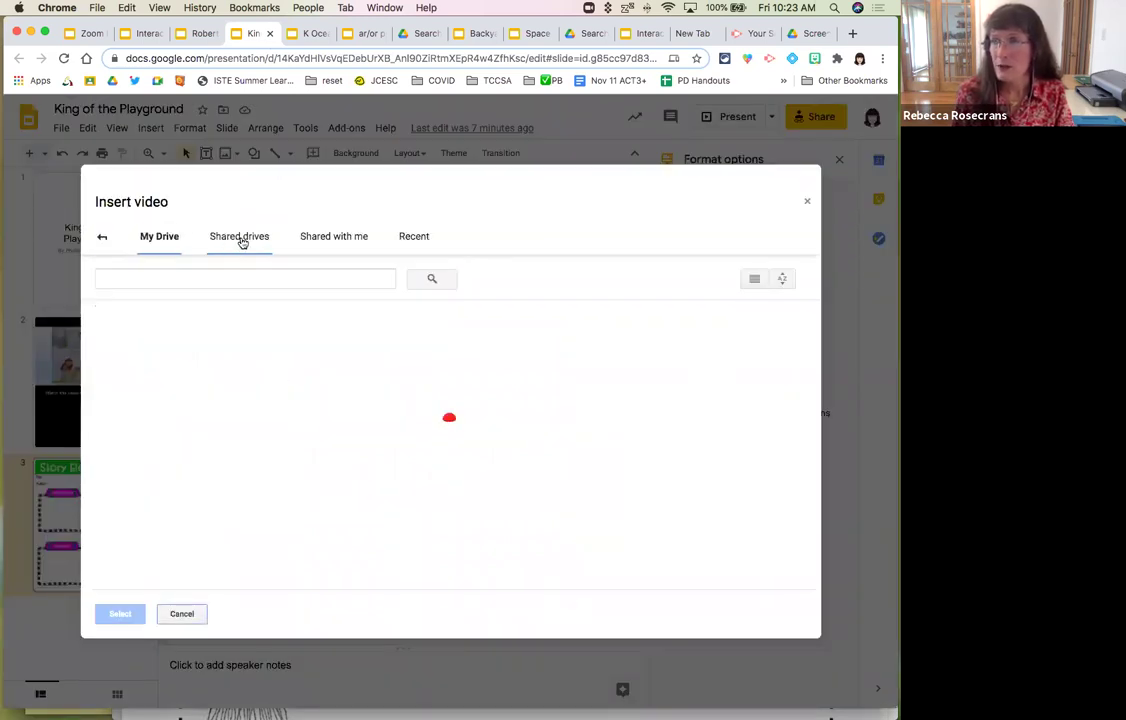
{"action": "left_click", "coordinate": [135, 284]}
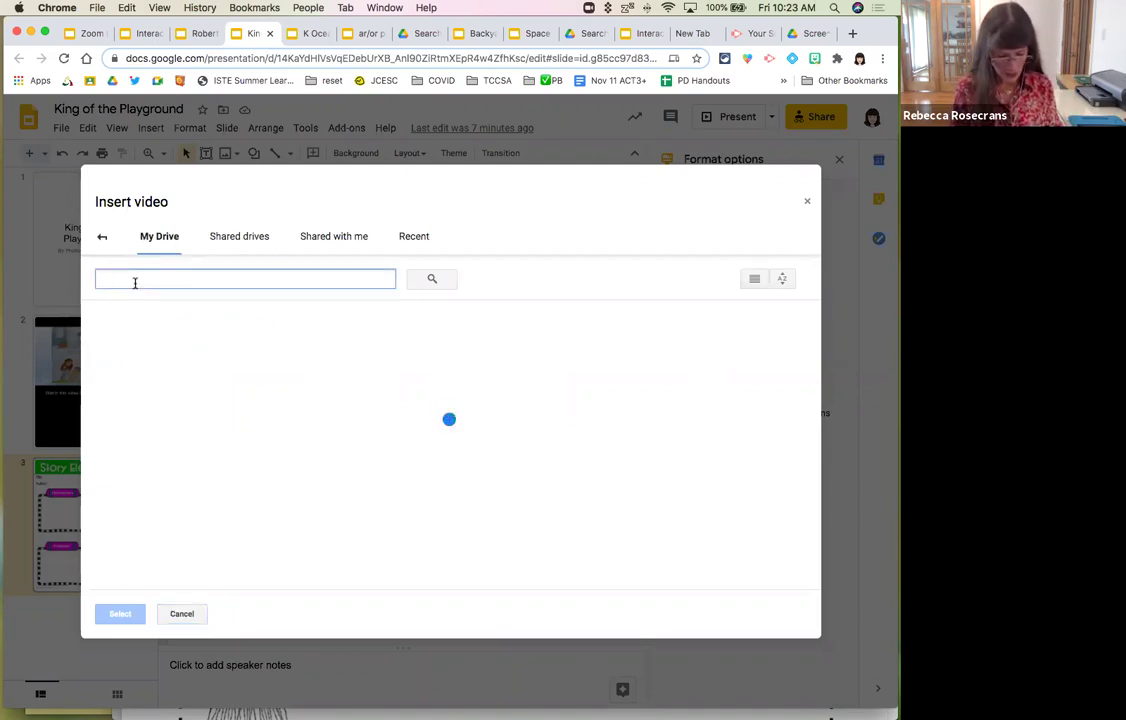
{"action": "type", "text": "ab"}
{"action": "key", "text": "Return"}
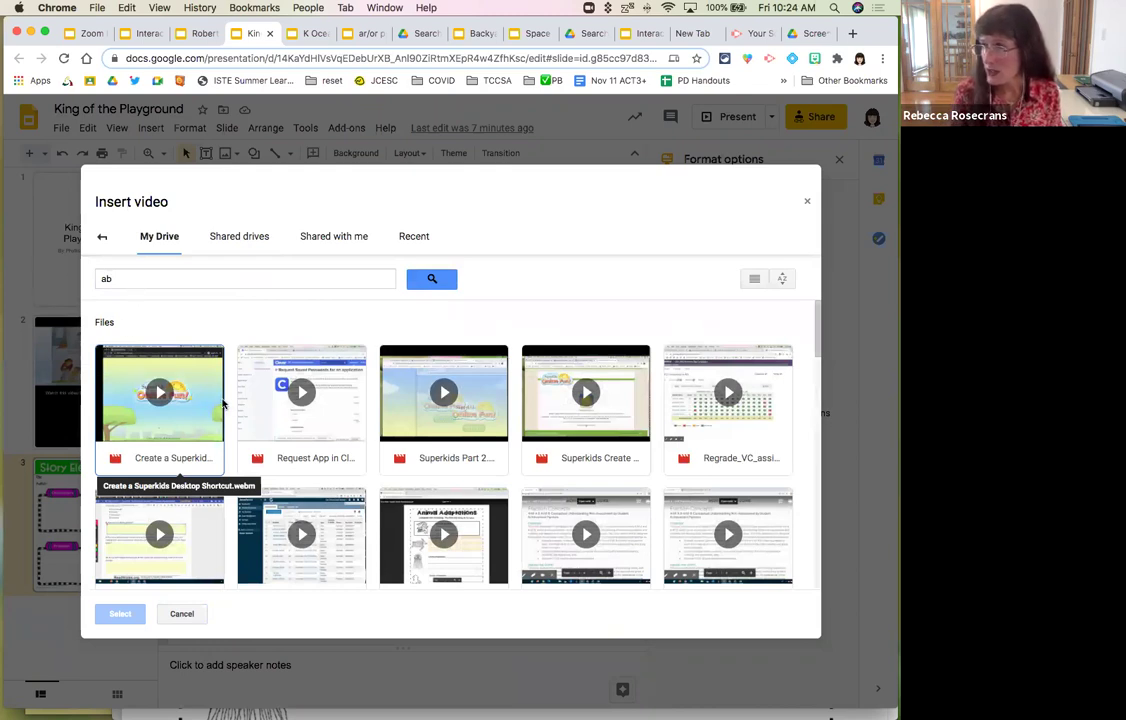
{"action": "left_click", "coordinate": [140, 385]}
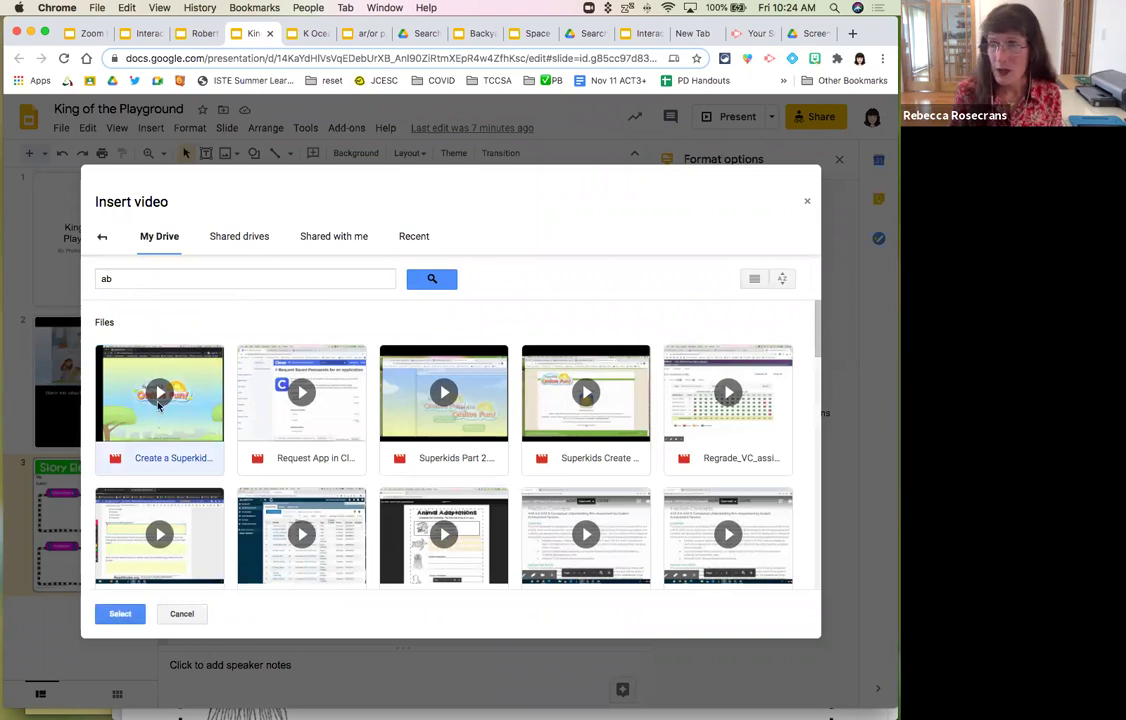
{"action": "left_click", "coordinate": [120, 616]}
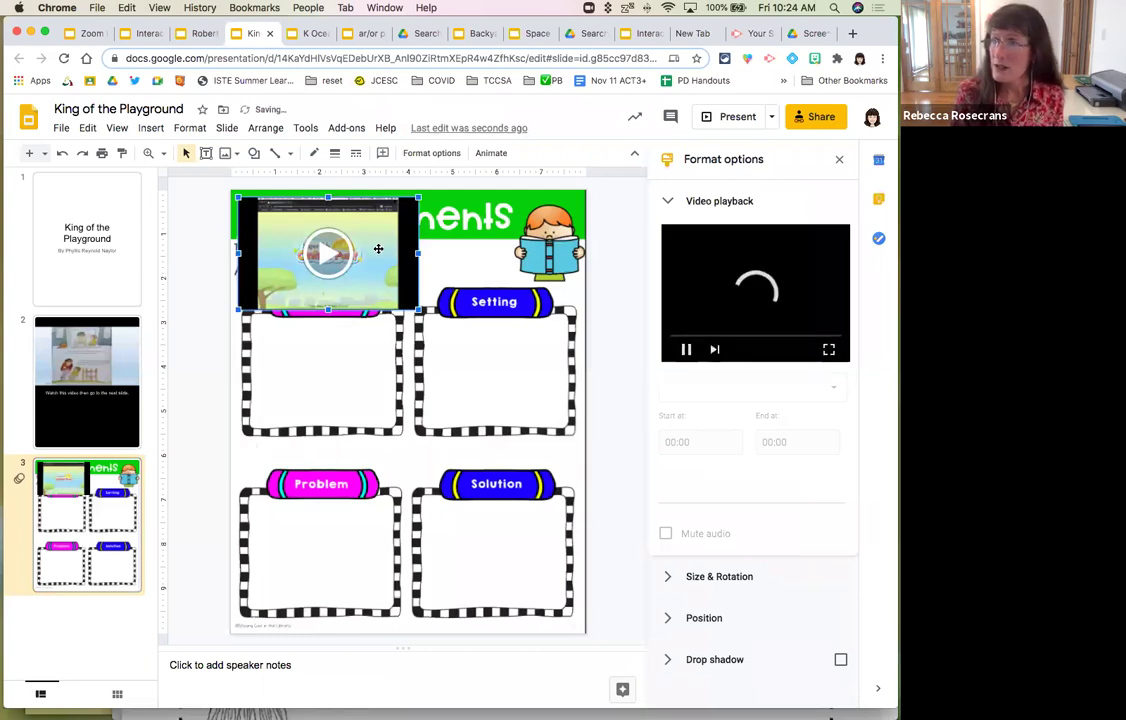
- Enlarge the inserted Superkids video, check its start time, then delete it from slide 3
{"action": "left_click_drag", "start_coordinate": [419, 310], "coordinate": [562, 398]}
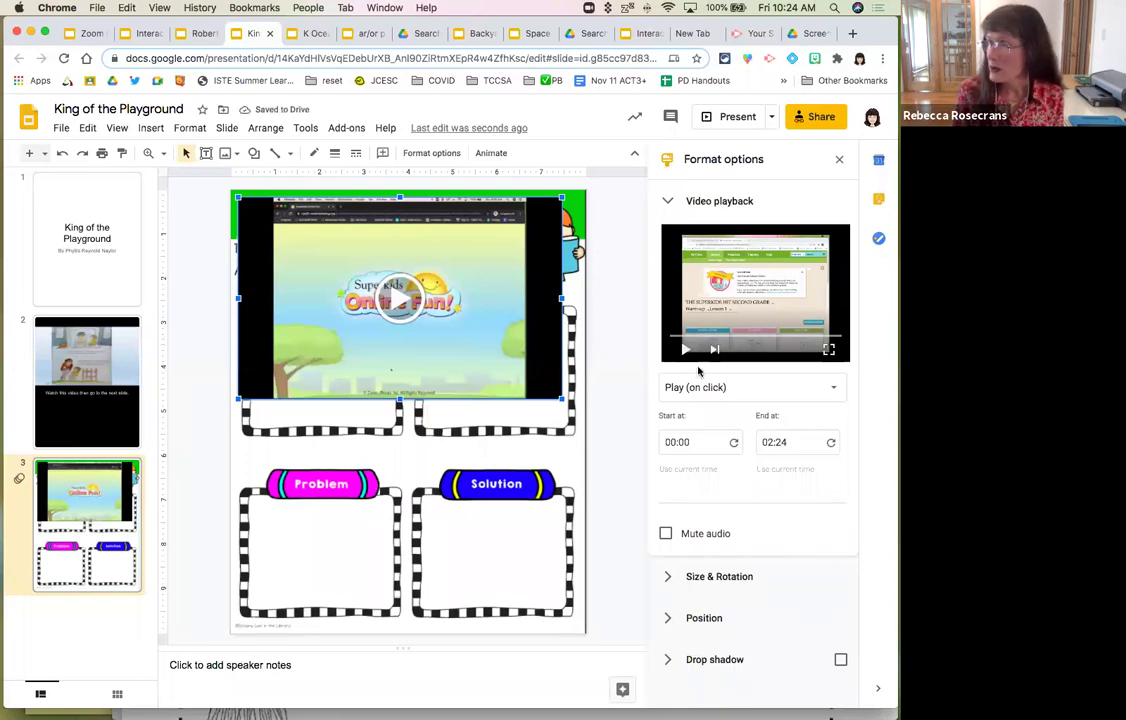
{"action": "left_click", "coordinate": [691, 442]}
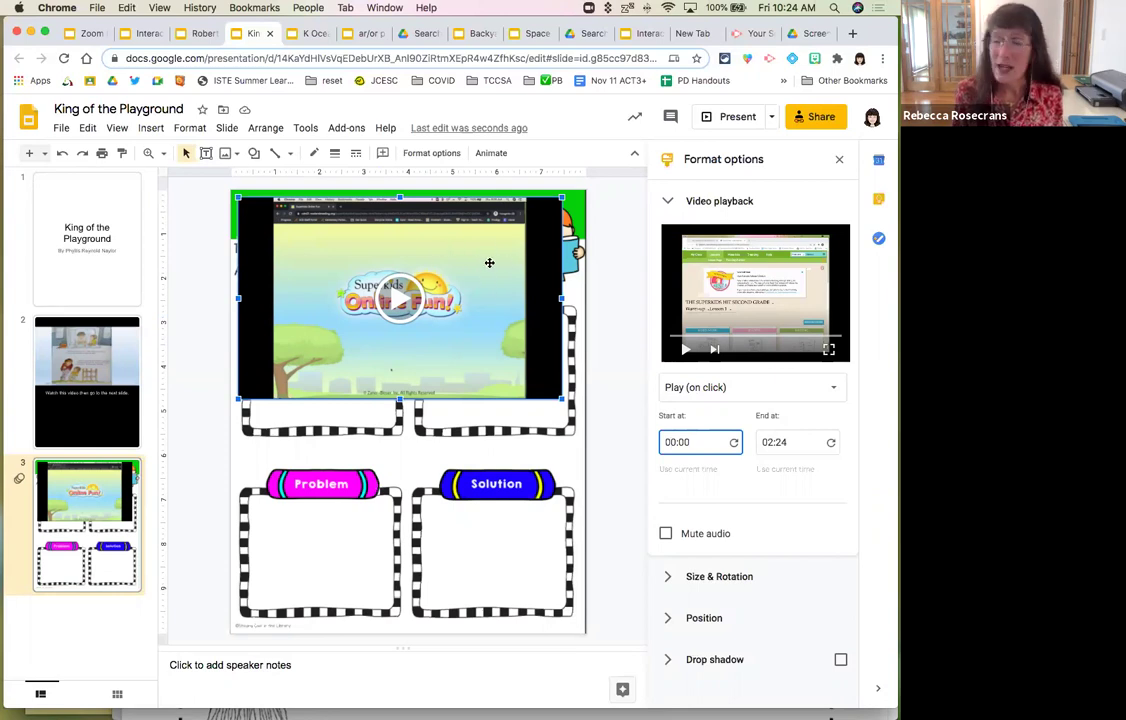
{"action": "left_click", "coordinate": [490, 264]}
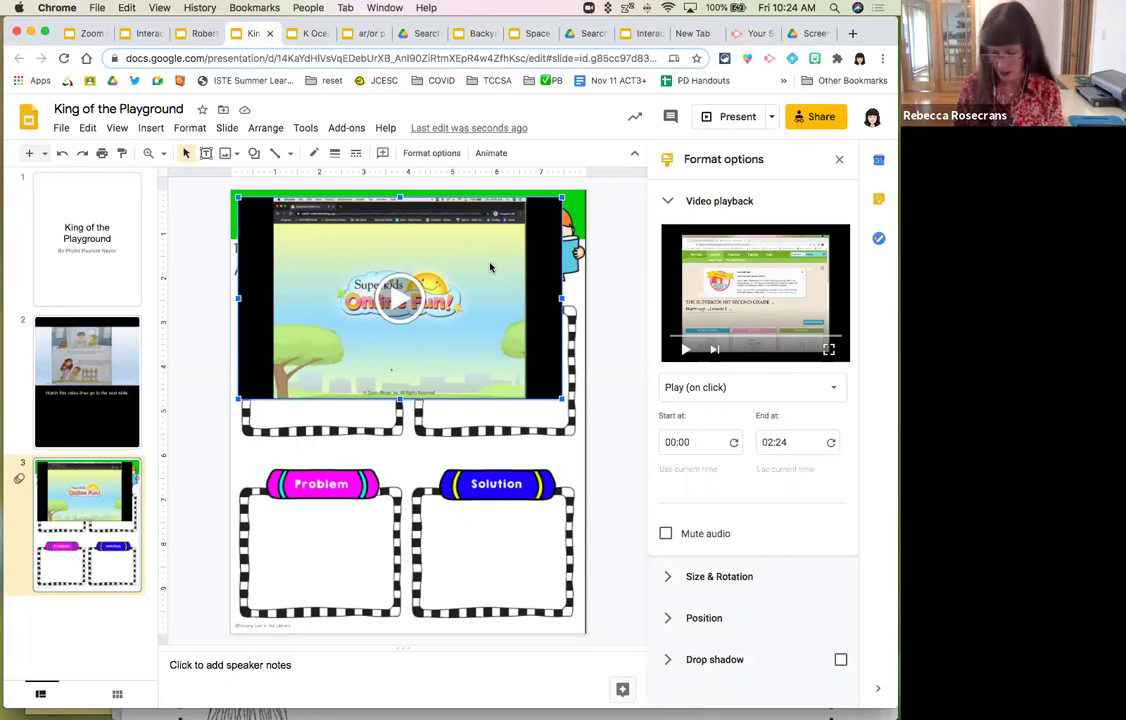
{"action": "key", "text": "Delete"}
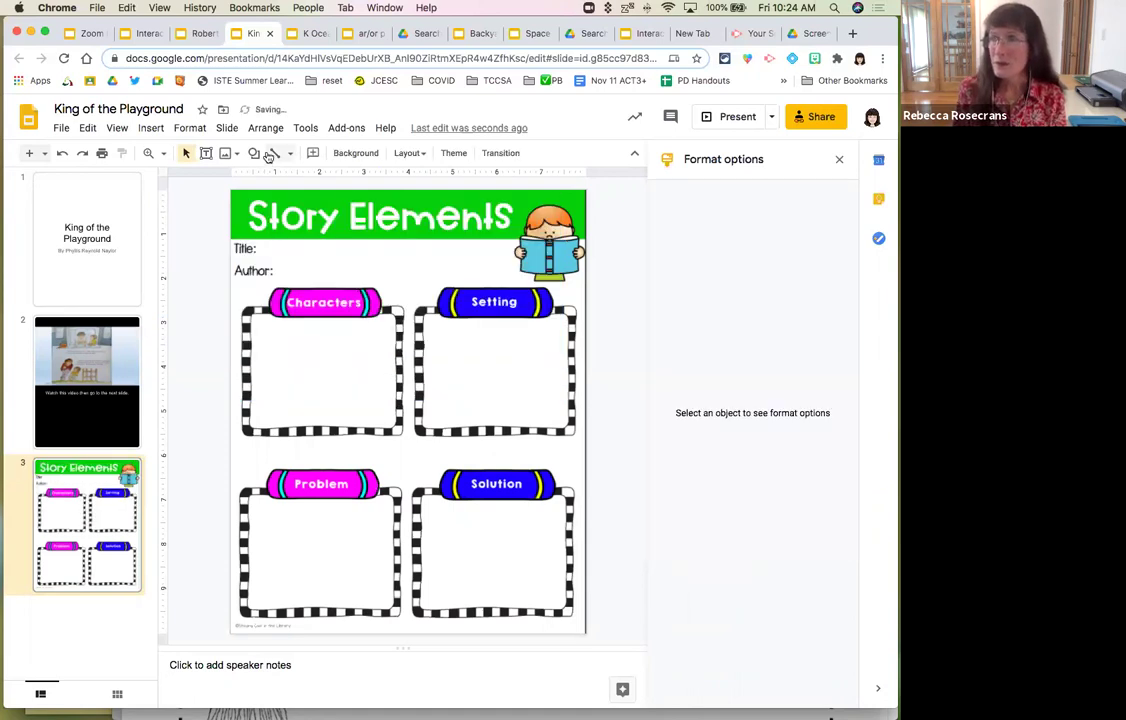
- In the K Ocean deck, drag a clownfish copy above the 5 + 4 = 9 slide, then undo it
{"action": "left_click", "coordinate": [308, 35]}
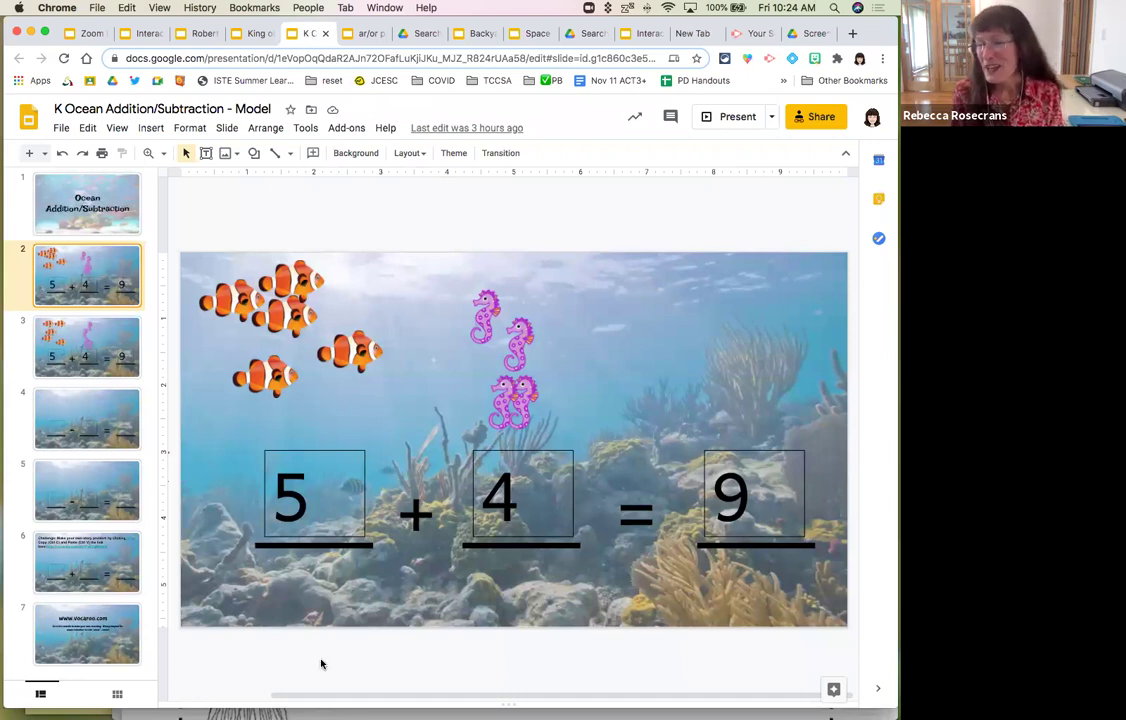
{"action": "left_click_drag", "start_coordinate": [358, 697], "coordinate": [239, 679]}
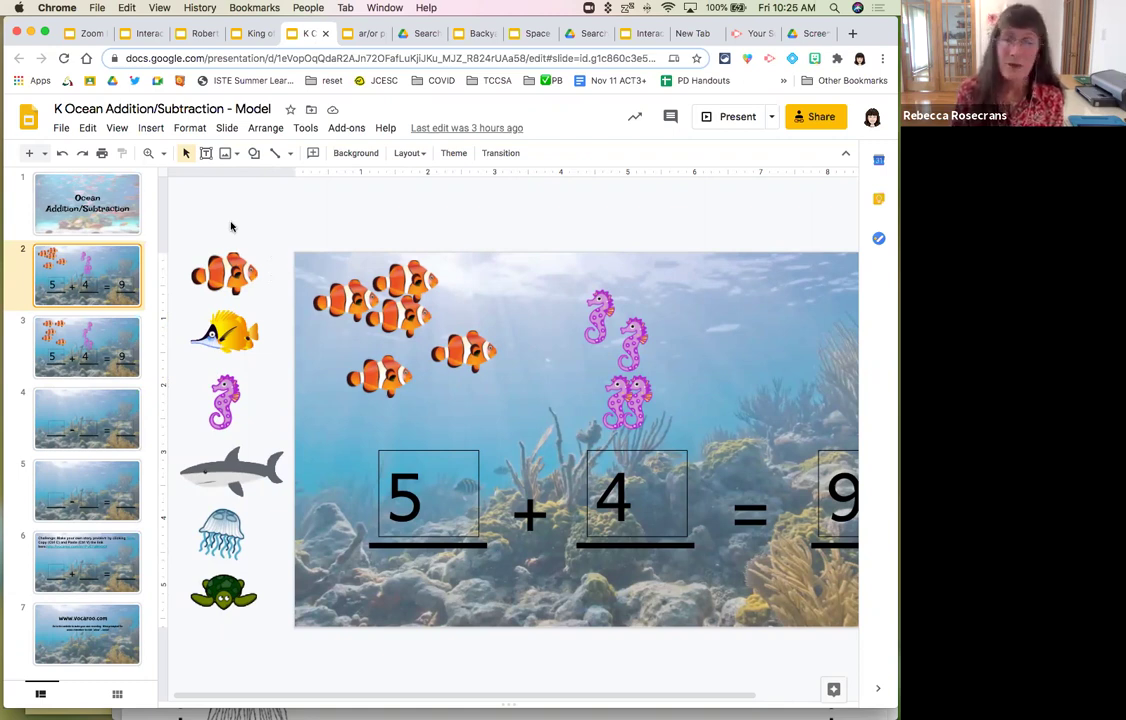
{"action": "left_click_drag", "start_coordinate": [226, 268], "coordinate": [283, 216]}
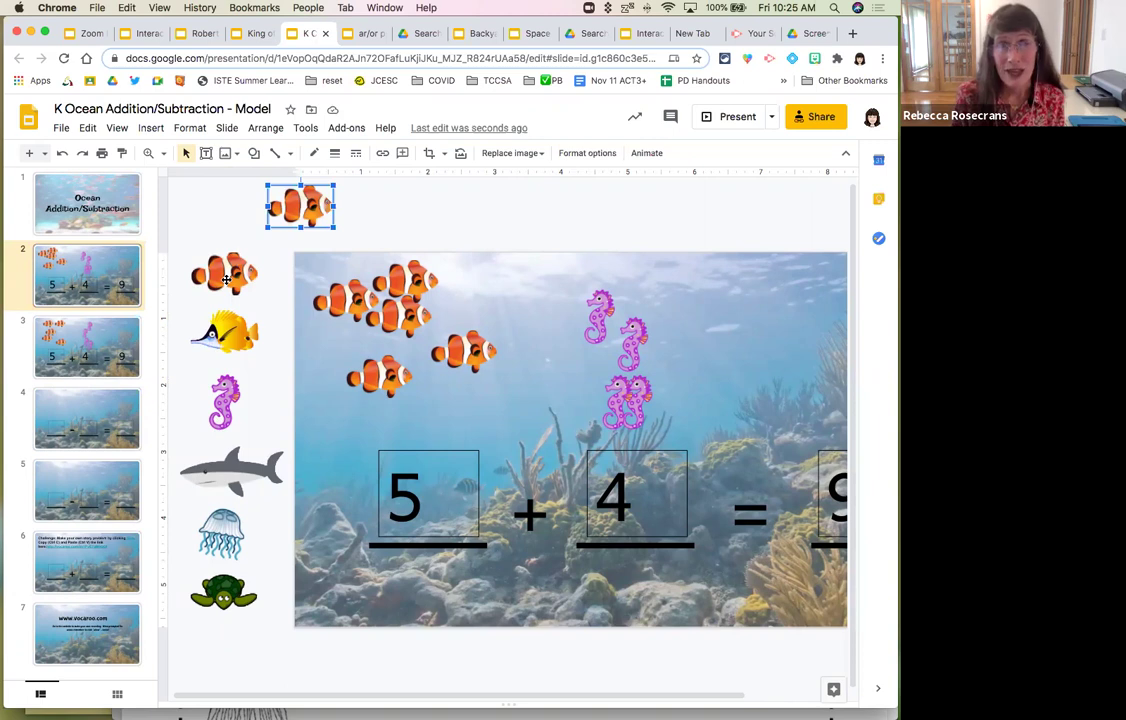
{"action": "key", "text": "ctrl+z"}
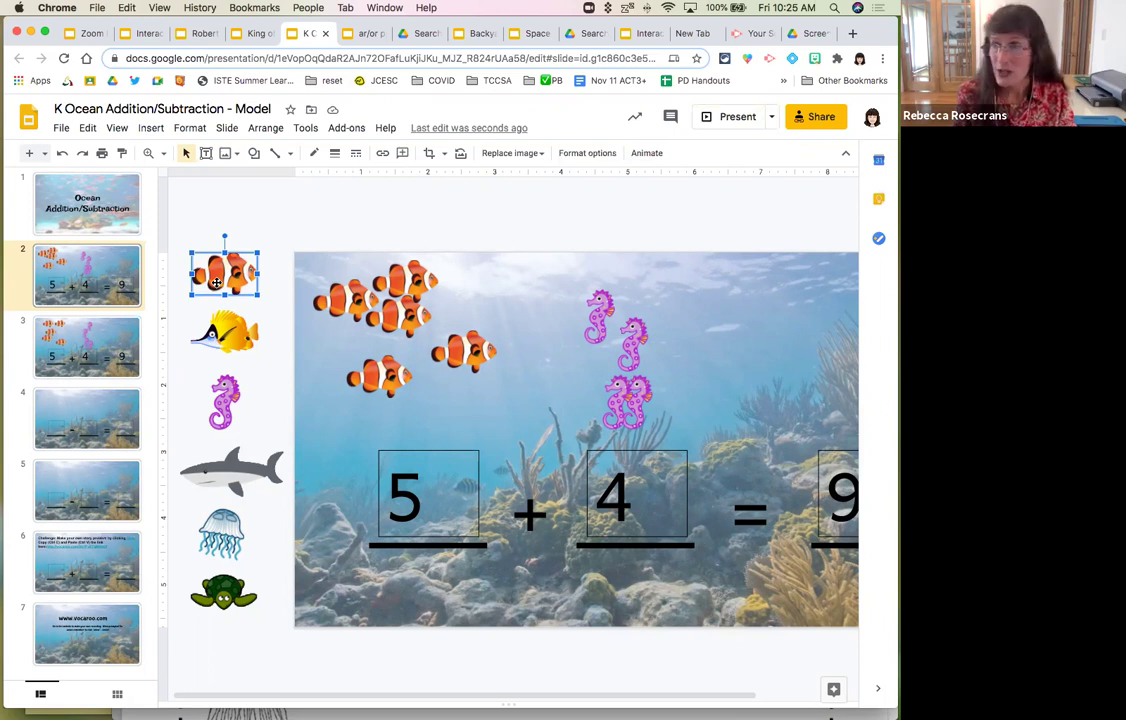
- Open the Insert image web search and search for 'counter png'
{"action": "left_click", "coordinate": [151, 129]}
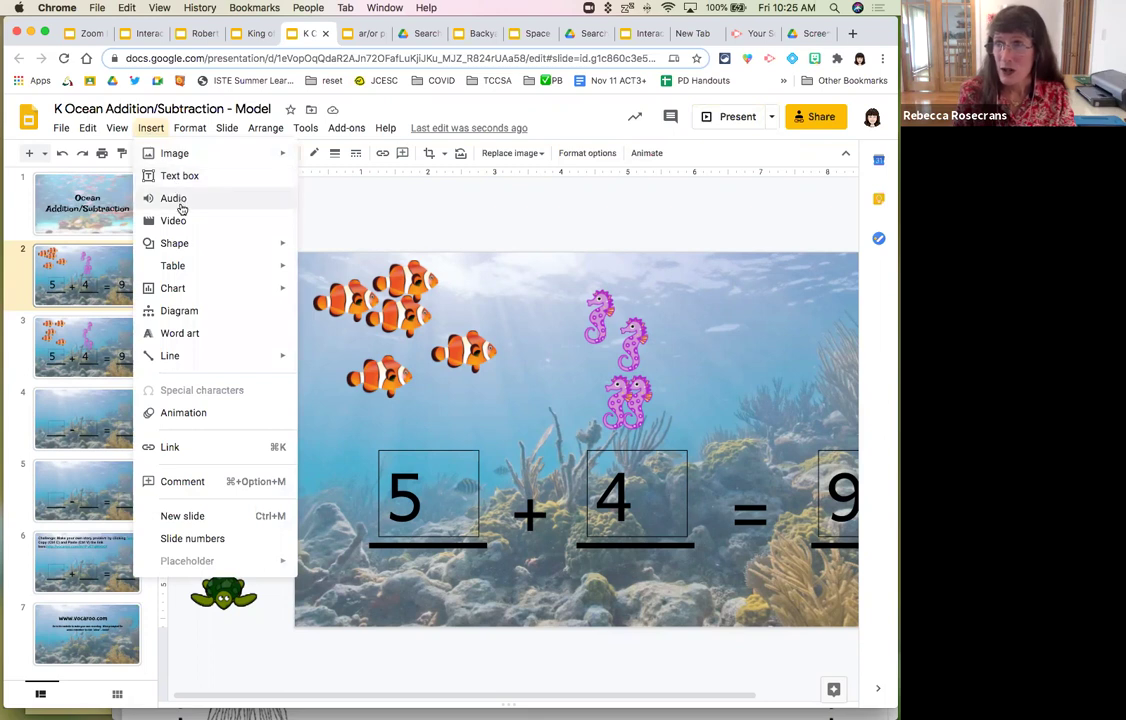
{"action": "mouse_move", "coordinate": [268, 152]}
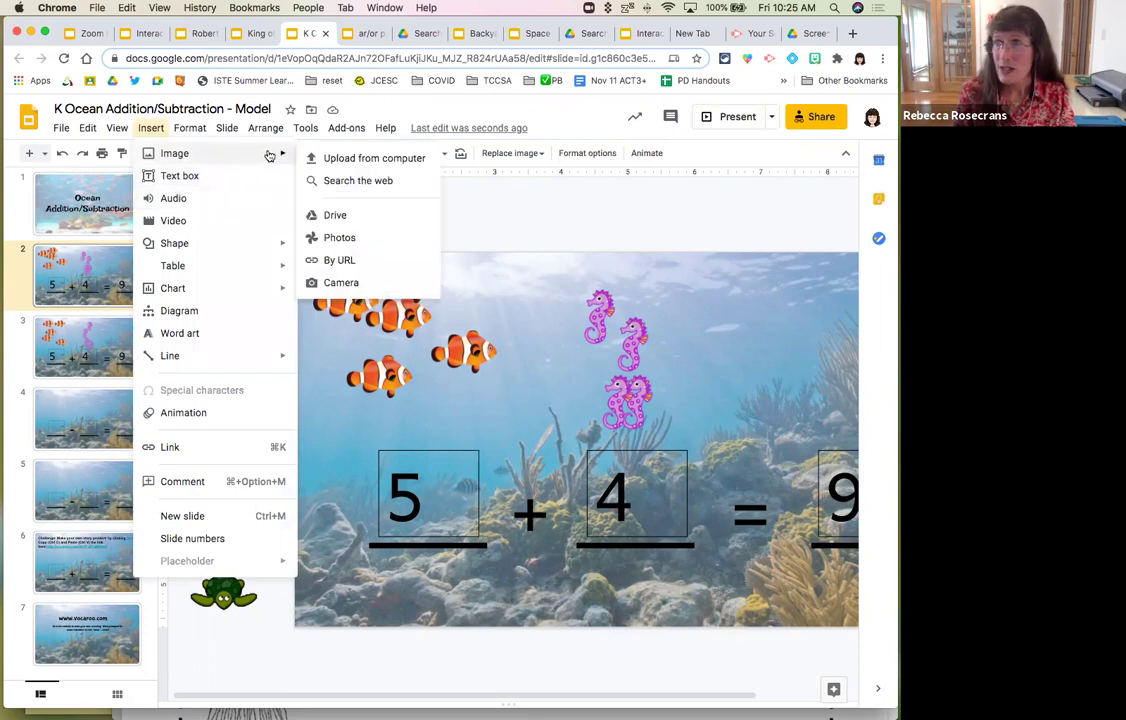
{"action": "left_click", "coordinate": [357, 181]}
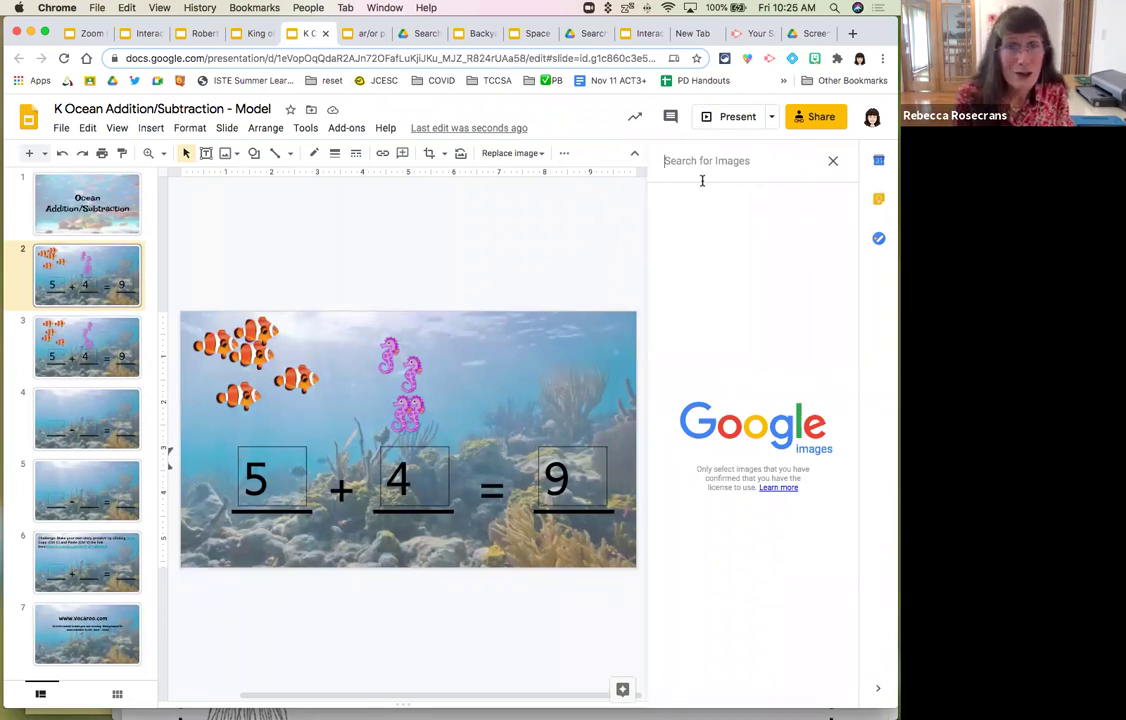
{"action": "type", "text": "o"}
{"action": "key", "text": "BackSpace"}
{"action": "type", "text": "counter"}
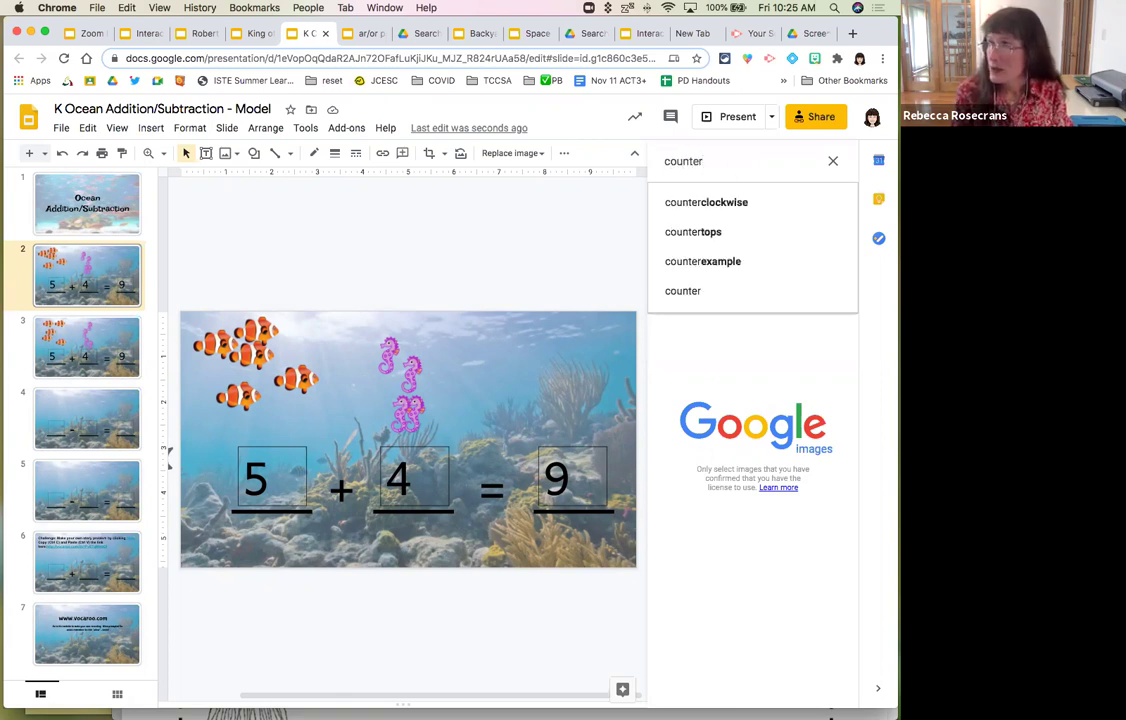
{"action": "type", "text": " png"}
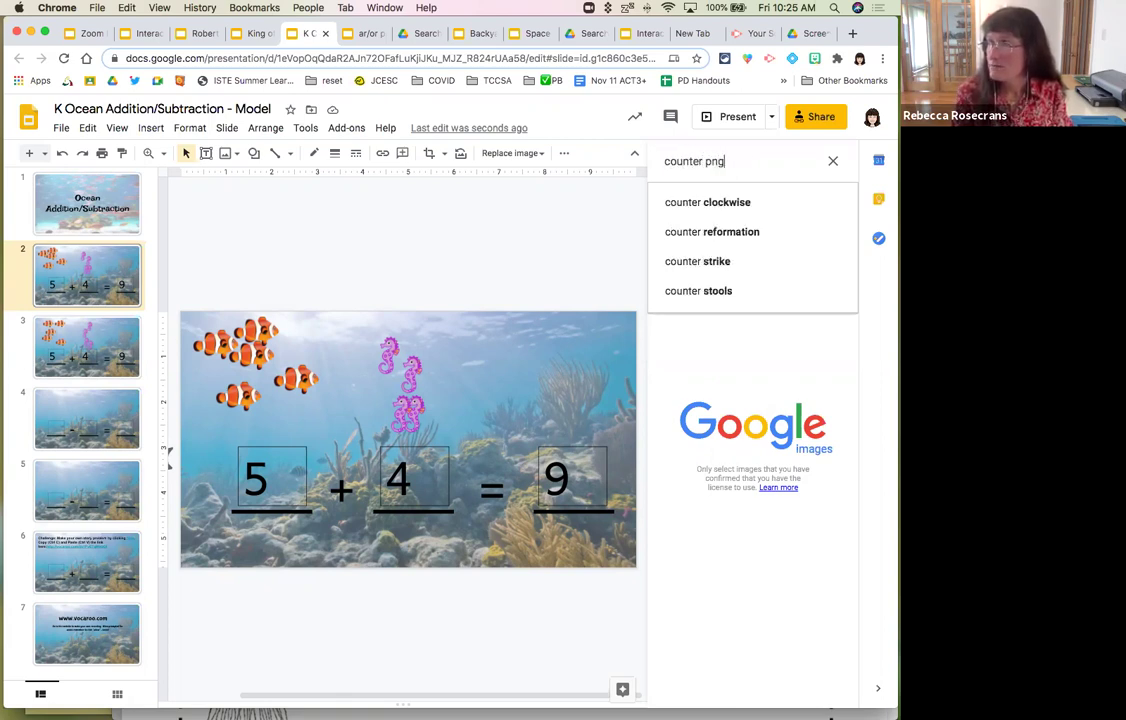
{"action": "key", "text": "Return"}
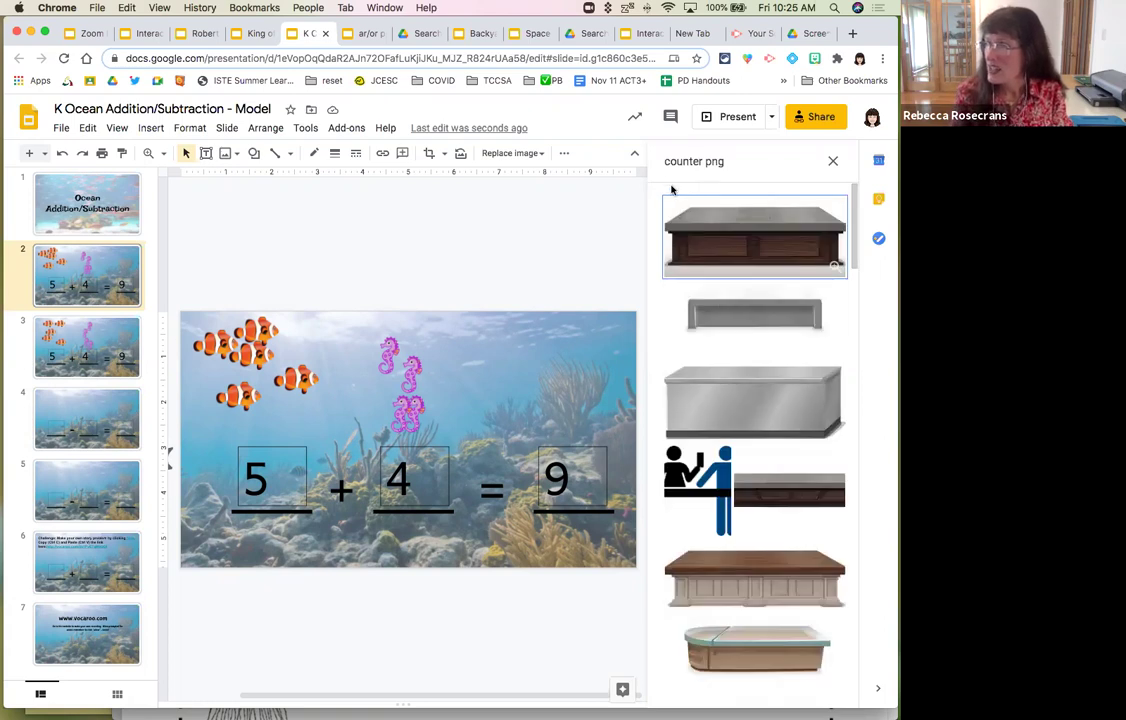
- Refine the image search to 'math counter png' and browse the results
{"action": "left_click", "coordinate": [669, 162]}
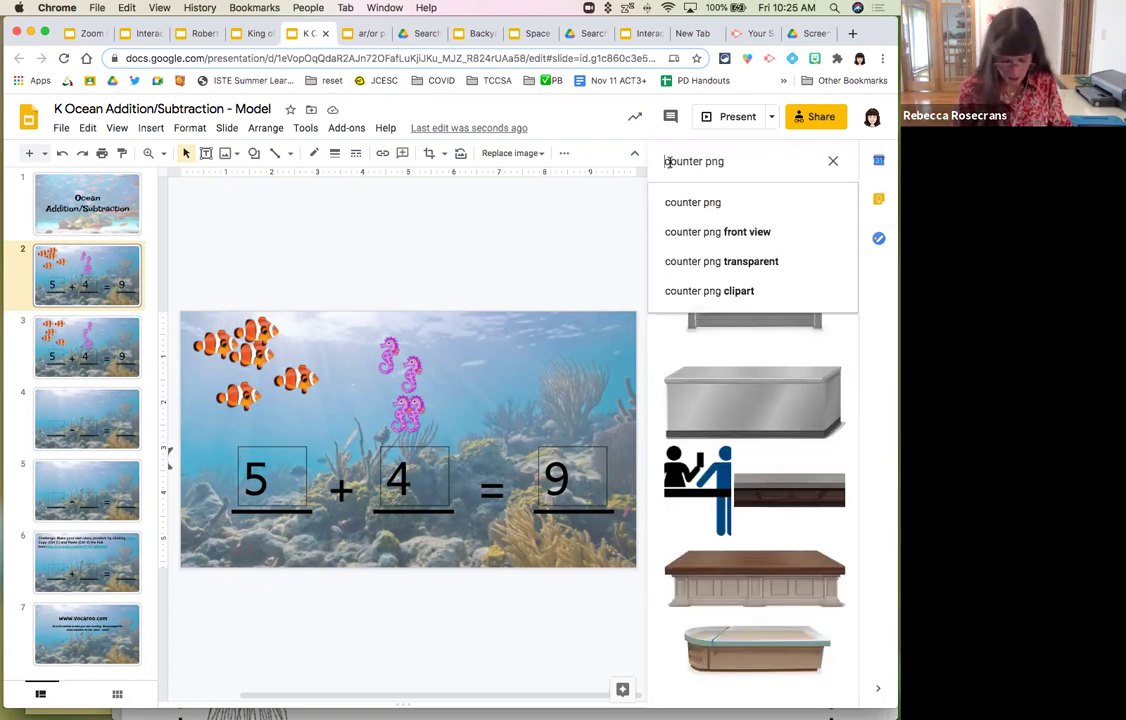
{"action": "type", "text": "math"}
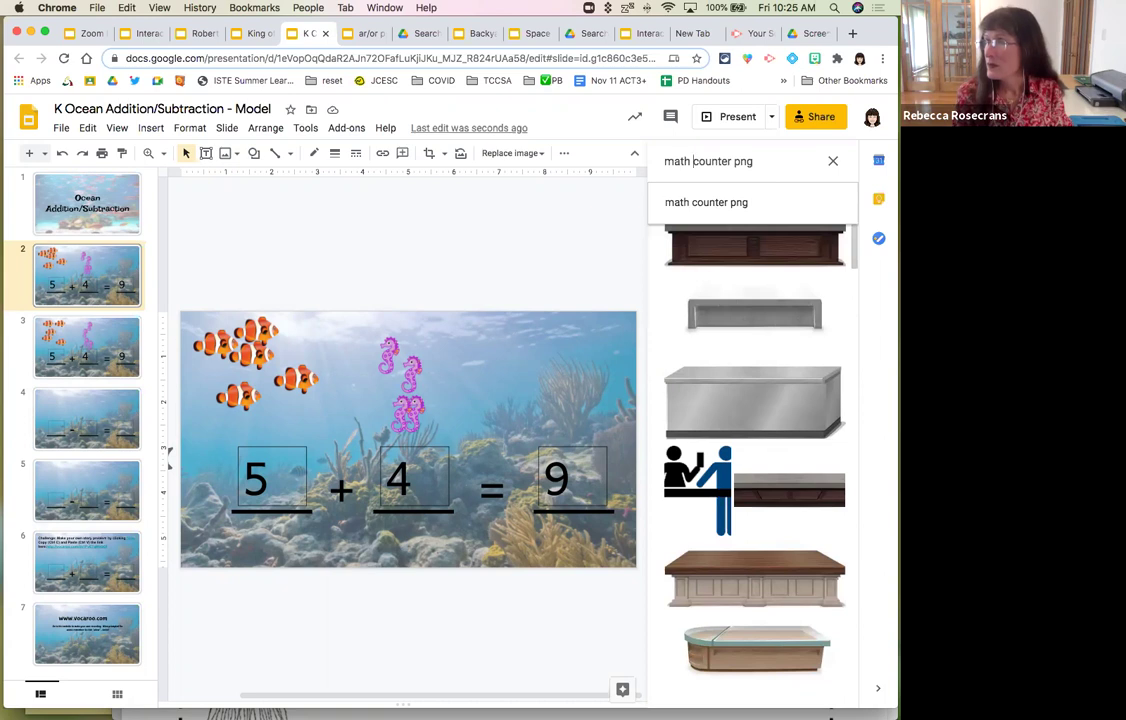
{"action": "key", "text": "Return"}
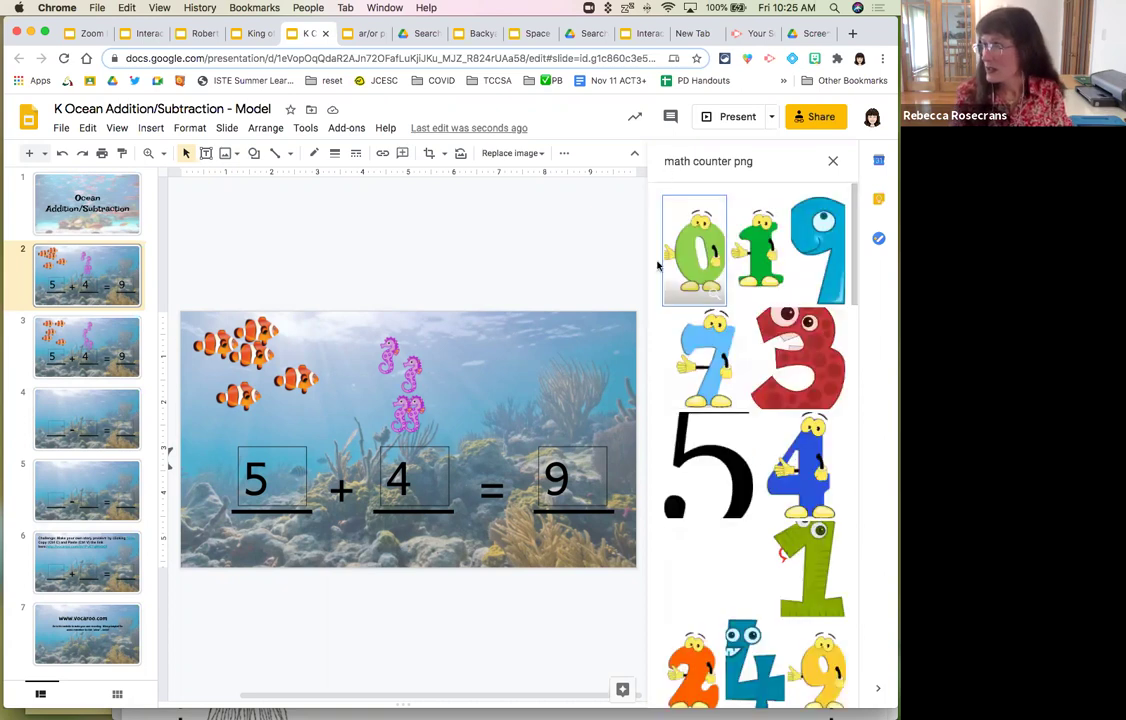
{"action": "scroll", "coordinate": [658, 266], "scroll_direction": "down", "scroll_amount": 3}
{"action": "scroll", "coordinate": [658, 266], "scroll_direction": "down", "scroll_amount": 3}
{"action": "scroll", "coordinate": [660, 262], "scroll_direction": "up", "scroll_amount": 5}
- Change the image search to 'math base ten png' and browse the results
{"action": "left_click", "coordinate": [729, 159]}
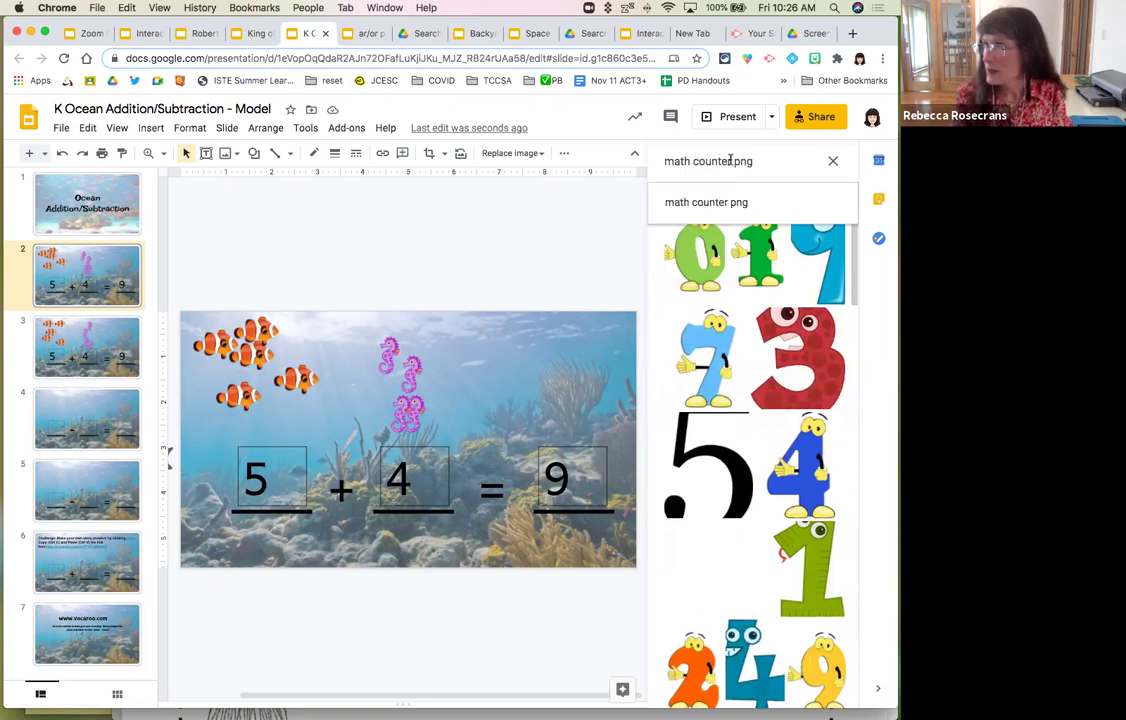
{"action": "left_click_drag", "start_coordinate": [731, 161], "coordinate": [691, 164]}
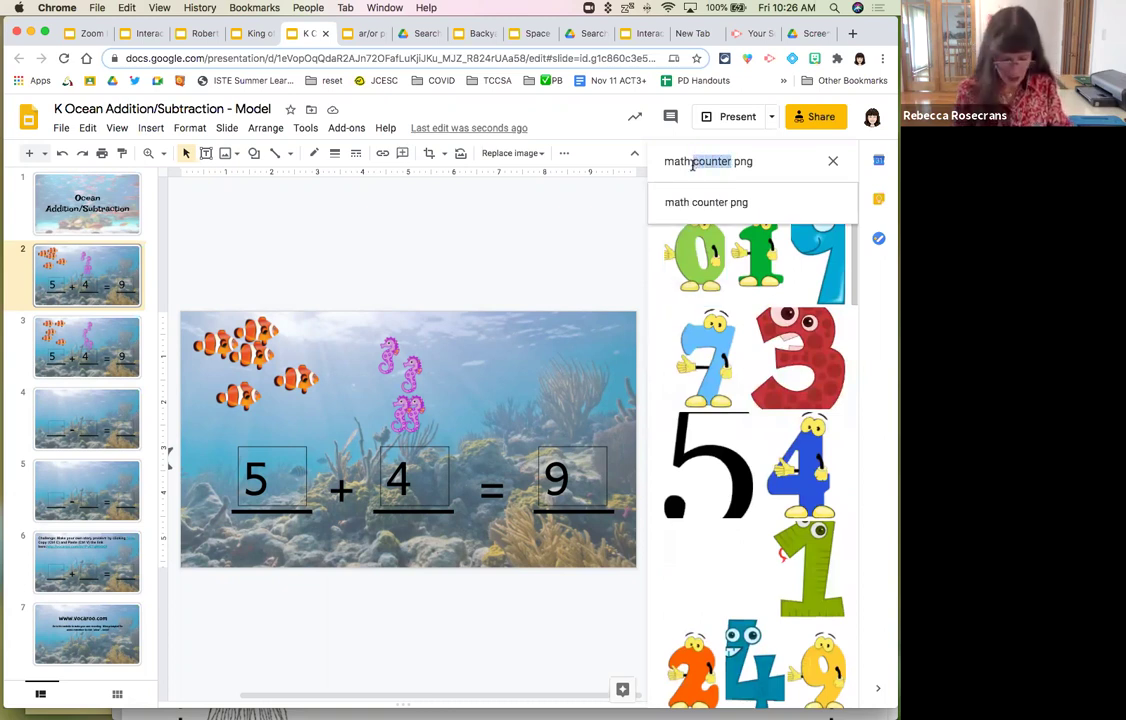
{"action": "type", "text": "base the"}
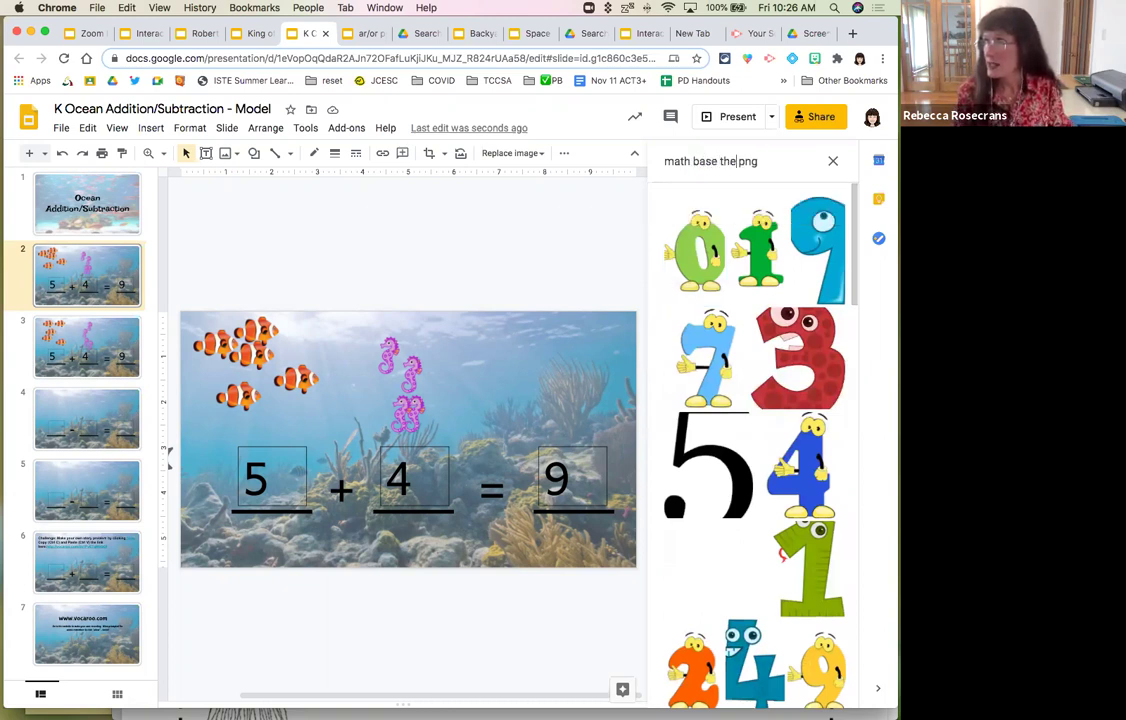
{"action": "key", "text": "BackSpace"}
{"action": "key", "text": "BackSpace"}
{"action": "type", "text": "en"}
{"action": "key", "text": "Return"}
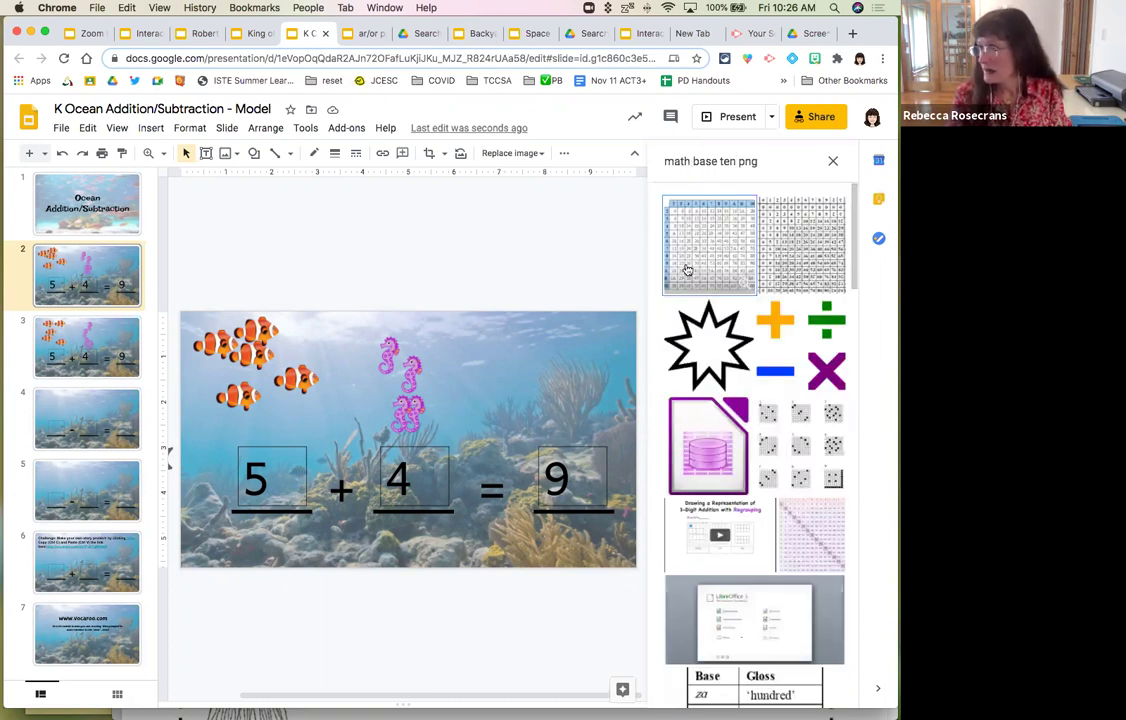
{"action": "scroll", "coordinate": [751, 421], "scroll_direction": "down", "scroll_amount": 5}
{"action": "scroll", "coordinate": [751, 421], "scroll_direction": "down", "scroll_amount": 4}
{"action": "scroll", "coordinate": [750, 421], "scroll_direction": "up", "scroll_amount": 5}
{"action": "scroll", "coordinate": [750, 421], "scroll_direction": "up", "scroll_amount": 5}
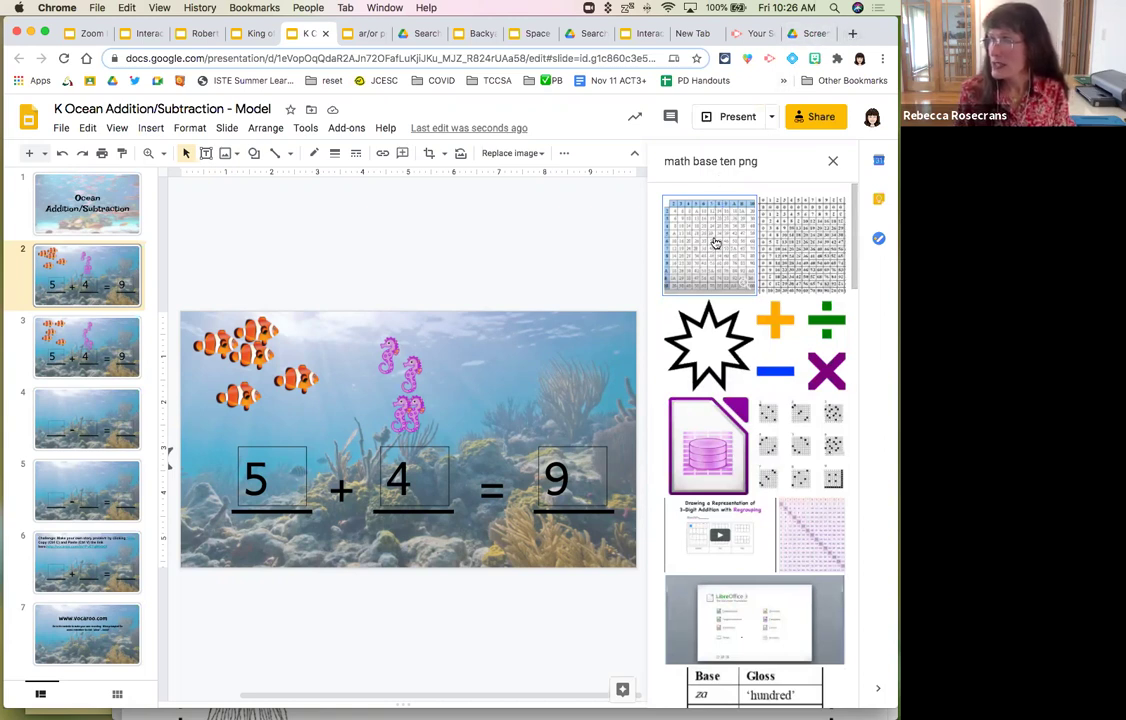
- Search 'fish png', then switch to the 'fish transparent background' suggestion
{"action": "left_click", "coordinate": [719, 161]}
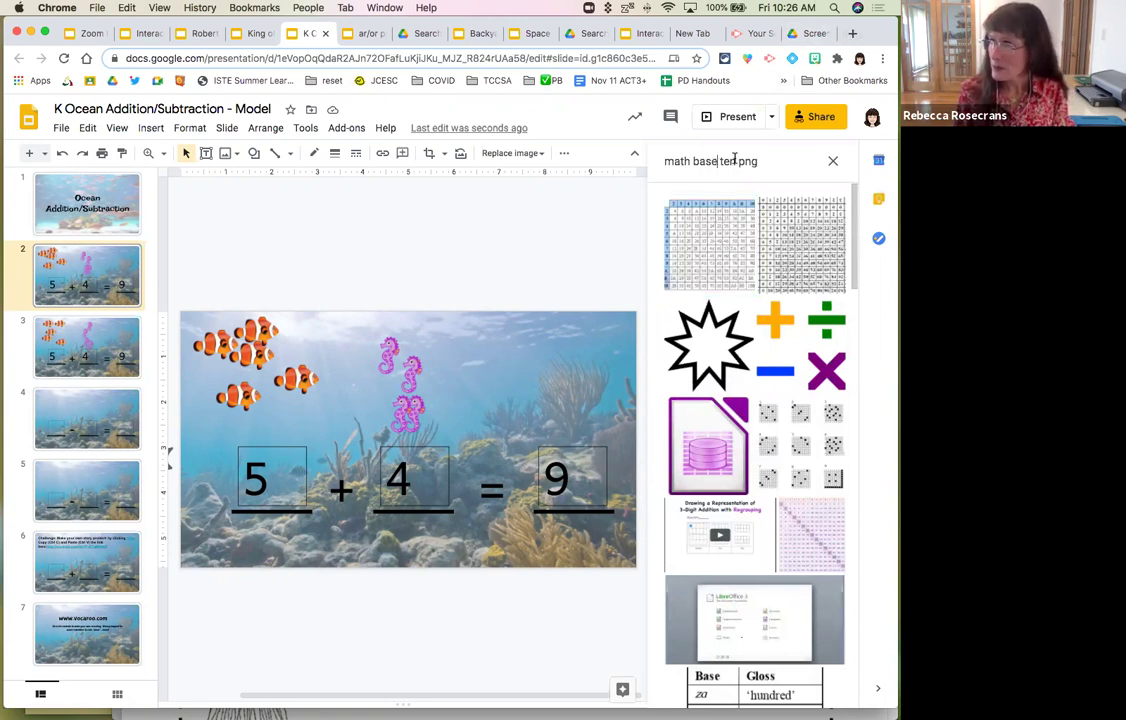
{"action": "left_click_drag", "start_coordinate": [735, 161], "coordinate": [664, 161]}
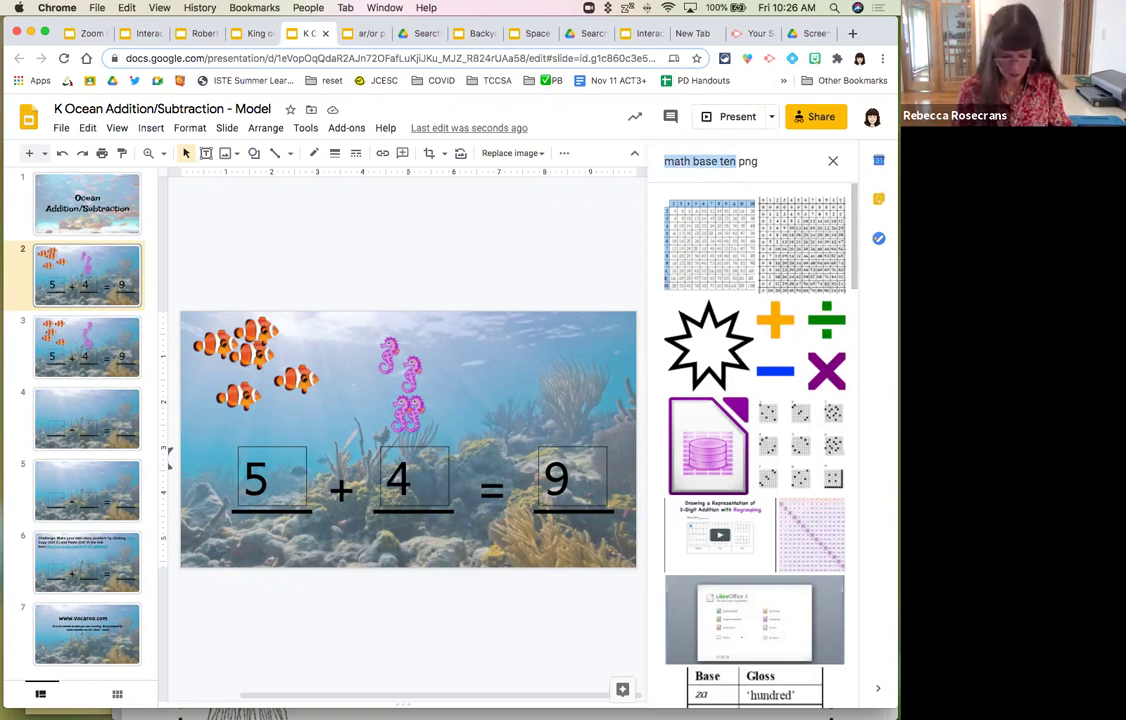
{"action": "type", "text": "fish"}
{"action": "key", "text": "Return"}
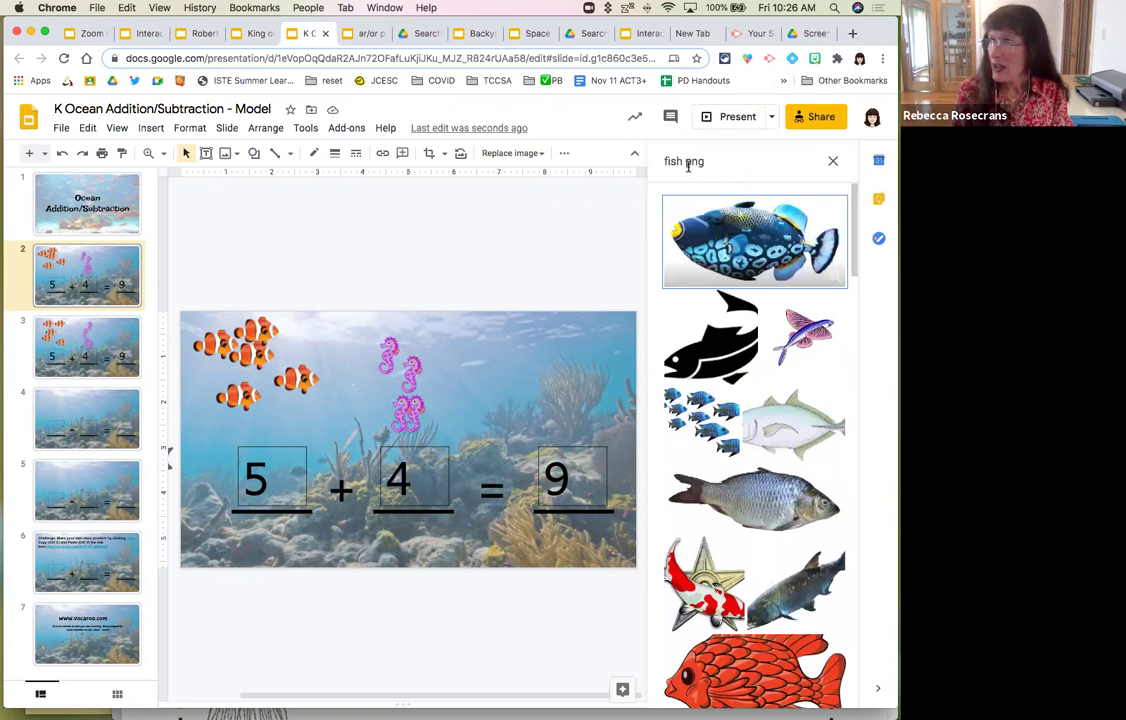
{"action": "left_click", "coordinate": [690, 165]}
{"action": "double_click", "coordinate": [690, 163]}
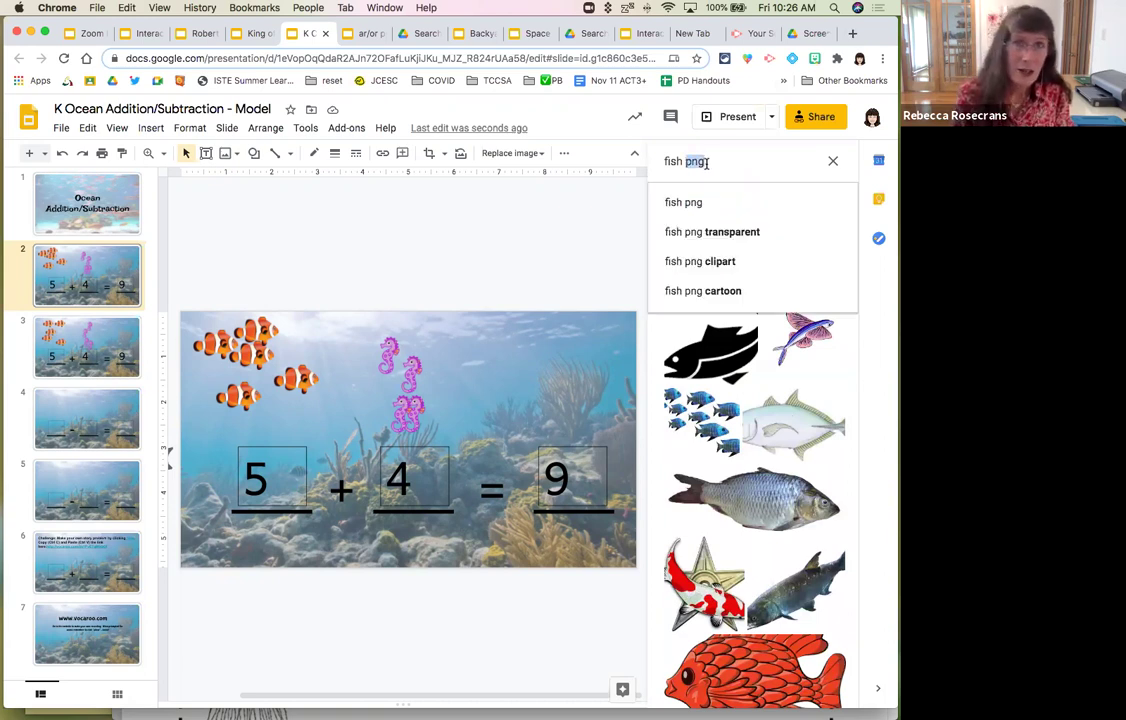
{"action": "type", "text": "transpe"}
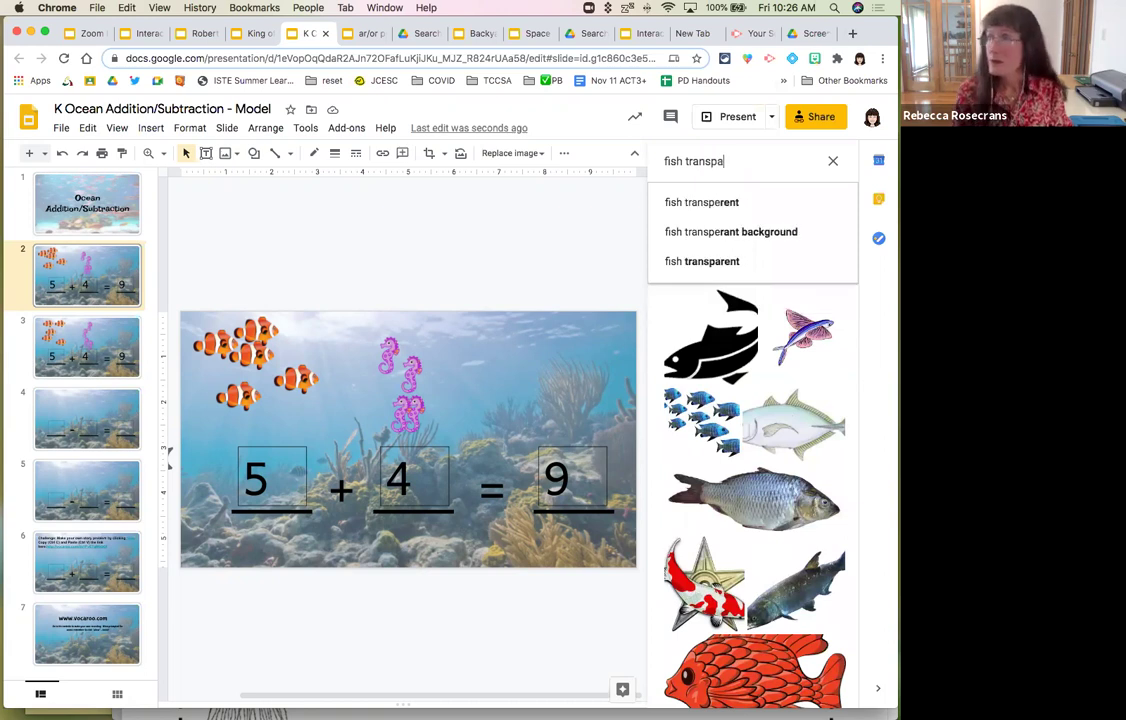
{"action": "type", "text": "rent"}
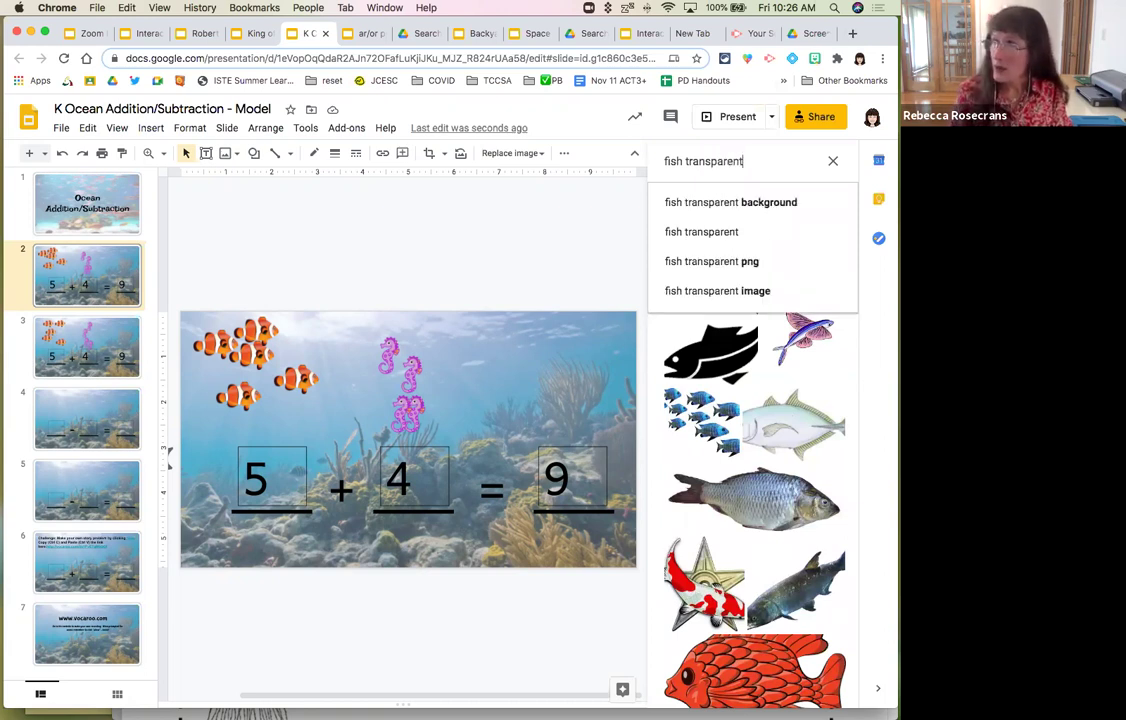
{"action": "left_click", "coordinate": [726, 202]}
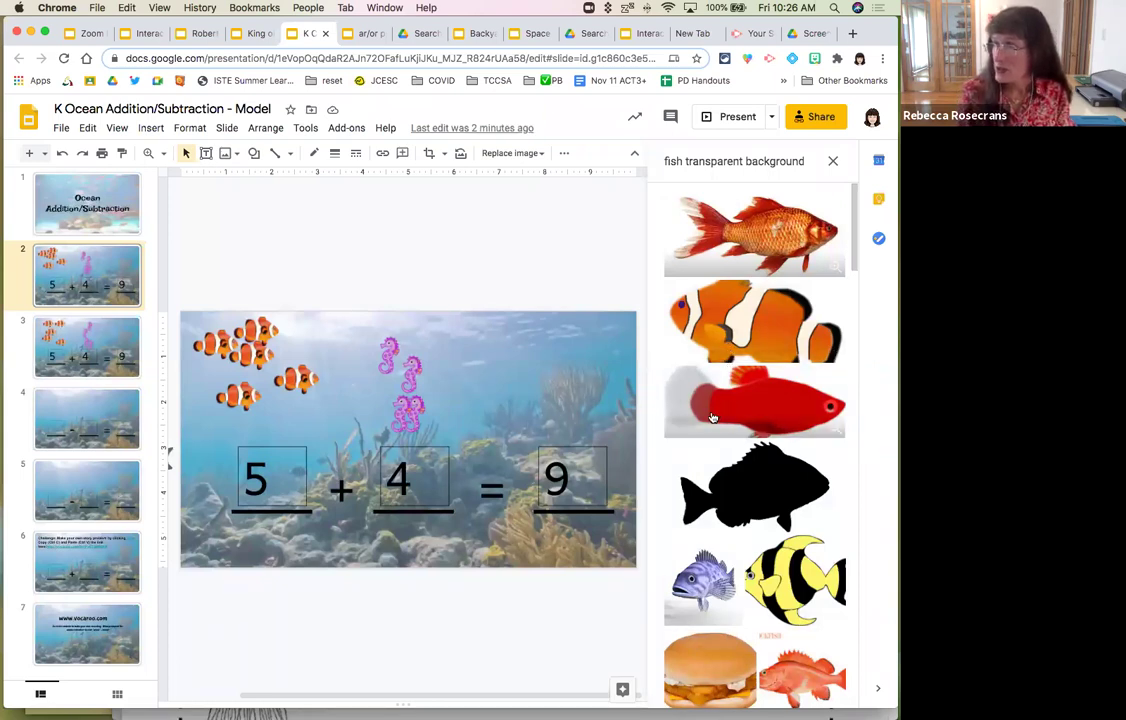
{"action": "left_click_drag", "start_coordinate": [362, 698], "coordinate": [226, 680]}
- Drag the red rockfish search result onto slide 2 and reposition it
{"action": "scroll", "coordinate": [755, 575], "scroll_direction": "down", "scroll_amount": 3}
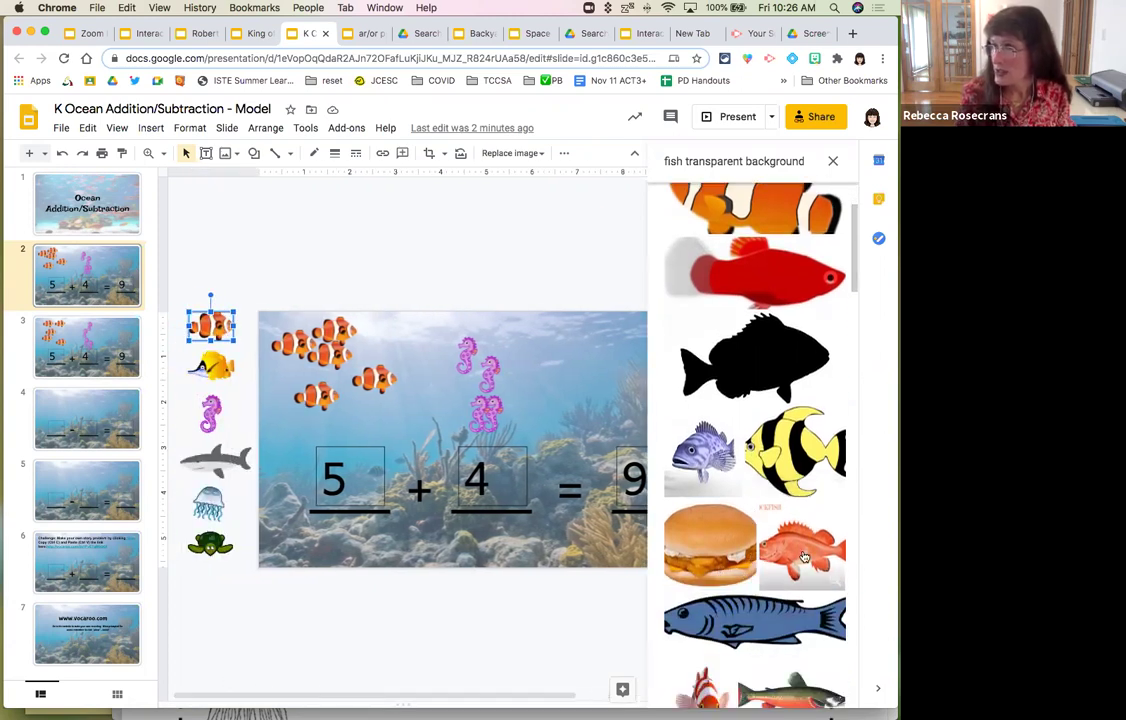
{"action": "left_click_drag", "start_coordinate": [802, 558], "coordinate": [276, 255]}
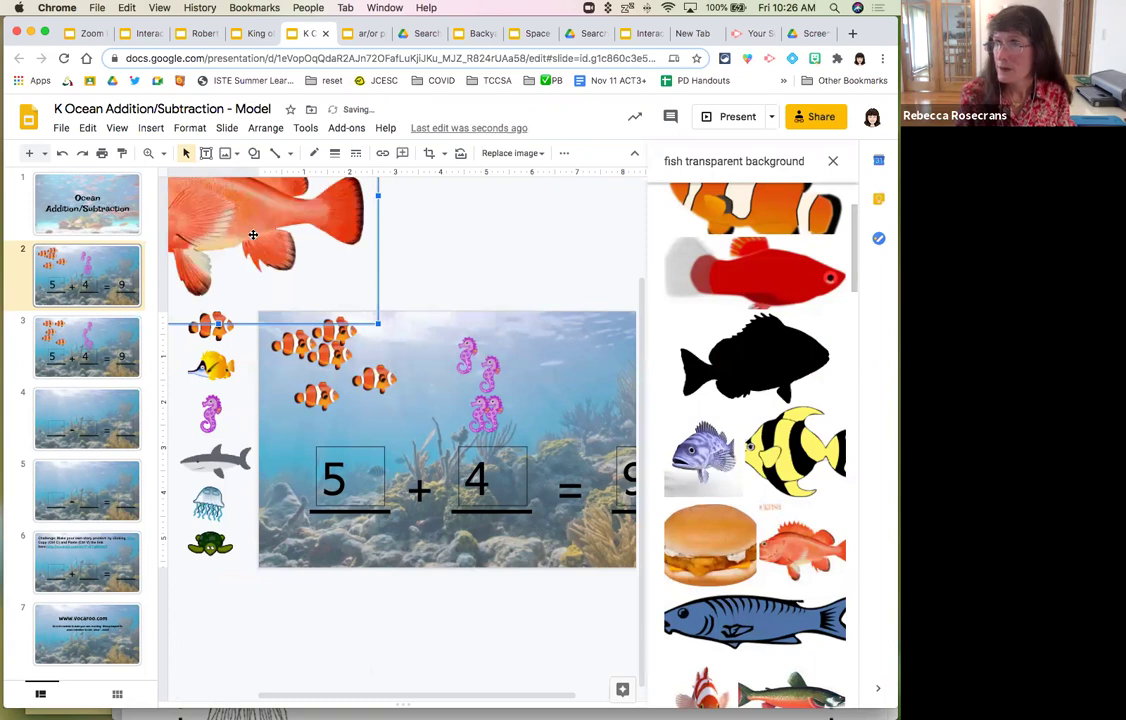
{"action": "left_click_drag", "start_coordinate": [212, 200], "coordinate": [372, 358]}
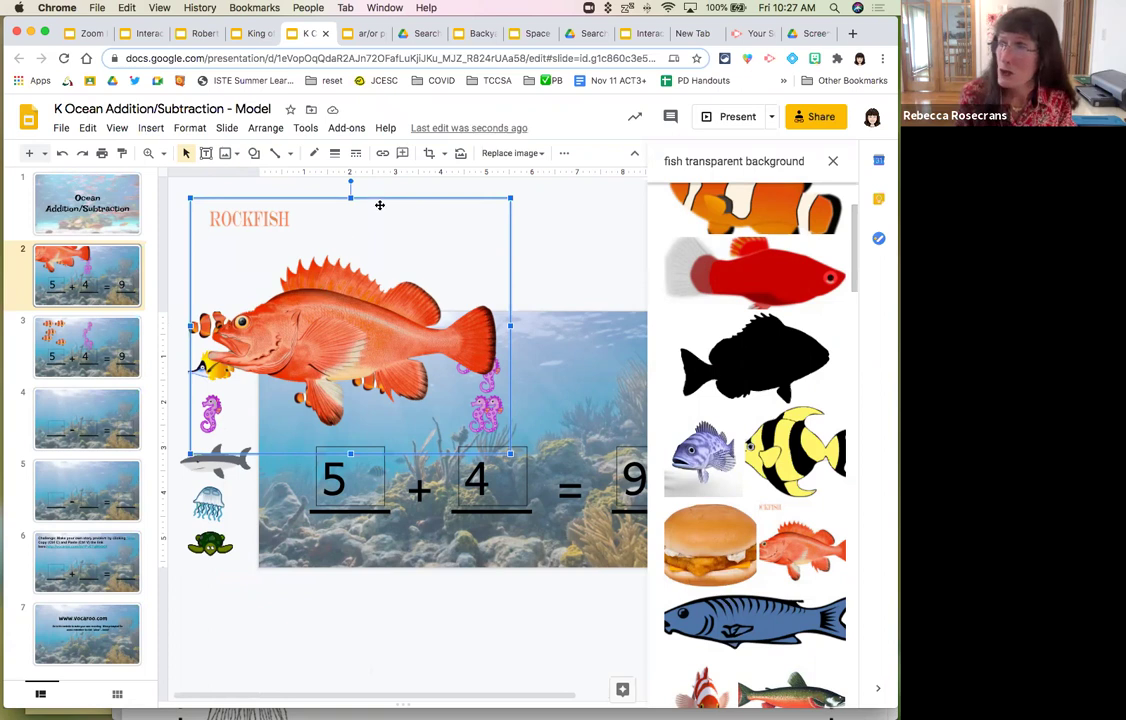
- Crop the ROCKFISH title off the image and shrink it to about a third
{"action": "left_click", "coordinate": [430, 155]}
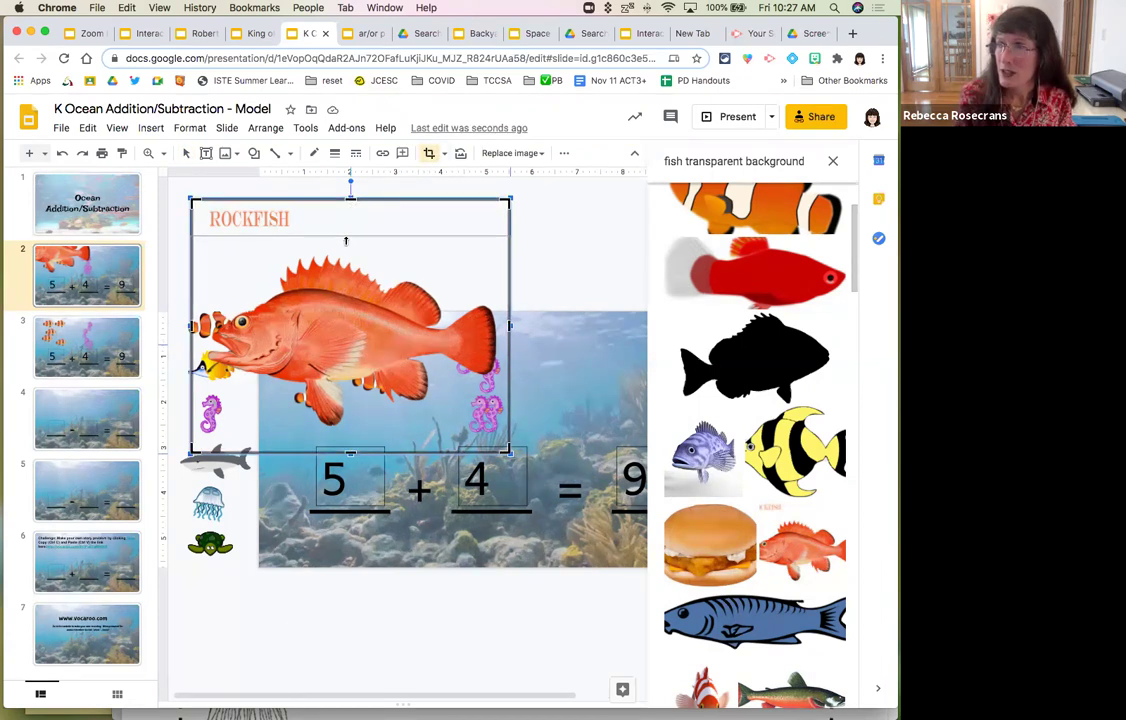
{"action": "left_click_drag", "start_coordinate": [350, 203], "coordinate": [350, 249]}
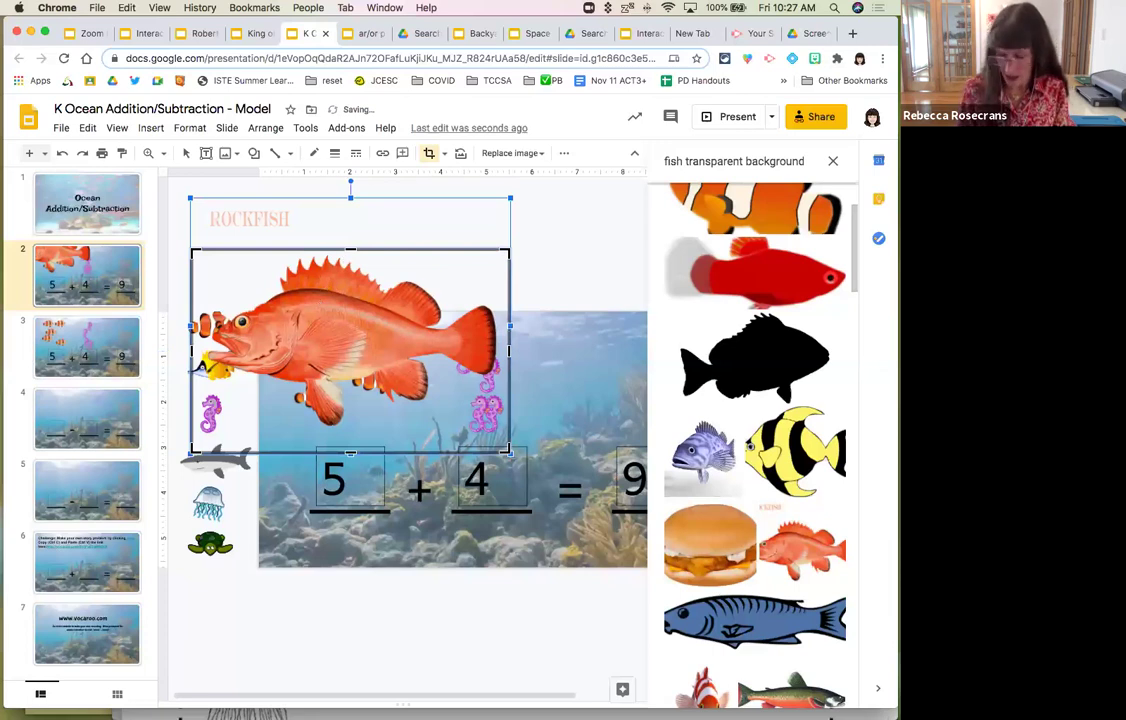
{"action": "key", "text": "Return"}
{"action": "left_click_drag", "start_coordinate": [336, 340], "coordinate": [398, 282]}
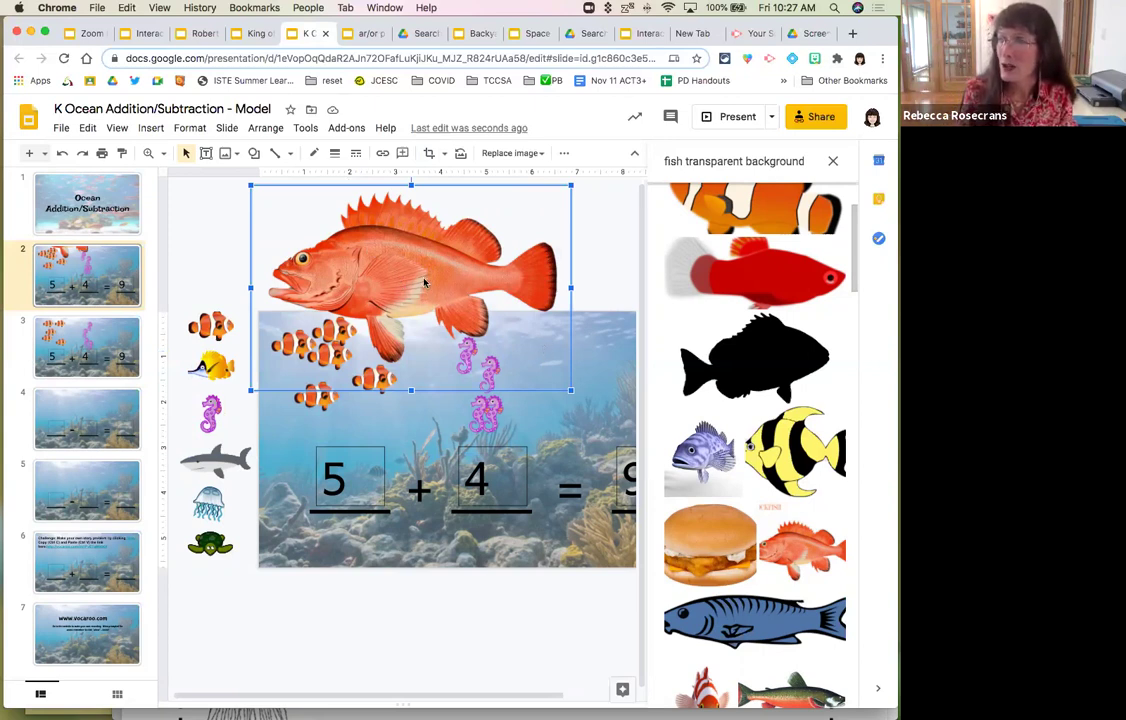
{"action": "left_click_drag", "start_coordinate": [507, 347], "coordinate": [375, 264]}
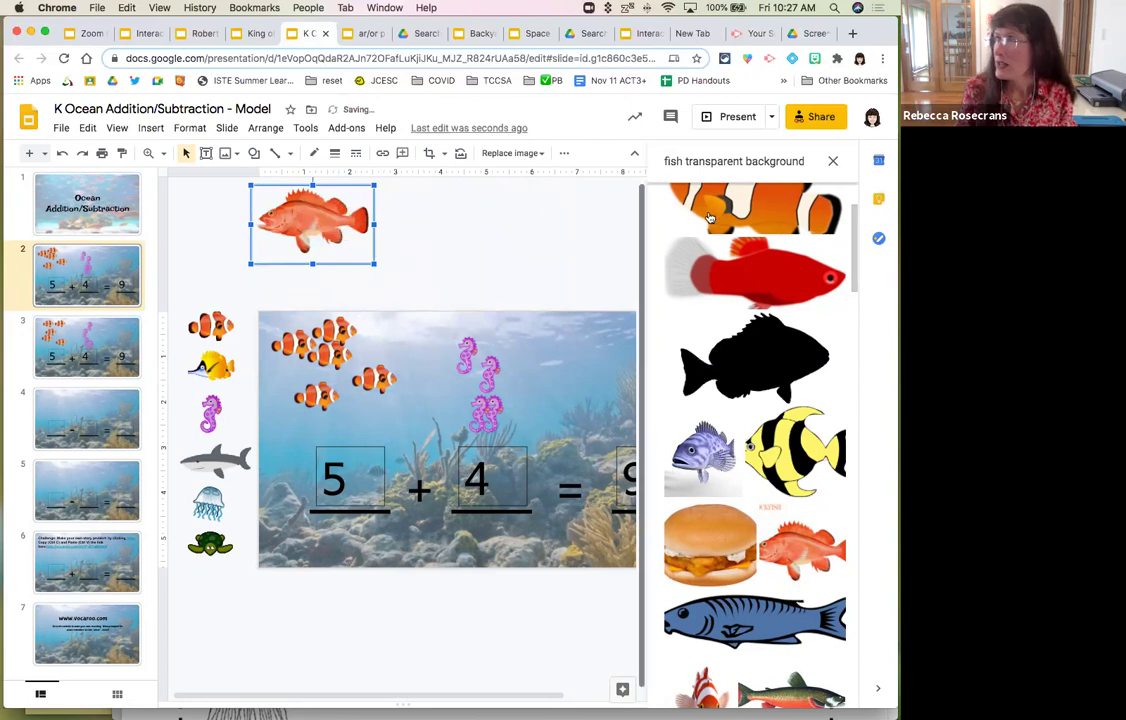
- Close the image search and drag the rockfish down to the slide's top edge
{"action": "left_click", "coordinate": [832, 161]}
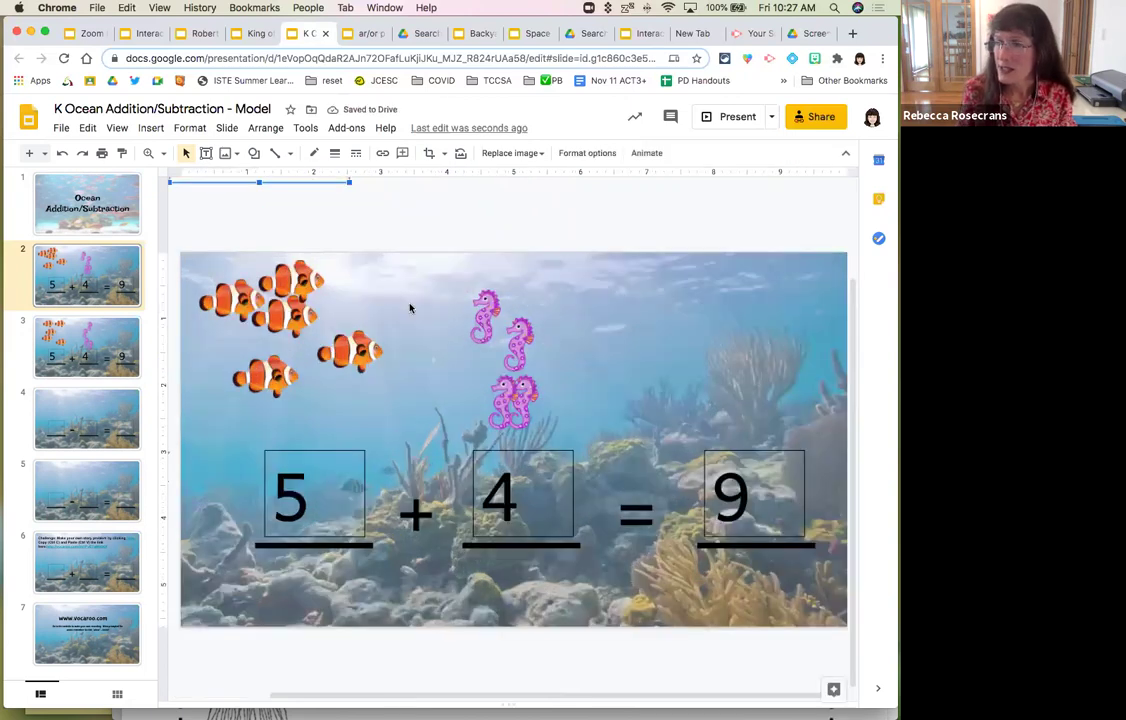
{"action": "scroll", "coordinate": [259, 684], "scroll_direction": "left", "scroll_amount": 3}
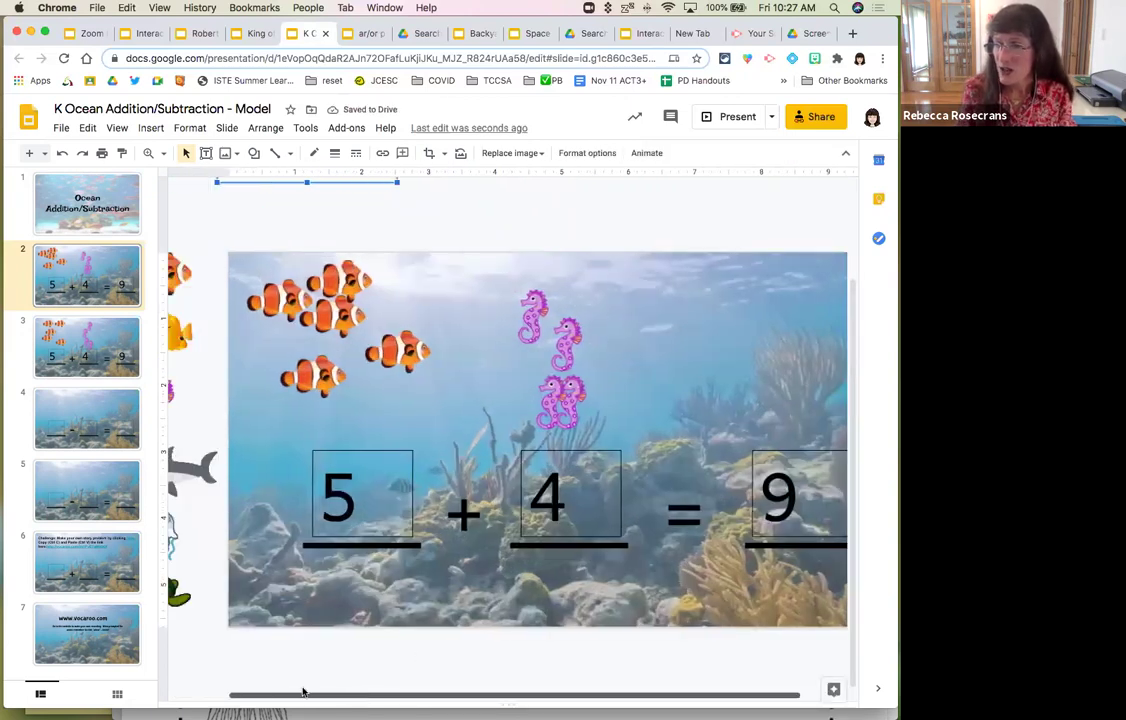
{"action": "scroll", "coordinate": [259, 684], "scroll_direction": "left", "scroll_amount": 3}
{"action": "scroll", "coordinate": [311, 251], "scroll_direction": "up", "scroll_amount": 5}
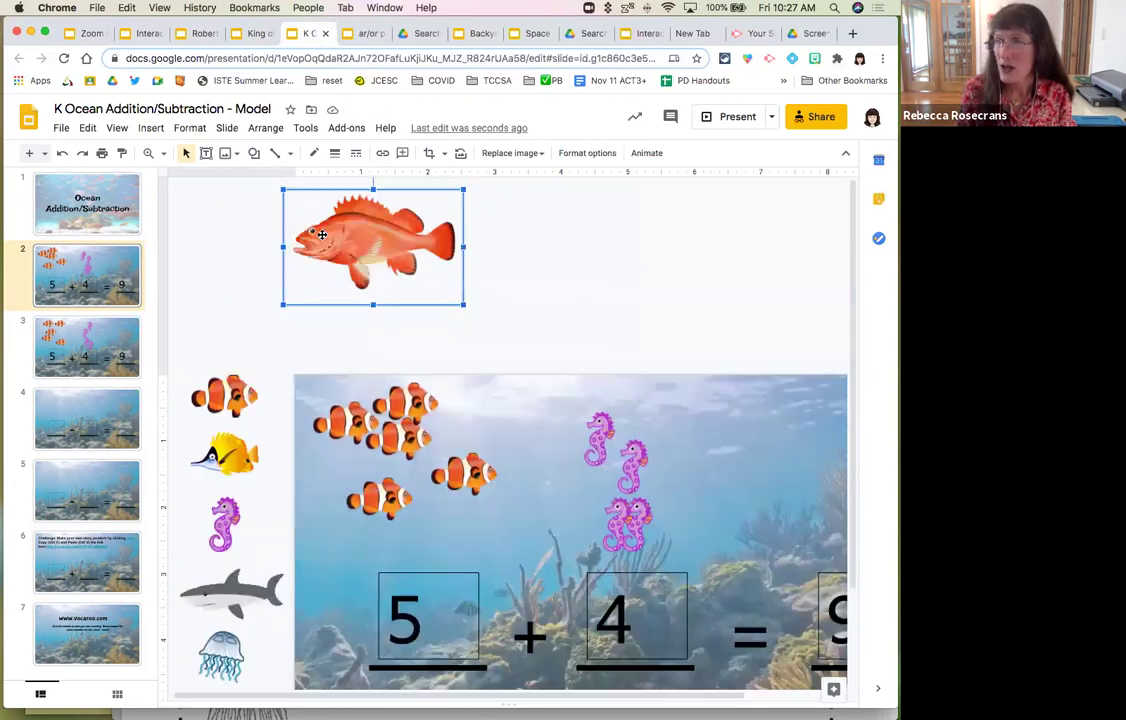
{"action": "left_click_drag", "start_coordinate": [349, 243], "coordinate": [361, 314]}
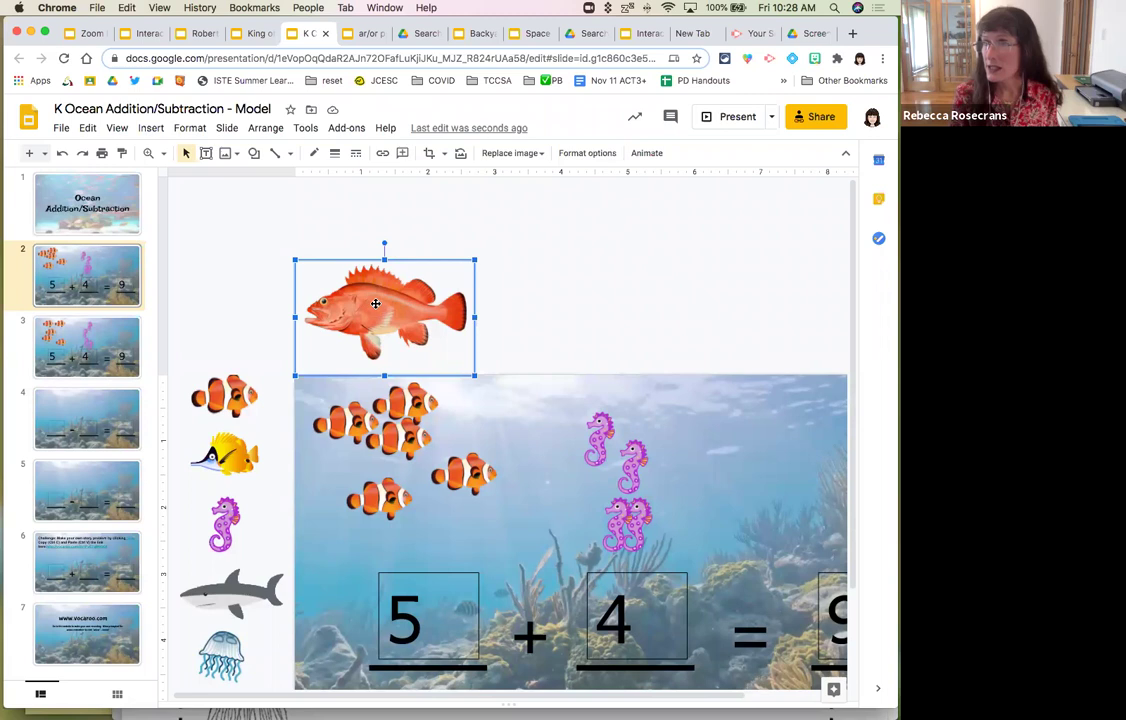
- Duplicate the rockfish several times so overlapping copies stack along the top edge
{"action": "key", "text": "Down"}
{"action": "key", "text": "Right"}
{"action": "key", "text": "Down"}
{"action": "key", "text": "Right"}
{"action": "key", "text": "Down"}
{"action": "key", "text": "Right"}
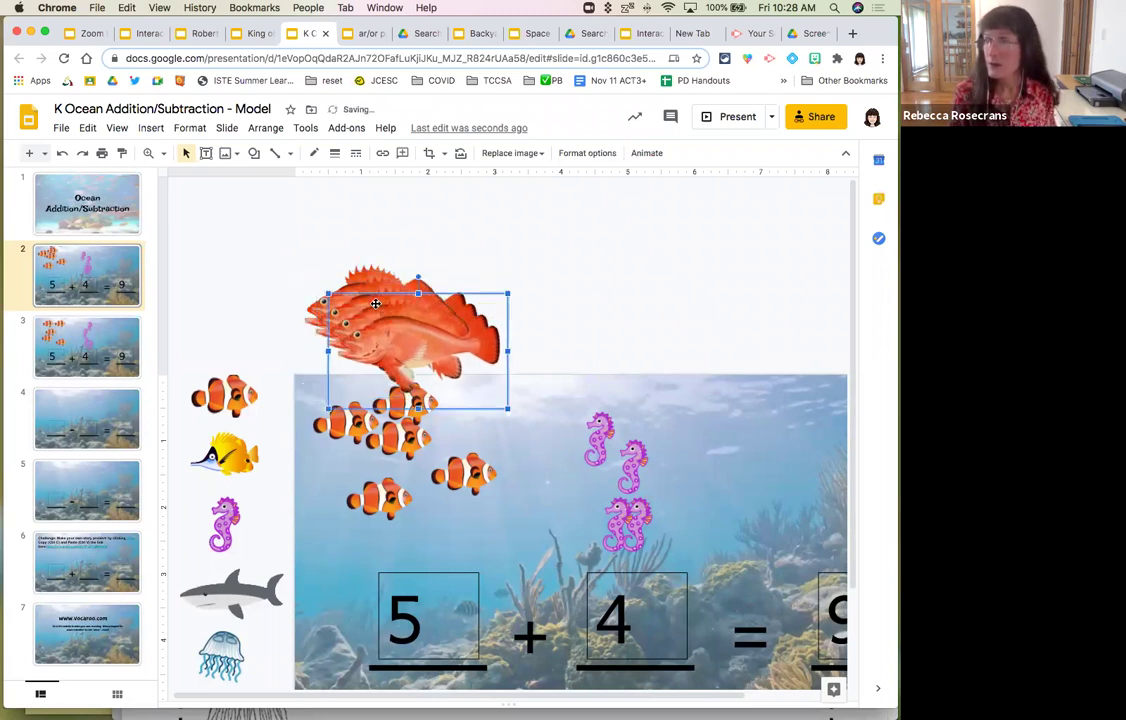
{"action": "key", "text": "Down"}
{"action": "key", "text": "Right"}
{"action": "key", "text": "Down"}
{"action": "key", "text": "Right"}
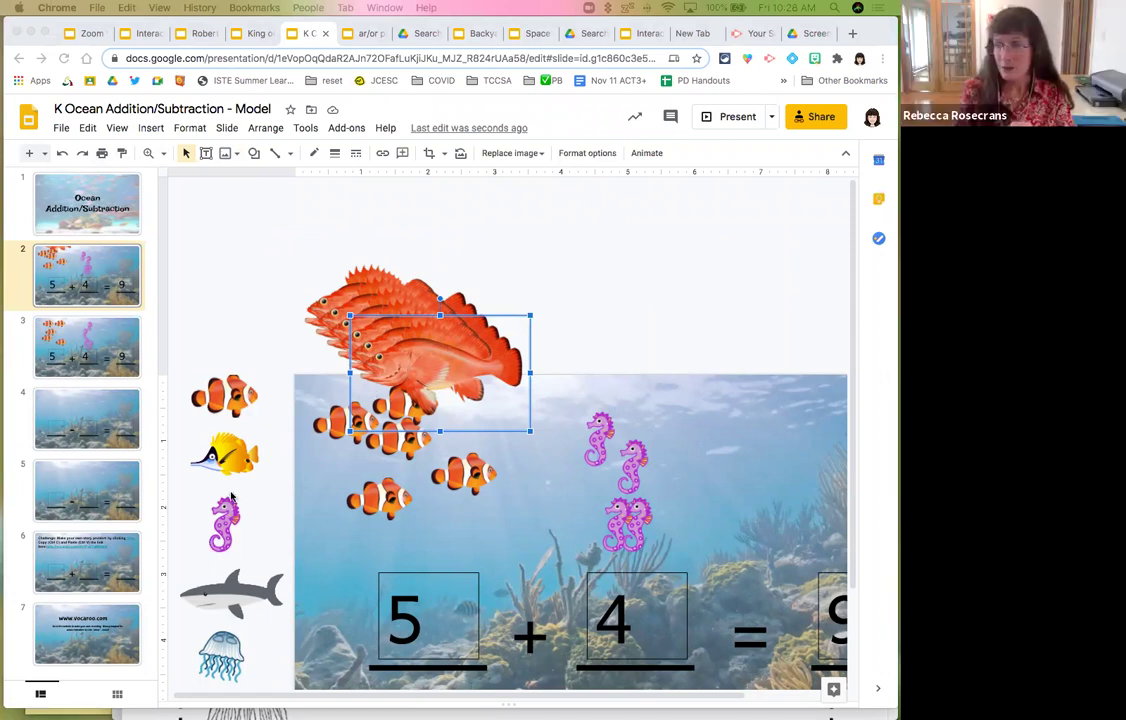
- Copy the seahorse so an extra one sits beside the original off the slide
{"action": "left_click", "coordinate": [238, 525]}
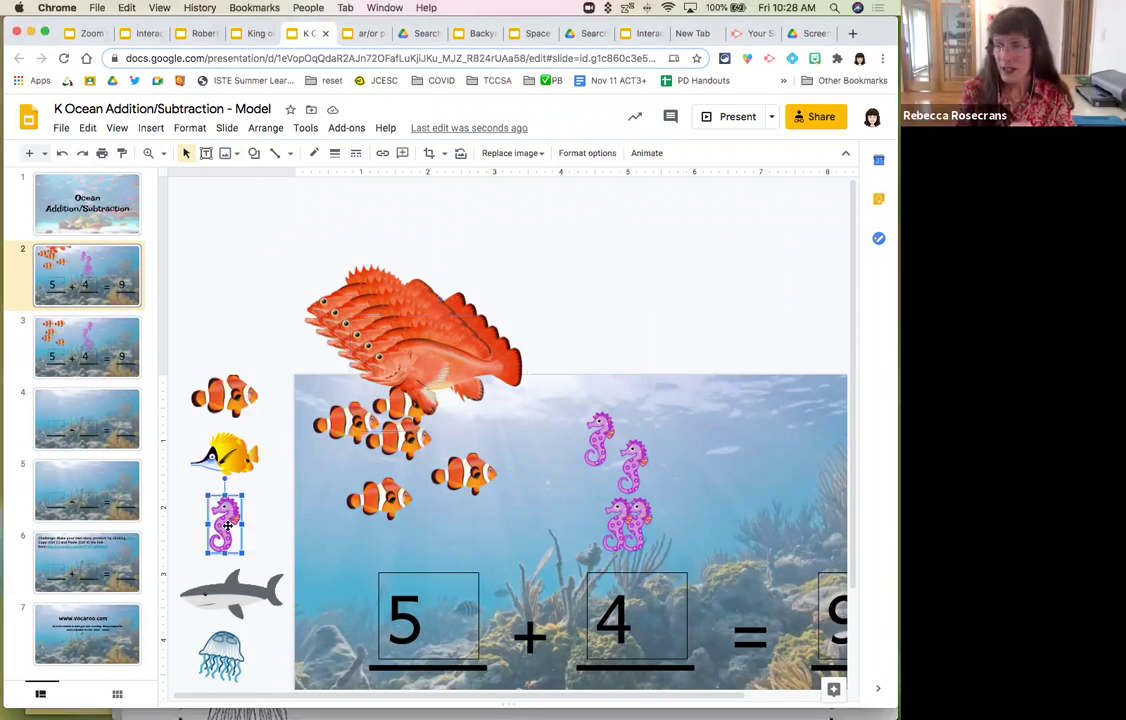
{"action": "left_click_drag", "start_coordinate": [238, 525], "coordinate": [187, 518]}
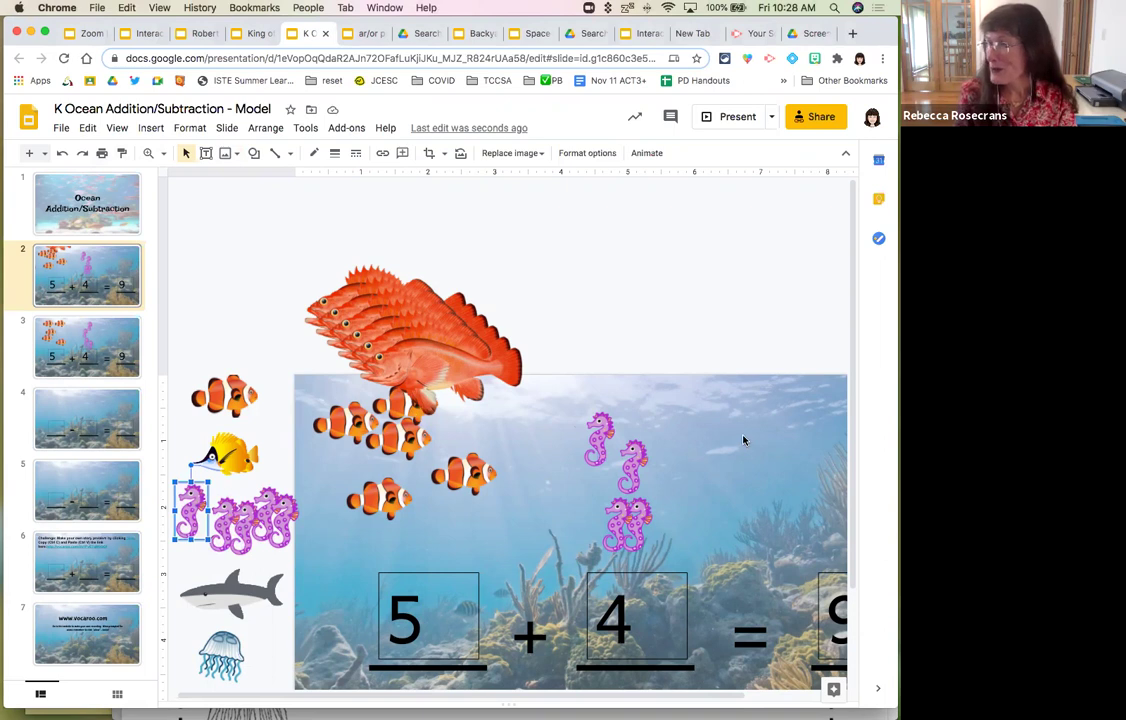
{"action": "scroll", "coordinate": [770, 450], "scroll_direction": "down", "scroll_amount": 3}
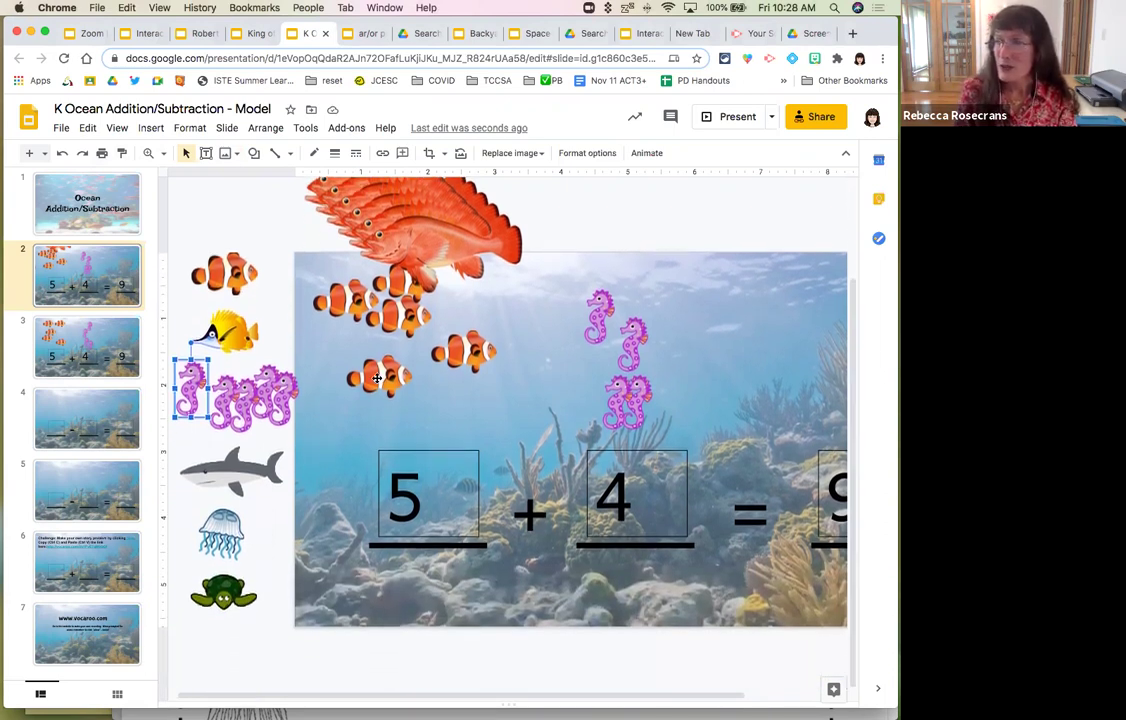
- Move a clownfish down above the 5 answer box and step through the number boxes
{"action": "left_click_drag", "start_coordinate": [380, 375], "coordinate": [508, 455]}
{"action": "left_click", "coordinate": [379, 490]}
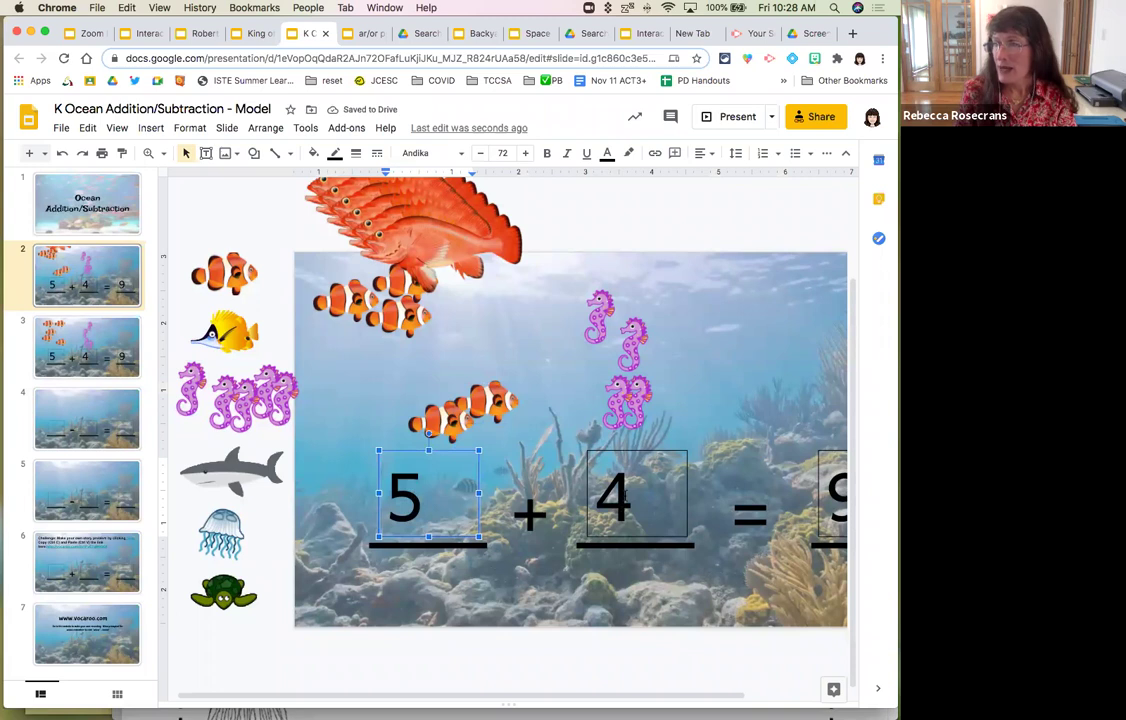
{"action": "key", "text": "Escape"}
{"action": "key", "text": "Tab"}
{"action": "key", "text": "Tab"}
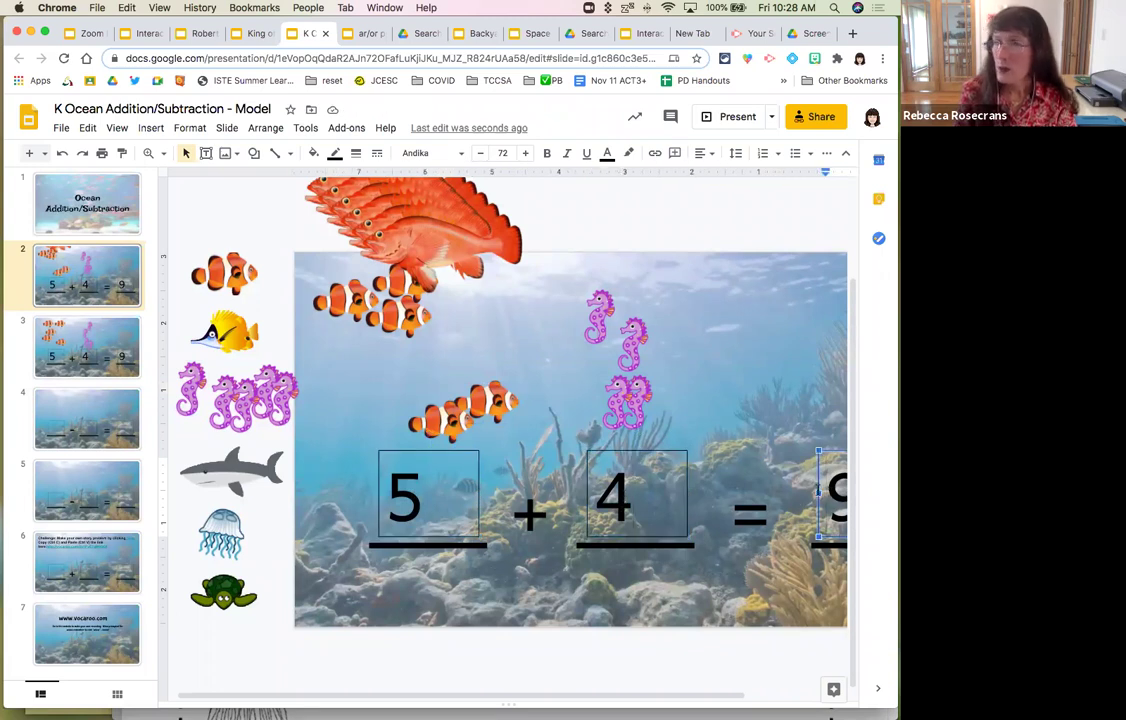
{"action": "left_click", "coordinate": [694, 382]}
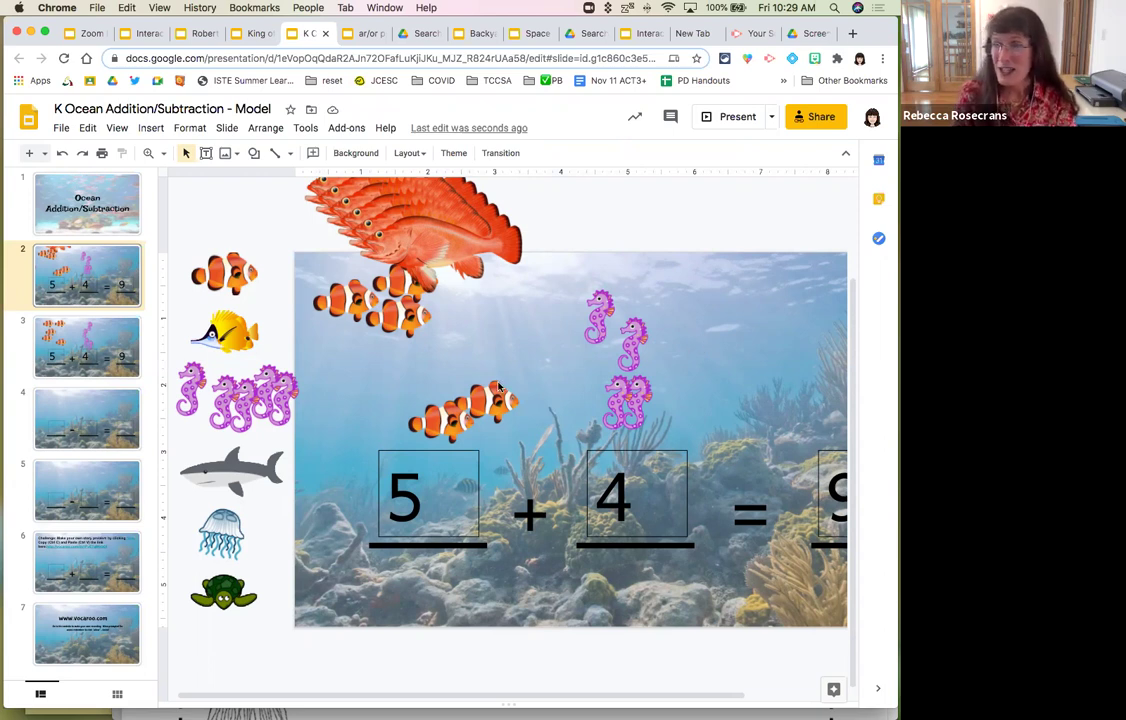
- Go to slide 4's blank subtraction equation, check its answer boxes, and open Background settings
{"action": "left_click", "coordinate": [75, 431]}
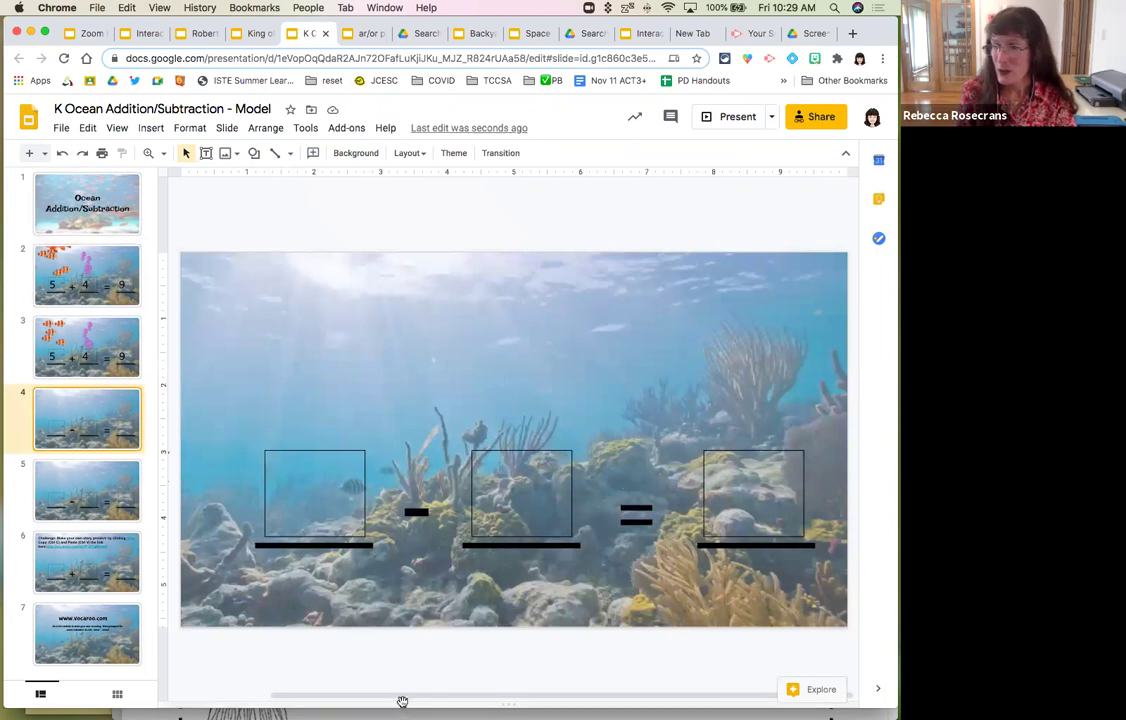
{"action": "left_click_drag", "start_coordinate": [402, 697], "coordinate": [279, 697]}
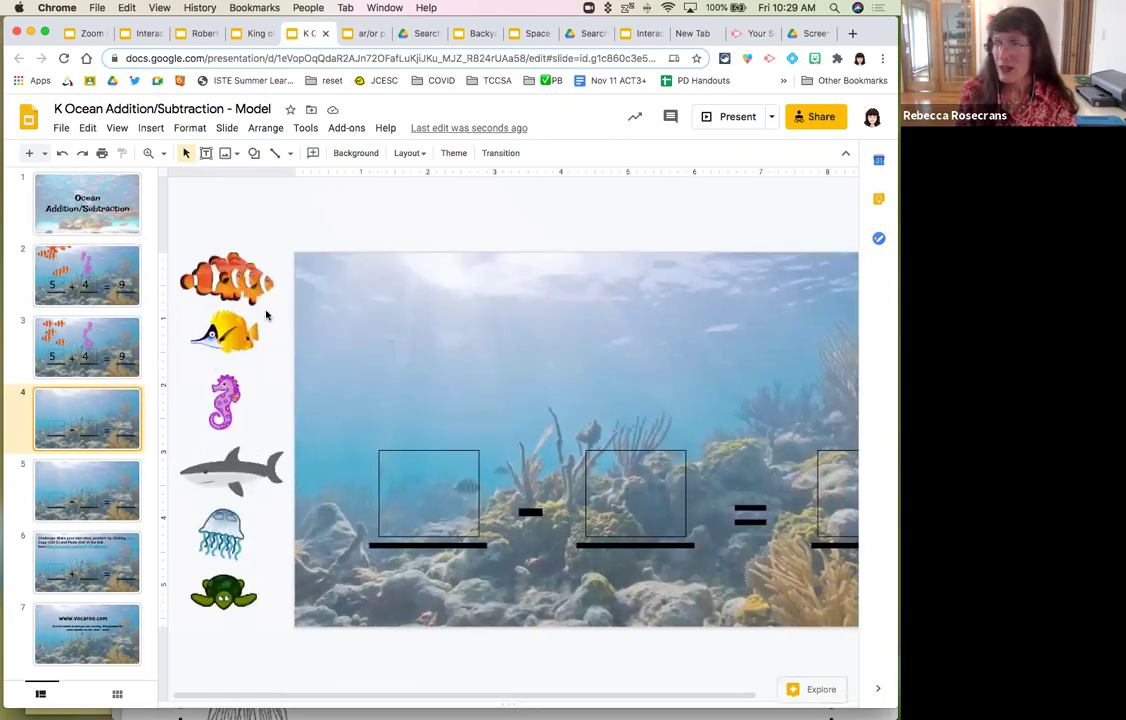
{"action": "left_click", "coordinate": [402, 460]}
{"action": "left_click", "coordinate": [410, 371]}
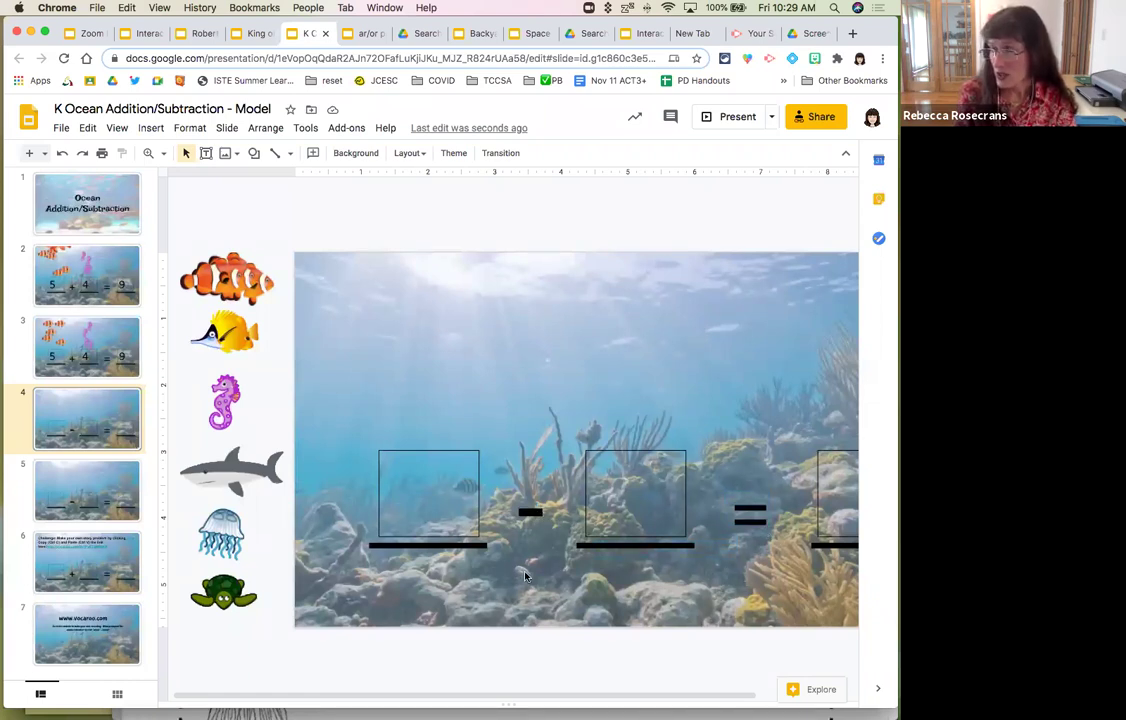
{"action": "left_click", "coordinate": [428, 498]}
{"action": "left_click", "coordinate": [647, 495]}
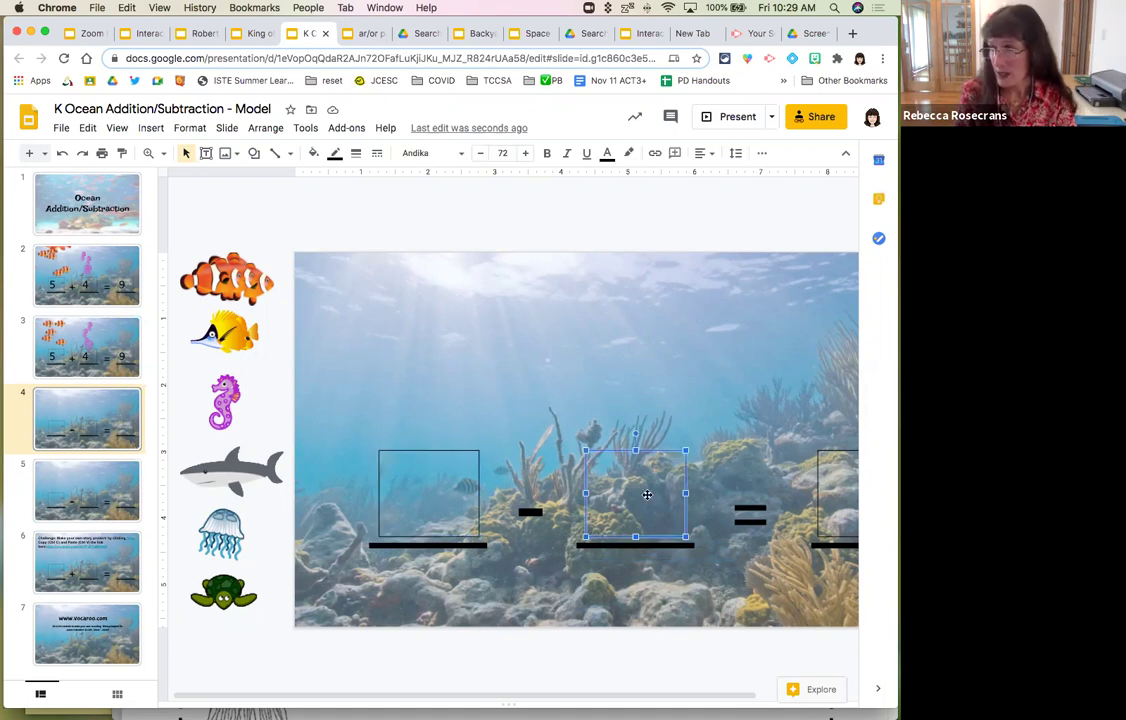
{"action": "left_click", "coordinate": [399, 474]}
{"action": "key", "text": "Escape"}
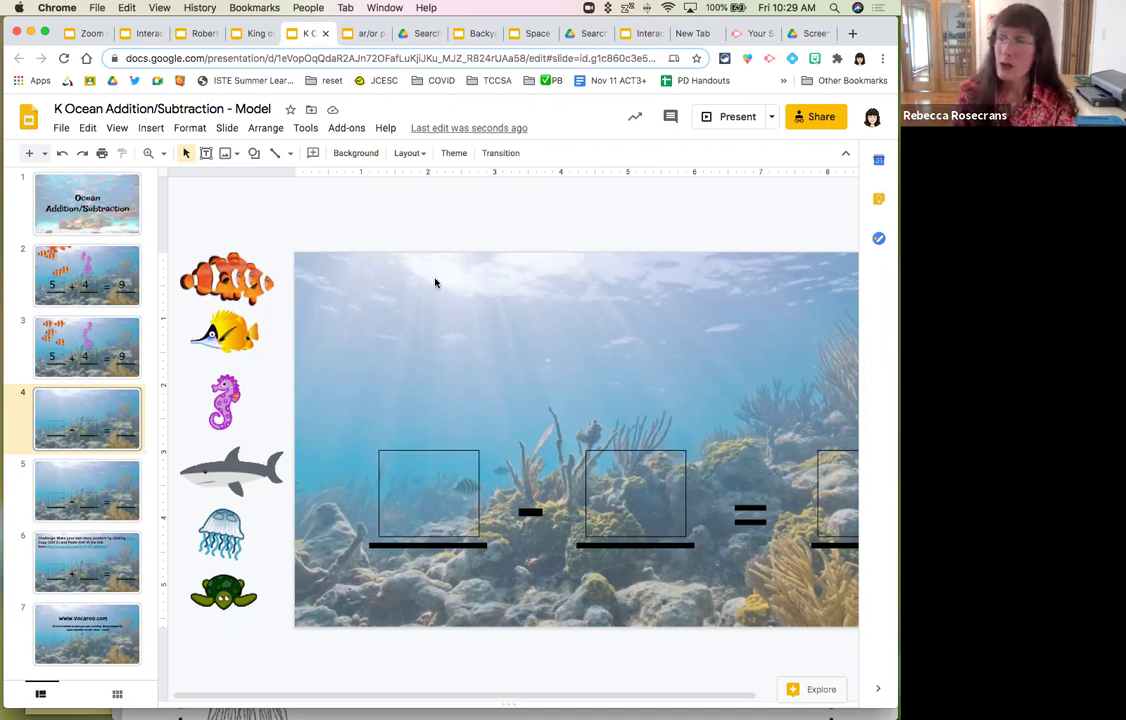
{"action": "left_click", "coordinate": [352, 156]}
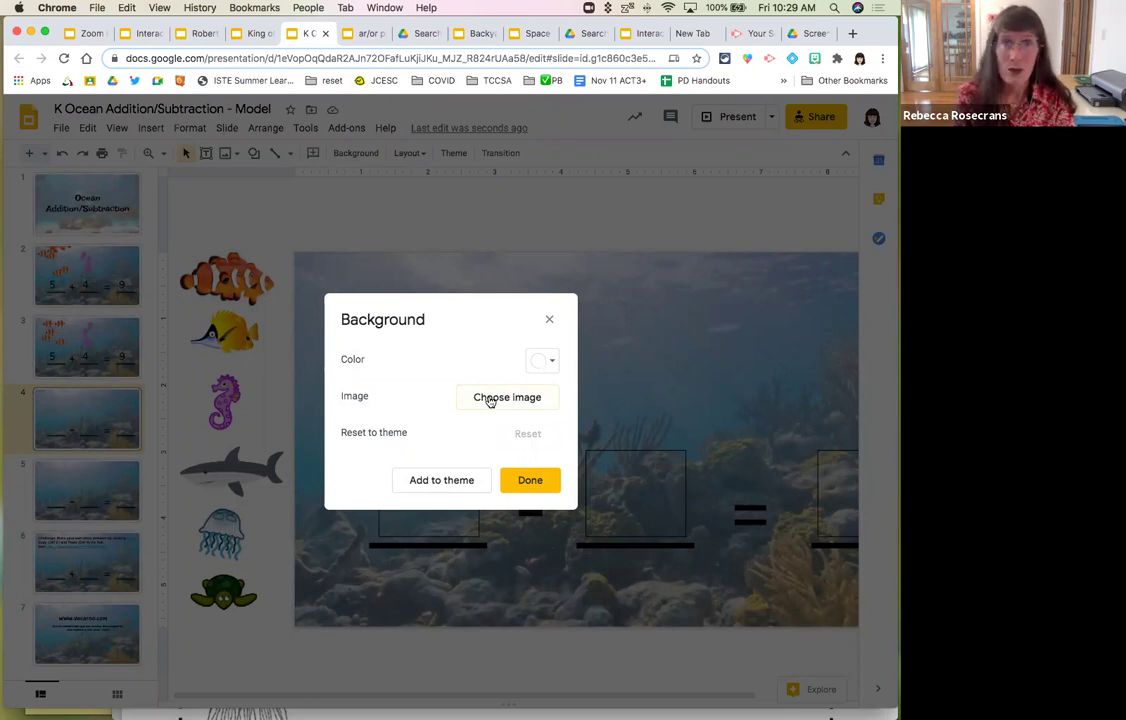
- Close the background settings unchanged and switch to the ar/or practice presentation
{"action": "left_click", "coordinate": [549, 320]}
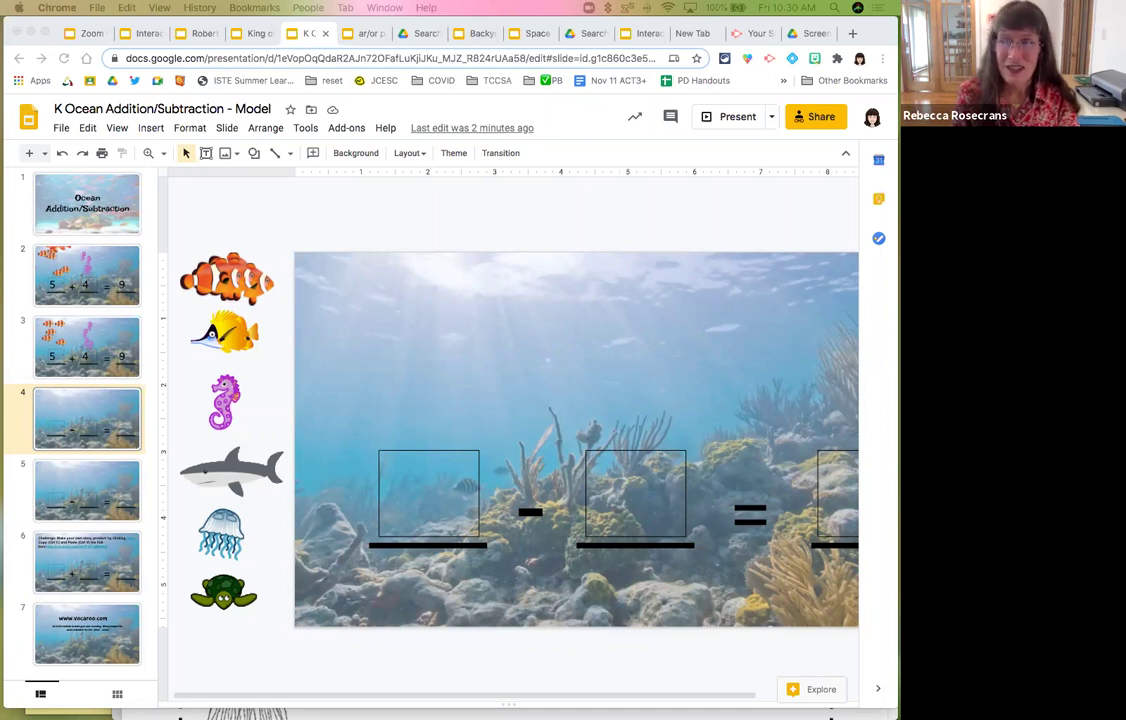
{"action": "left_click", "coordinate": [363, 33]}
{"action": "left_click", "coordinate": [363, 33]}
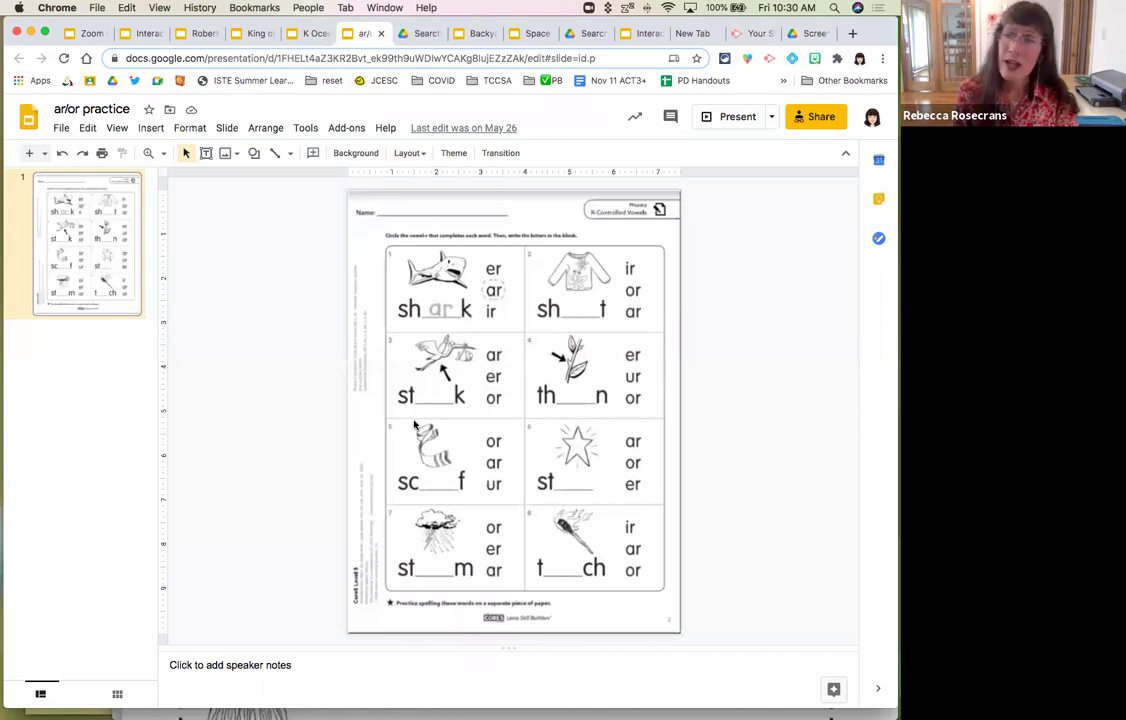
- Compare the K Ocean Addition/Subtraction - Model deck with ar/or practice, then open ar/or's File menu
{"action": "left_click", "coordinate": [312, 35]}
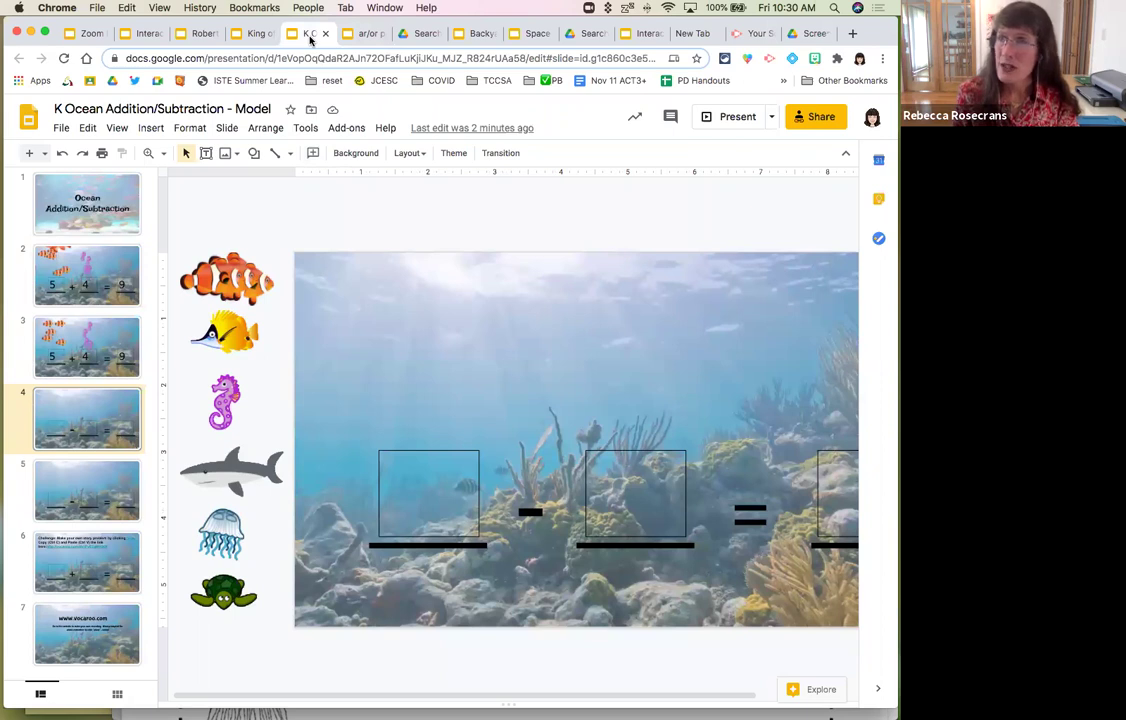
{"action": "left_click", "coordinate": [362, 36]}
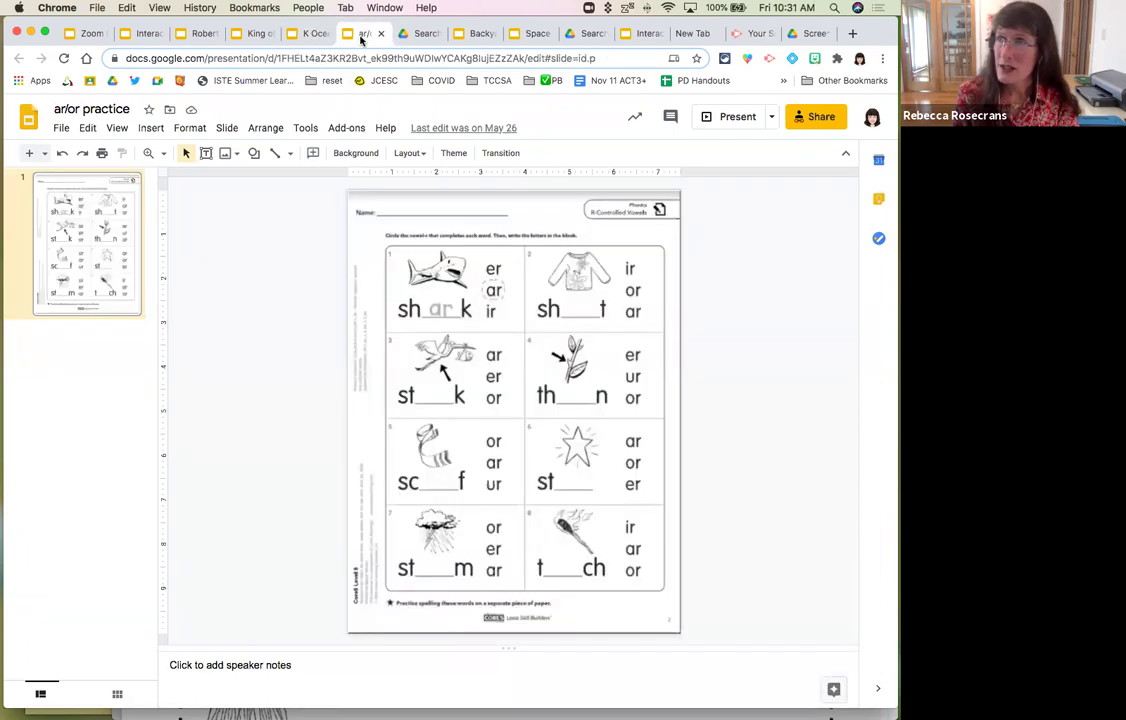
{"action": "left_click", "coordinate": [300, 35]}
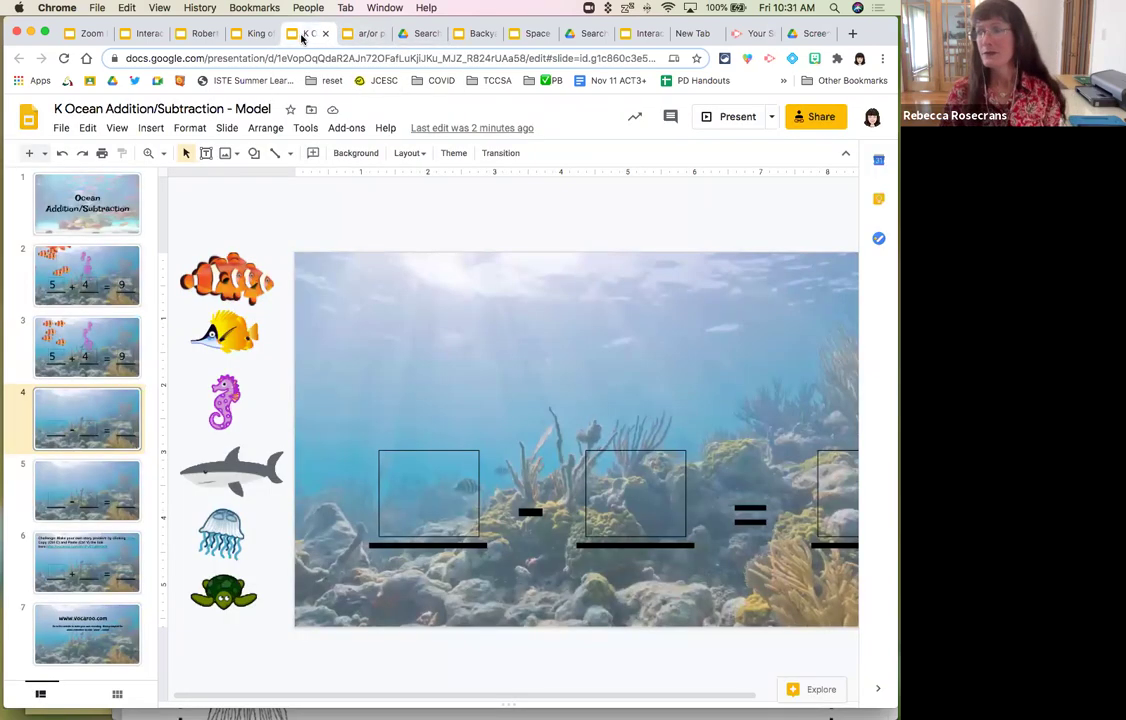
{"action": "left_click", "coordinate": [362, 34]}
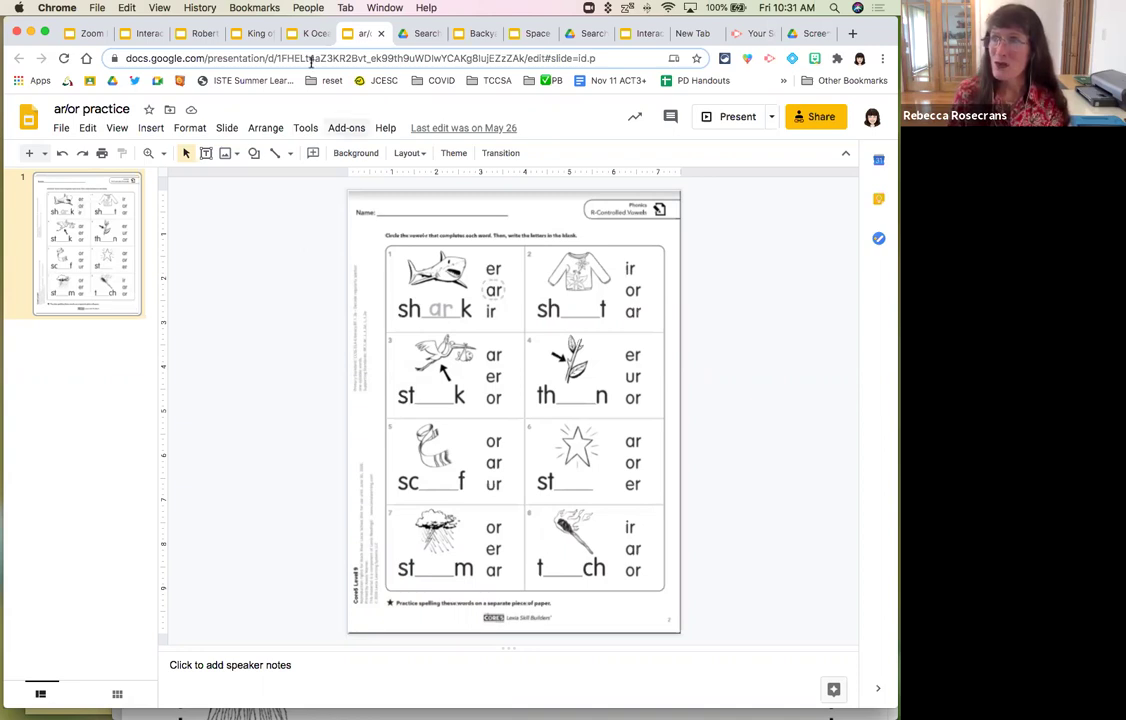
{"action": "left_click", "coordinate": [304, 34]}
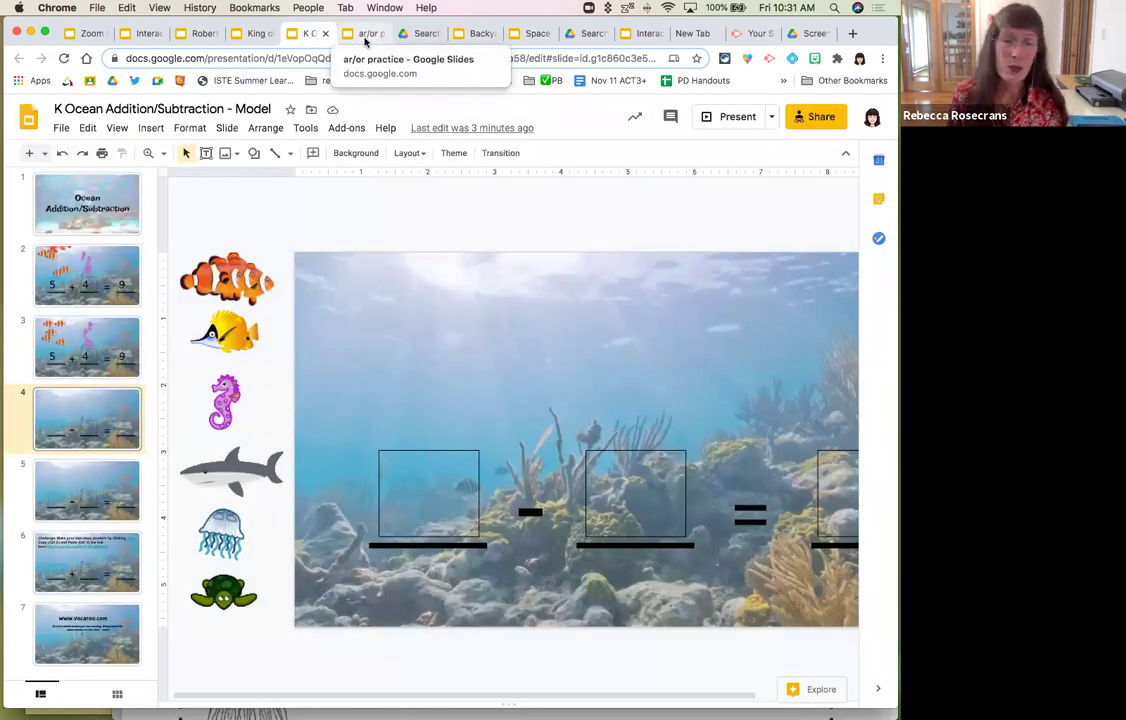
{"action": "left_click", "coordinate": [366, 36]}
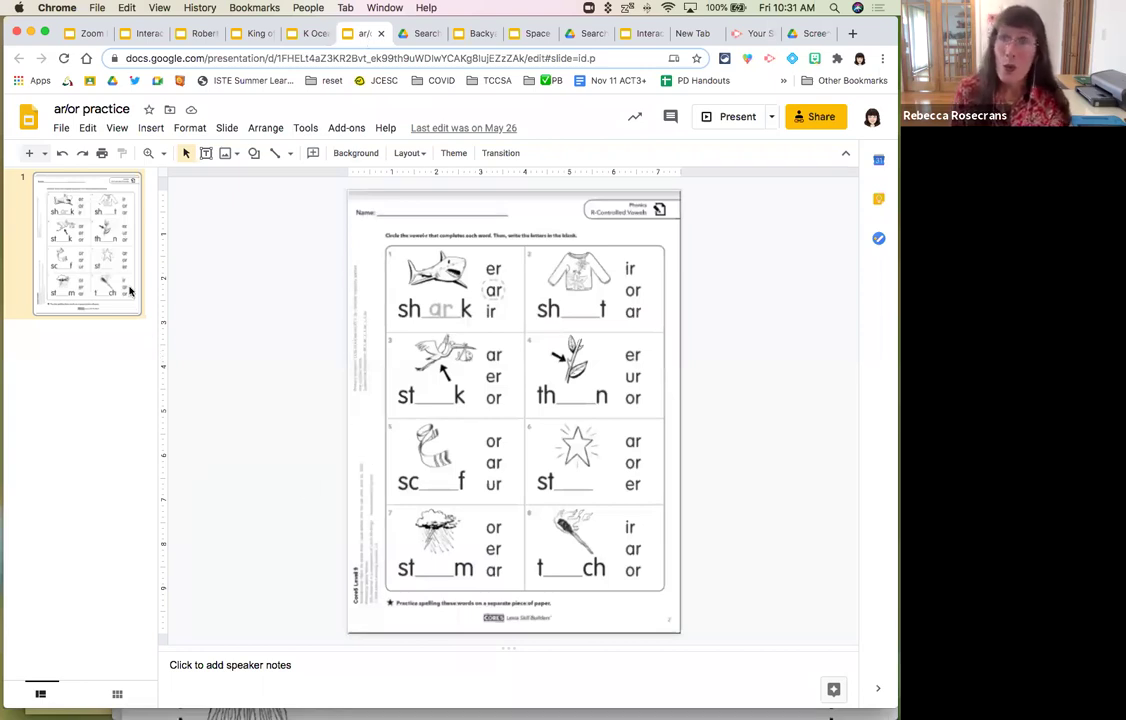
{"action": "left_click", "coordinate": [62, 133]}
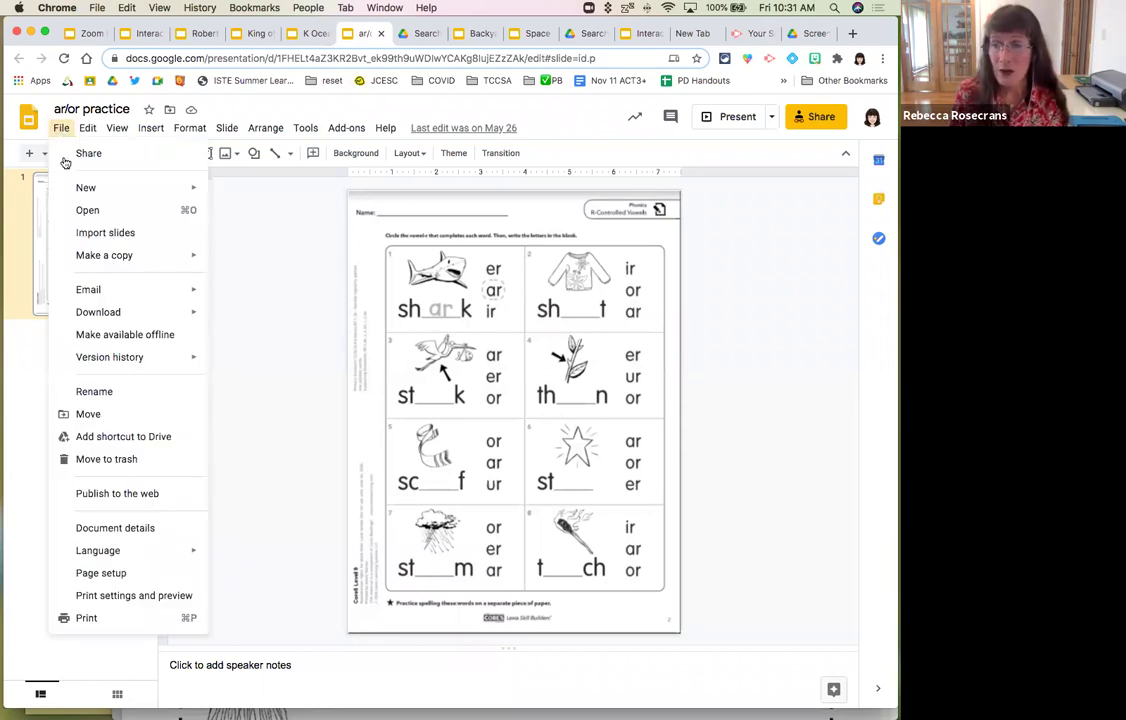
- Keep the ar/or practice page size at Custom 7.5 × 10 inches and apply it
{"action": "left_click", "coordinate": [104, 574]}
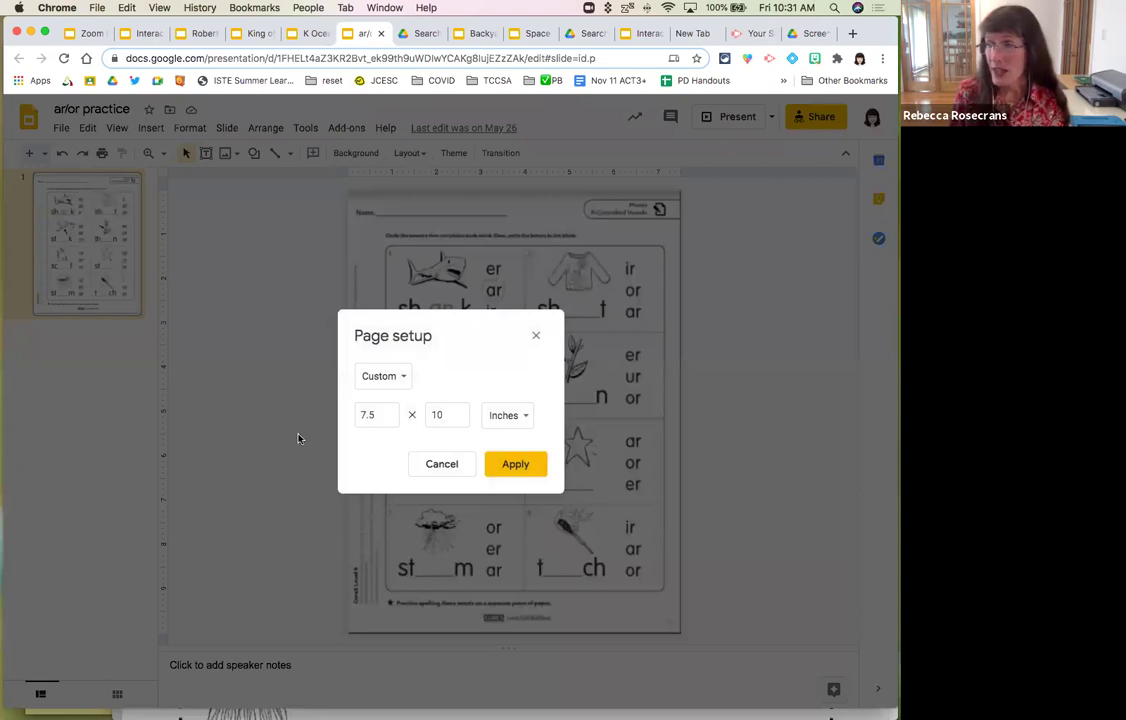
{"action": "left_click", "coordinate": [395, 378]}
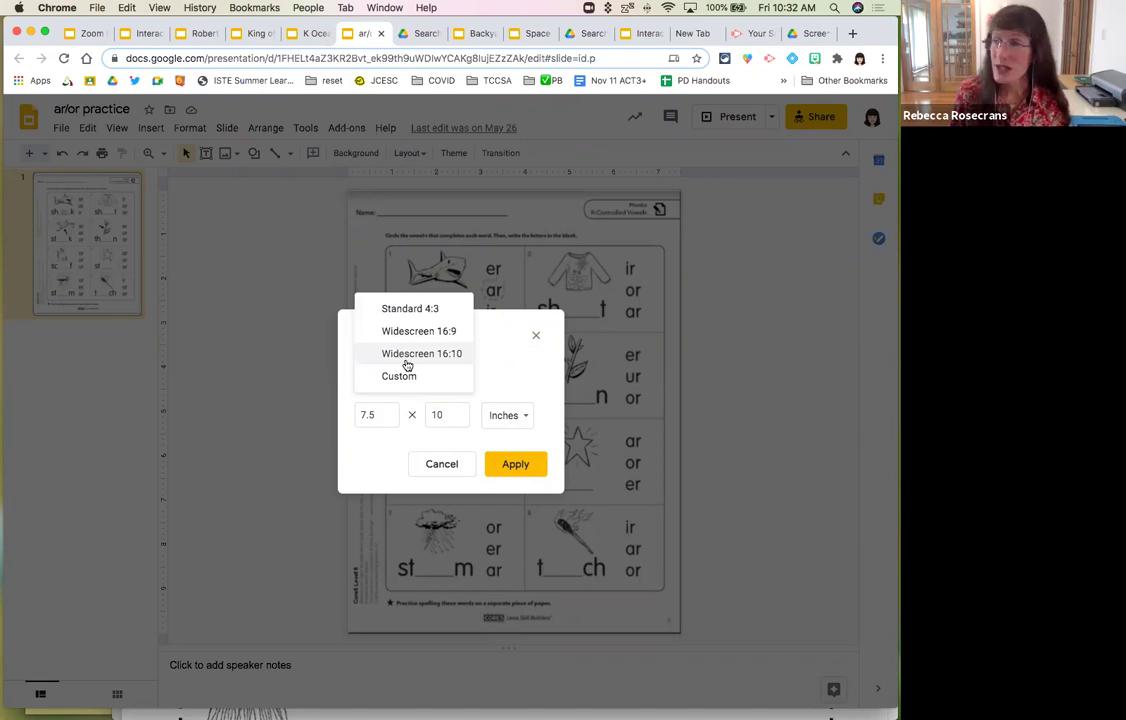
{"action": "left_click", "coordinate": [392, 377]}
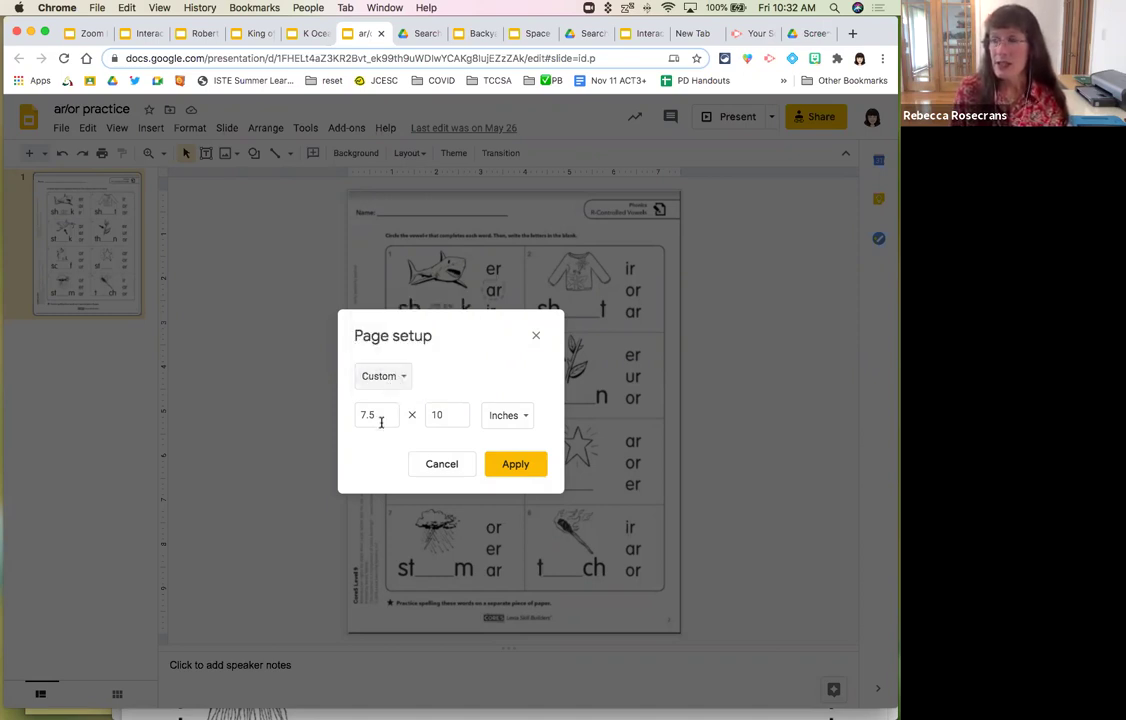
{"action": "left_click_drag", "start_coordinate": [380, 417], "coordinate": [349, 420]}
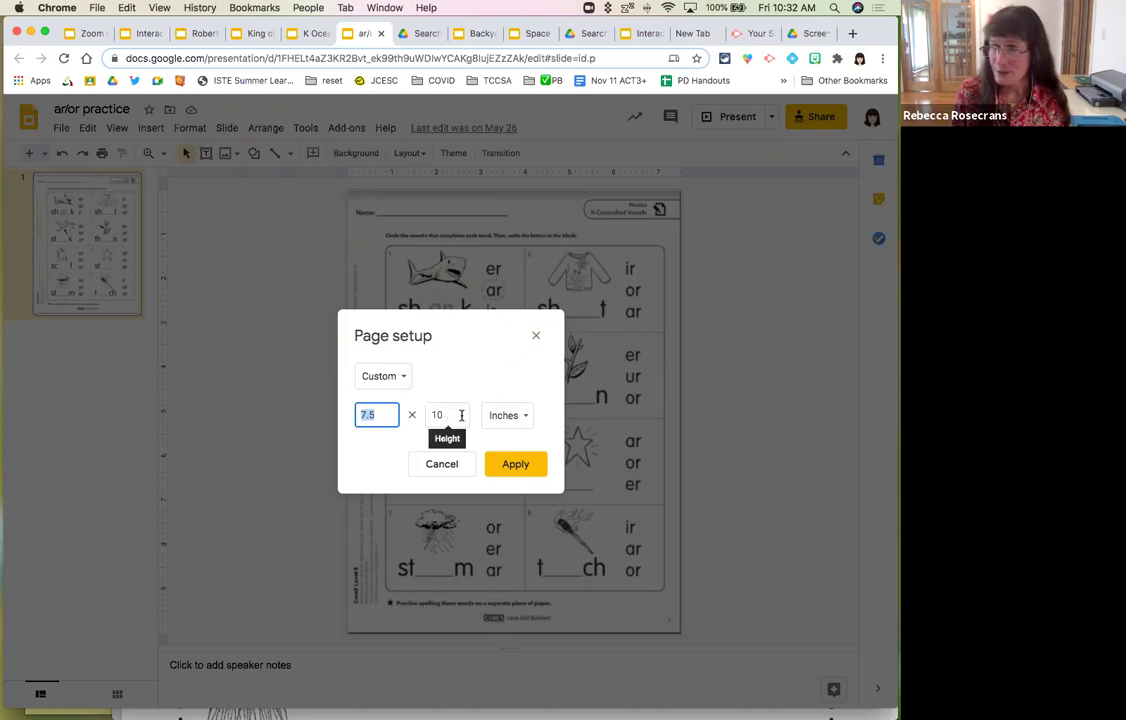
{"action": "left_click", "coordinate": [510, 464]}
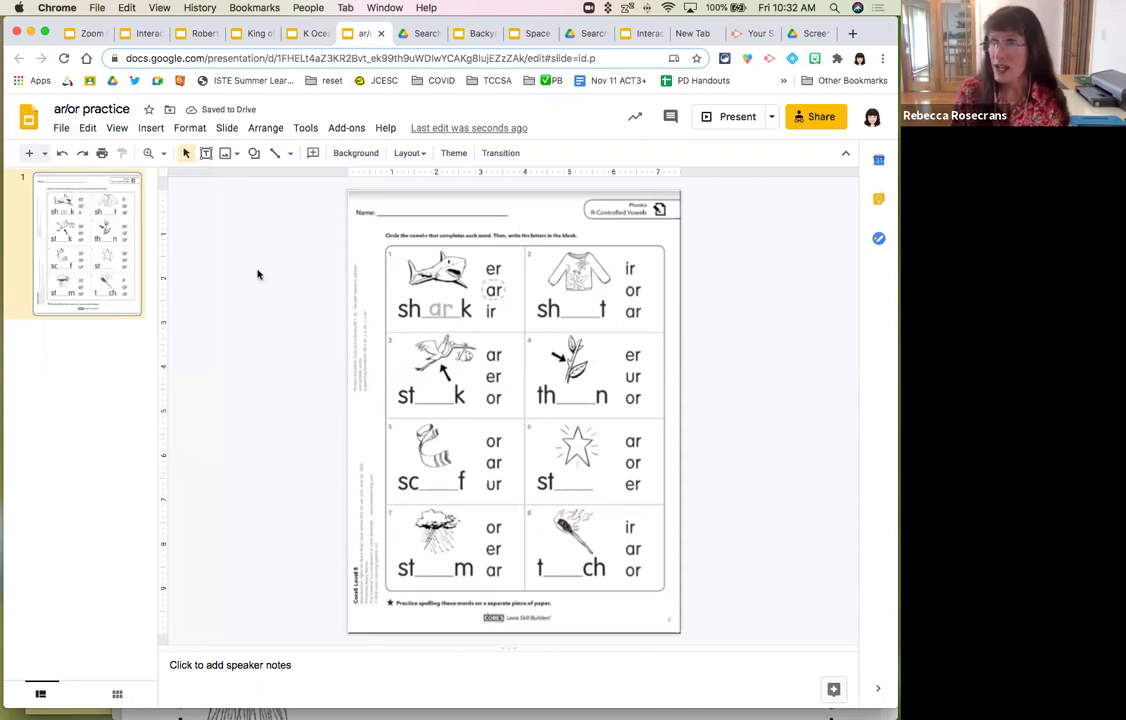
- Zoom the worksheet to 200% to view shark and stork, leaving the background unchanged
{"action": "left_click", "coordinate": [160, 154]}
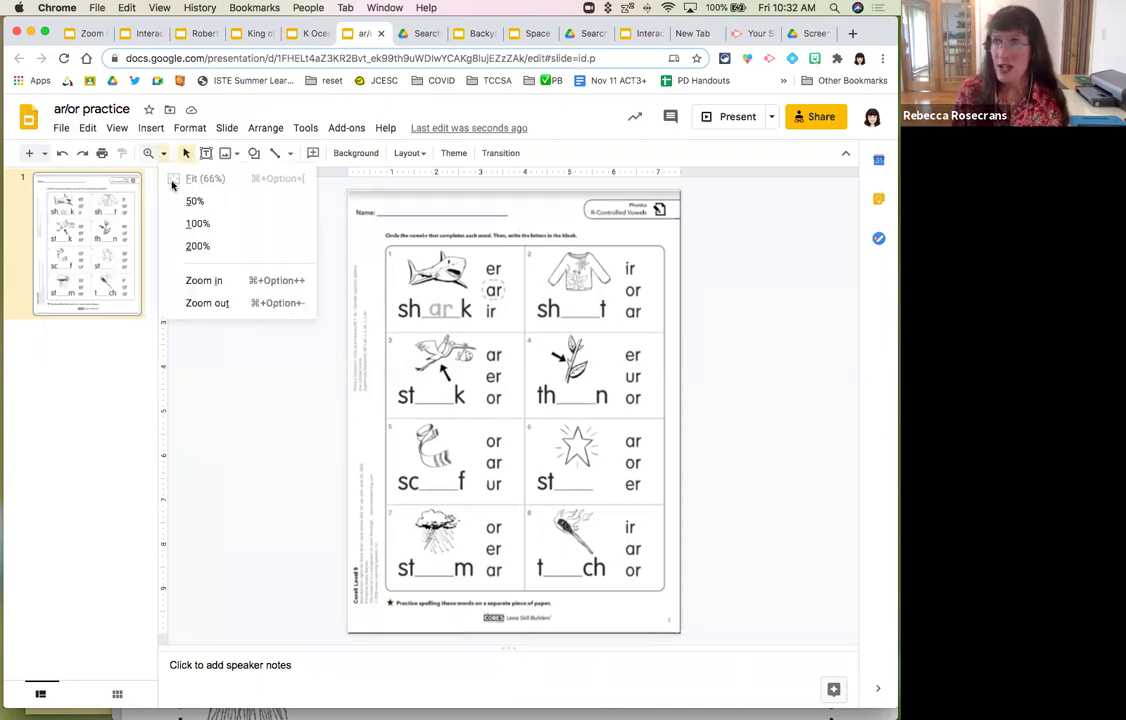
{"action": "left_click", "coordinate": [197, 246]}
{"action": "scroll", "coordinate": [312, 360], "scroll_direction": "up", "scroll_amount": 5}
{"action": "scroll", "coordinate": [310, 360], "scroll_direction": "up", "scroll_amount": 3}
{"action": "left_click_drag", "start_coordinate": [432, 638], "coordinate": [349, 646]}
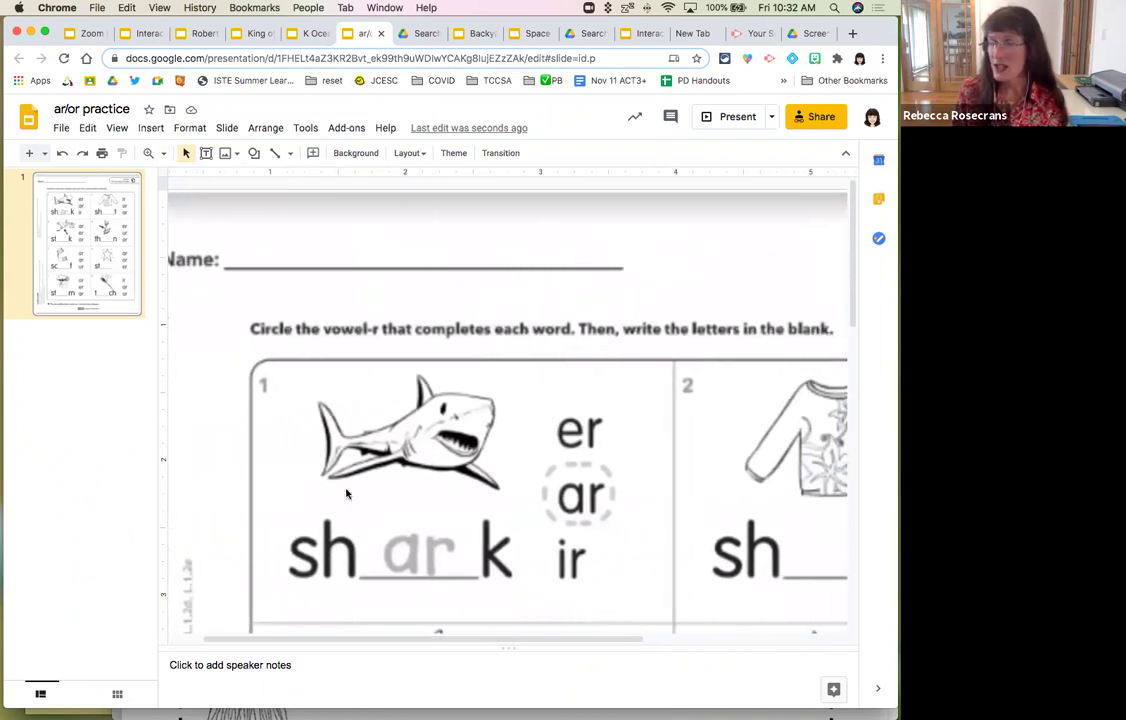
{"action": "scroll", "coordinate": [309, 420], "scroll_direction": "down", "scroll_amount": 3}
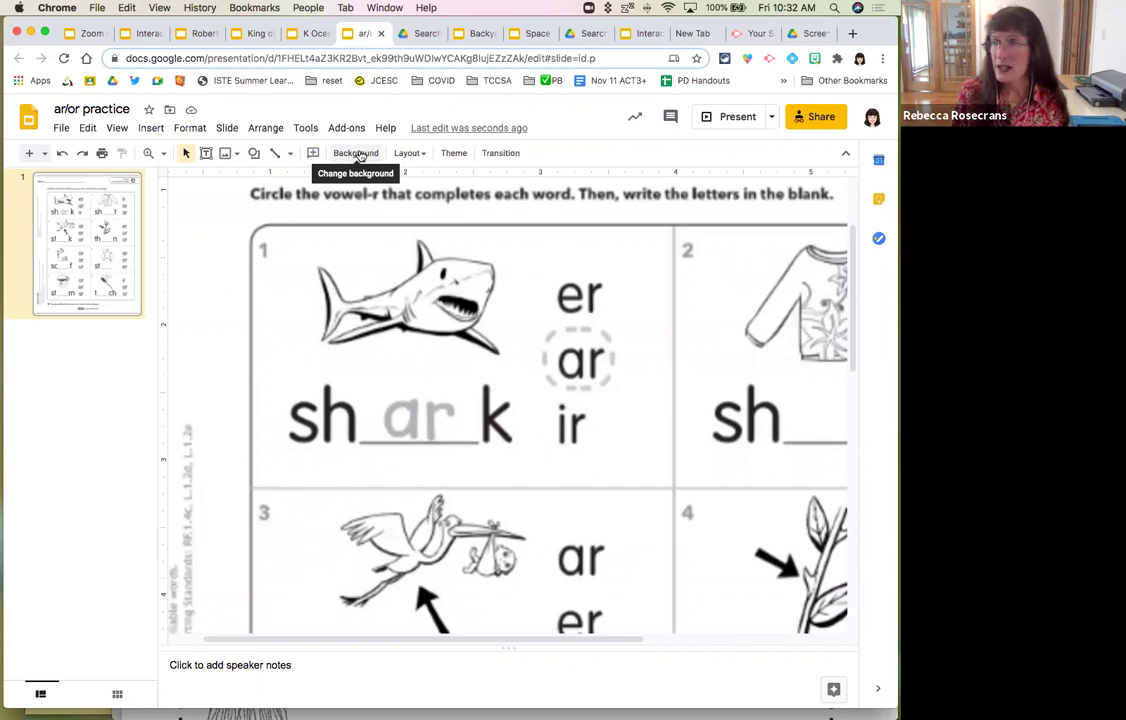
{"action": "left_click", "coordinate": [357, 154]}
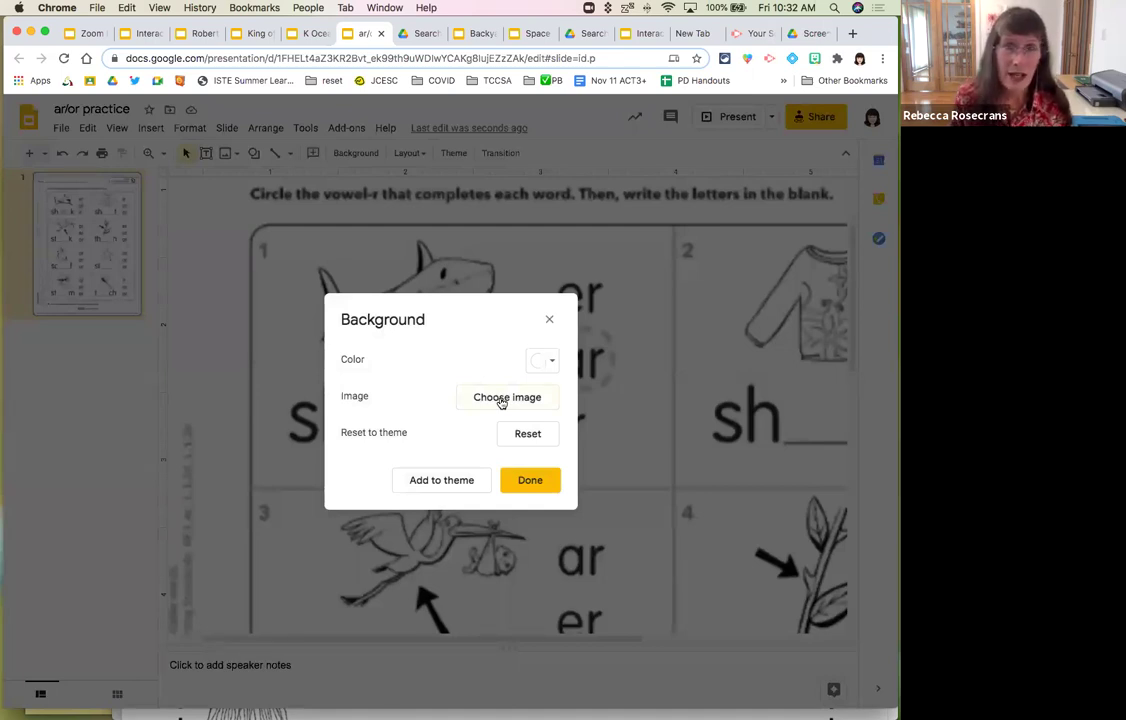
{"action": "left_click", "coordinate": [549, 319]}
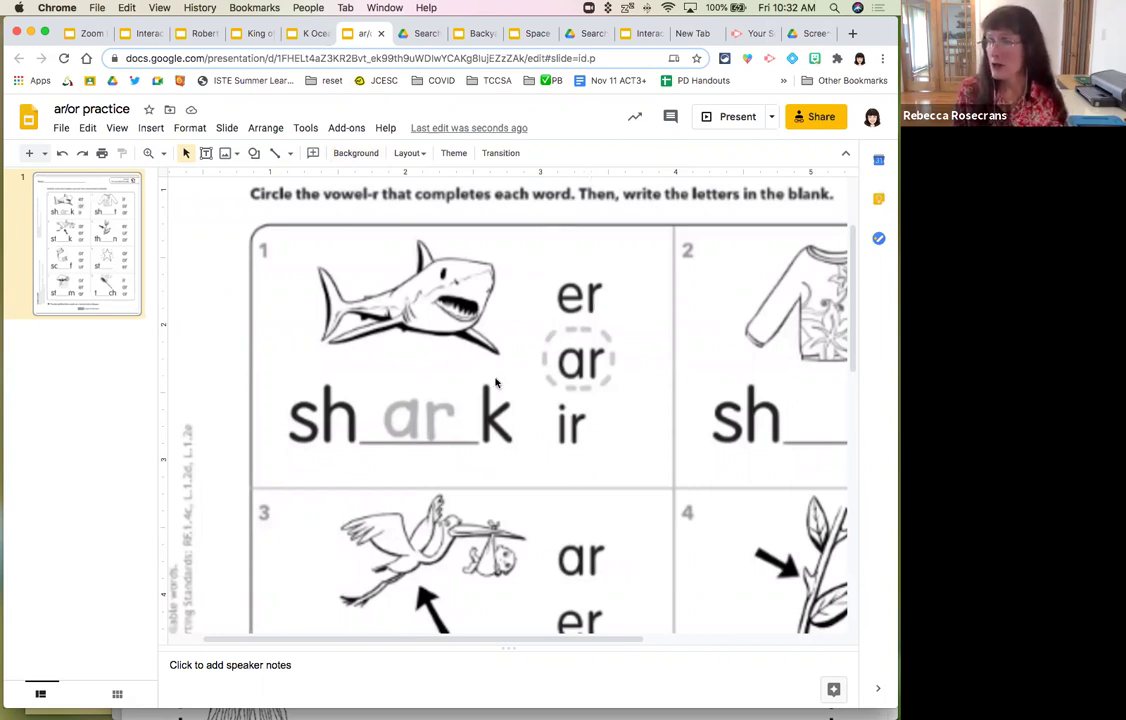
- Bring the Animal Adaptations PDF forward, moving and enlarging its Preview window
{"action": "key", "text": "super+Tab"}
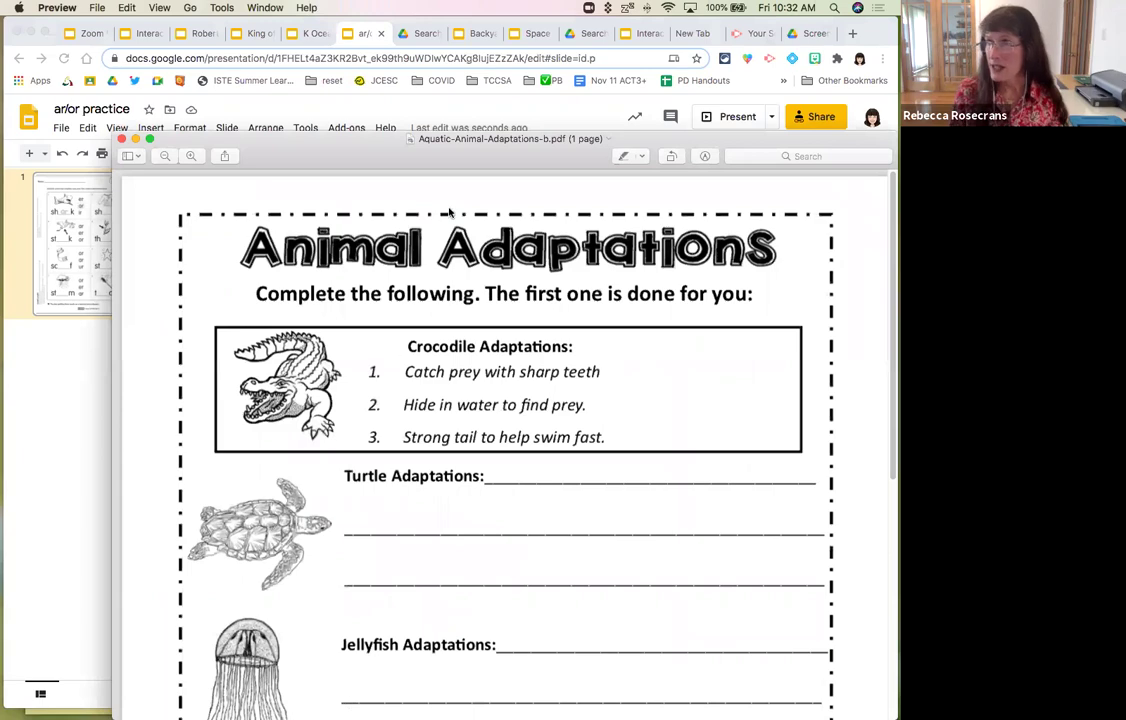
{"action": "left_click_drag", "start_coordinate": [414, 148], "coordinate": [335, 33]}
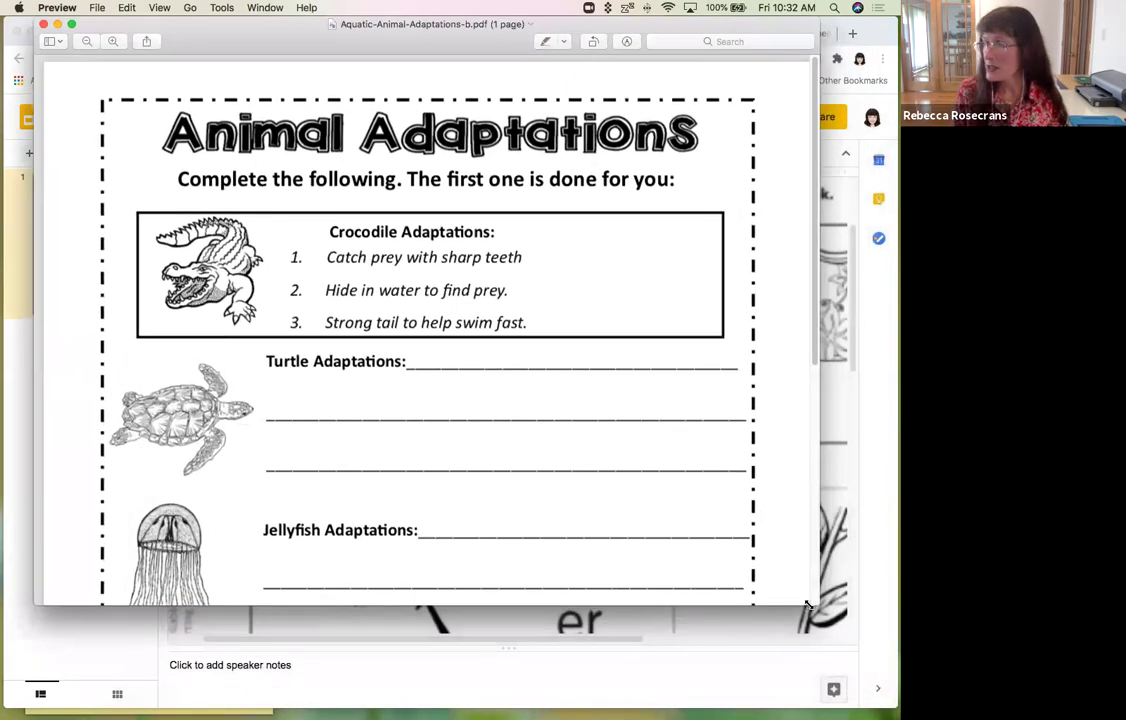
{"action": "left_click_drag", "start_coordinate": [820, 605], "coordinate": [825, 707]}
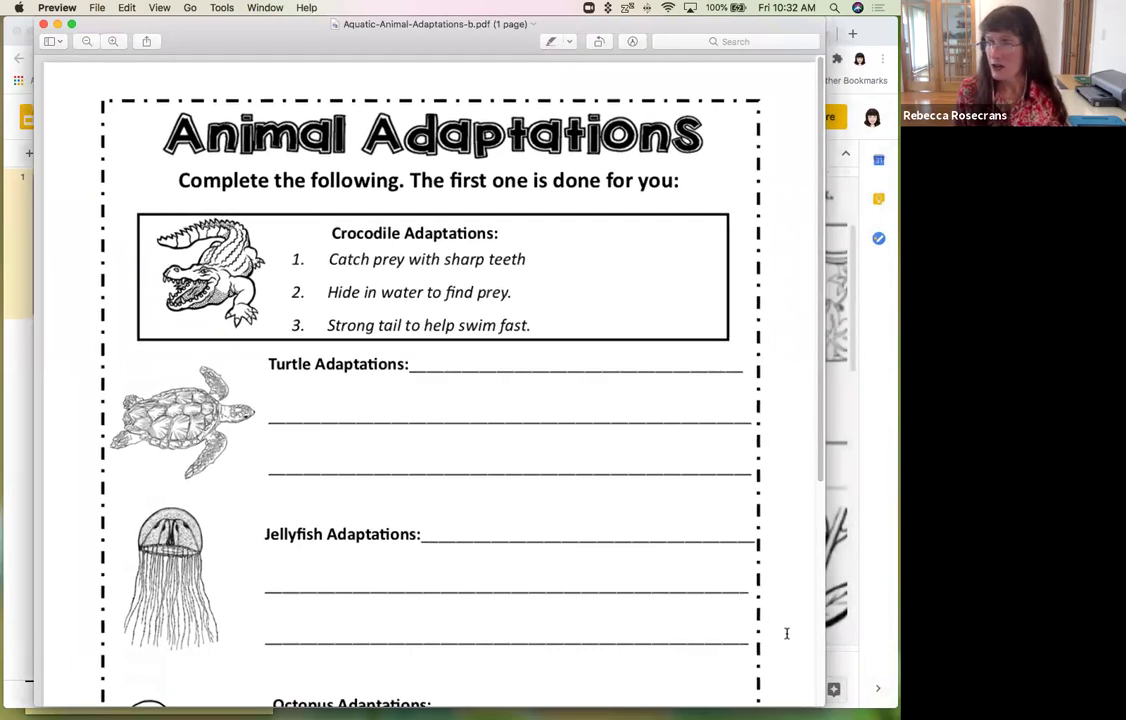
{"action": "scroll", "coordinate": [471, 440], "scroll_direction": "down", "scroll_amount": 5}
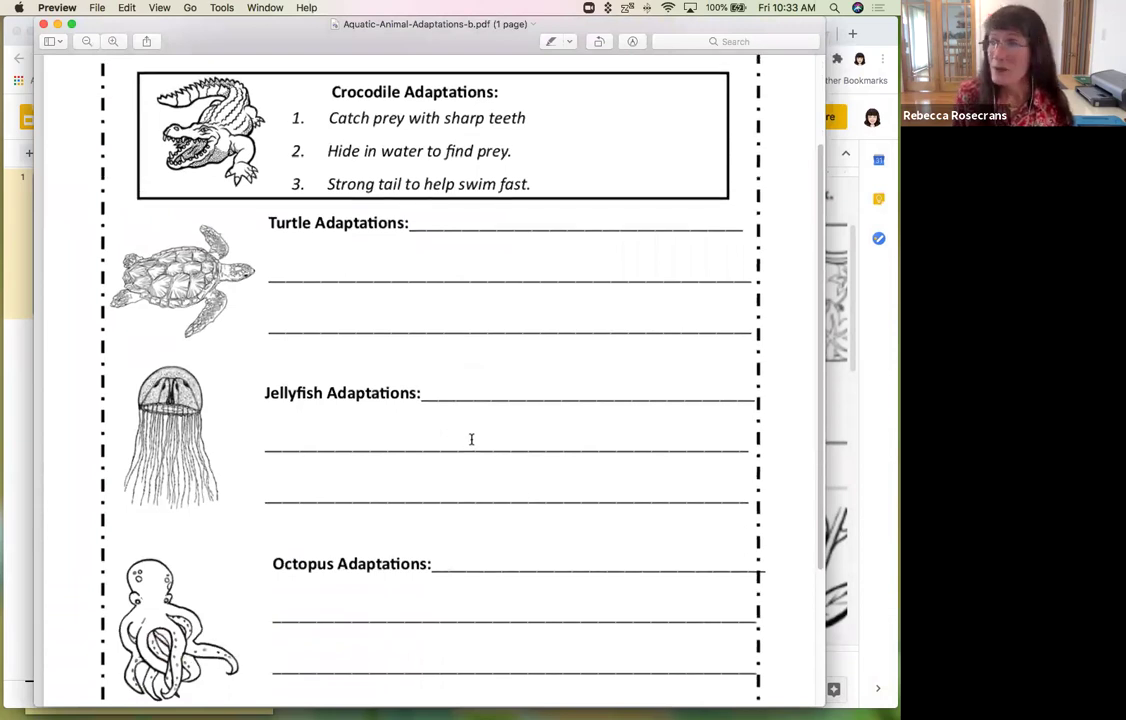
{"action": "scroll", "coordinate": [471, 440], "scroll_direction": "up", "scroll_amount": 2}
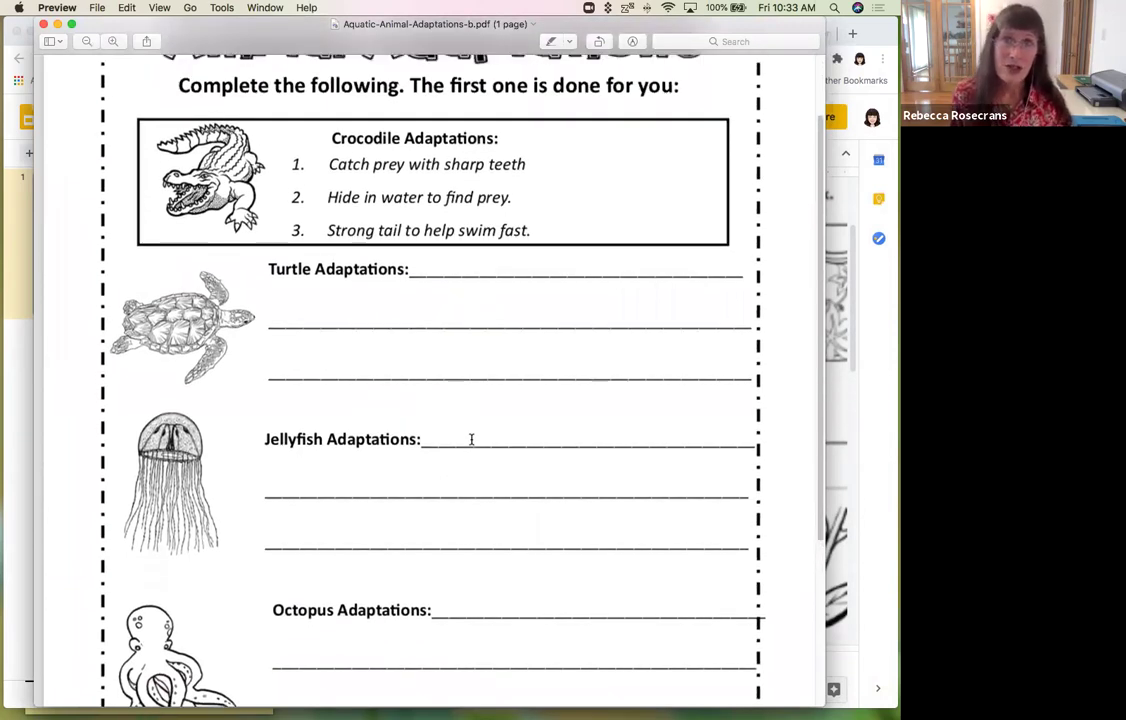
{"action": "scroll", "coordinate": [471, 440], "scroll_direction": "up", "scroll_amount": 4}
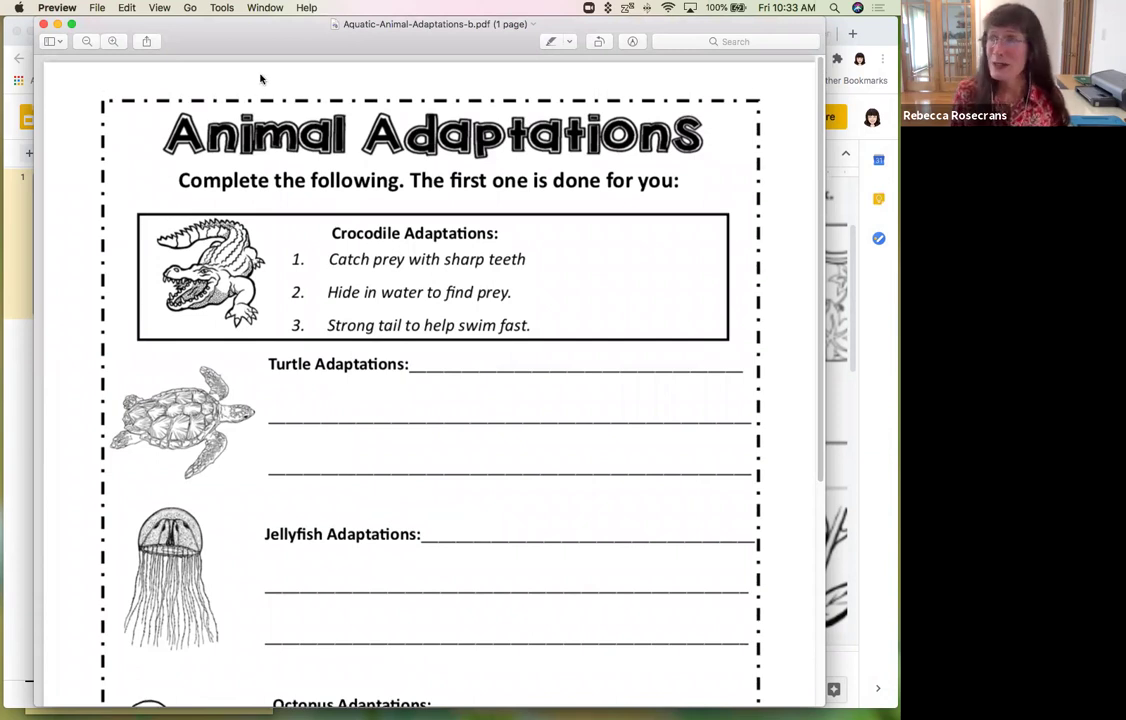
- Zoom out, capture the whole worksheet page as a region screenshot, then minimize Preview
{"action": "left_click", "coordinate": [145, 10]}
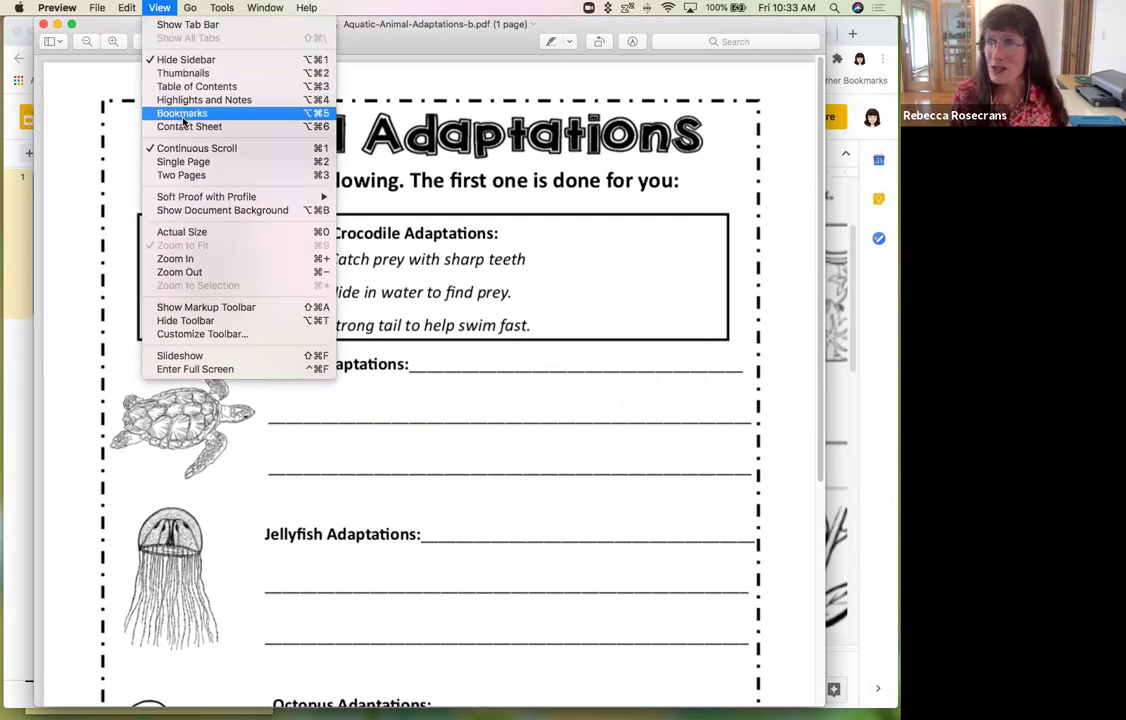
{"action": "left_click", "coordinate": [196, 272]}
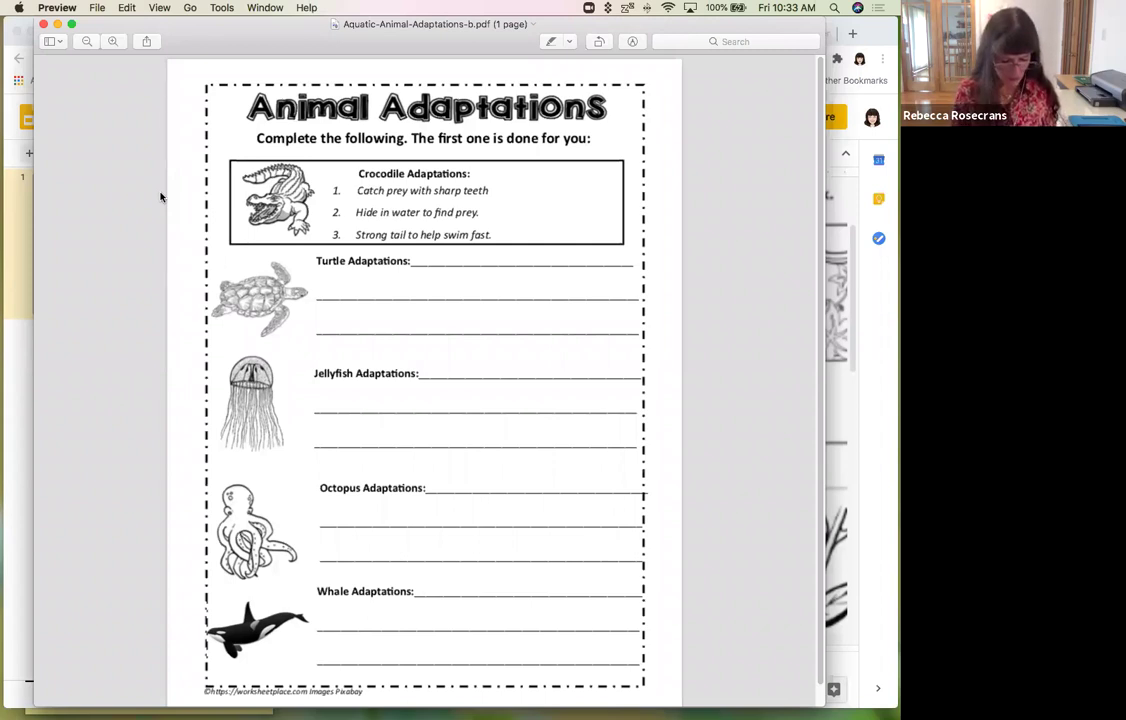
{"action": "key", "text": "super+shift+4"}
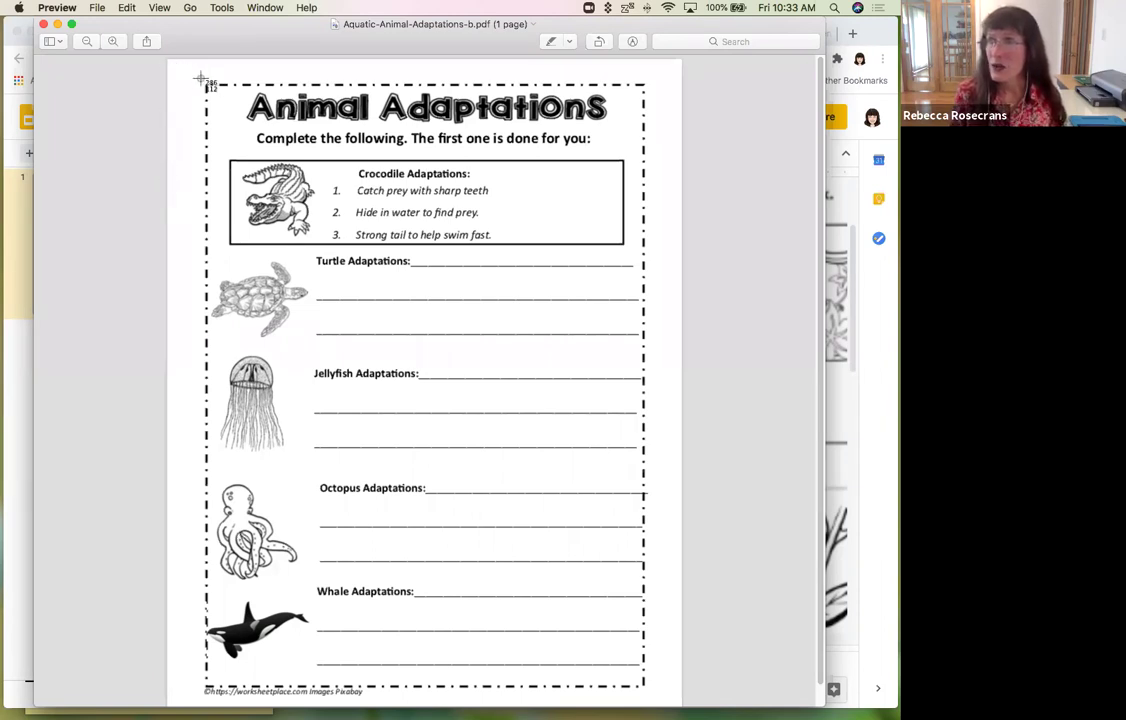
{"action": "left_click_drag", "start_coordinate": [204, 81], "coordinate": [651, 699]}
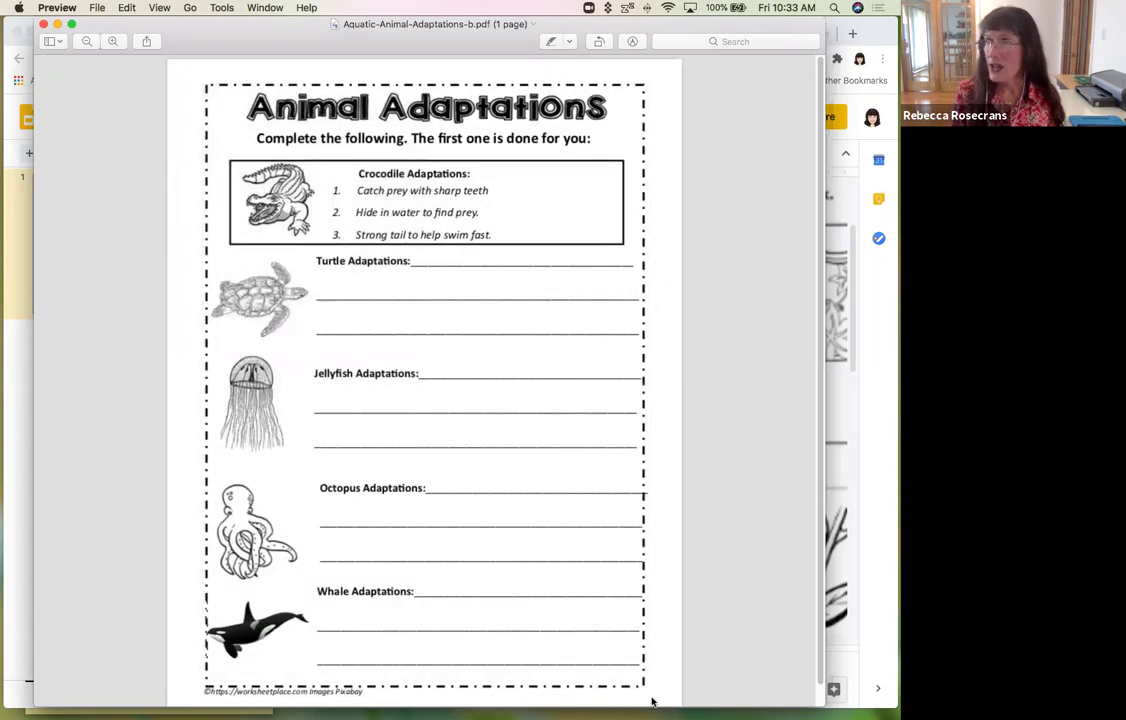
{"action": "left_click", "coordinate": [57, 24]}
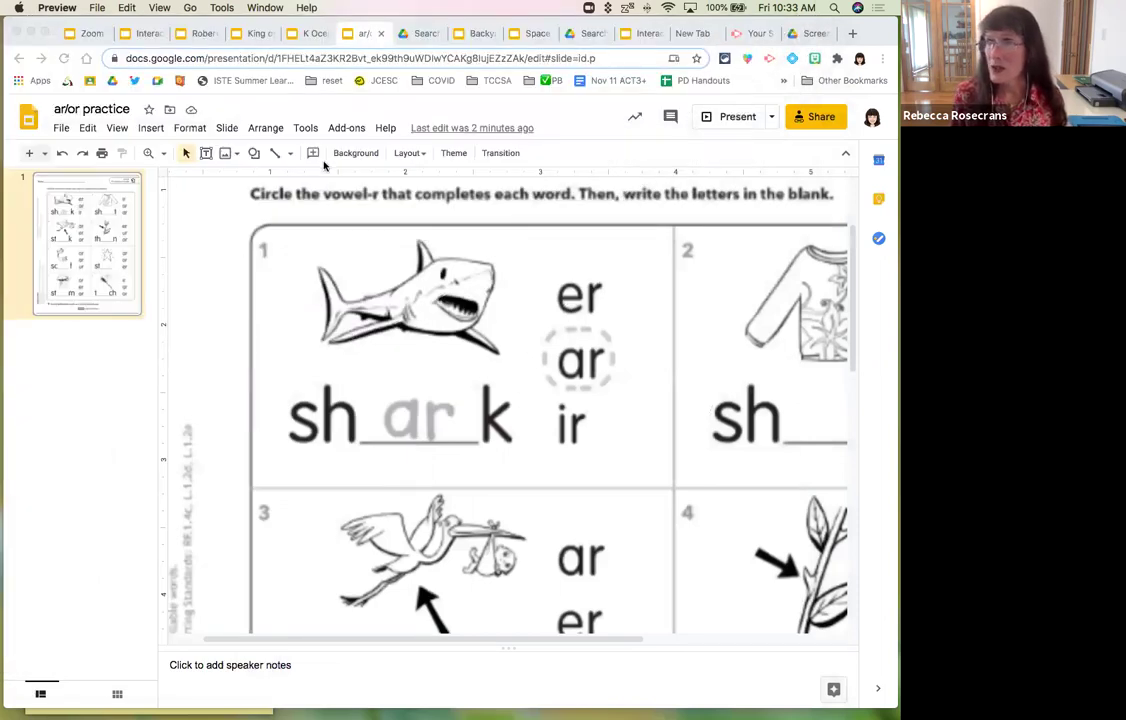
- Start a background image upload and search the computer for the 'screen shot' file
{"action": "left_click", "coordinate": [349, 157]}
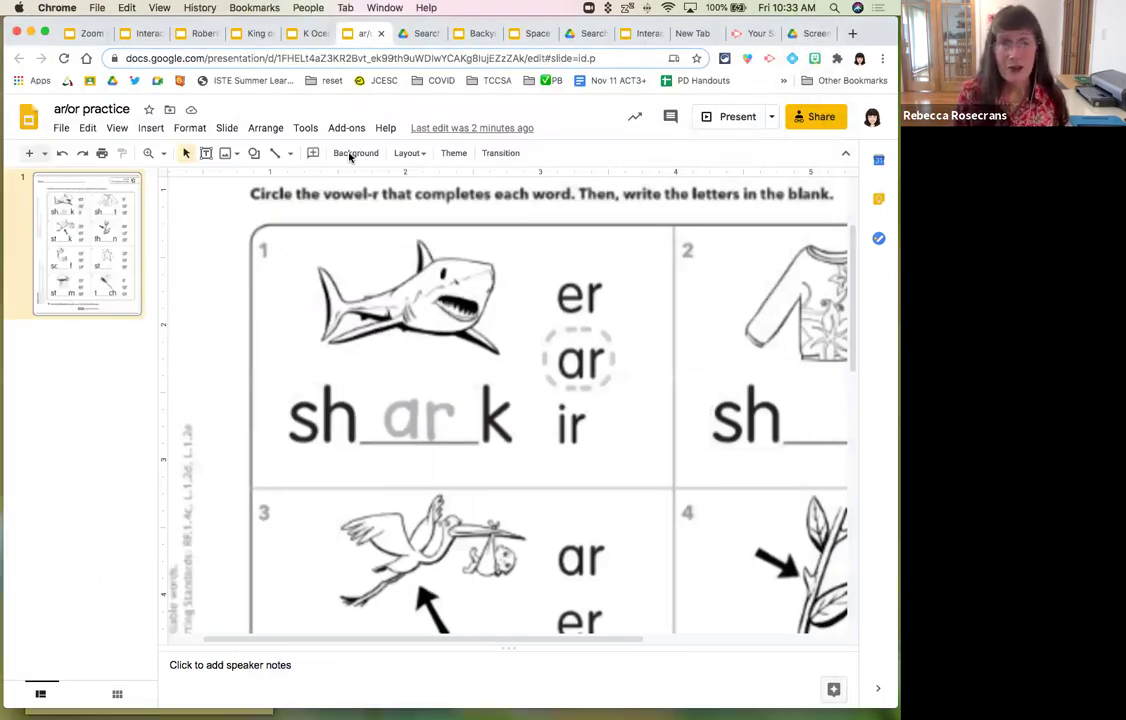
{"action": "left_click", "coordinate": [349, 155]}
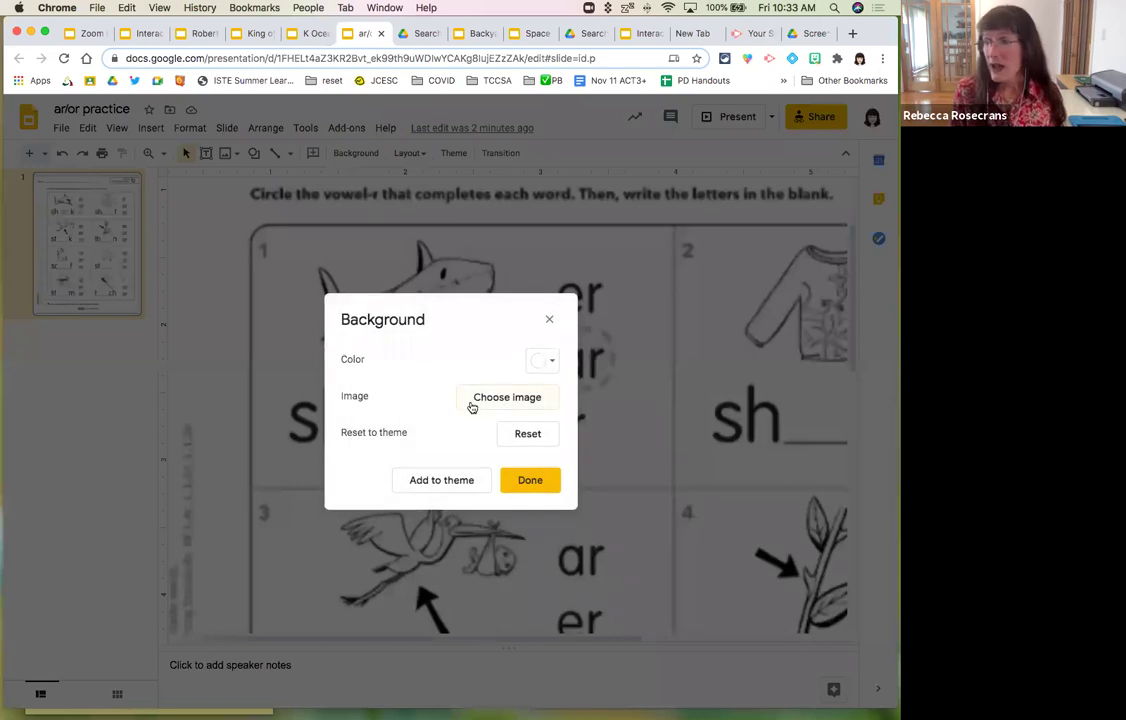
{"action": "left_click", "coordinate": [502, 398]}
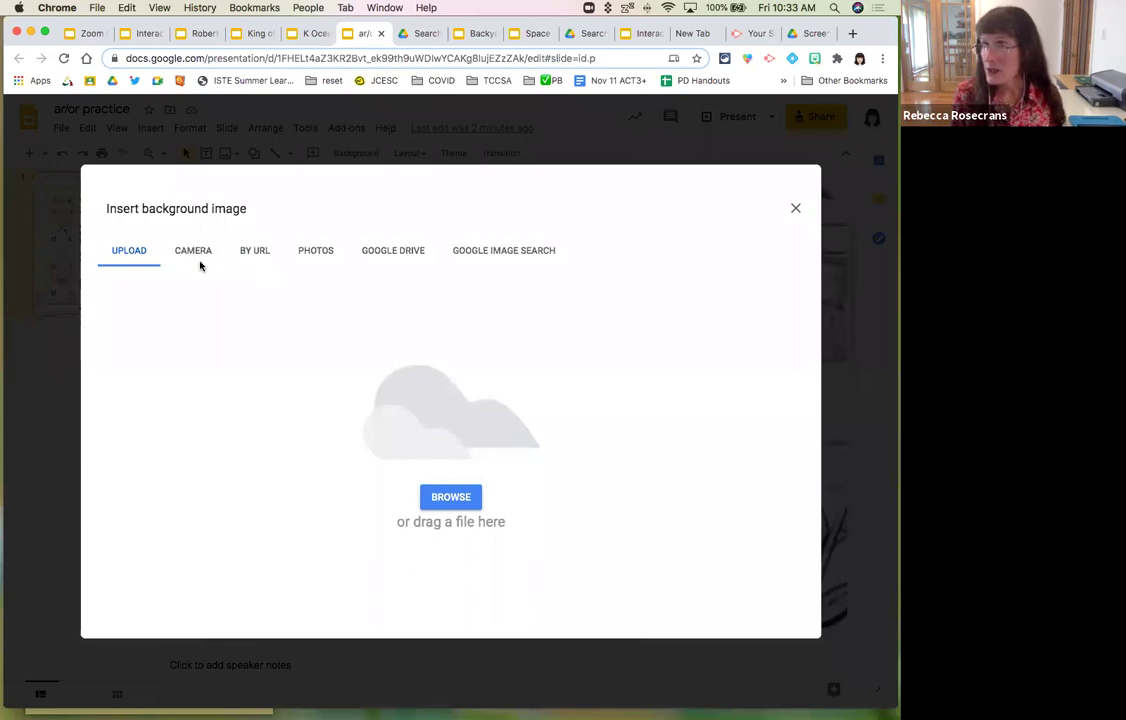
{"action": "left_click", "coordinate": [434, 499]}
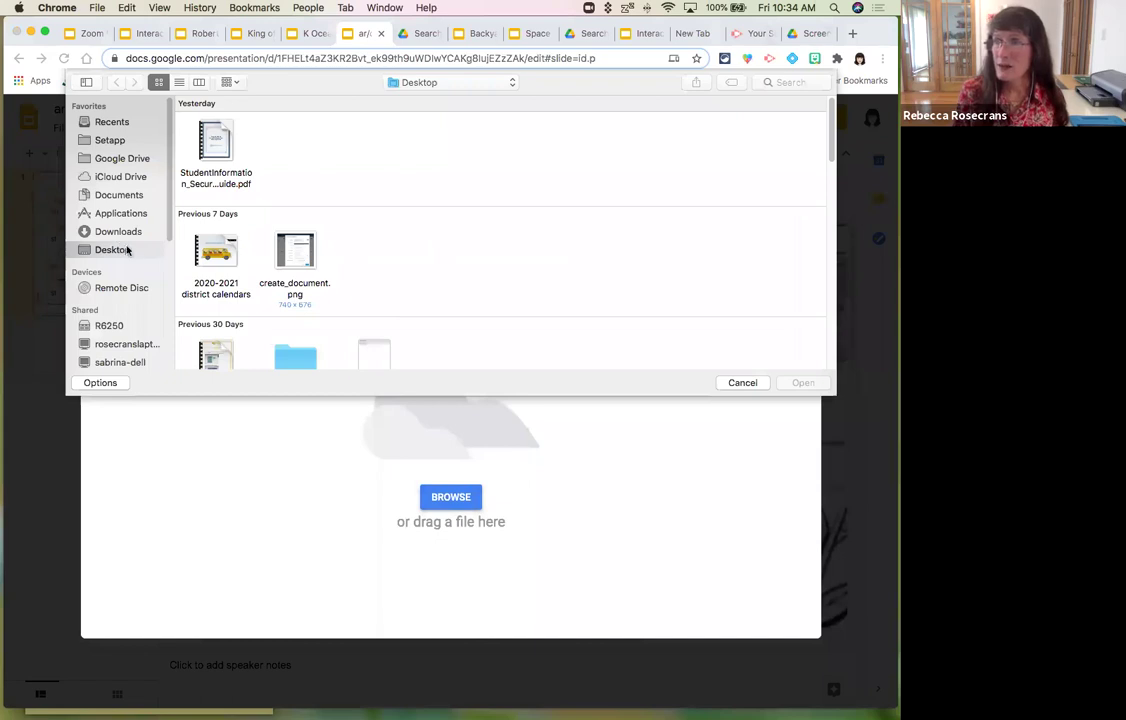
{"action": "left_click", "coordinate": [775, 82]}
{"action": "type", "text": "screen"}
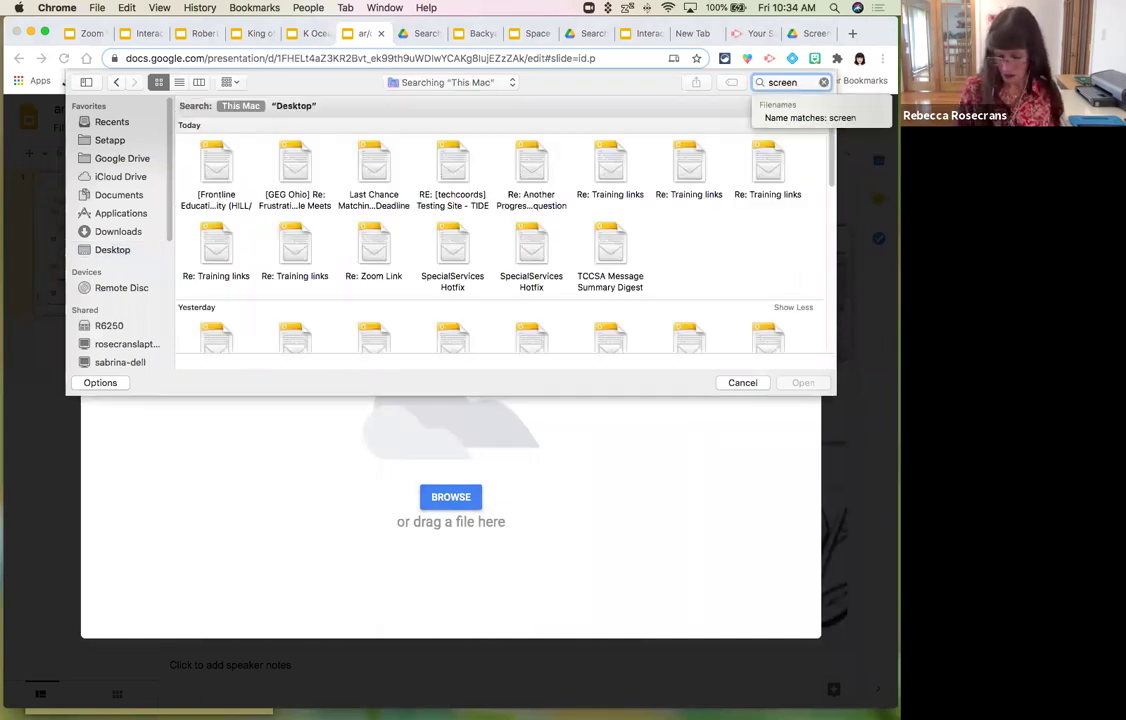
{"action": "key", "text": "Return"}
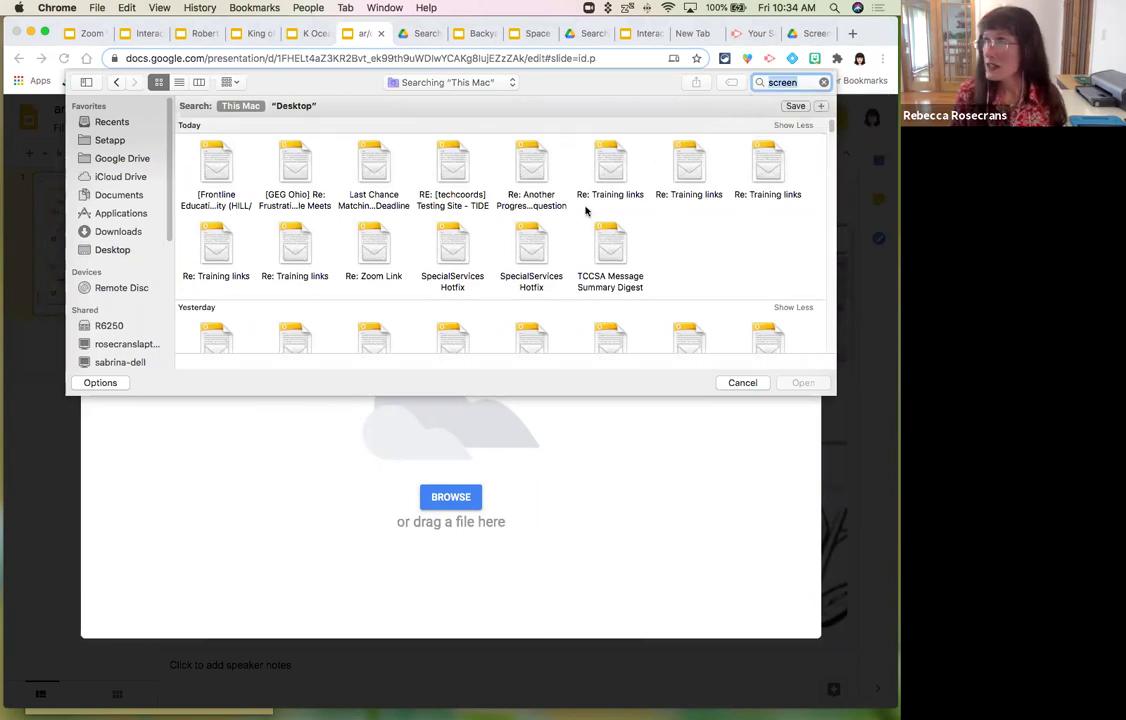
{"action": "left_click", "coordinate": [800, 83]}
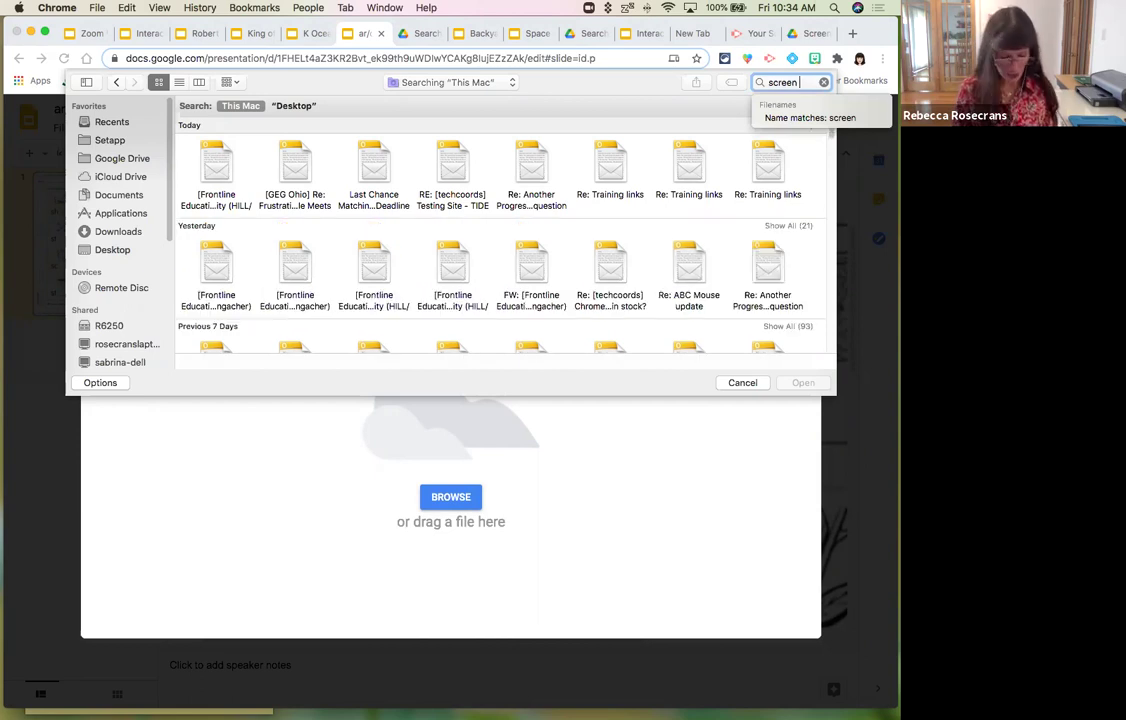
{"action": "type", "text": "shot"}
{"action": "key", "text": "Return"}
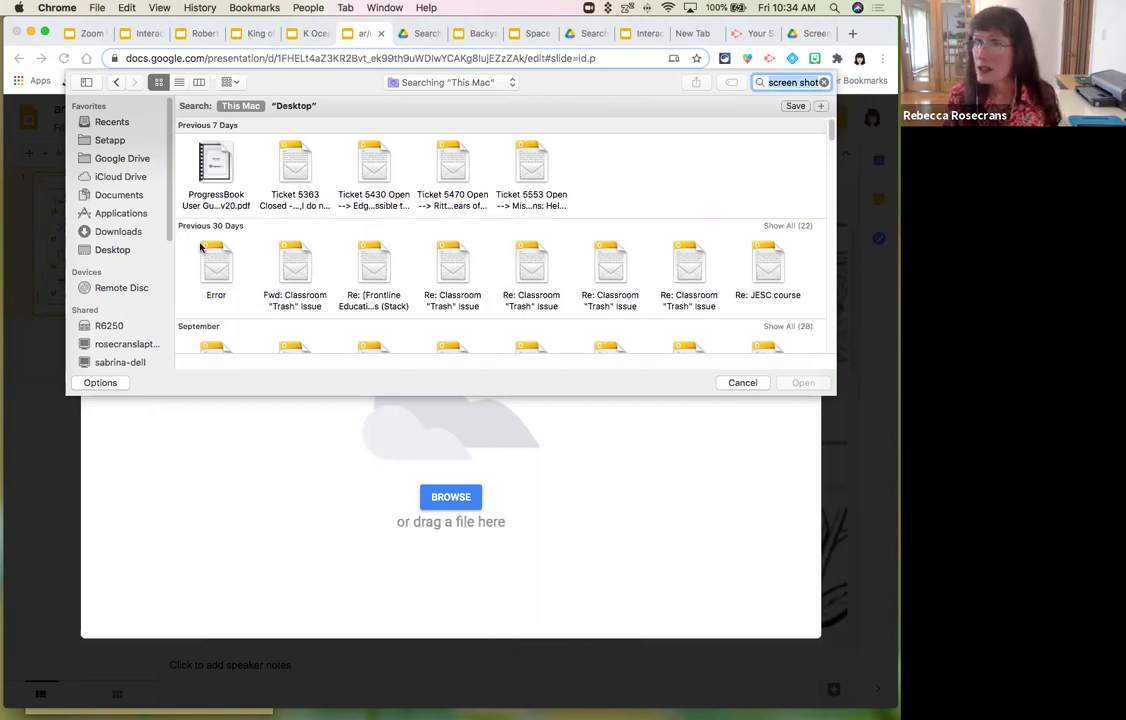
- Cancel the file picker and drag the Screen Shot onto the upload area as background
{"action": "left_click", "coordinate": [112, 250]}
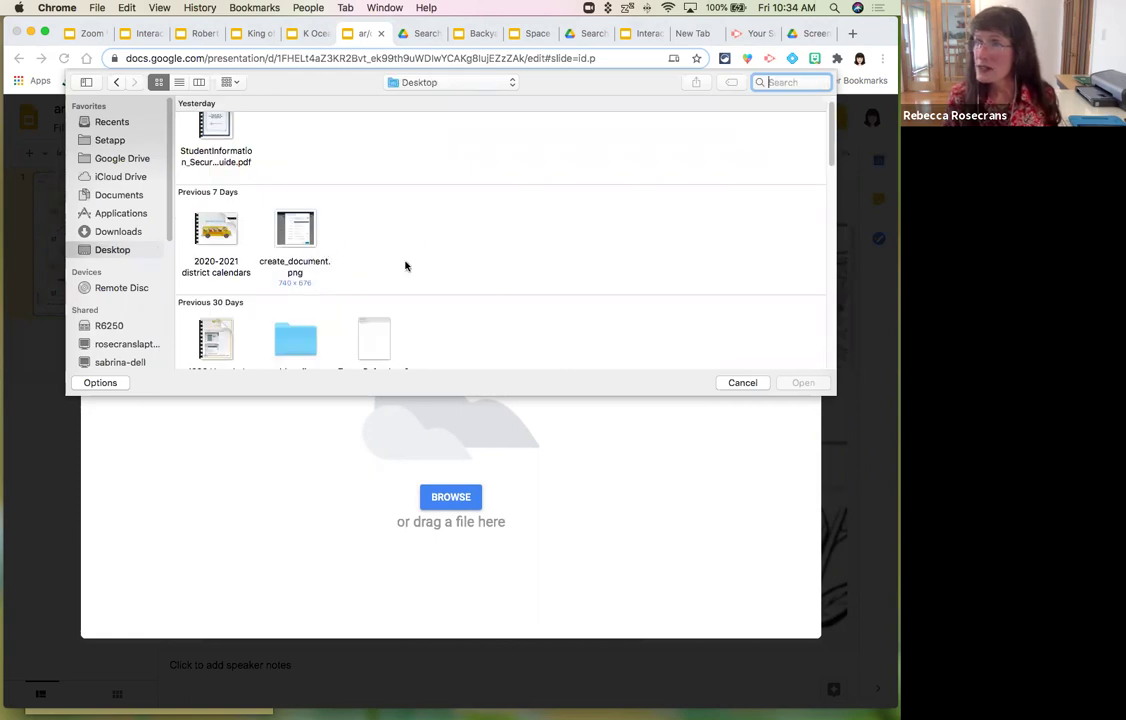
{"action": "scroll", "coordinate": [406, 266], "scroll_direction": "down", "scroll_amount": 3}
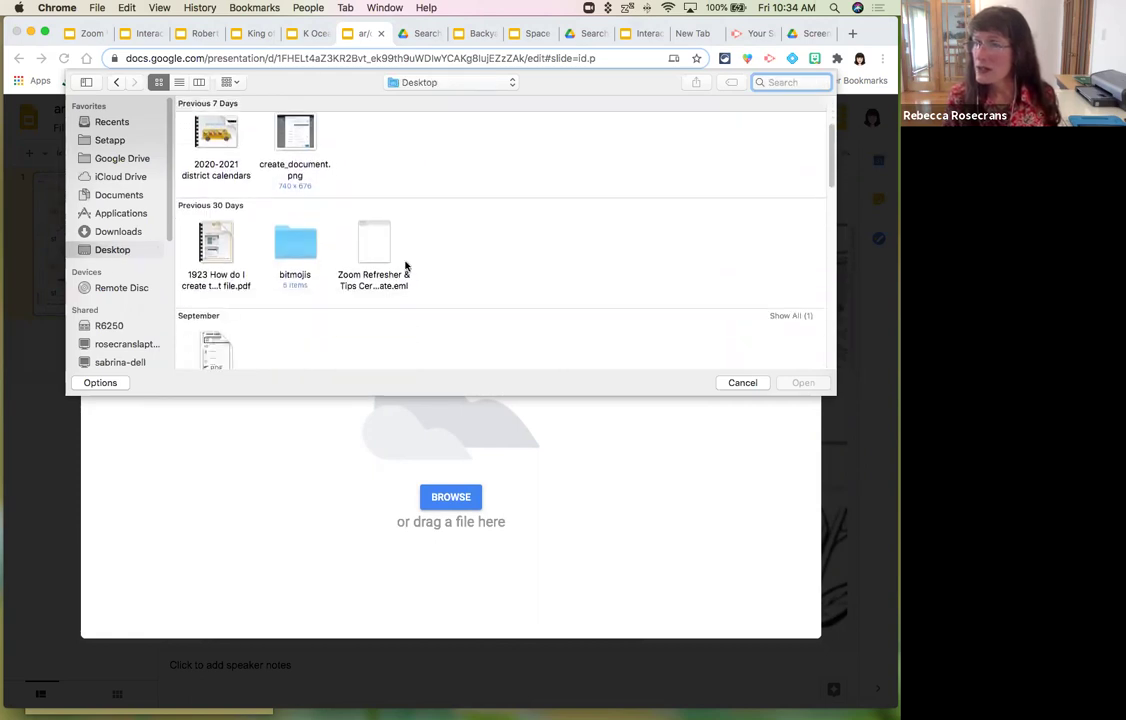
{"action": "scroll", "coordinate": [406, 266], "scroll_direction": "down", "scroll_amount": 3}
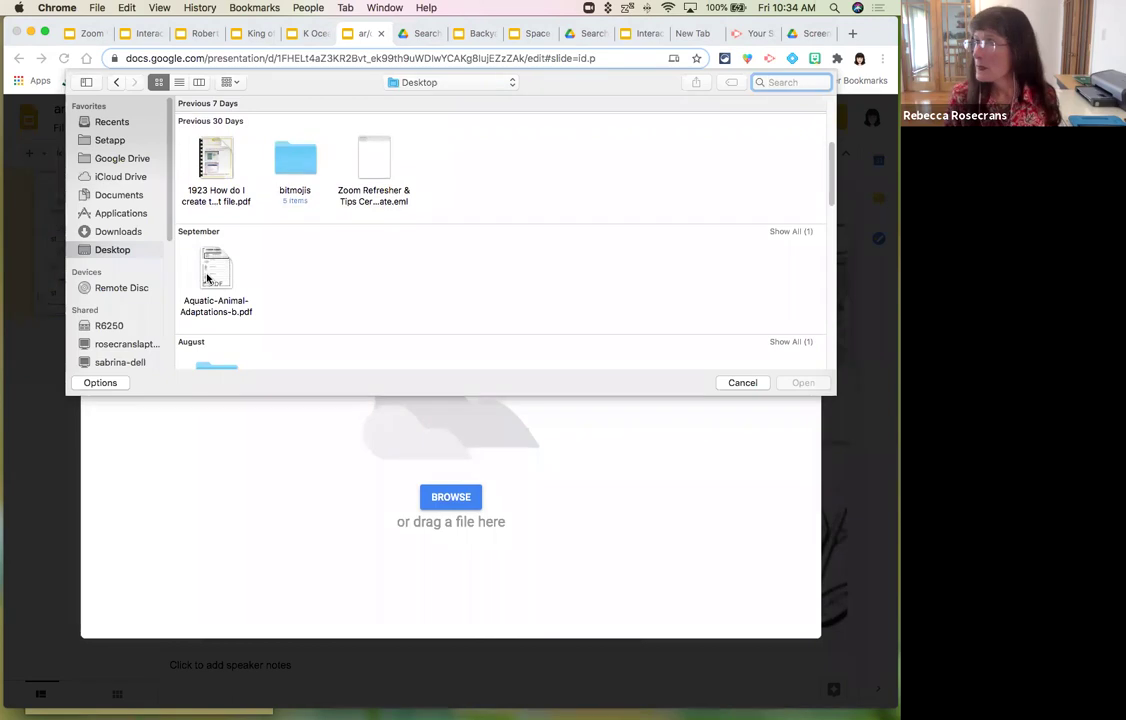
{"action": "scroll", "coordinate": [300, 300], "scroll_direction": "down", "scroll_amount": 2}
{"action": "scroll", "coordinate": [300, 298], "scroll_direction": "up", "scroll_amount": 7}
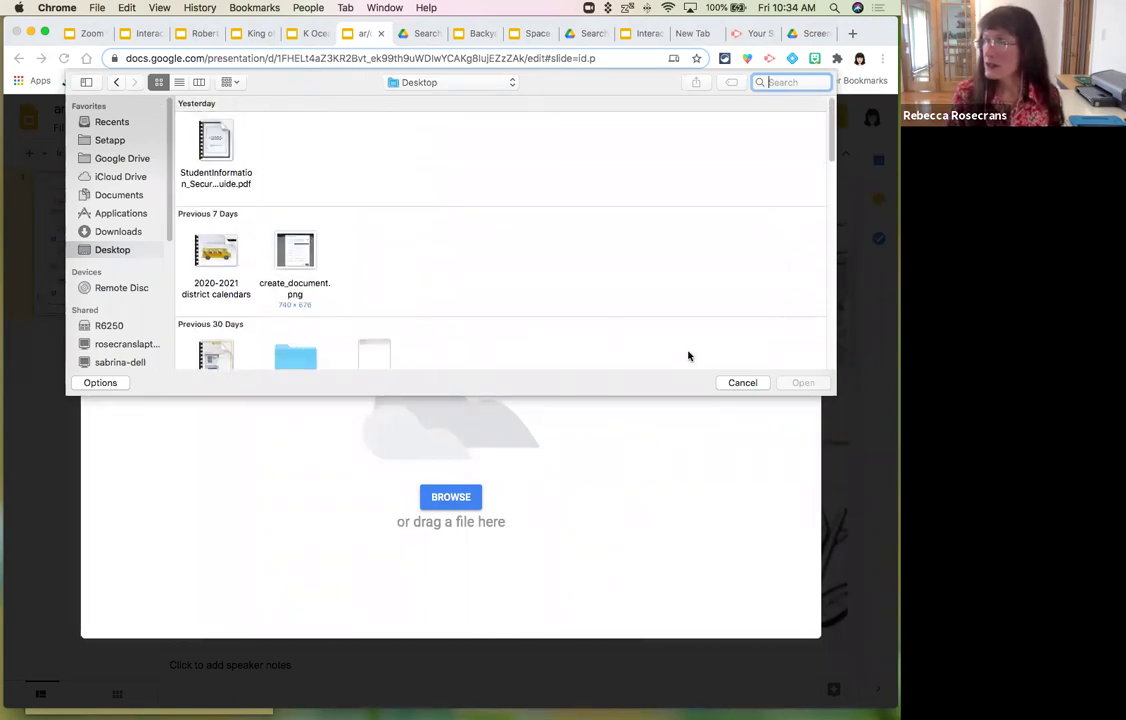
{"action": "left_click", "coordinate": [742, 383]}
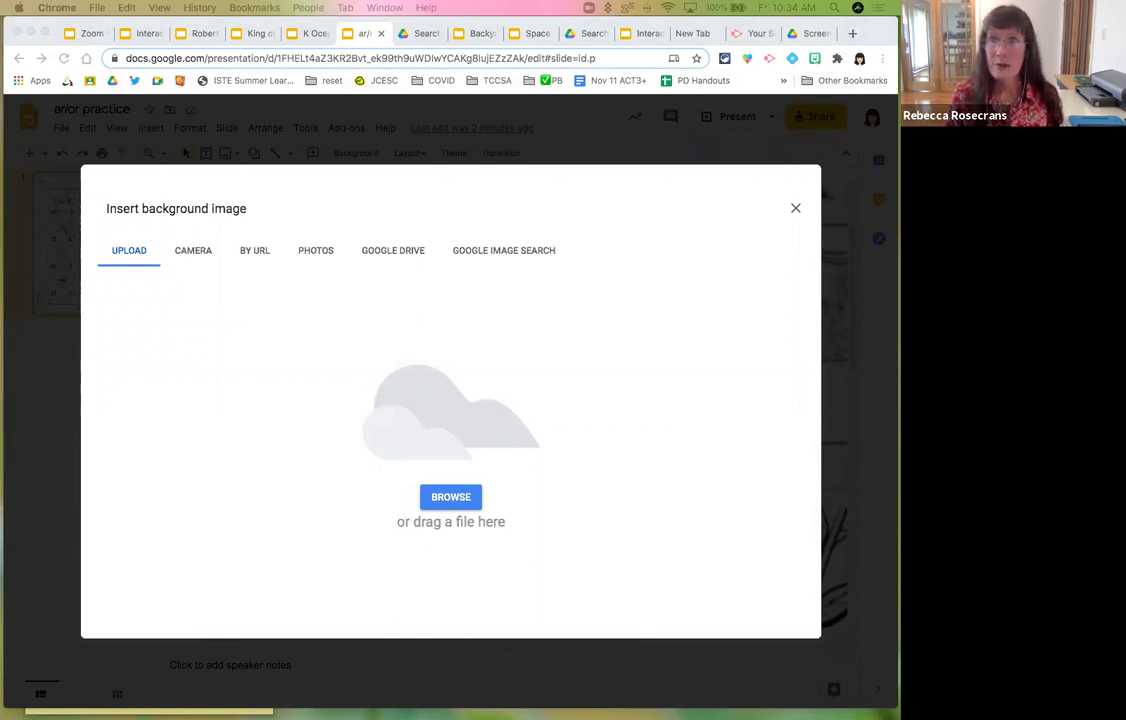
{"action": "left_click_drag", "start_coordinate": [20, 150], "coordinate": [344, 405]}
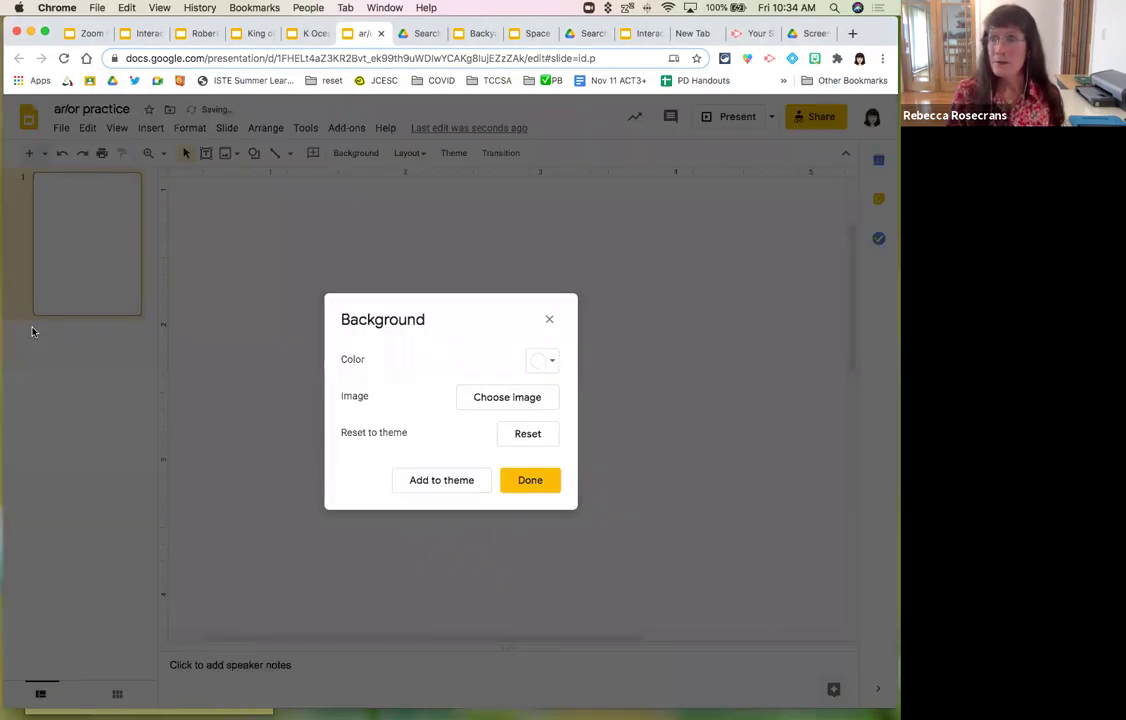
- Confirm the worksheet background, zoom back out to the whole slide, and dismiss the File menu
{"action": "left_click", "coordinate": [528, 481]}
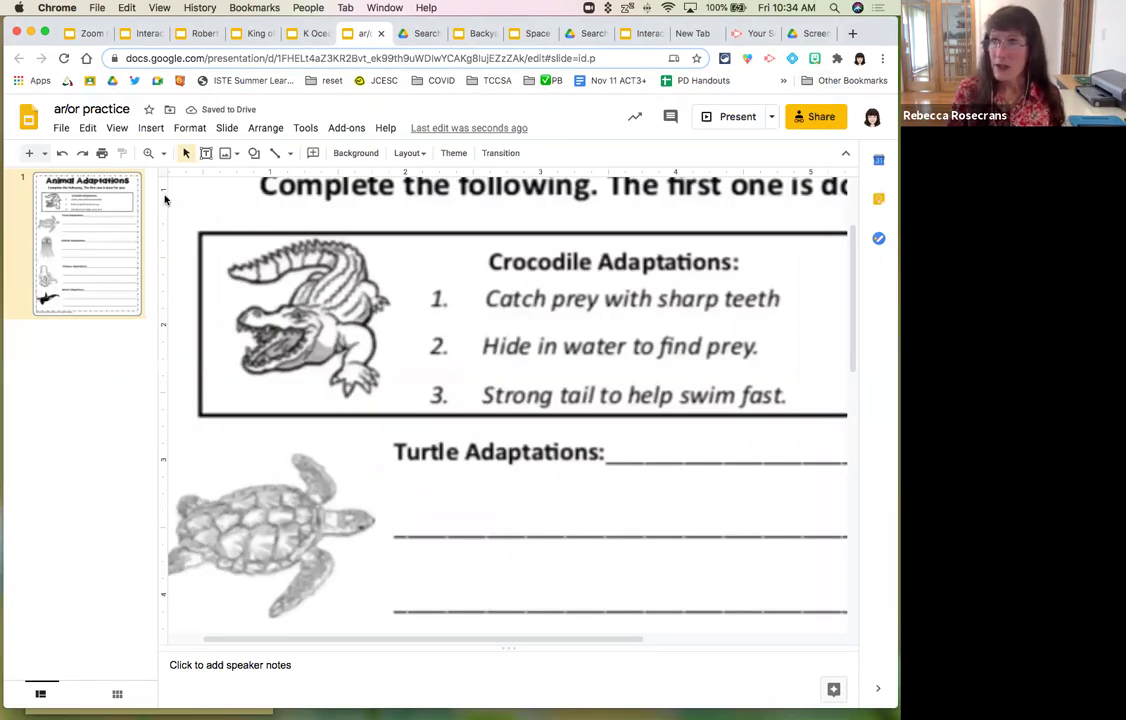
{"action": "left_click", "coordinate": [163, 153]}
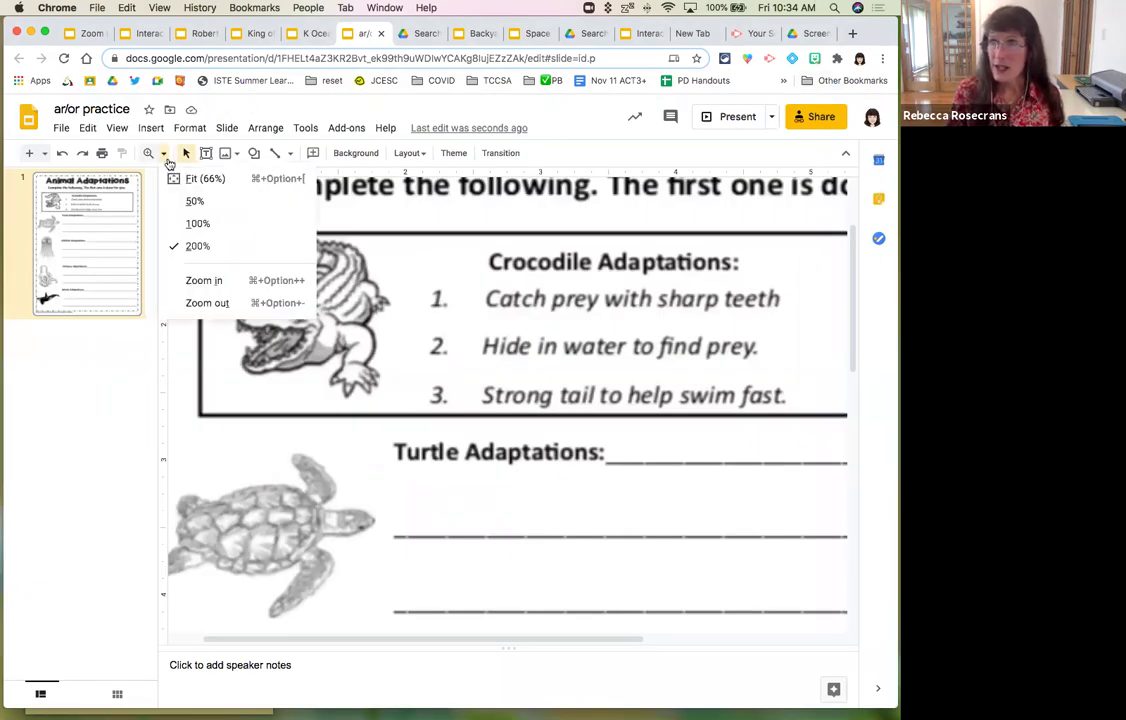
{"action": "left_click", "coordinate": [188, 224]}
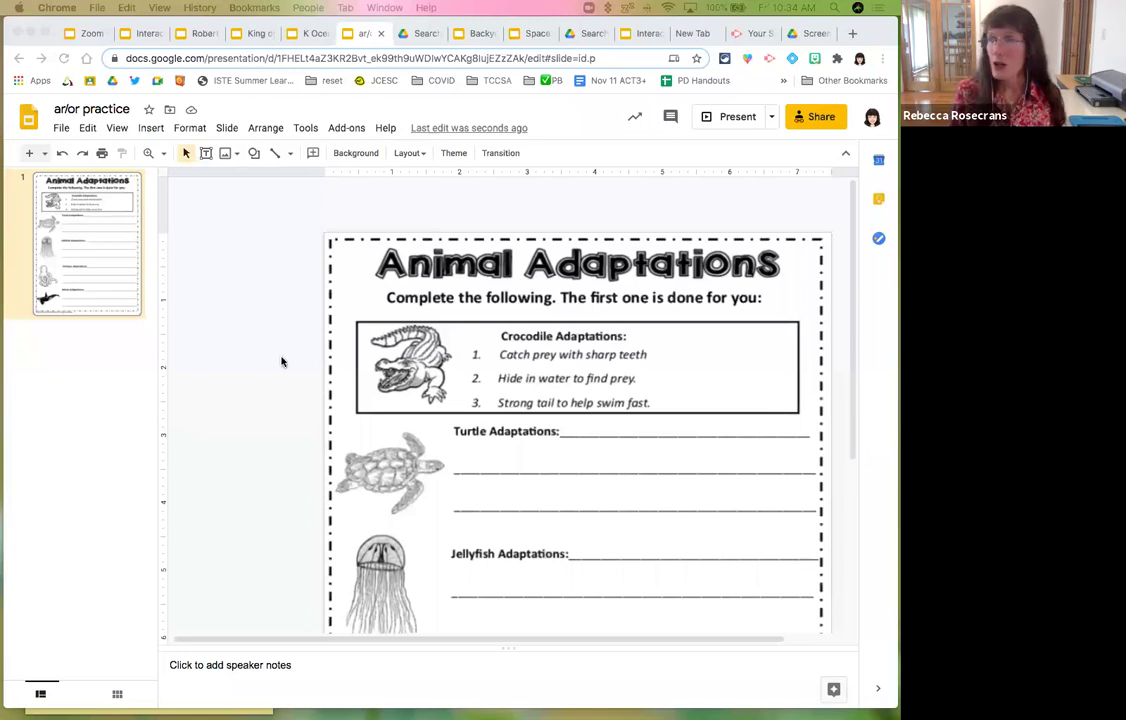
{"action": "left_click", "coordinate": [60, 131]}
{"action": "left_click", "coordinate": [61, 131]}
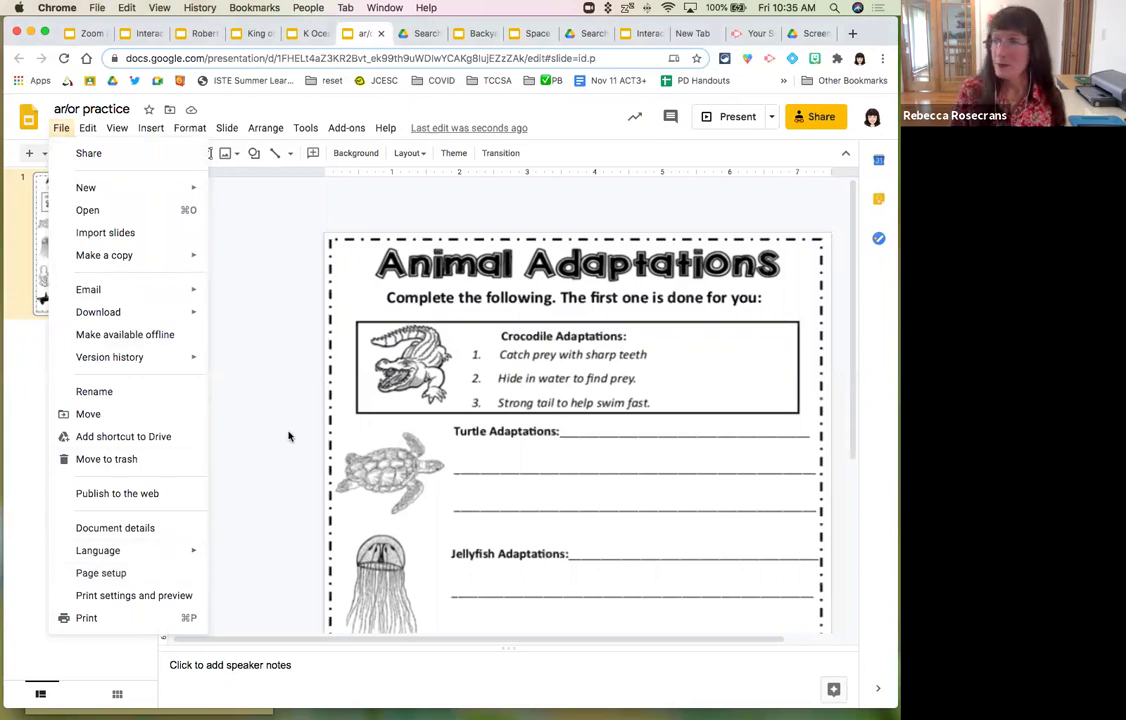
{"action": "left_click", "coordinate": [256, 380]}
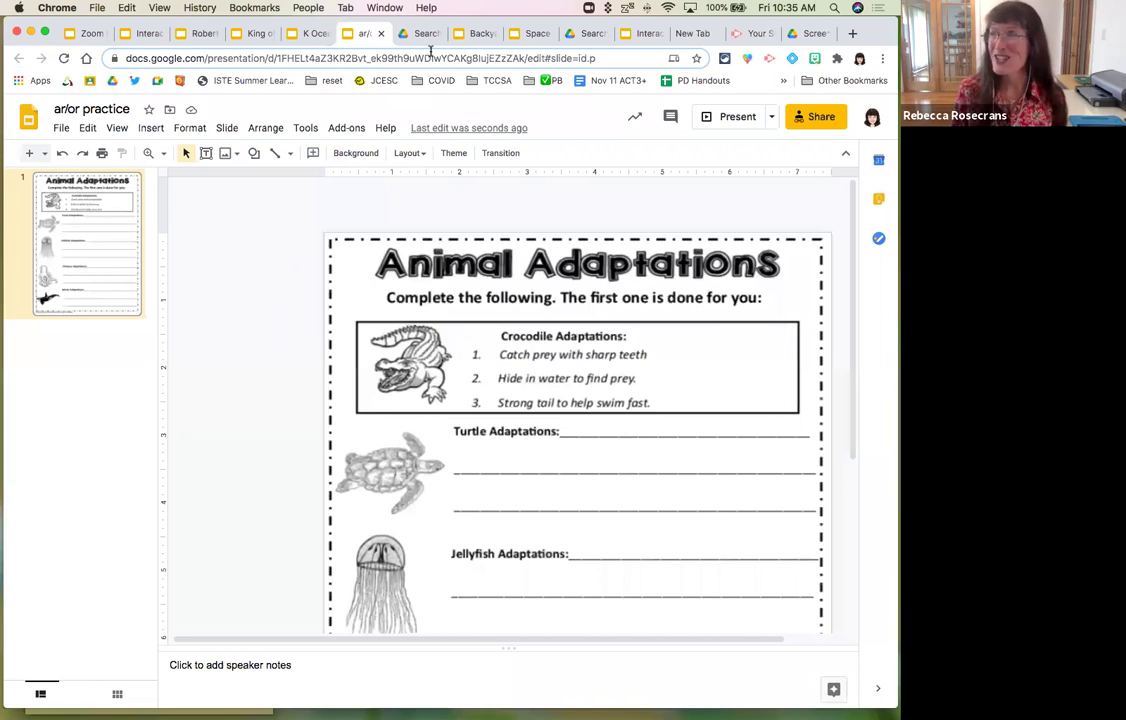
{"action": "left_click", "coordinate": [467, 35]}
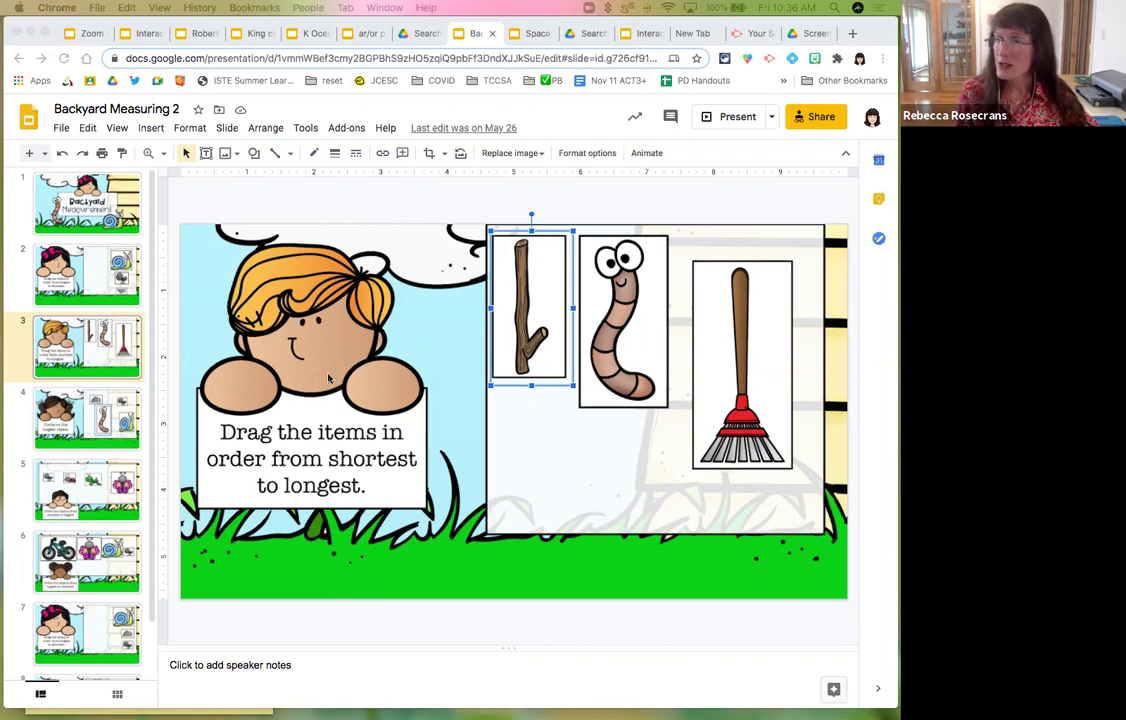
- Shift the stick, worm and rake tiles left, with the stick placed beside the boy
{"action": "left_click", "coordinate": [409, 342]}
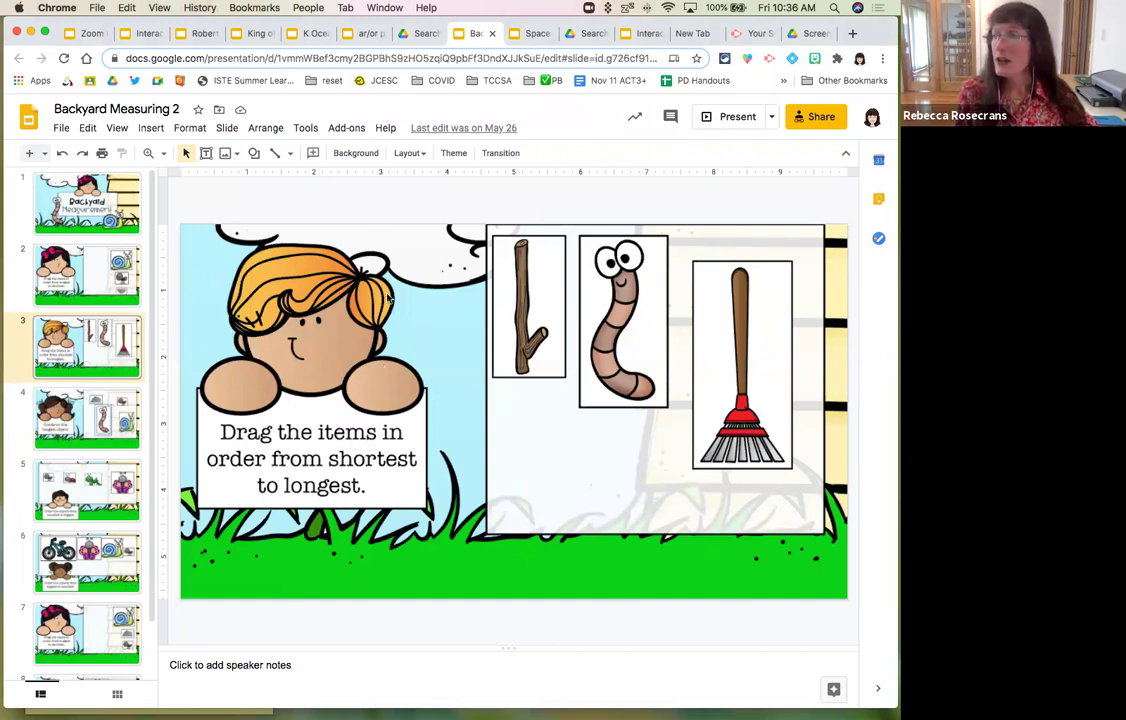
{"action": "left_click", "coordinate": [510, 294]}
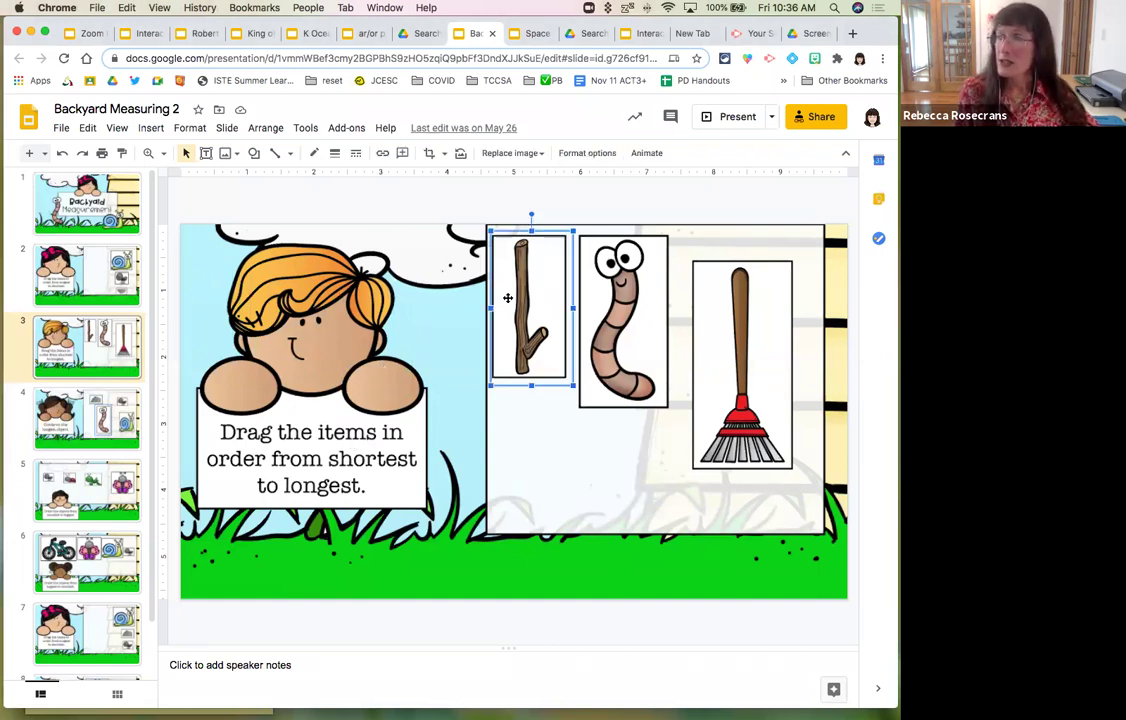
{"action": "left_click_drag", "start_coordinate": [530, 297], "coordinate": [464, 333]}
{"action": "left_click_drag", "start_coordinate": [623, 320], "coordinate": [588, 350]}
{"action": "left_click_drag", "start_coordinate": [732, 348], "coordinate": [672, 360]}
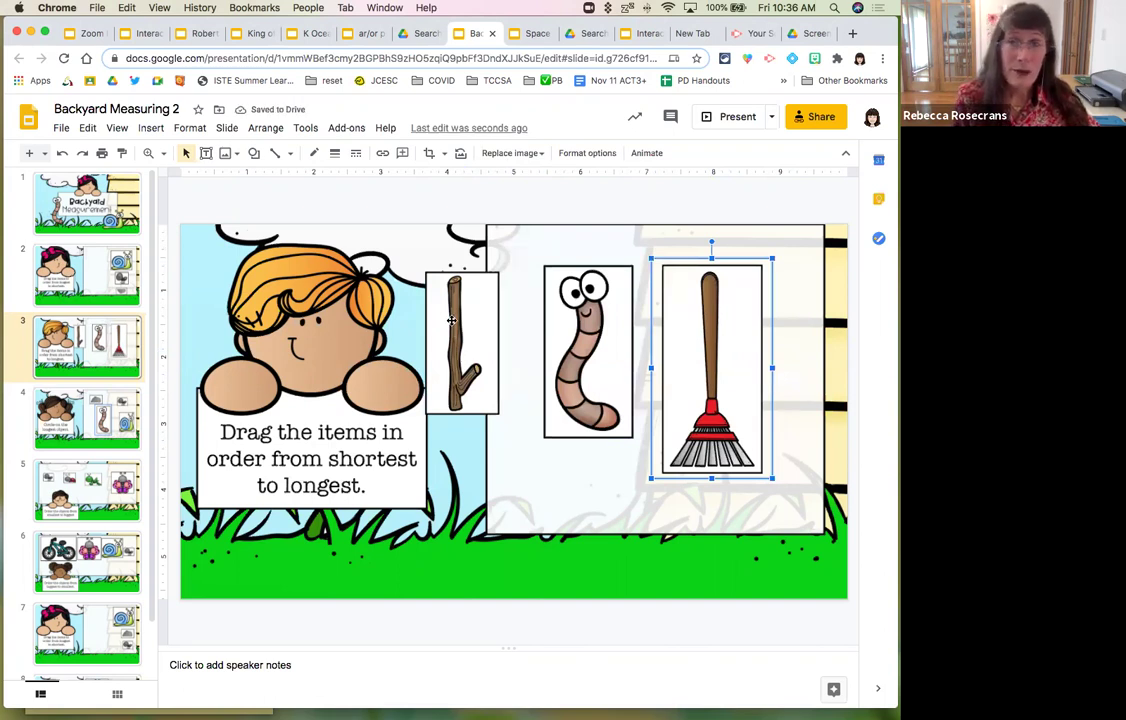
- Reposition the stick picture inside its crop frame and exit cropping
{"action": "double_click", "coordinate": [453, 320]}
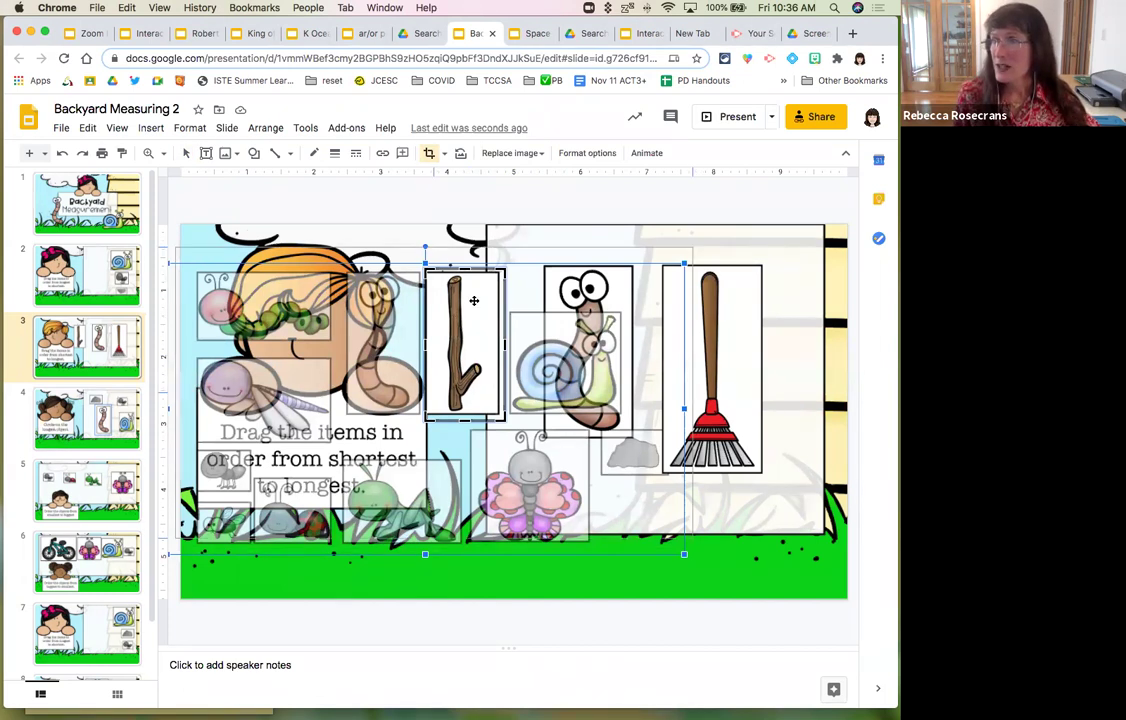
{"action": "left_click_drag", "start_coordinate": [478, 288], "coordinate": [508, 223]}
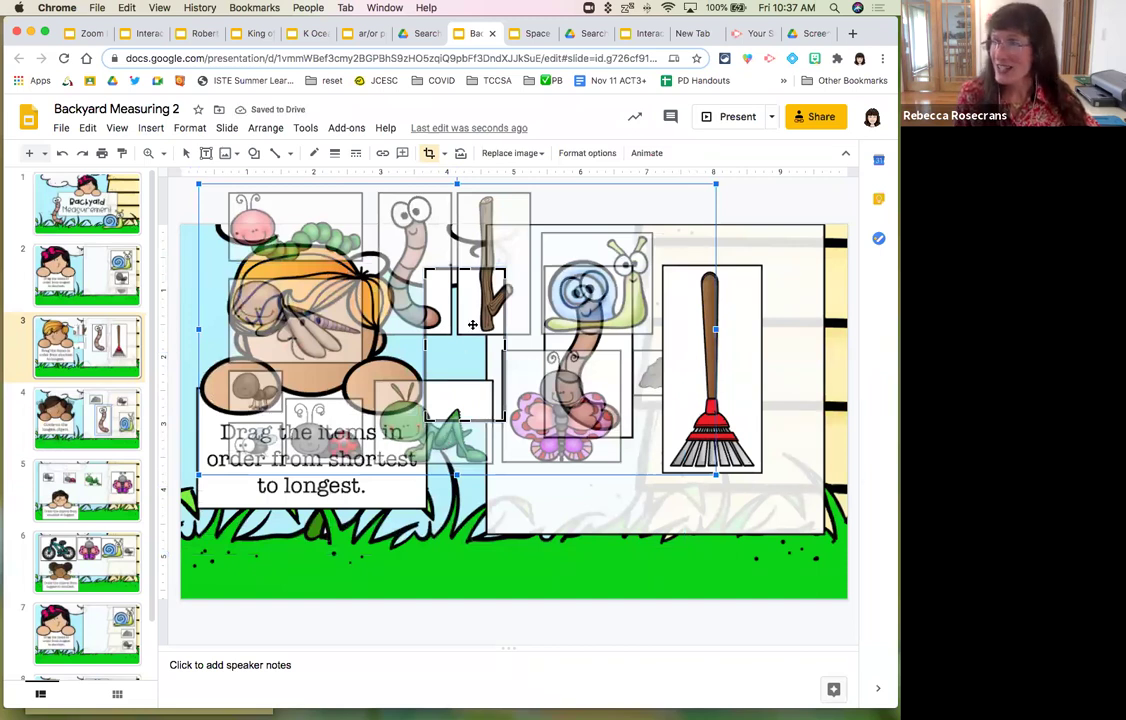
{"action": "left_click_drag", "start_coordinate": [481, 300], "coordinate": [464, 351]}
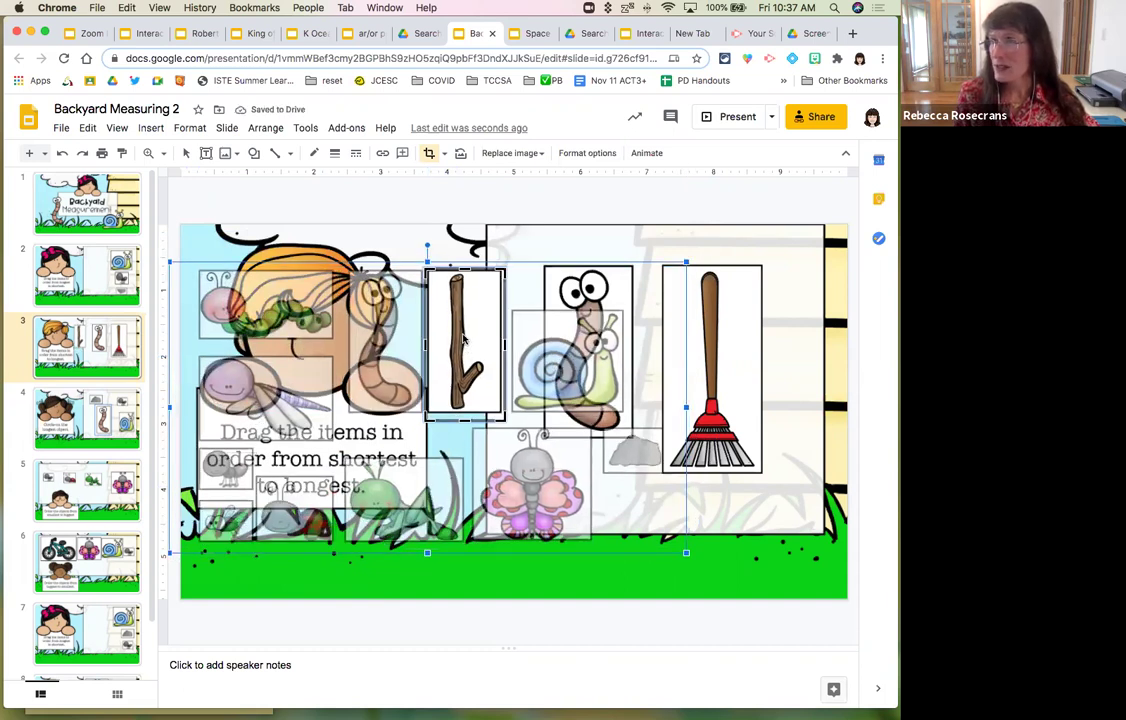
{"action": "key", "text": "Escape"}
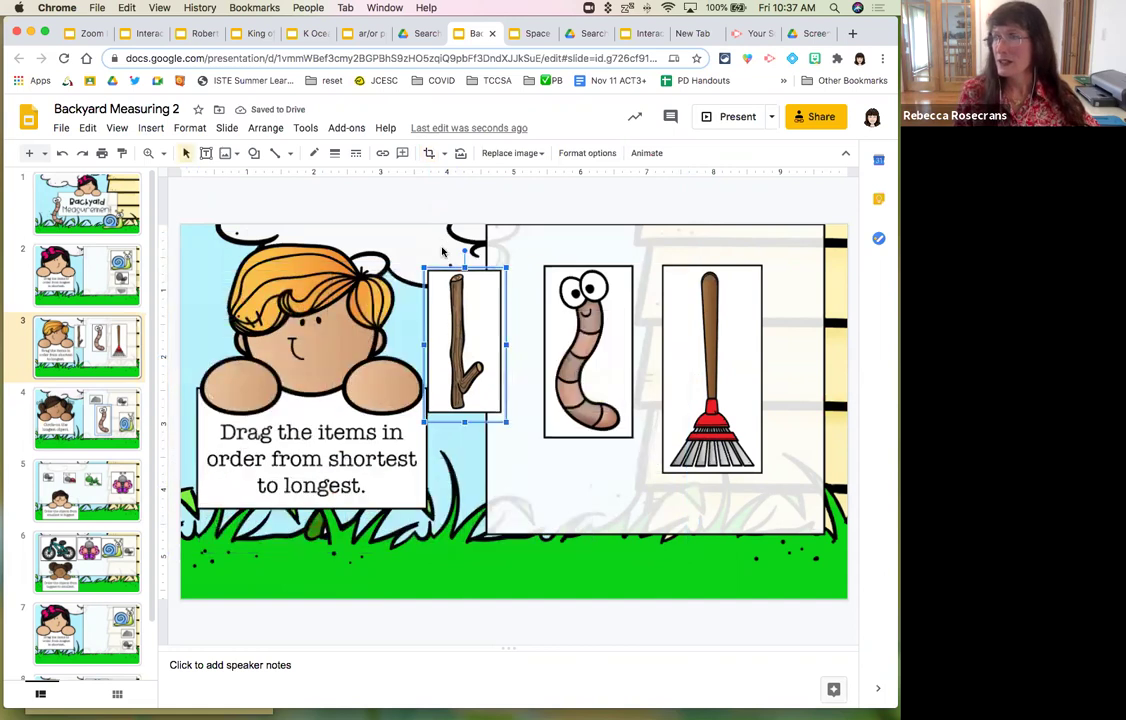
- Copy the stick image and add a new blank-layout slide 4 after slide 3
{"action": "right_click", "coordinate": [444, 272]}
{"action": "left_click", "coordinate": [477, 256]}
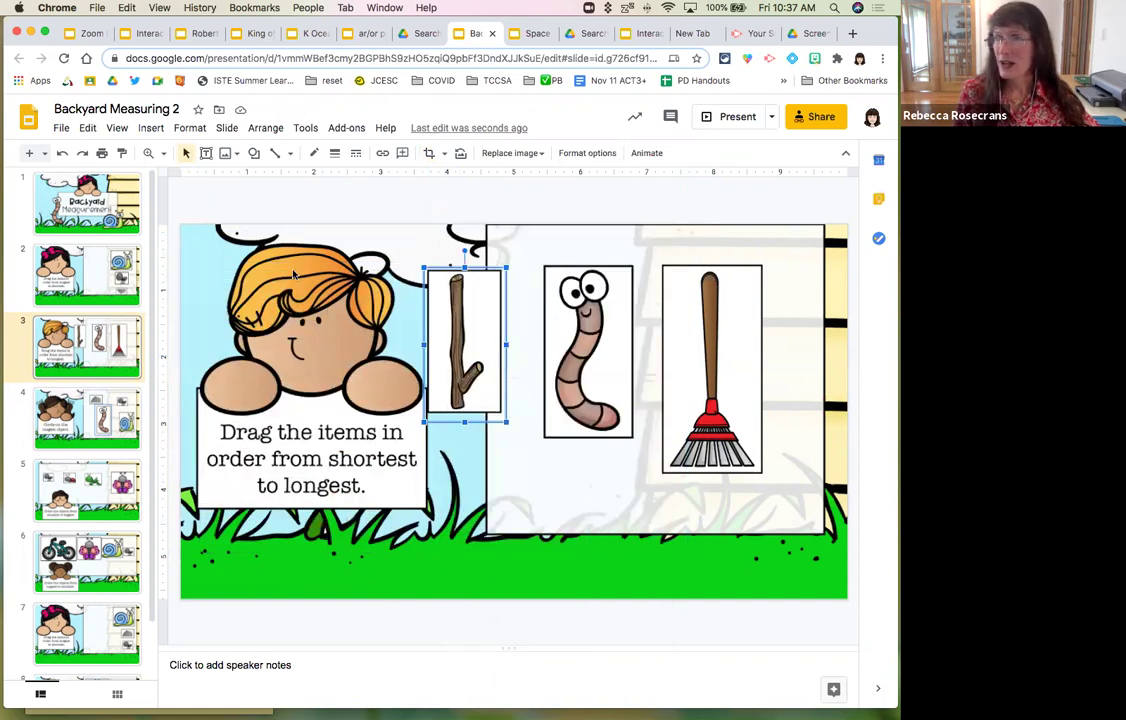
{"action": "left_click", "coordinate": [30, 153]}
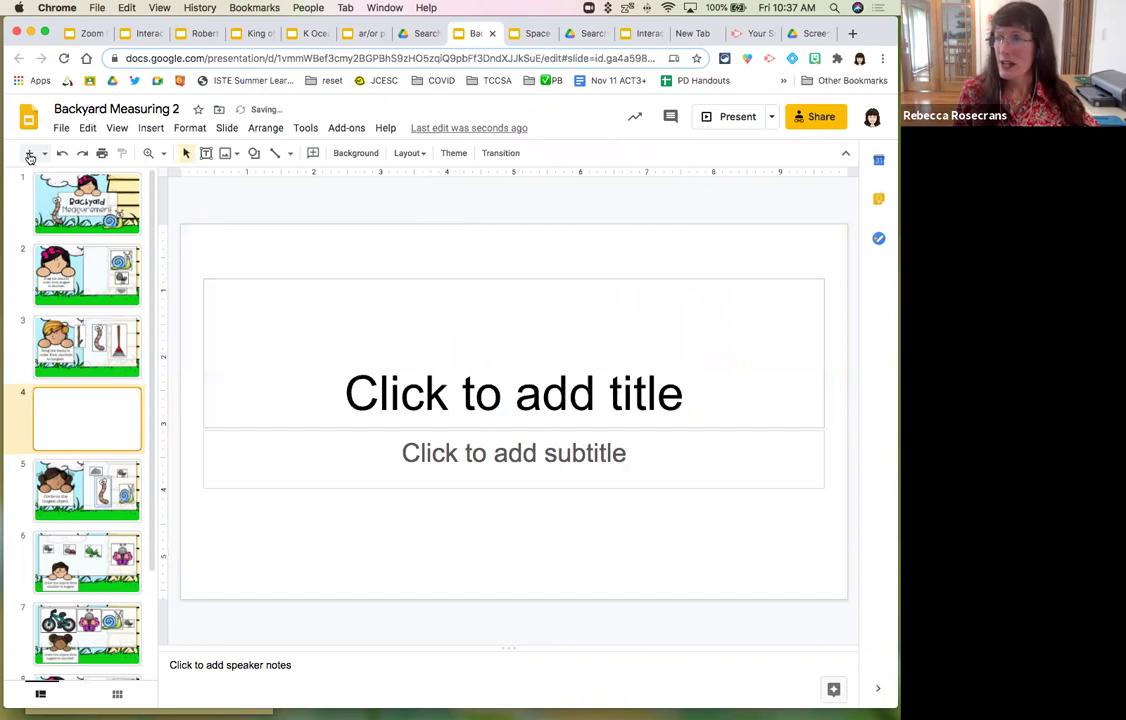
{"action": "right_click", "coordinate": [113, 412]}
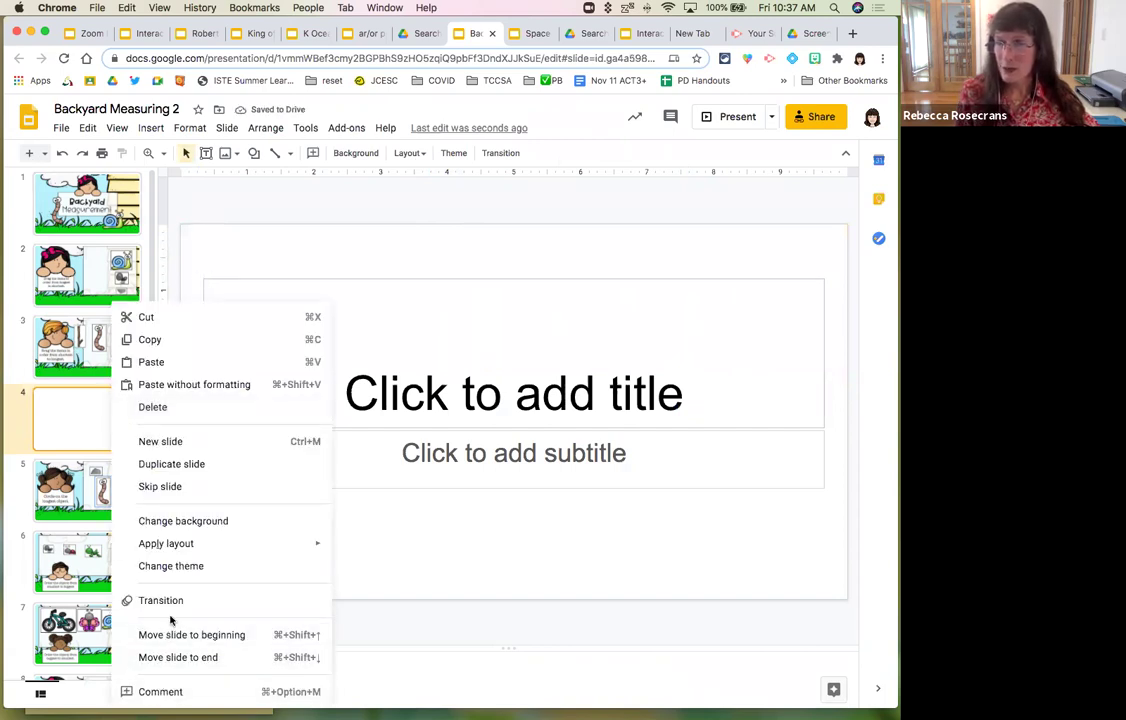
{"action": "mouse_move", "coordinate": [191, 556]}
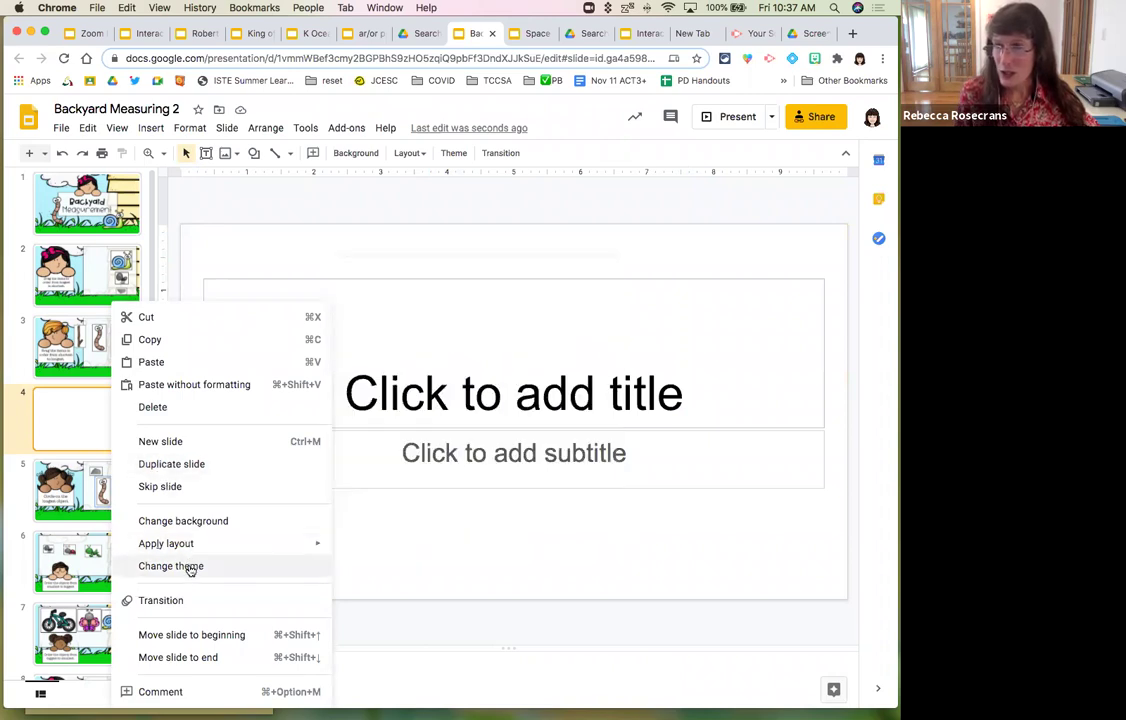
{"action": "mouse_move", "coordinate": [317, 546]}
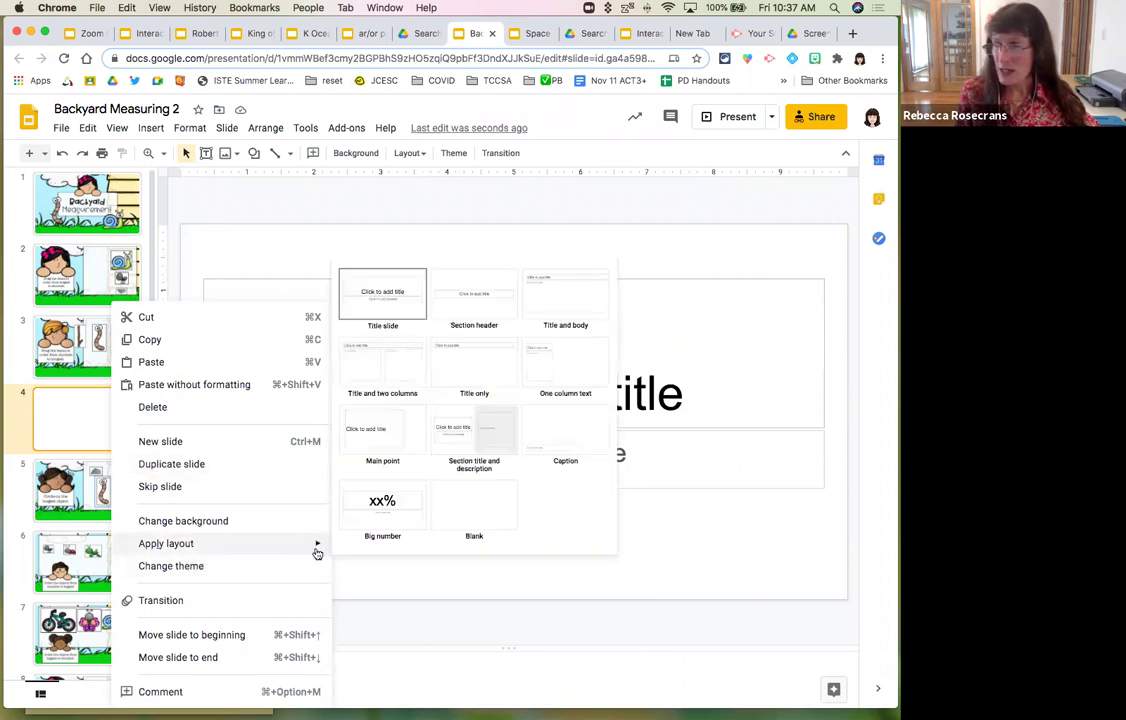
{"action": "left_click", "coordinate": [455, 520]}
- Paste the stick image onto slide 4 and crop it to just the stick
{"action": "right_click", "coordinate": [344, 427]}
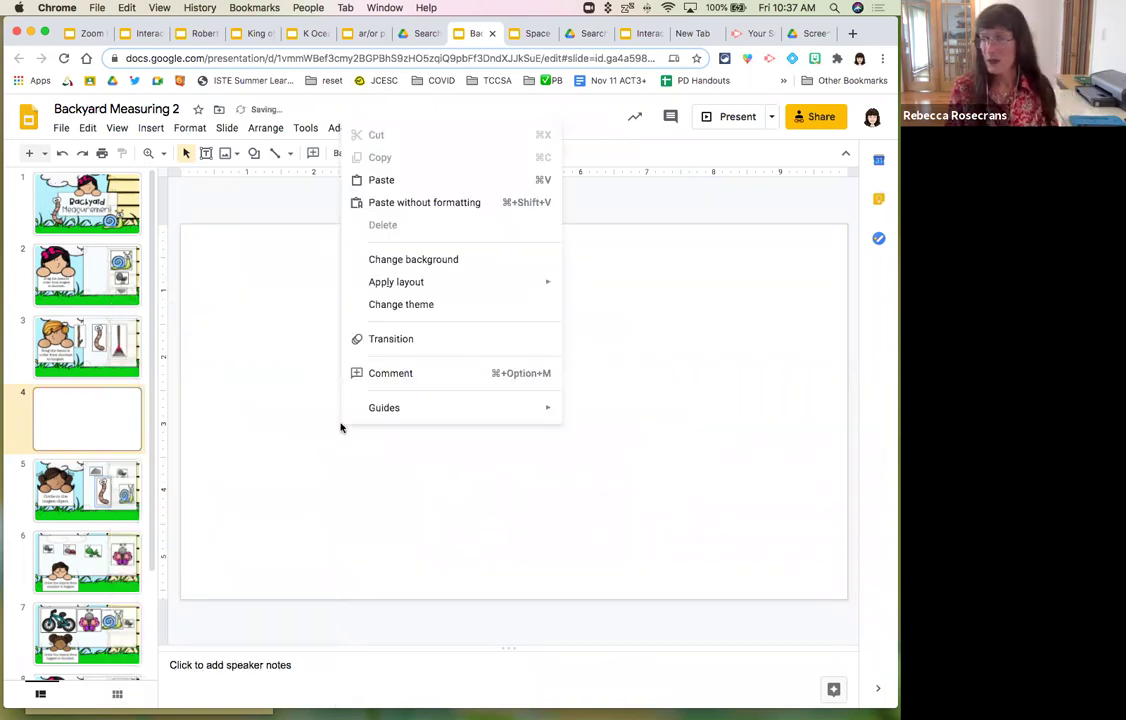
{"action": "left_click", "coordinate": [381, 181]}
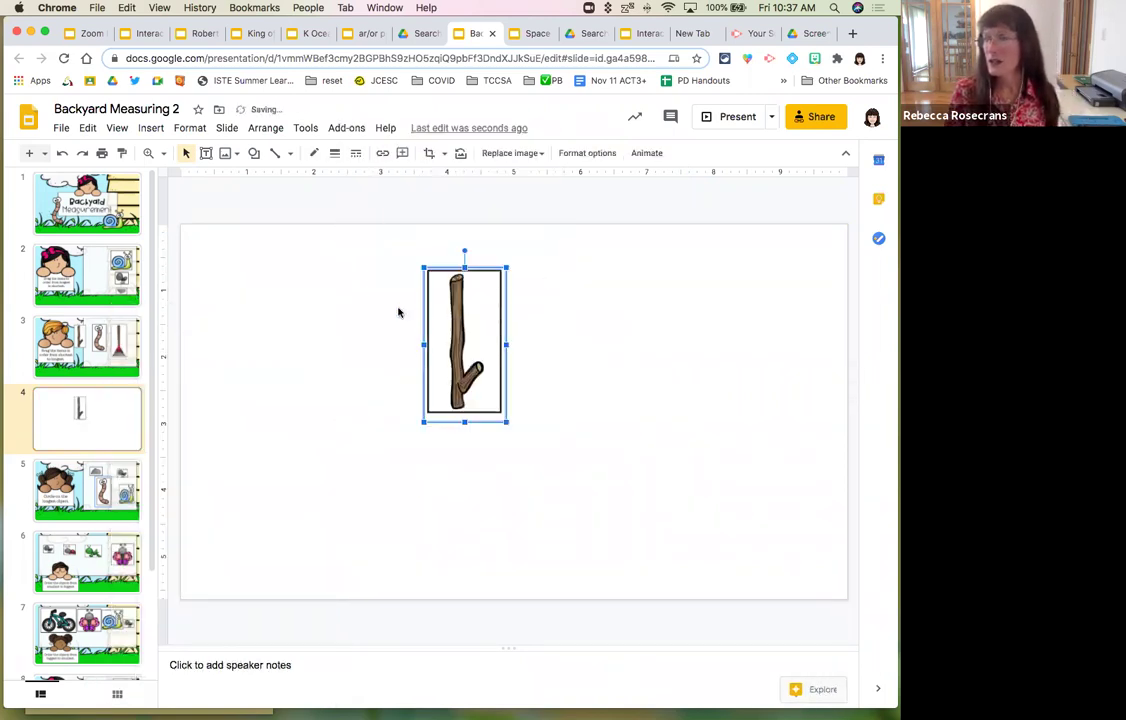
{"action": "double_click", "coordinate": [443, 341]}
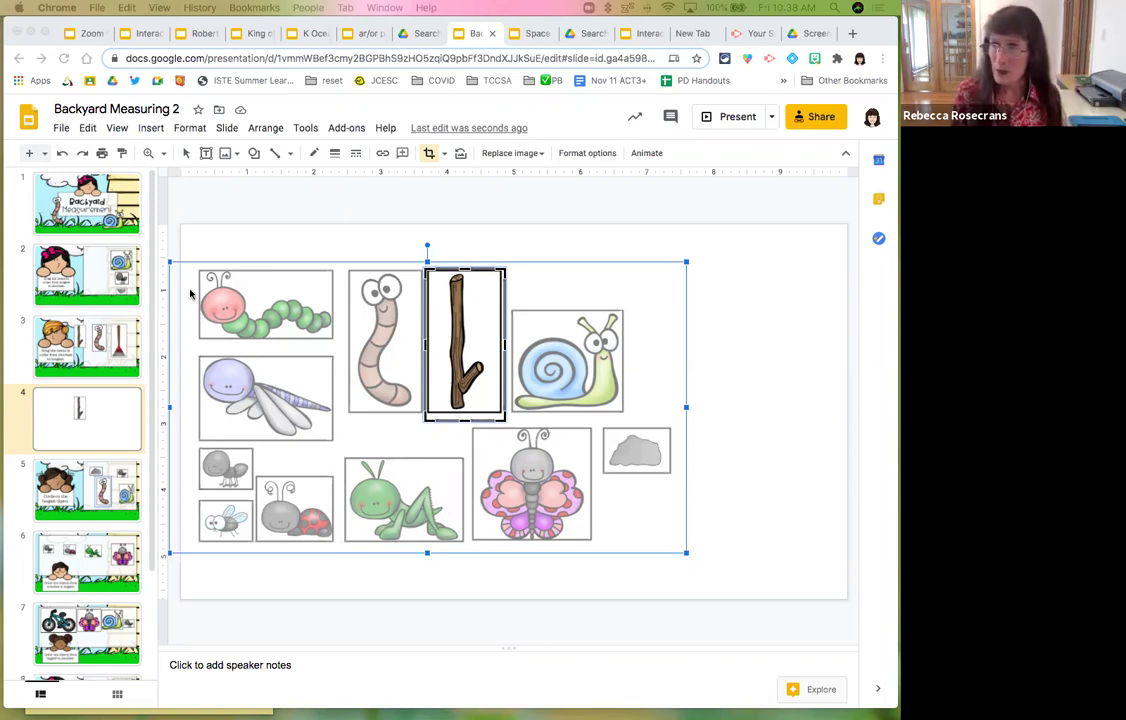
{"action": "left_click", "coordinate": [178, 210]}
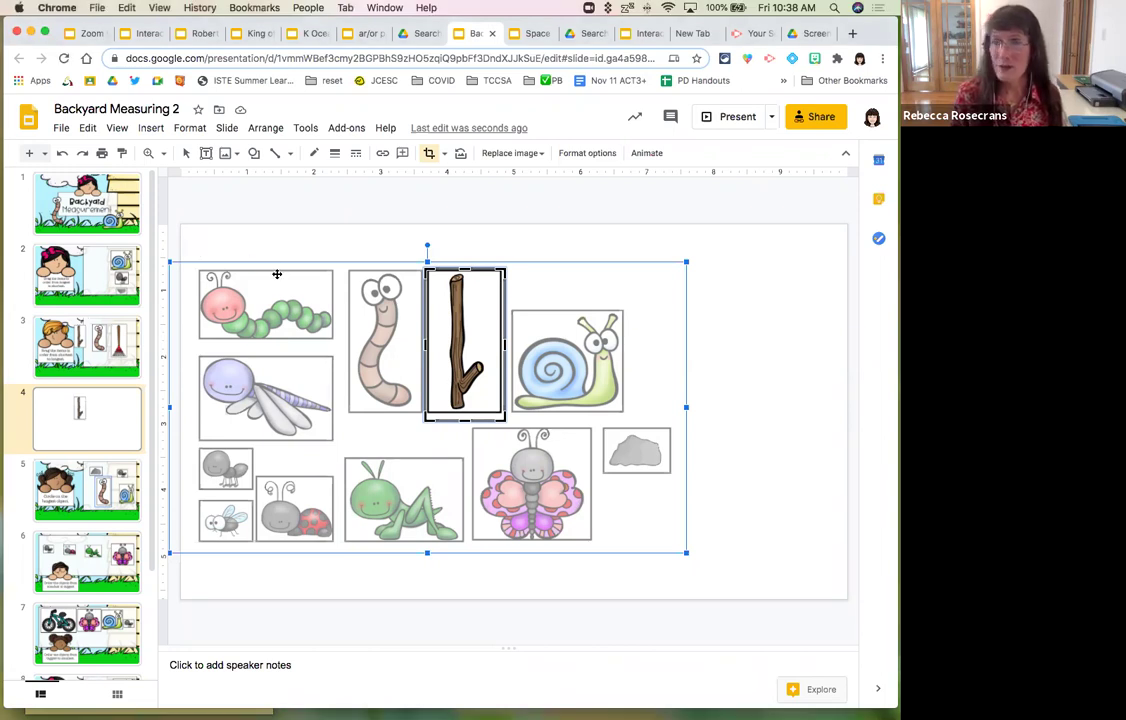
{"action": "key", "text": "super+z"}
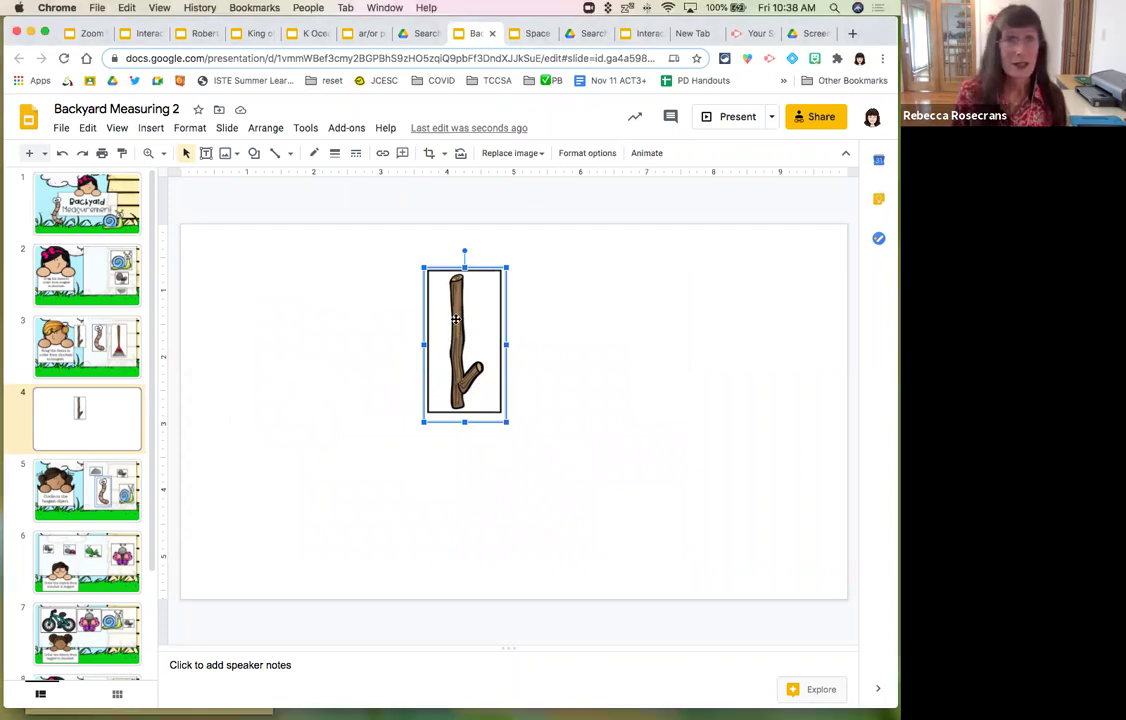
{"action": "left_click", "coordinate": [377, 297]}
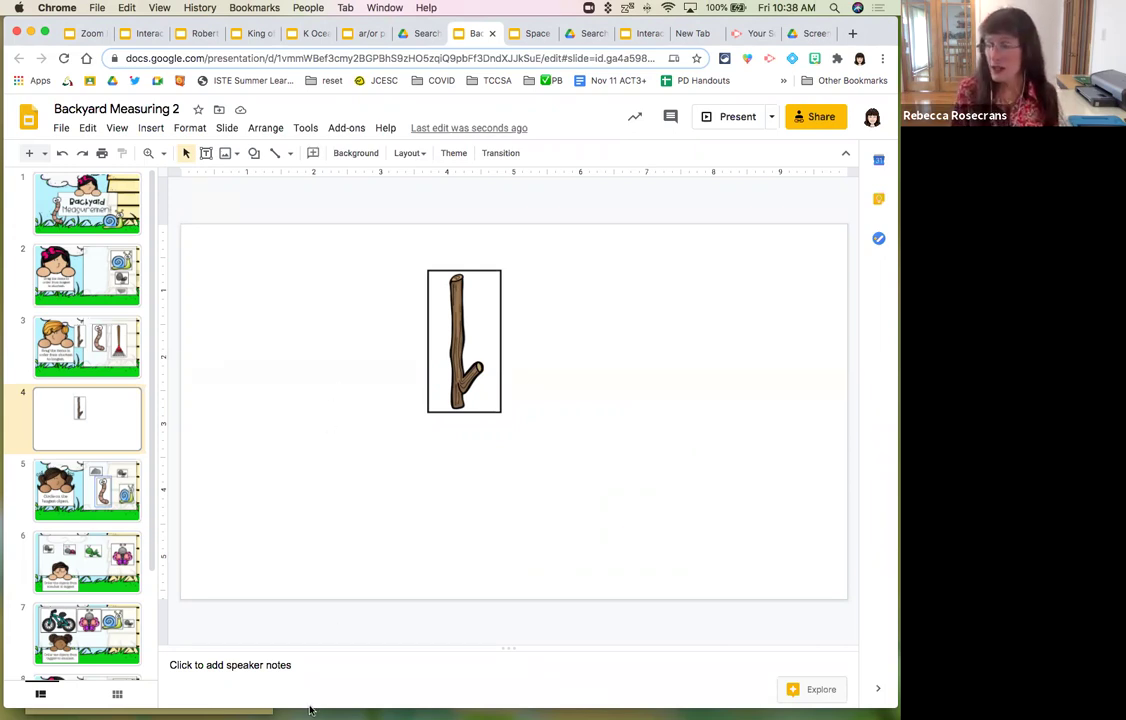
- Take a Grab selection screenshot around the bordered stick tile, then return to Chrome
{"action": "mouse_move", "coordinate": [311, 708]}
{"action": "left_click", "coordinate": [274, 697]}
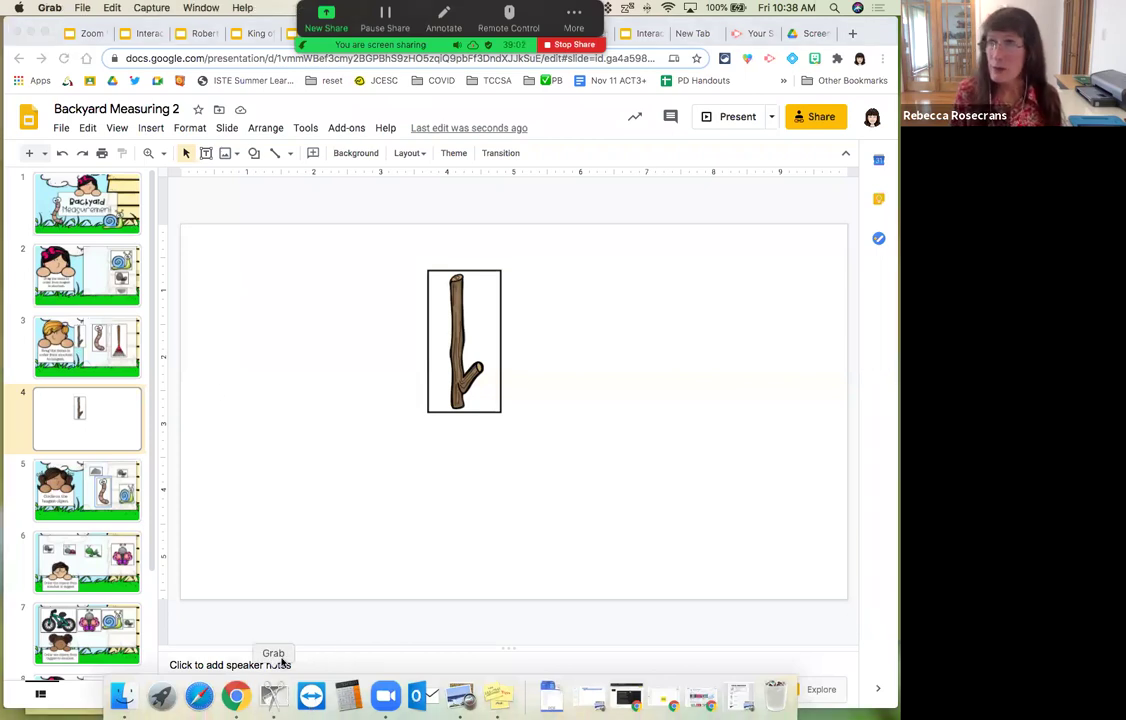
{"action": "left_click", "coordinate": [152, 8]}
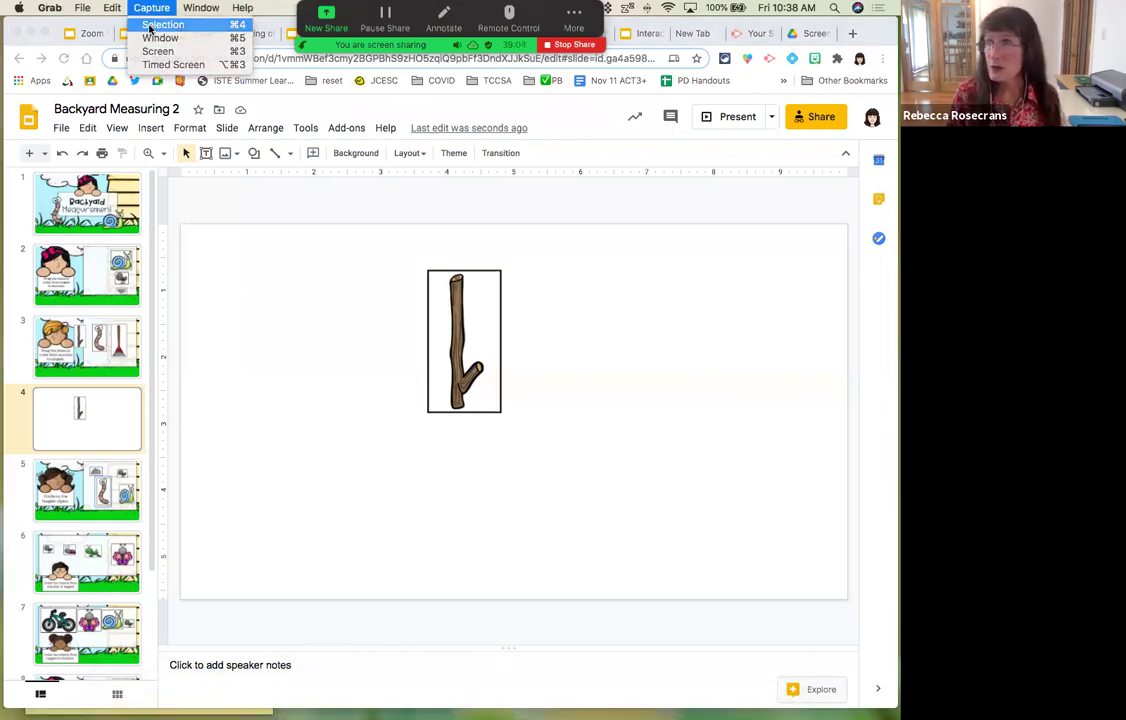
{"action": "left_click", "coordinate": [160, 22]}
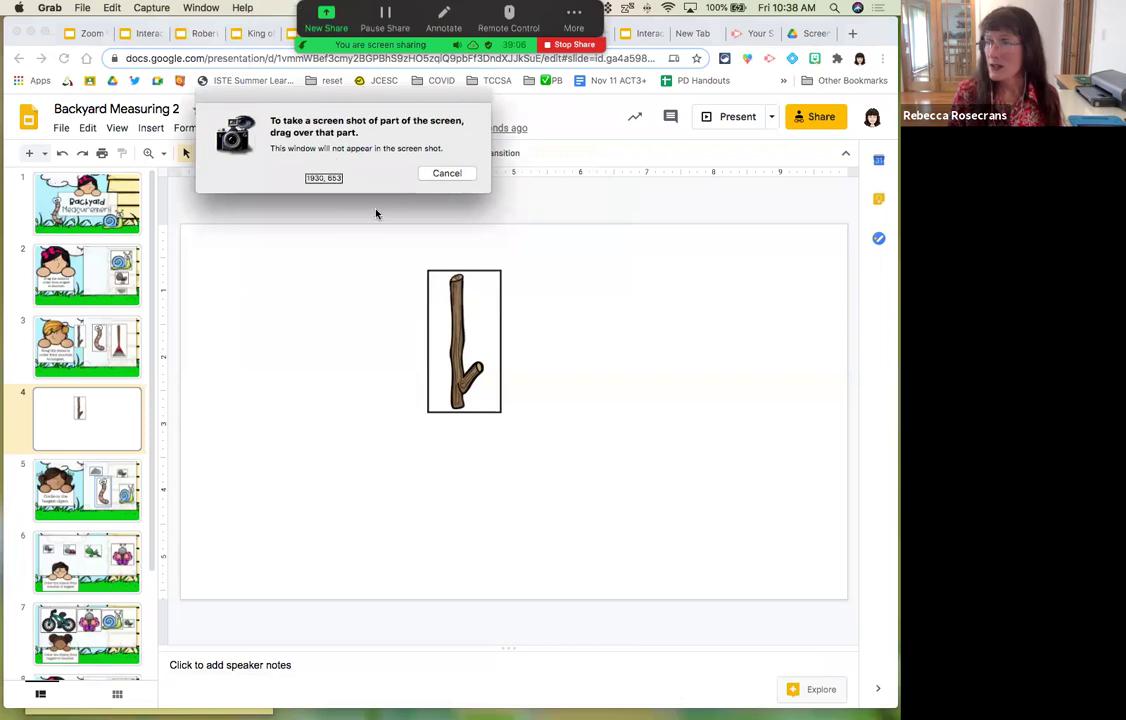
{"action": "left_click_drag", "start_coordinate": [425, 268], "coordinate": [505, 418]}
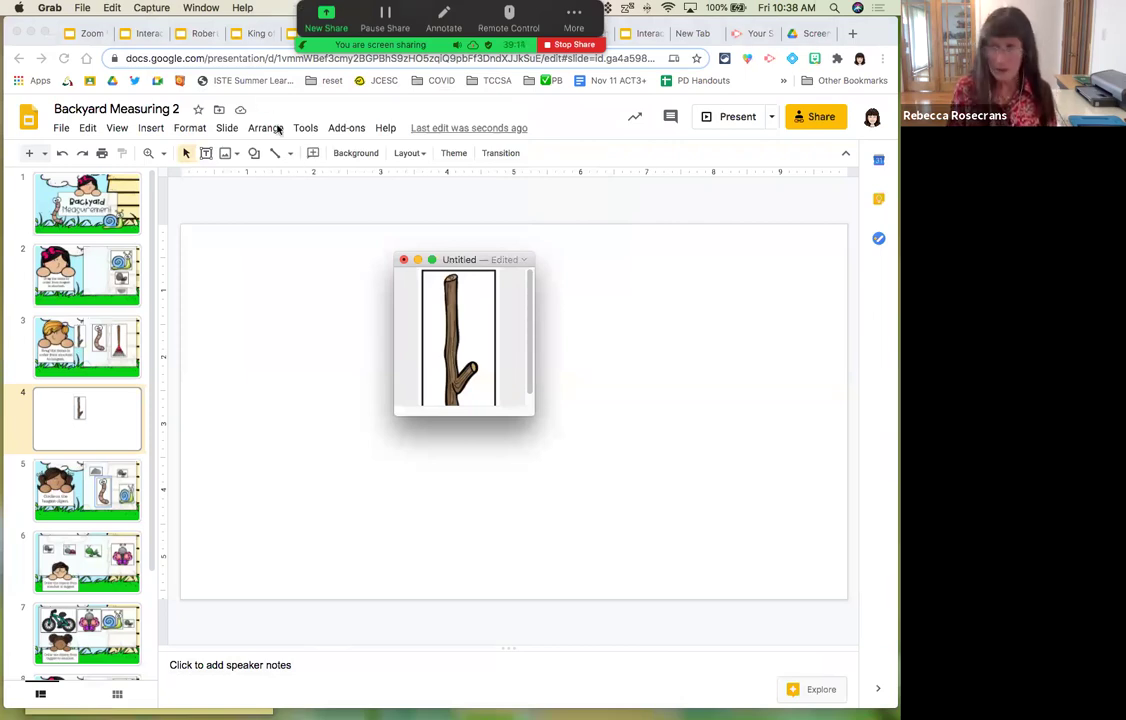
{"action": "left_click", "coordinate": [240, 471]}
- Paste the stick capture and move it to the slide's top right
{"action": "key", "text": "super+v"}
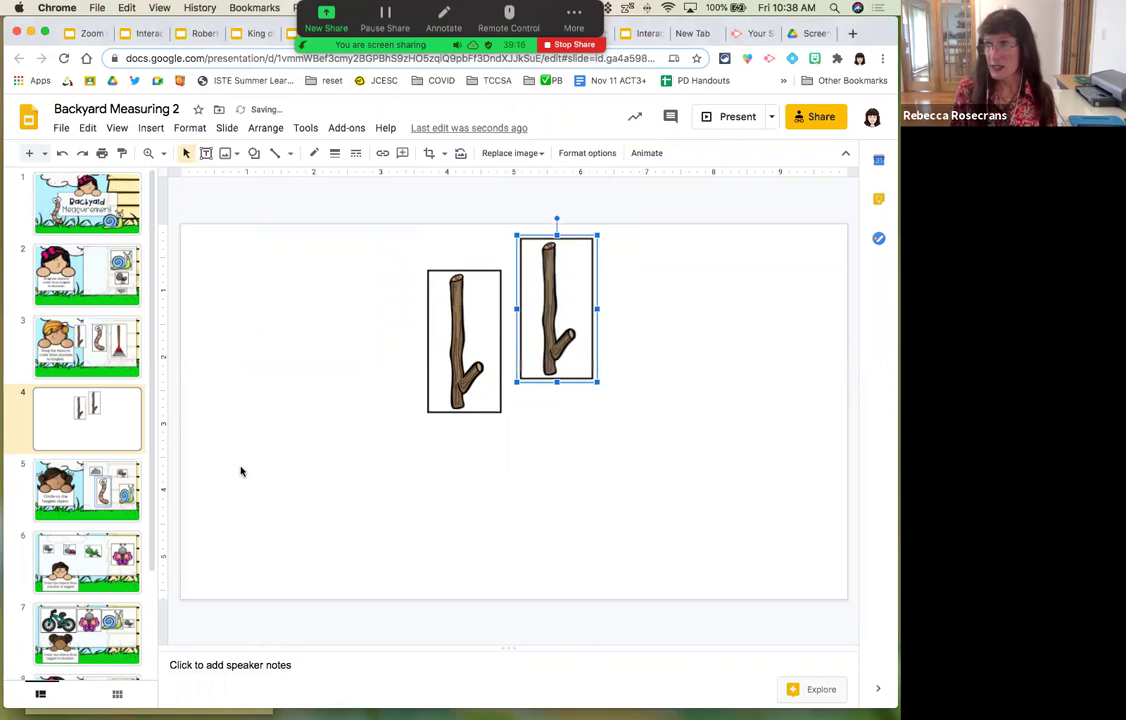
{"action": "left_click_drag", "start_coordinate": [544, 317], "coordinate": [800, 286]}
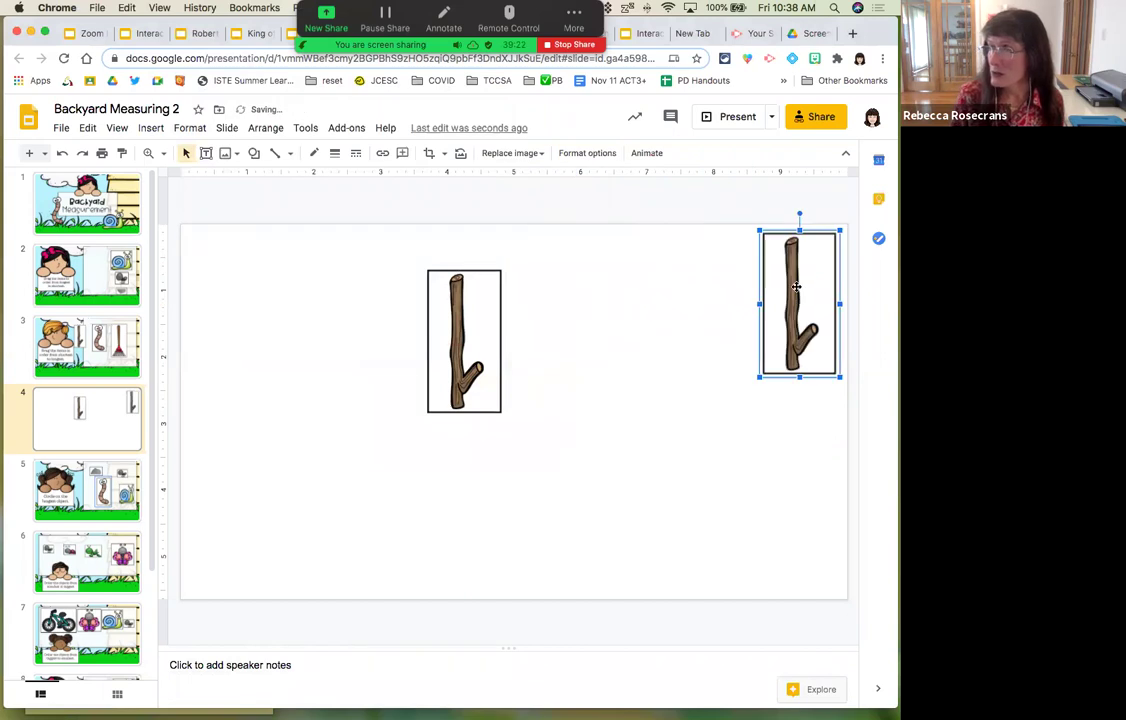
{"action": "double_click", "coordinate": [796, 290]}
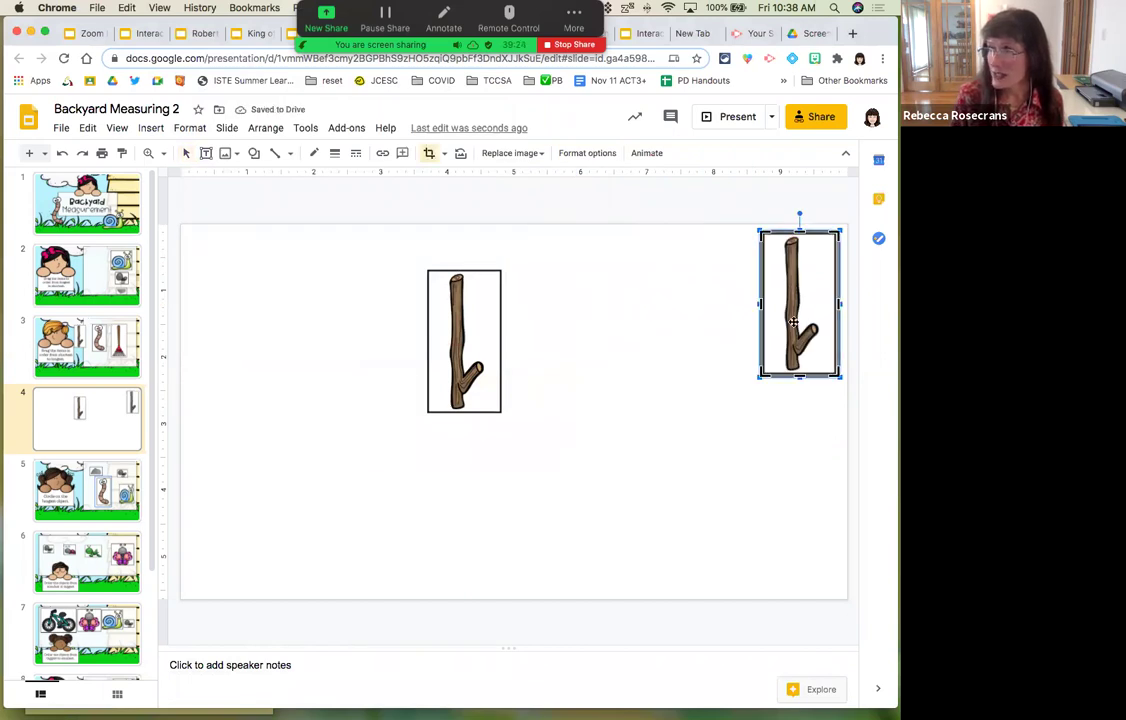
{"action": "key", "text": "Escape"}
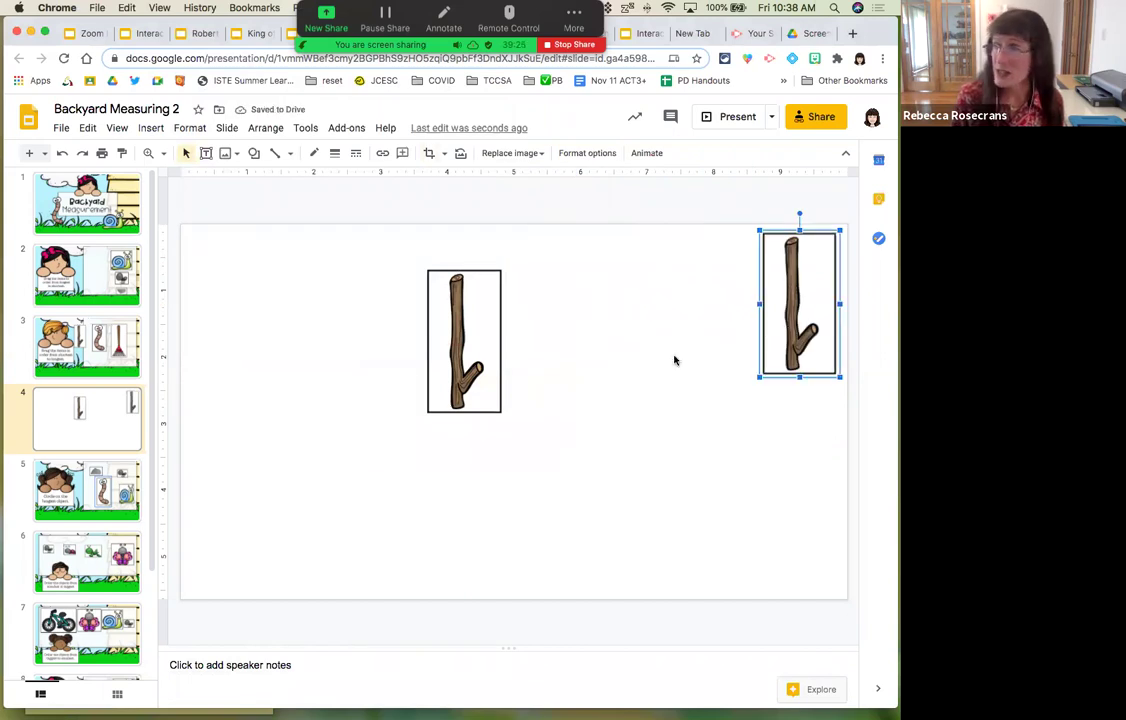
- Widen the original stick picture's crop to reveal the neighbouring bug pictures
{"action": "double_click", "coordinate": [460, 347]}
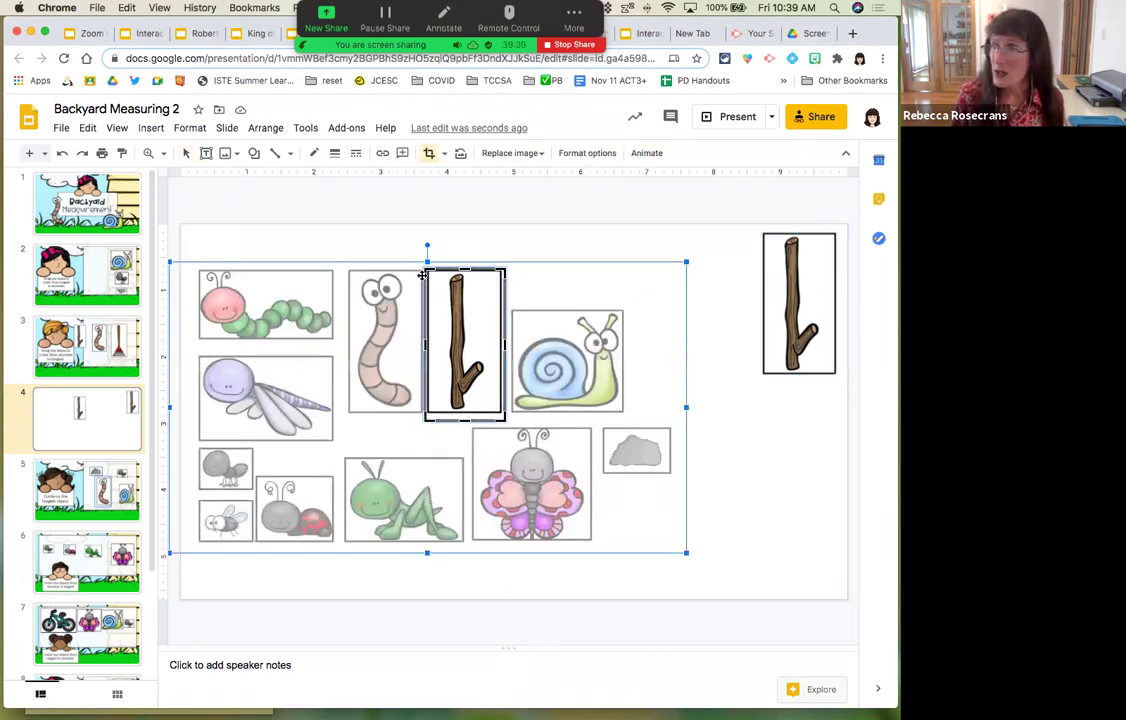
{"action": "left_click_drag", "start_coordinate": [426, 268], "coordinate": [188, 266]}
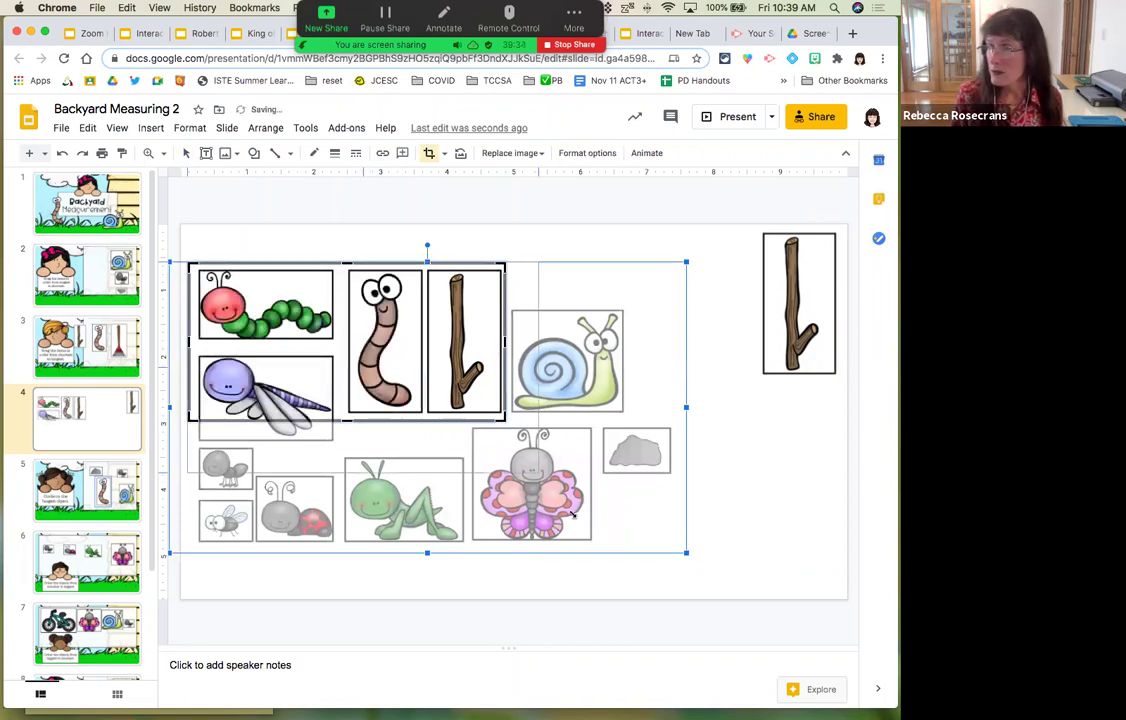
{"action": "mouse_move", "coordinate": [686, 552]}
{"action": "left_mouse_down"}
{"action": "mouse_move", "coordinate": [658, 558]}
{"action": "mouse_move", "coordinate": [684, 553]}
{"action": "left_mouse_up"}
{"action": "key", "text": "Escape"}
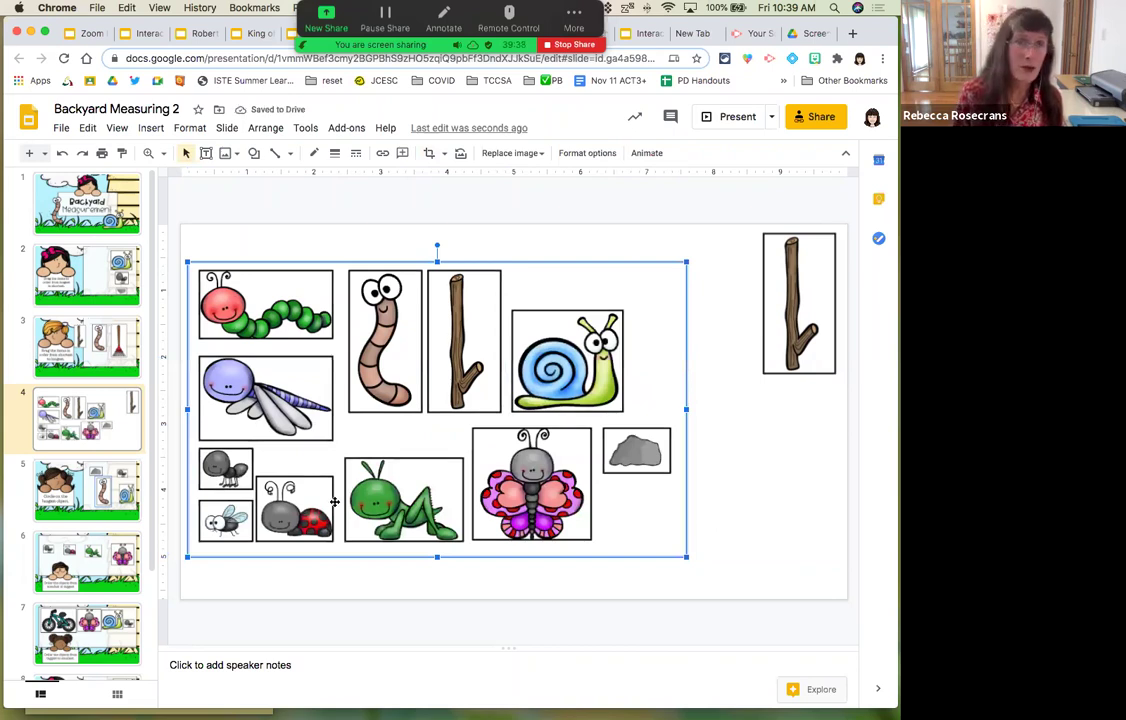
{"action": "left_click", "coordinate": [264, 229]}
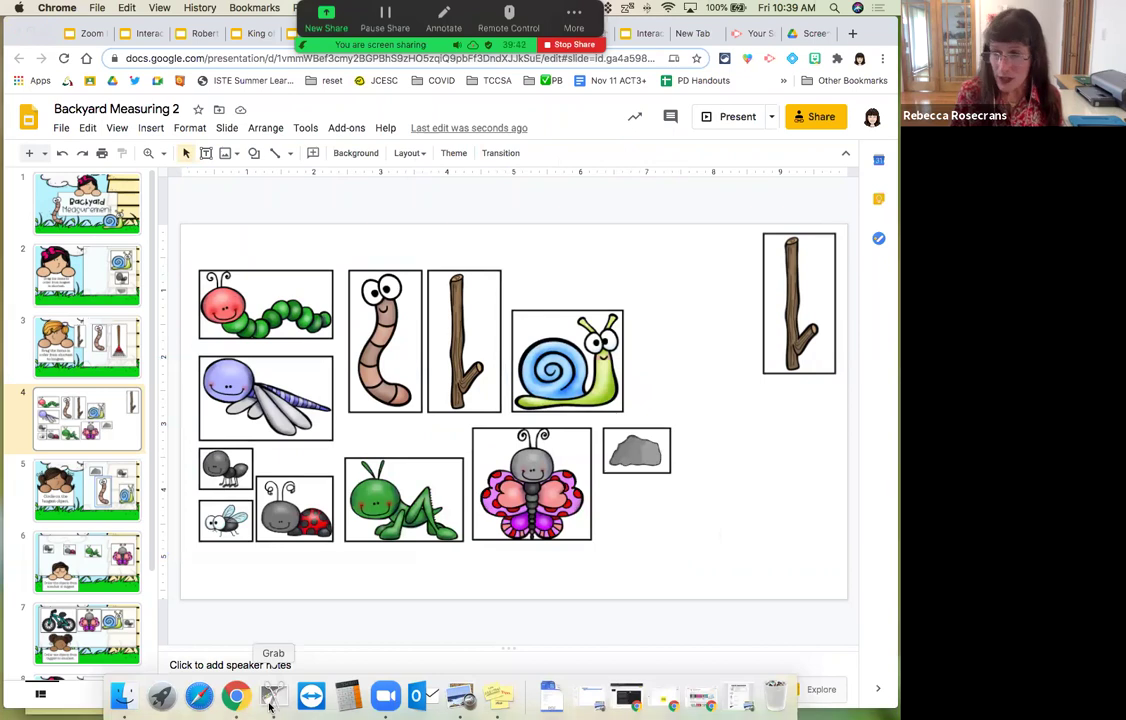
- Close and discard the unsaved stick capture in Grab
{"action": "left_click", "coordinate": [271, 697]}
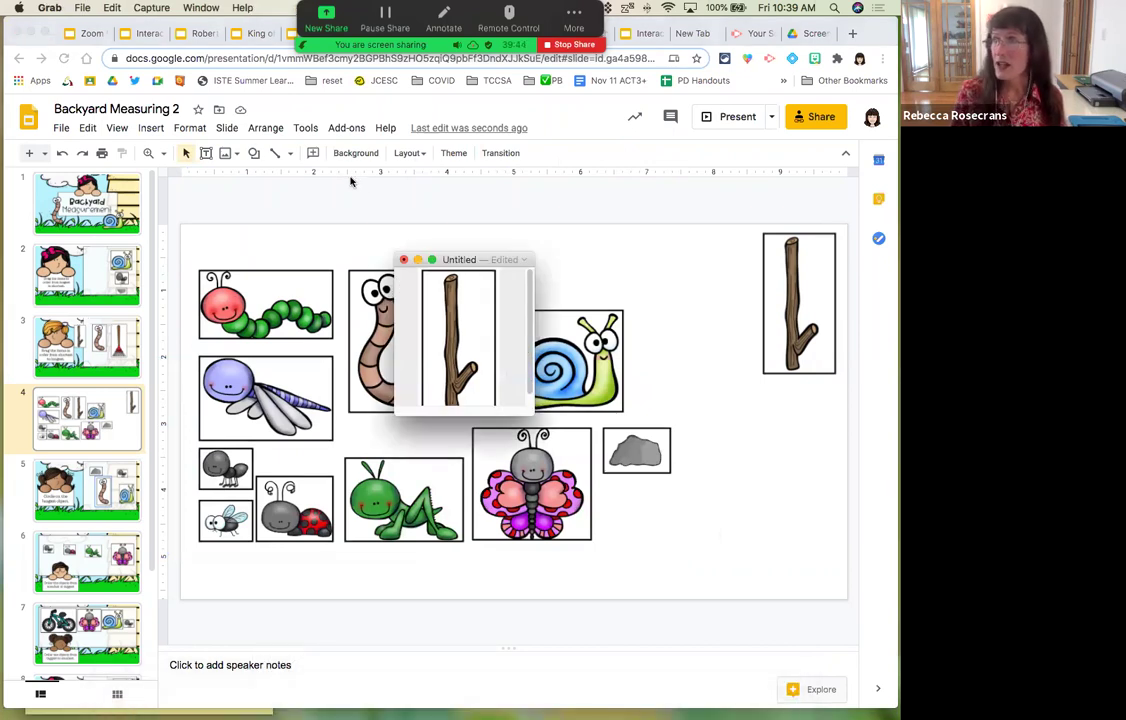
{"action": "left_click", "coordinate": [403, 260]}
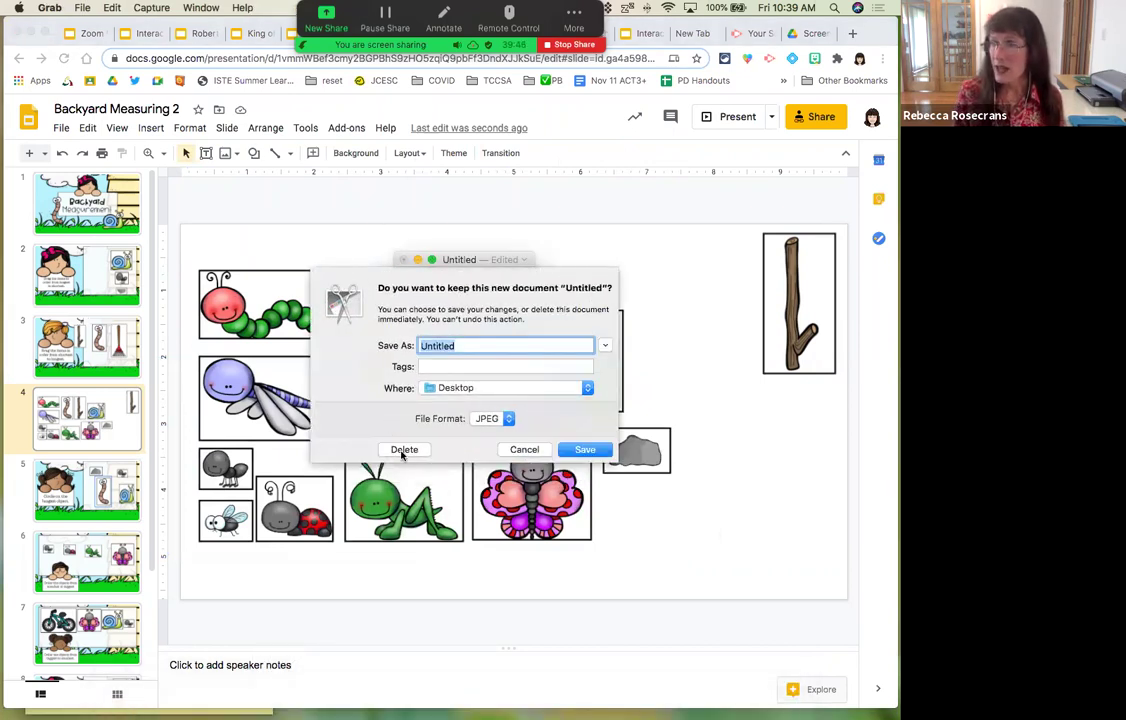
{"action": "left_click", "coordinate": [404, 449]}
- Capture a selection around the worm tile and paste it onto slide 4
{"action": "left_click", "coordinate": [151, 8]}
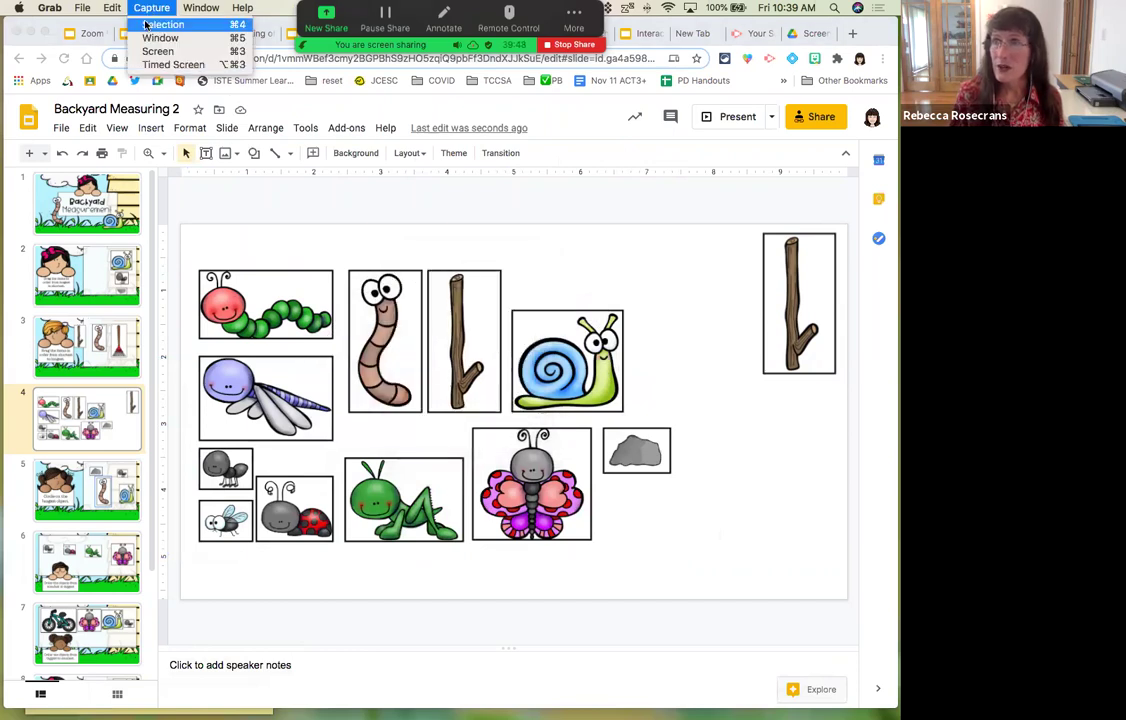
{"action": "left_click", "coordinate": [150, 23]}
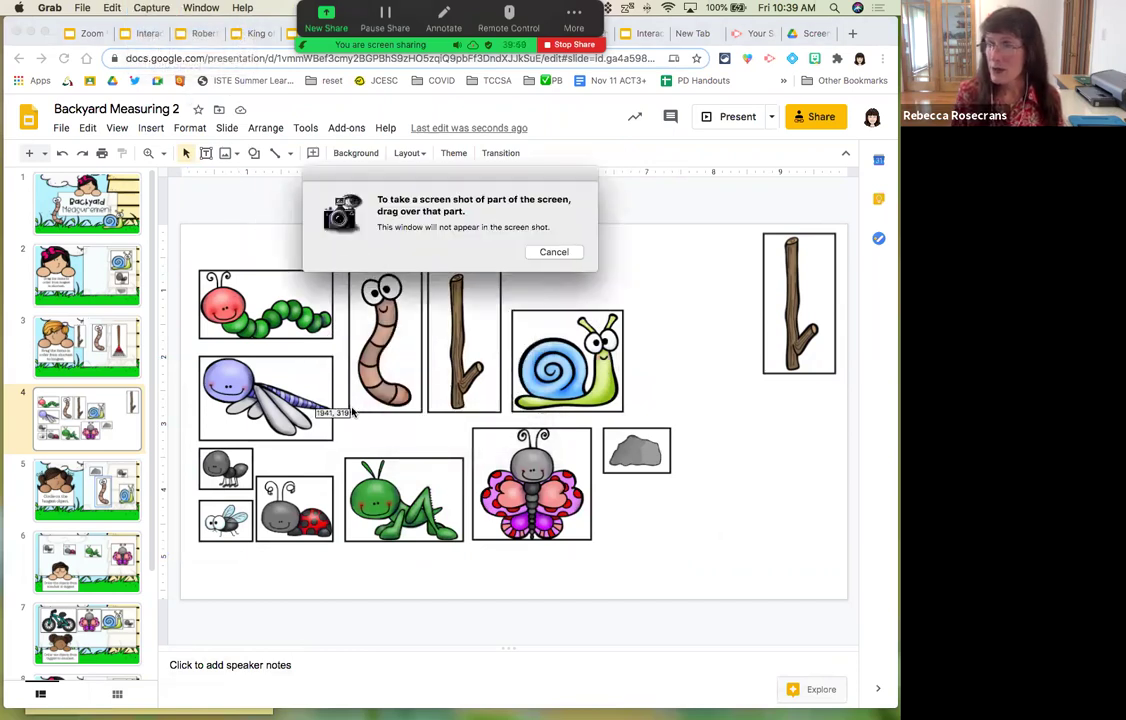
{"action": "left_click_drag", "start_coordinate": [347, 414], "coordinate": [423, 249]}
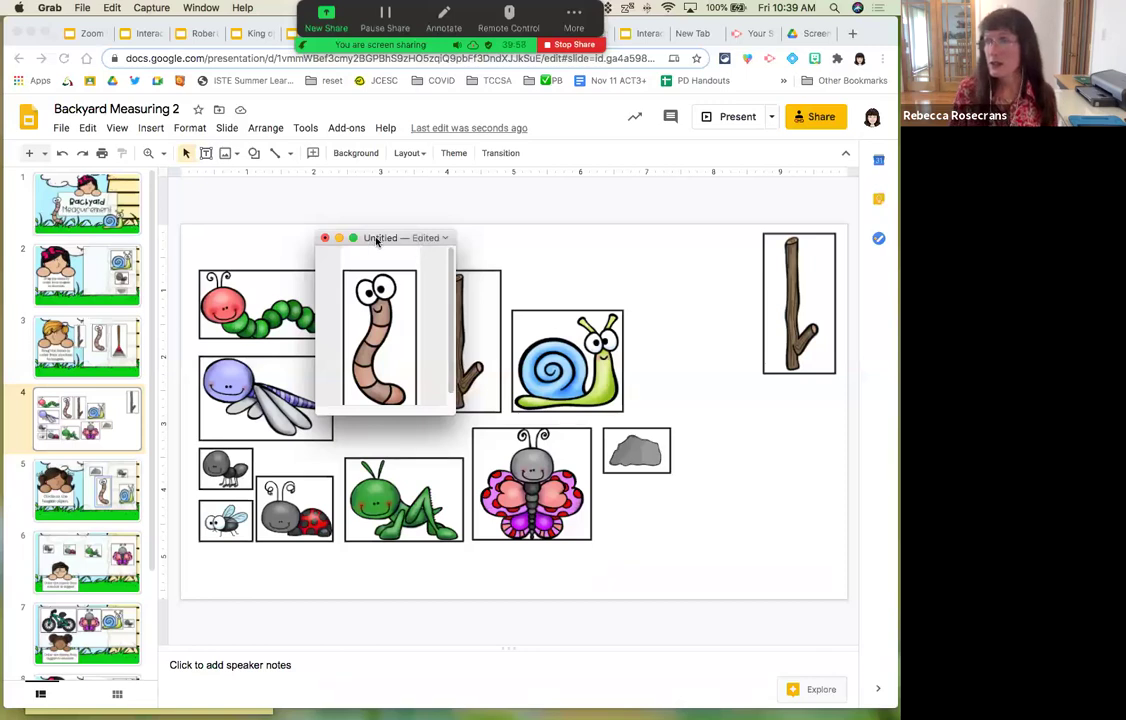
{"action": "left_click", "coordinate": [576, 263]}
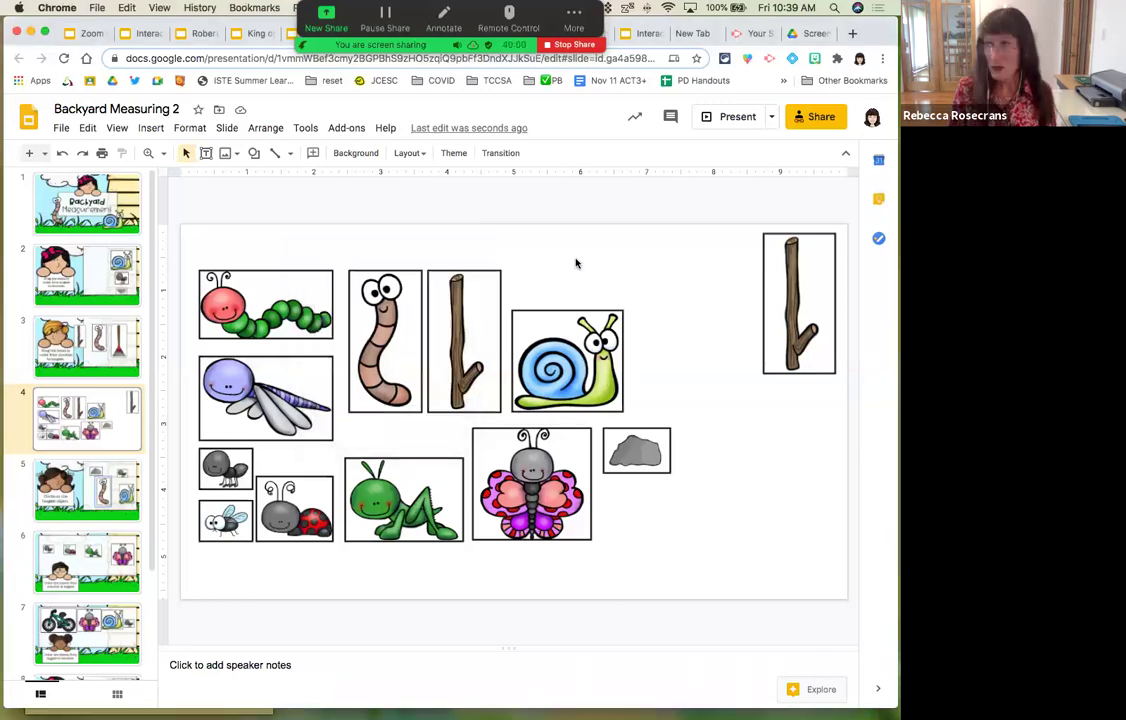
{"action": "key", "text": "cmd+v"}
- Move the worm copy right and crop the bug sheet picture to just the snail tile
{"action": "left_click_drag", "start_coordinate": [728, 447], "coordinate": [775, 447]}
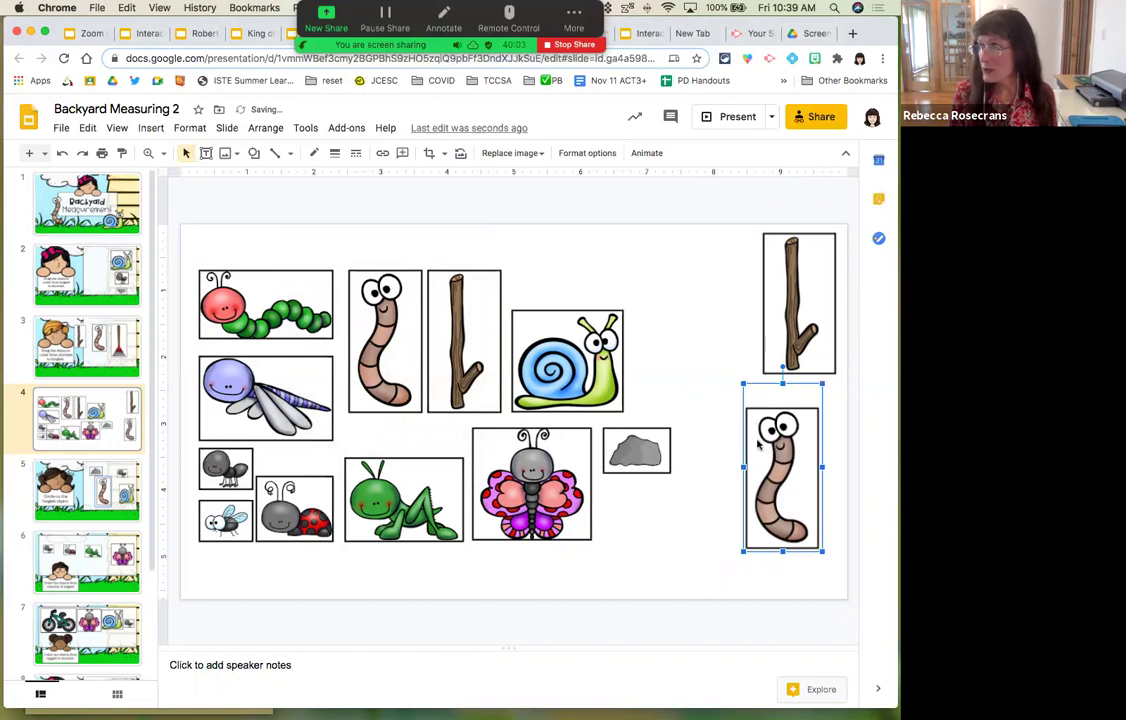
{"action": "left_click", "coordinate": [364, 384]}
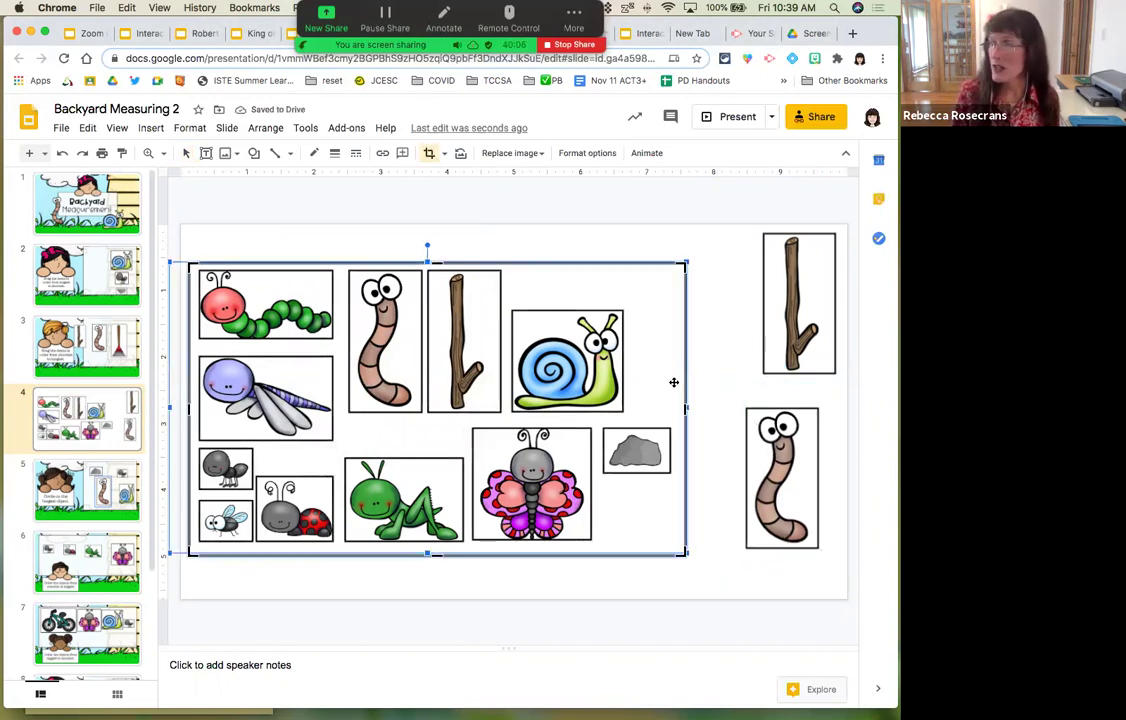
{"action": "left_click_drag", "start_coordinate": [686, 408], "coordinate": [625, 402]}
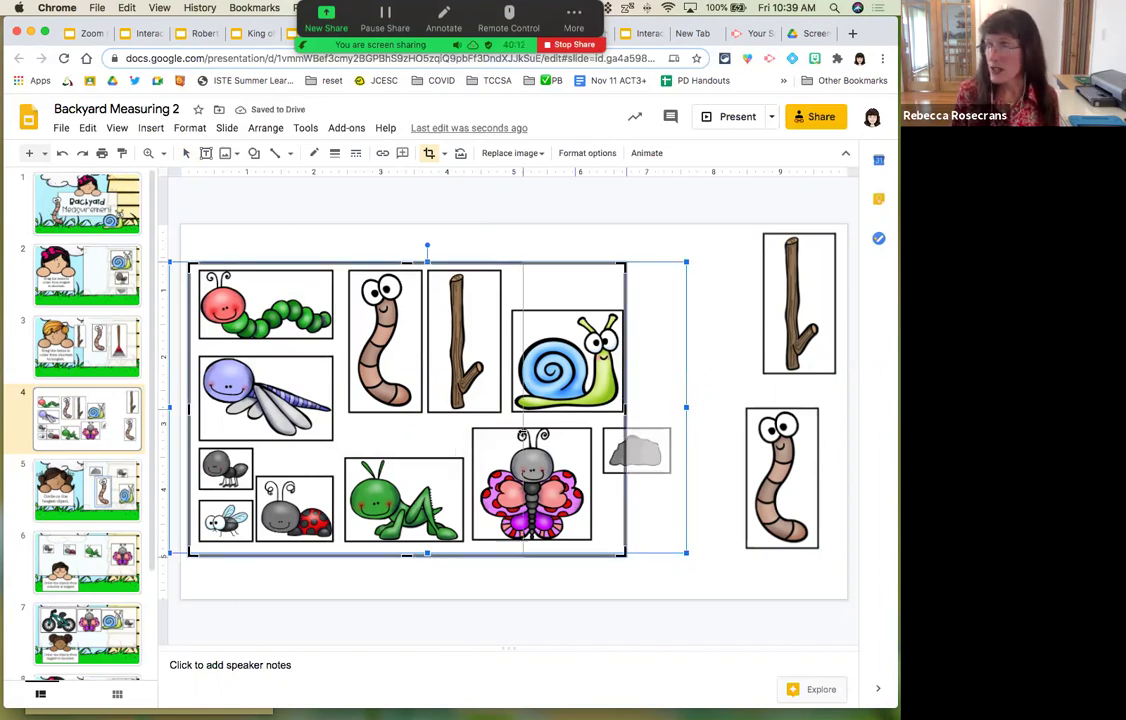
{"action": "left_click_drag", "start_coordinate": [514, 433], "coordinate": [509, 430]}
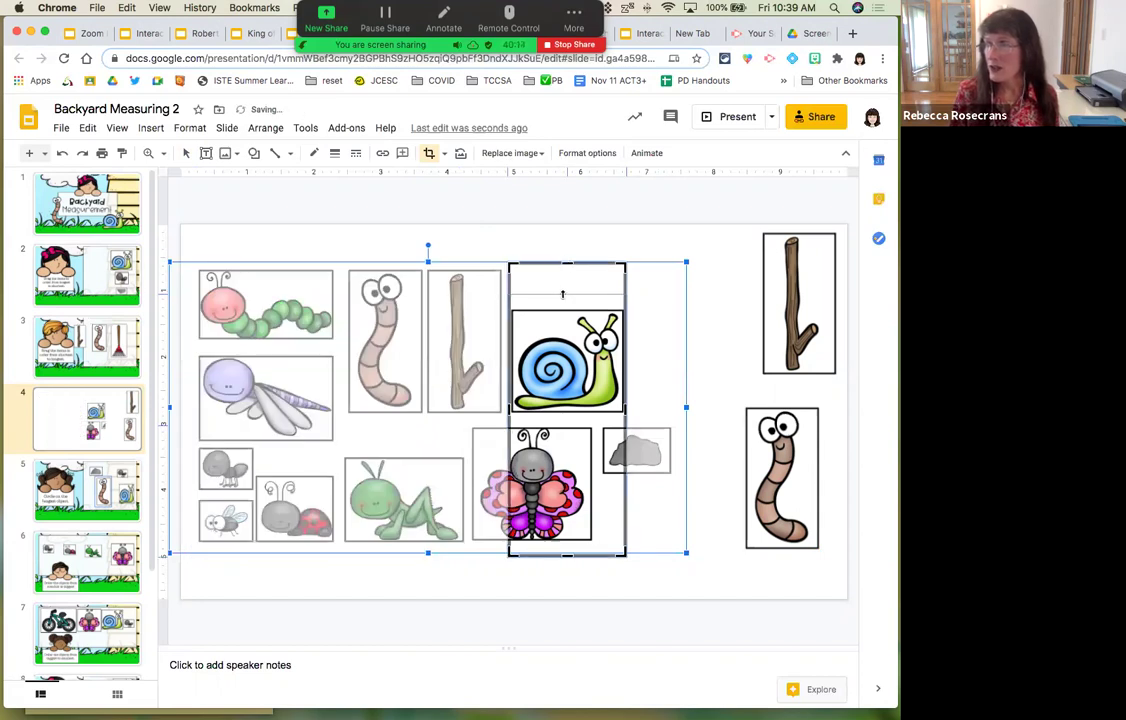
{"action": "left_click_drag", "start_coordinate": [562, 293], "coordinate": [563, 308]}
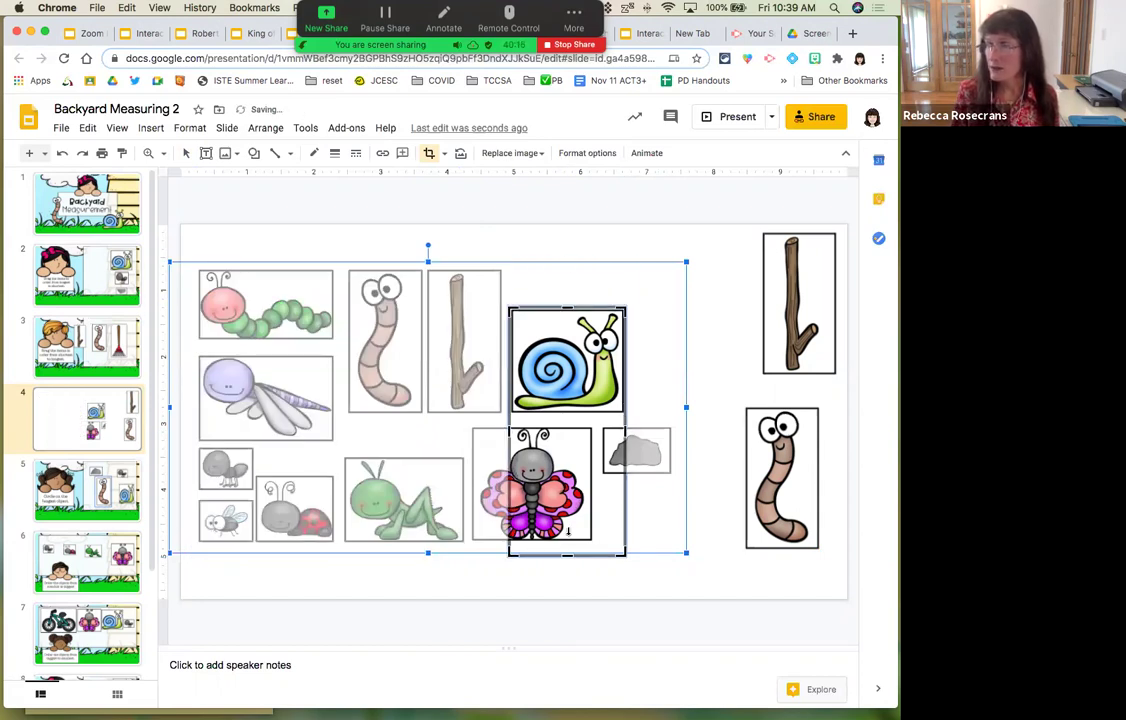
{"action": "left_click_drag", "start_coordinate": [568, 531], "coordinate": [558, 411]}
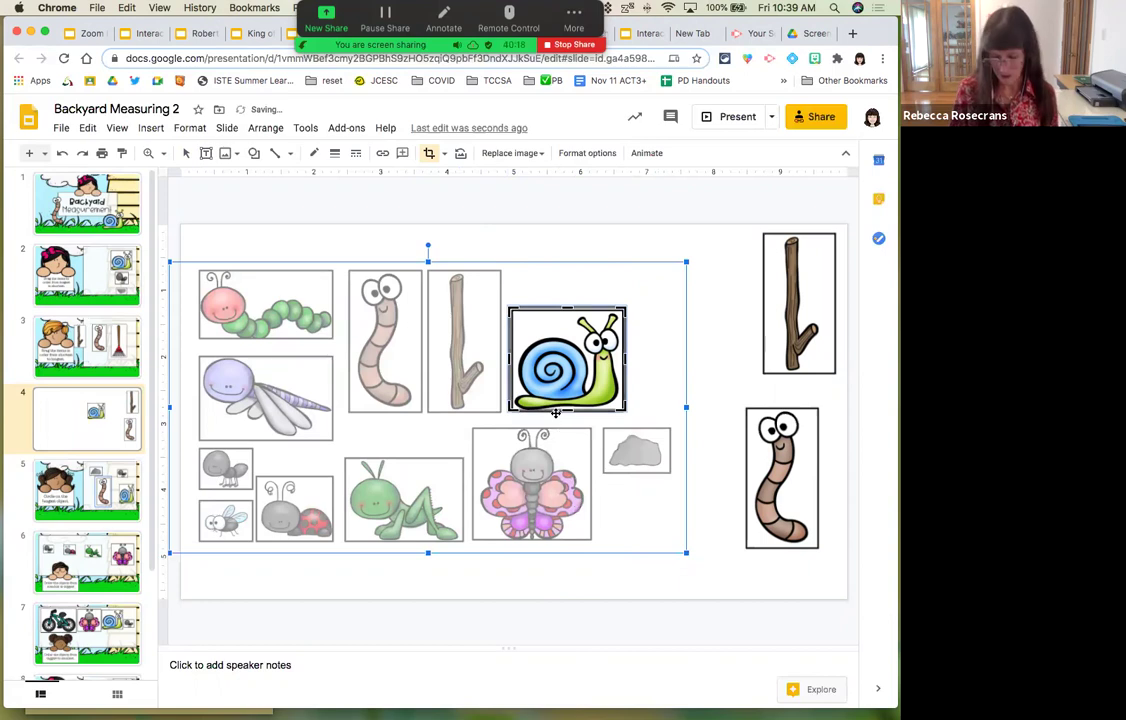
{"action": "key", "text": "Return"}
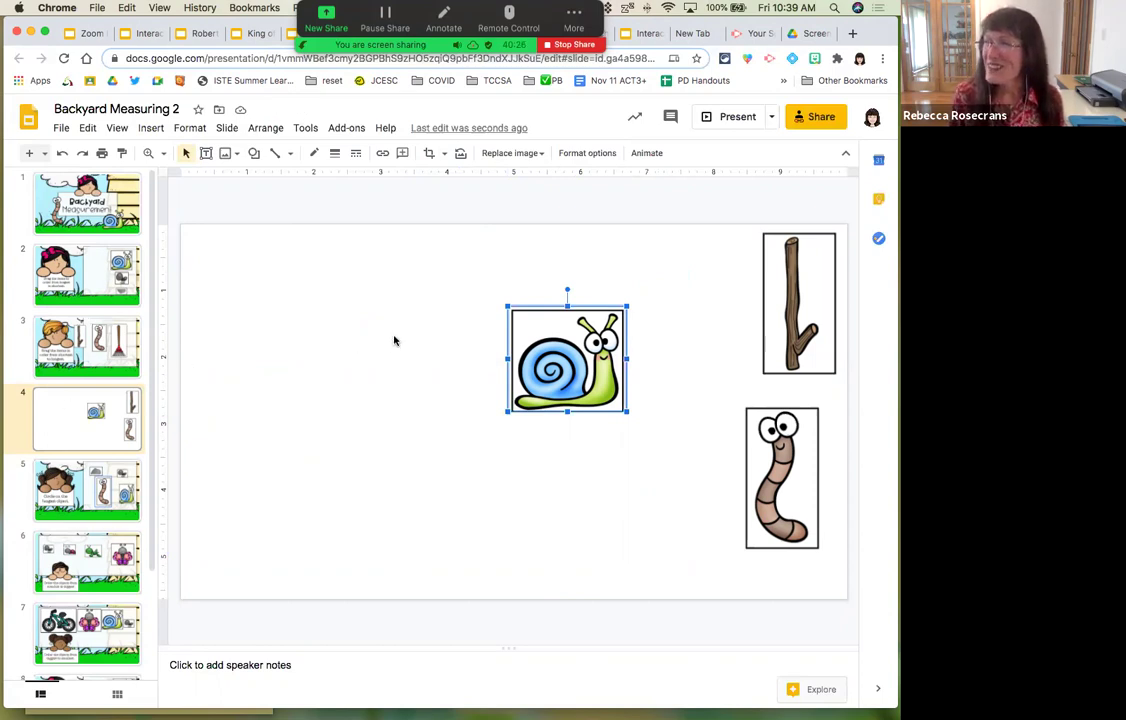
{"action": "left_click", "coordinate": [284, 228]}
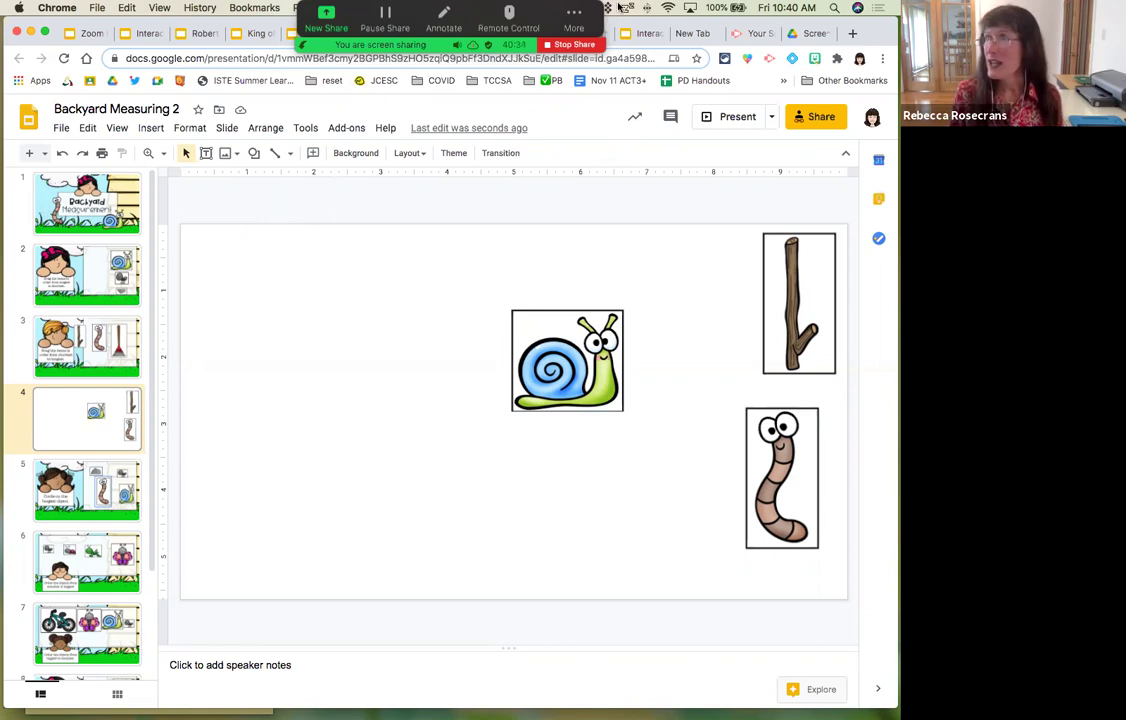
{"action": "left_click_drag", "start_coordinate": [573, 15], "coordinate": [279, 15]}
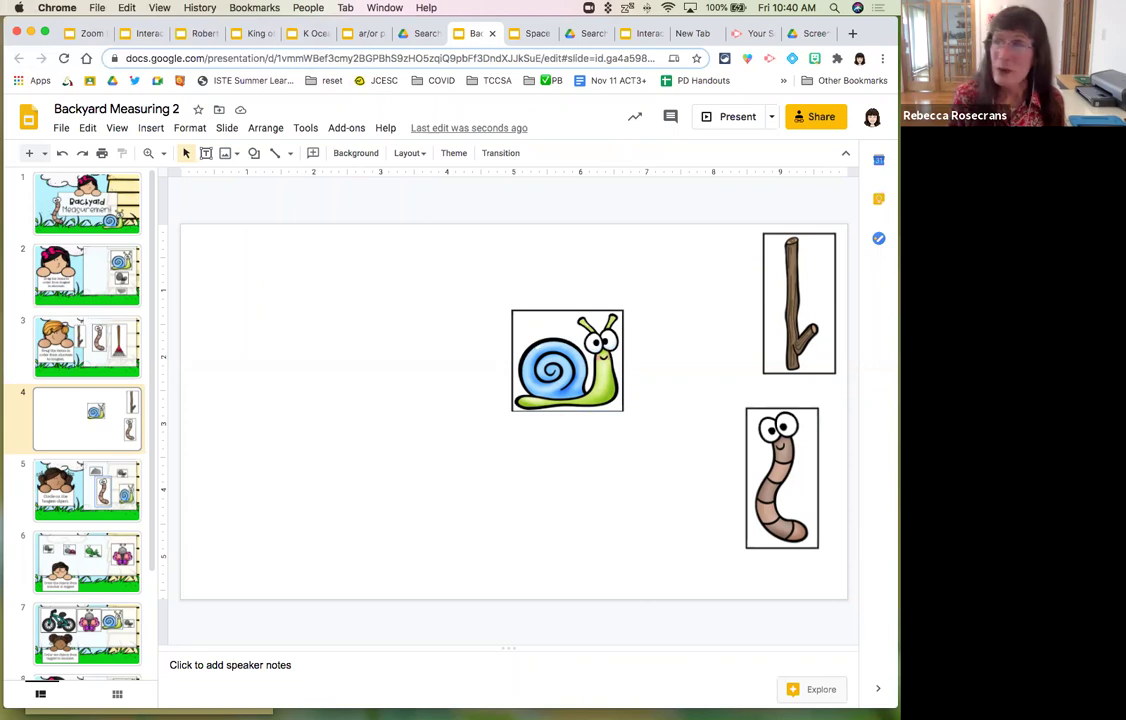
- Switch to the Space Measuring presentation and show slide 2, the alien slide
{"action": "left_click", "coordinate": [522, 37]}
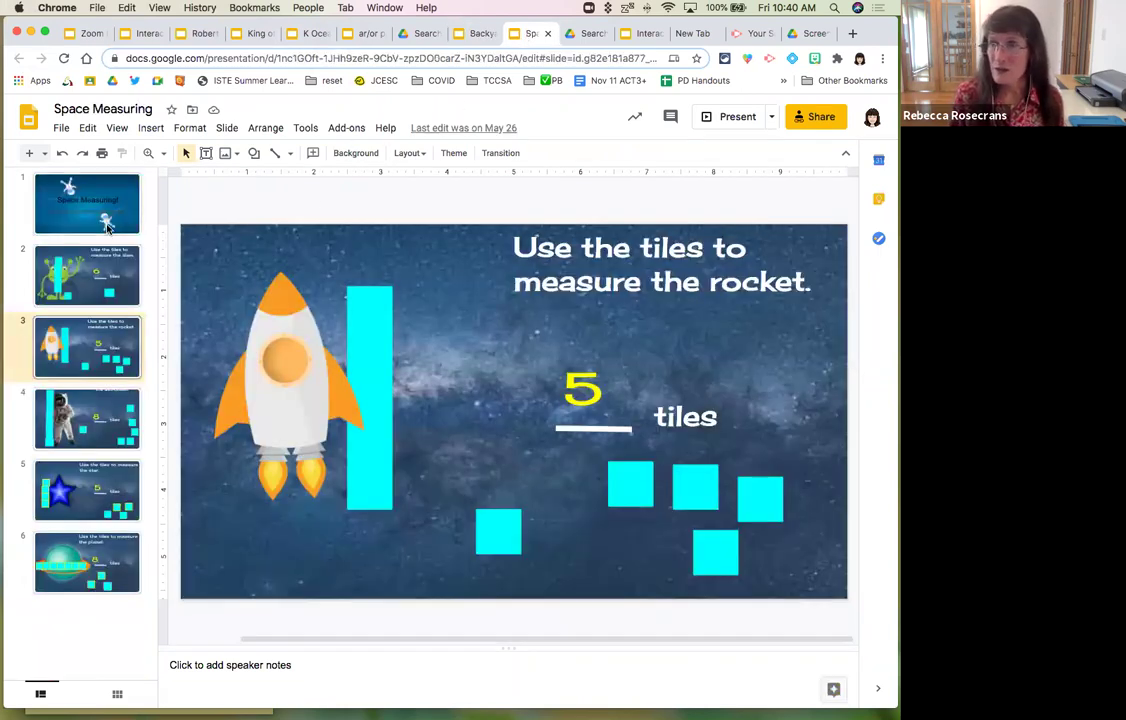
{"action": "left_click", "coordinate": [112, 277]}
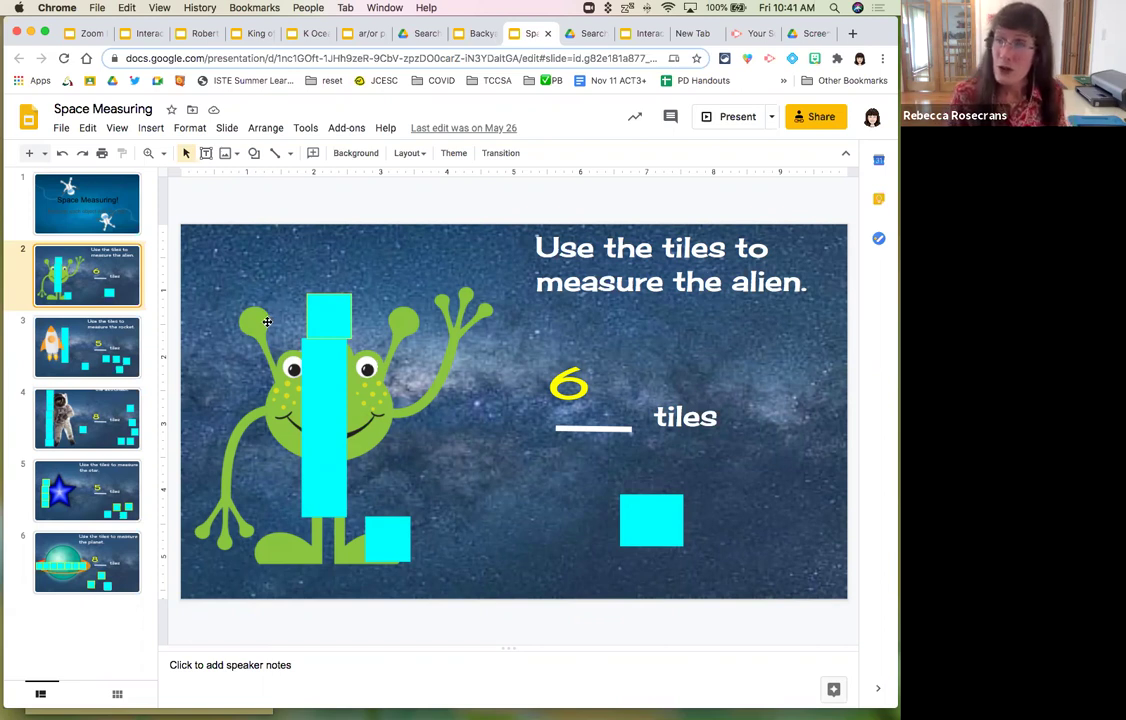
- Move a small tile down to the bottom of the alien's tile column
{"action": "left_click", "coordinate": [332, 364]}
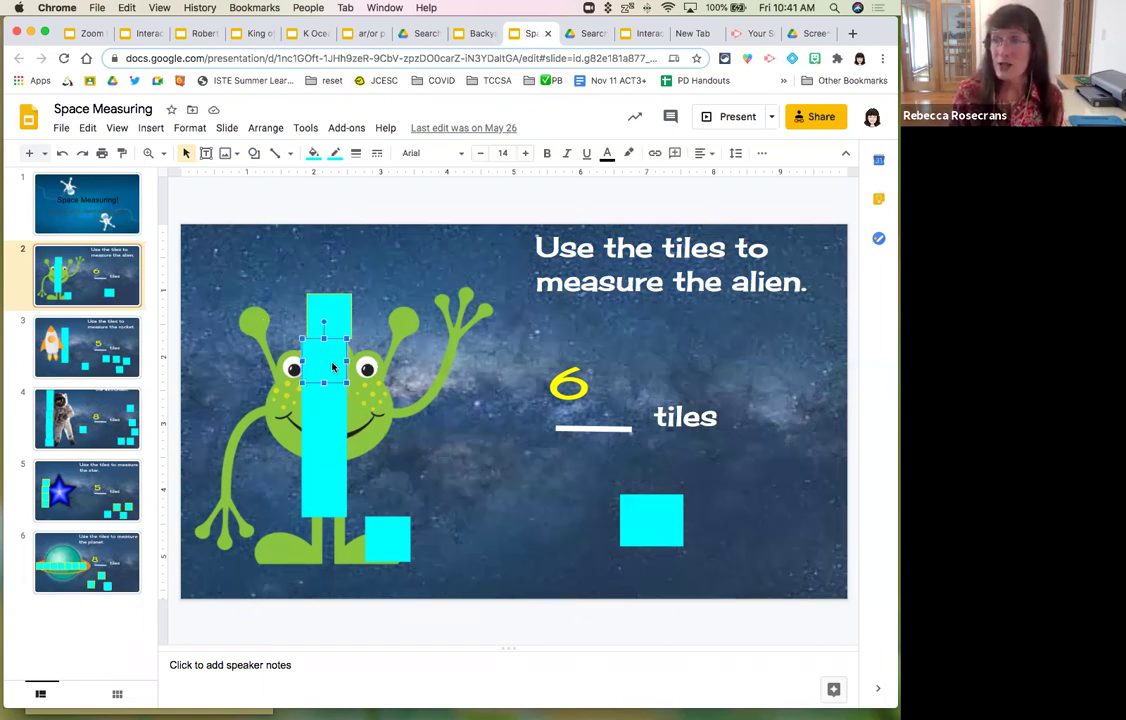
{"action": "left_click_drag", "start_coordinate": [329, 366], "coordinate": [327, 450]}
{"action": "left_click_drag", "start_coordinate": [324, 509], "coordinate": [324, 510]}
{"action": "left_click_drag", "start_coordinate": [337, 353], "coordinate": [325, 502]}
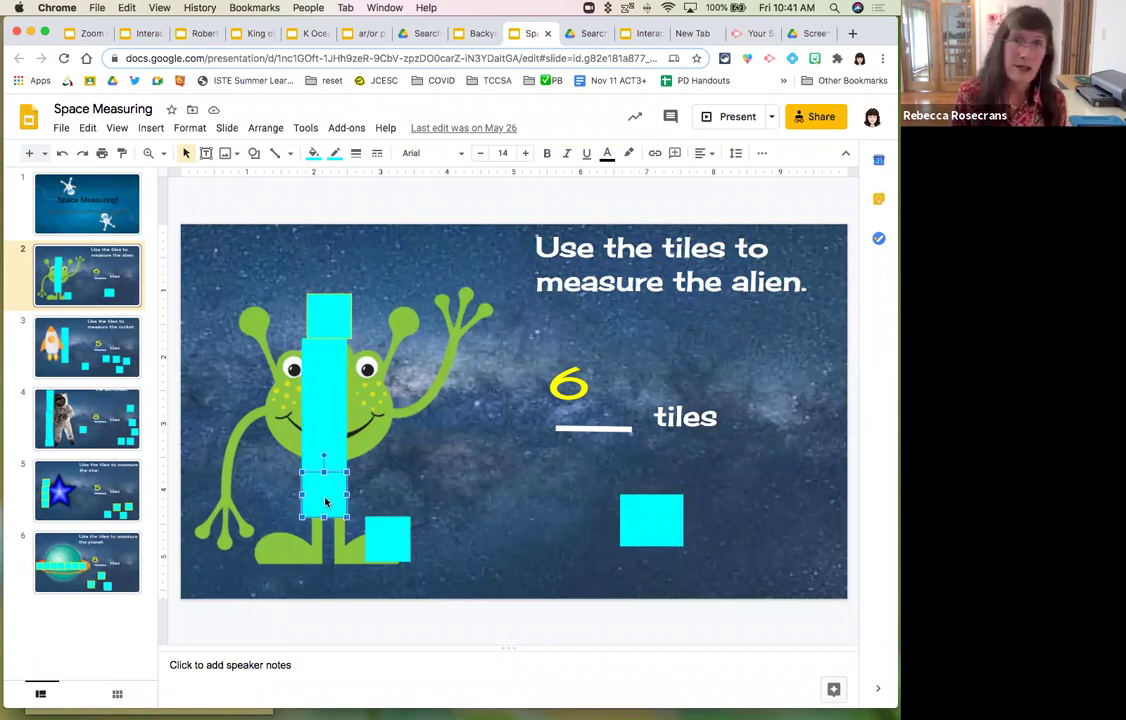
{"action": "left_click", "coordinate": [352, 413]}
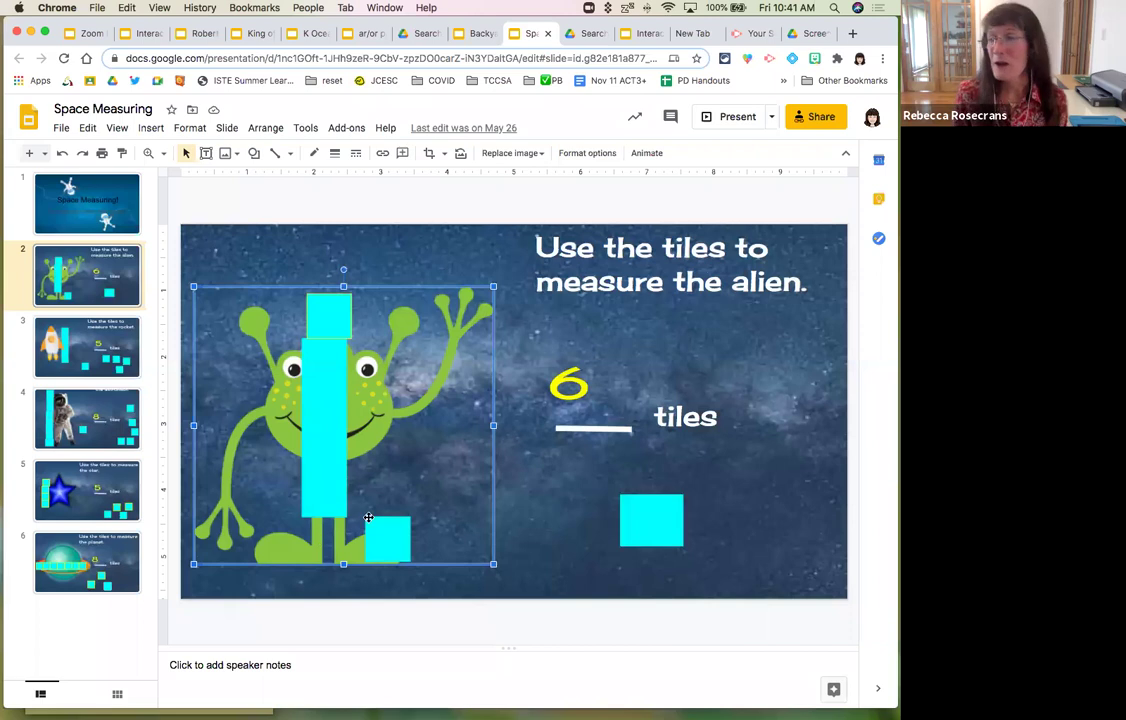
{"action": "left_click", "coordinate": [463, 390]}
- Give the top cyan tile a yellow border with a thicker border weight
{"action": "left_click", "coordinate": [341, 323]}
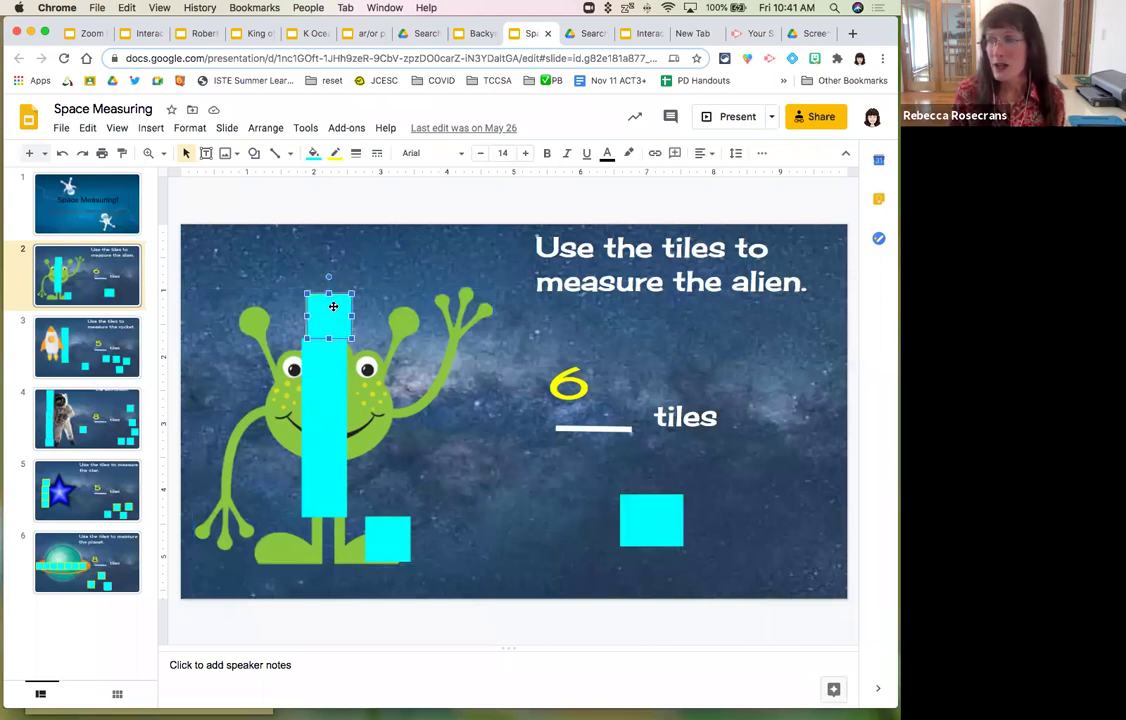
{"action": "left_click", "coordinate": [254, 155]}
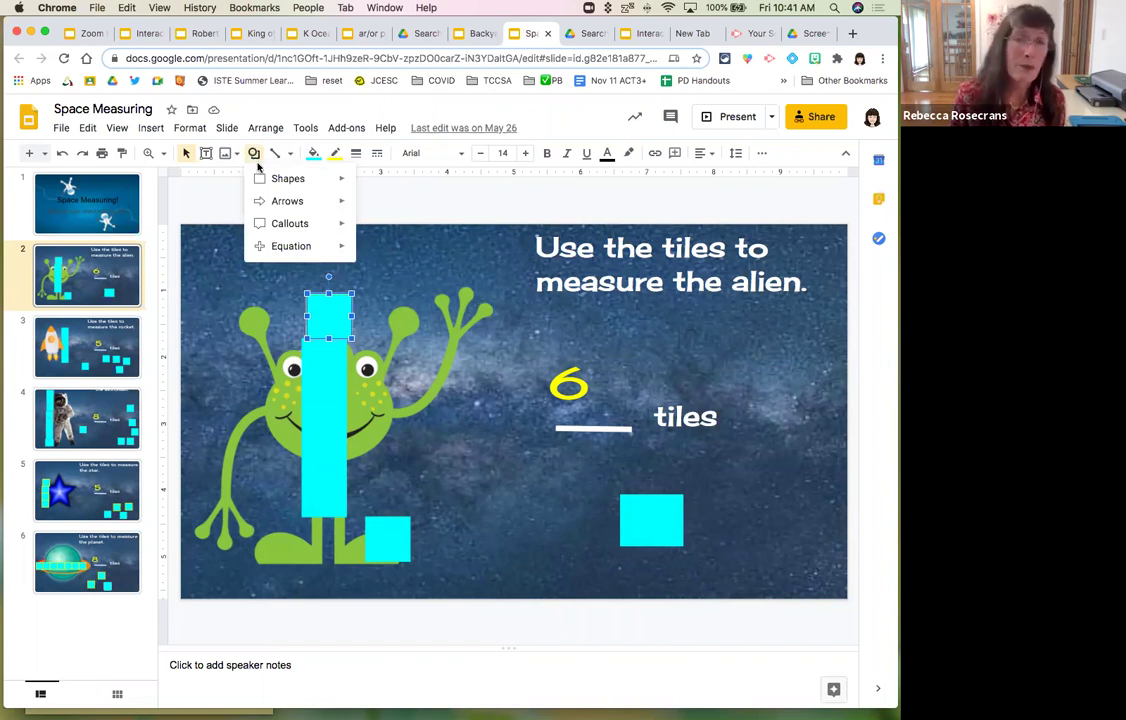
{"action": "mouse_move", "coordinate": [266, 180]}
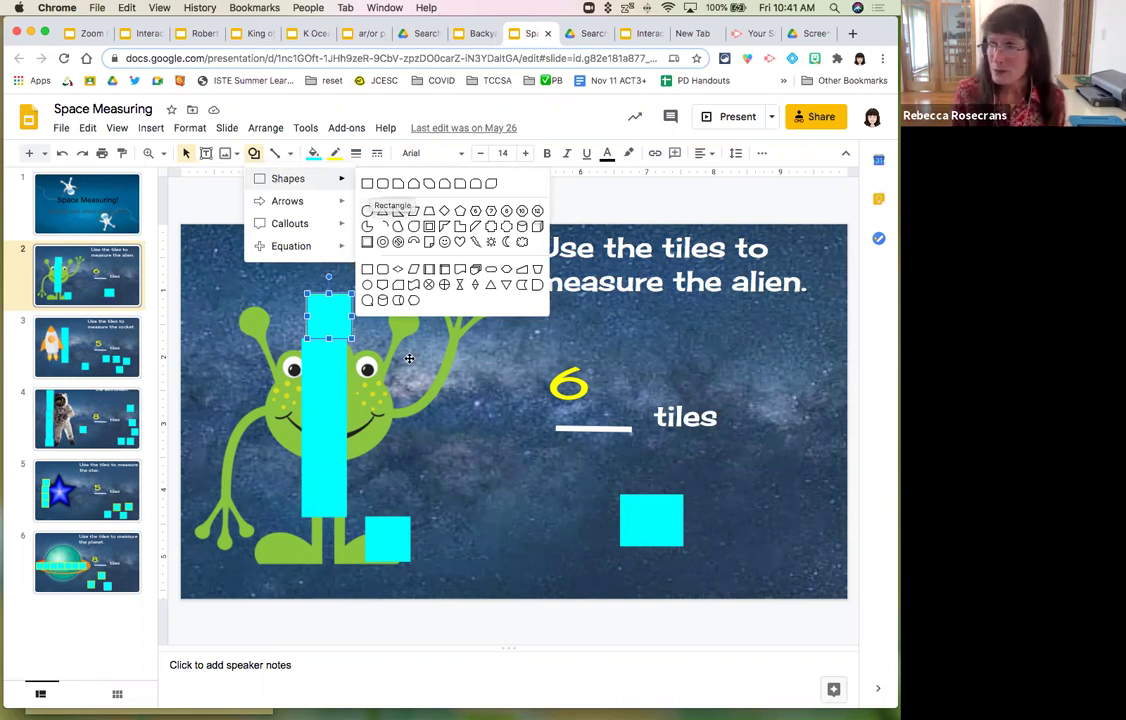
{"action": "left_click", "coordinate": [353, 331]}
{"action": "left_click", "coordinate": [308, 296]}
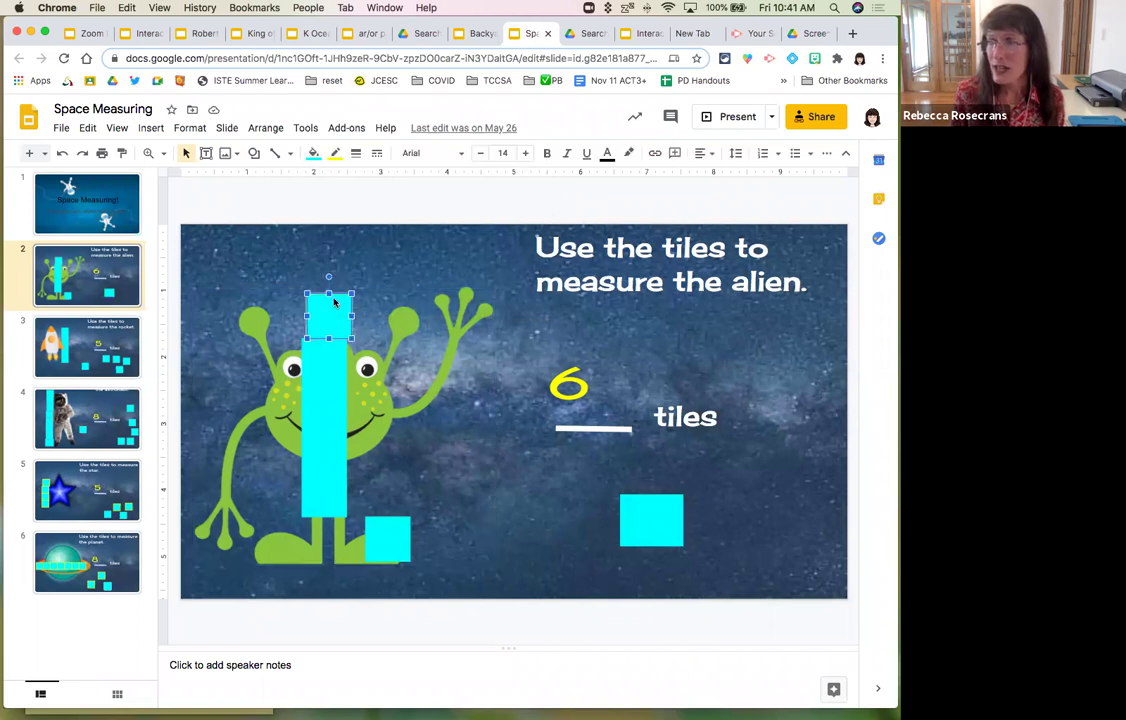
{"action": "left_click", "coordinate": [338, 153]}
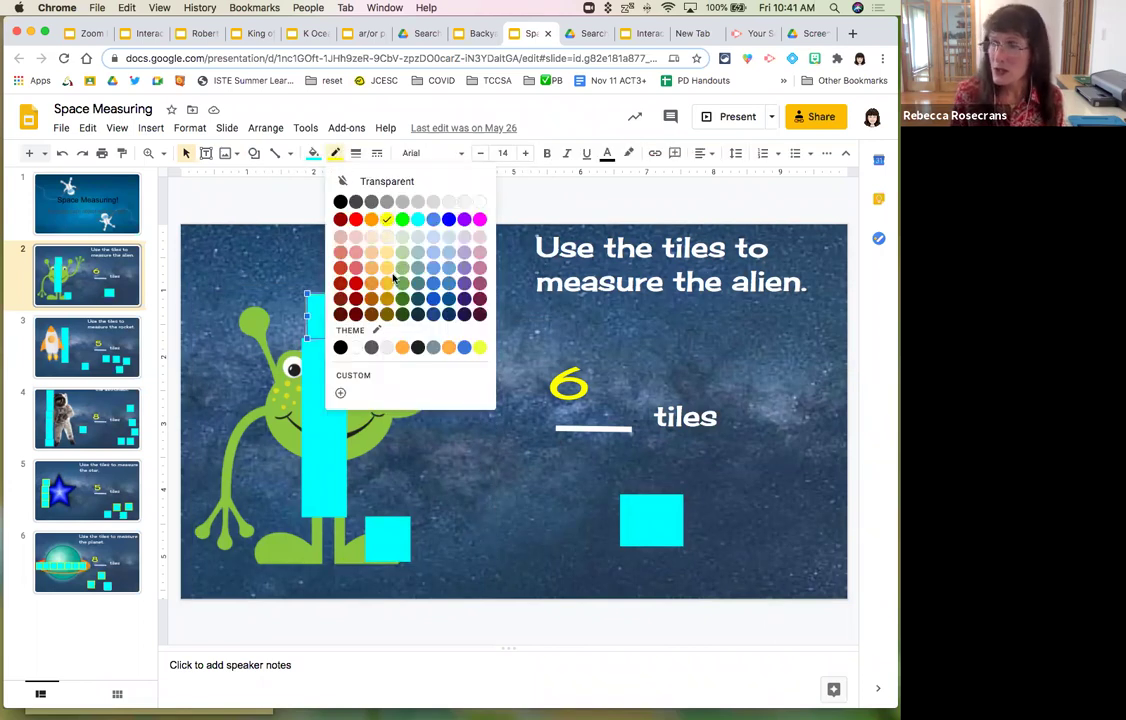
{"action": "left_click", "coordinate": [355, 153]}
{"action": "left_click", "coordinate": [370, 247]}
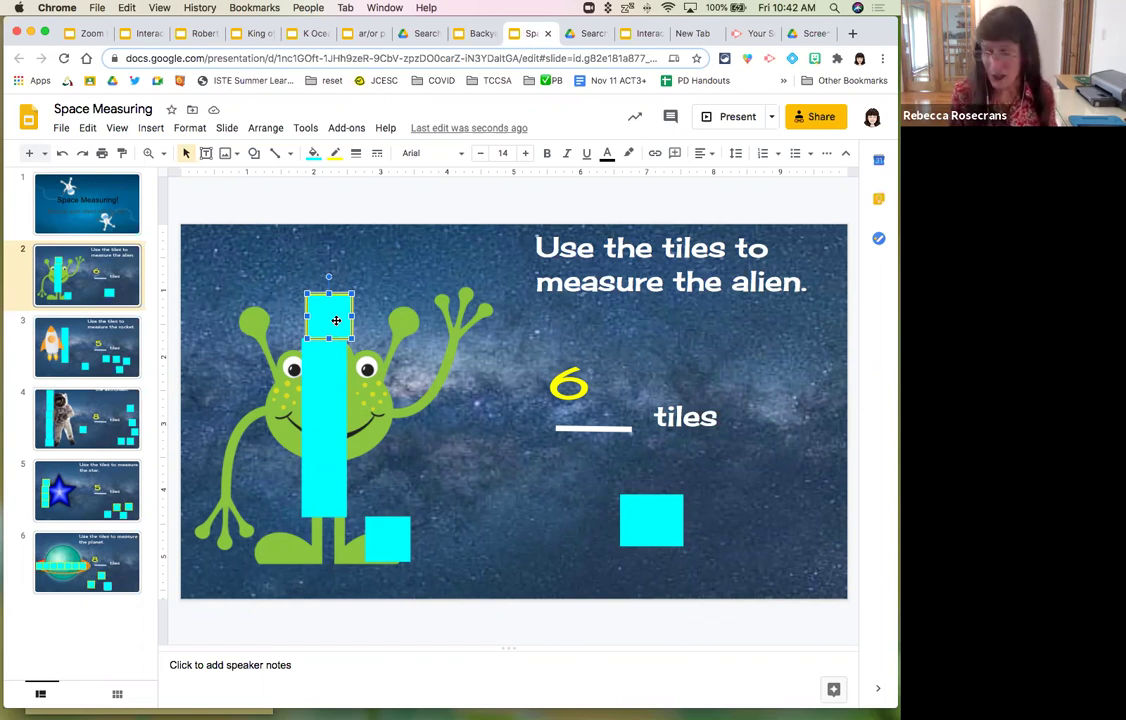
- Duplicate the bordered tile and place the copies below the tiles label
{"action": "left_click_drag", "start_coordinate": [336, 320], "coordinate": [372, 356]}
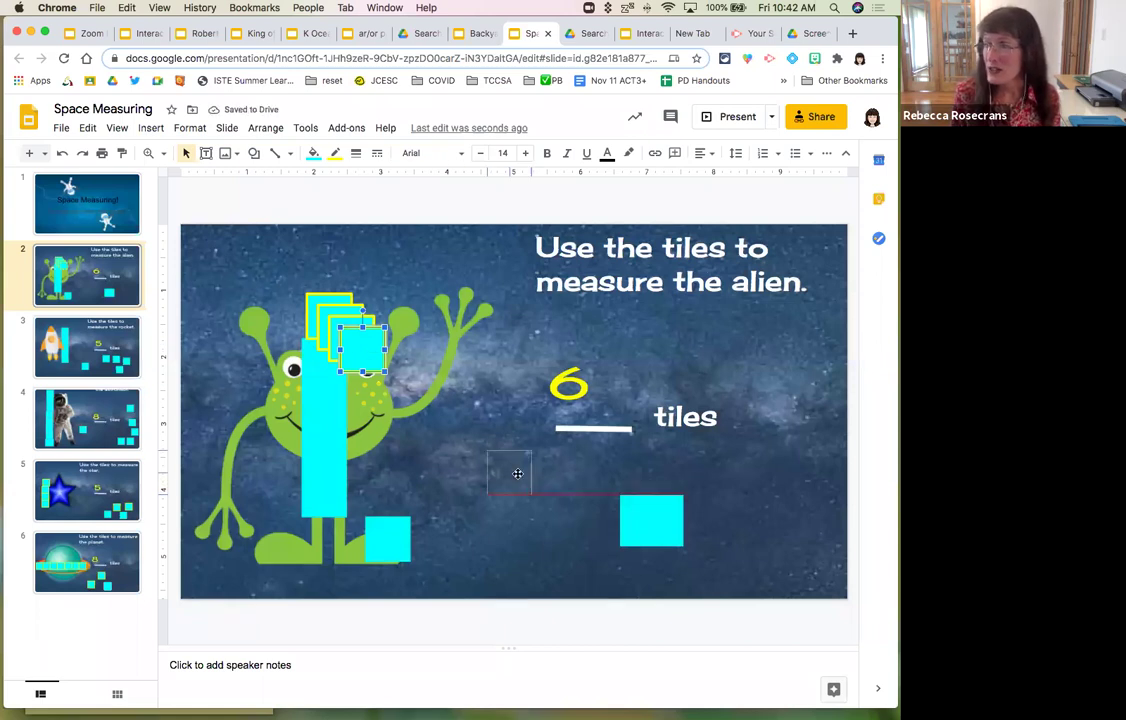
{"action": "left_click_drag", "start_coordinate": [384, 368], "coordinate": [498, 528]}
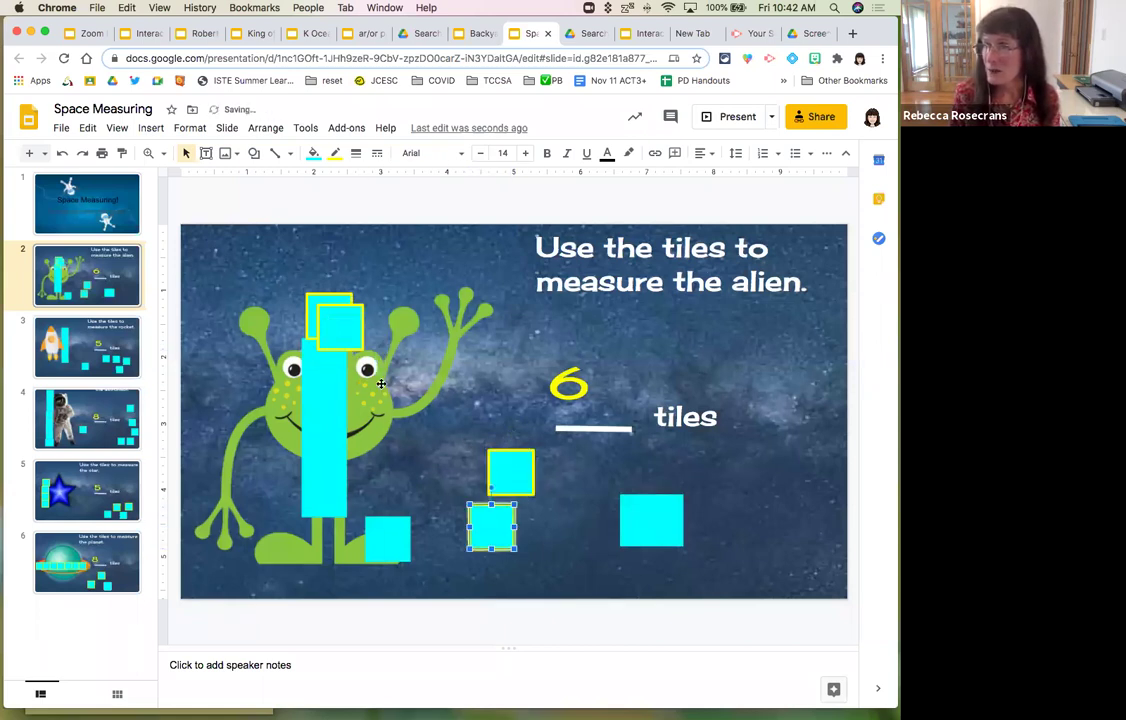
{"action": "left_click_drag", "start_coordinate": [365, 332], "coordinate": [501, 514]}
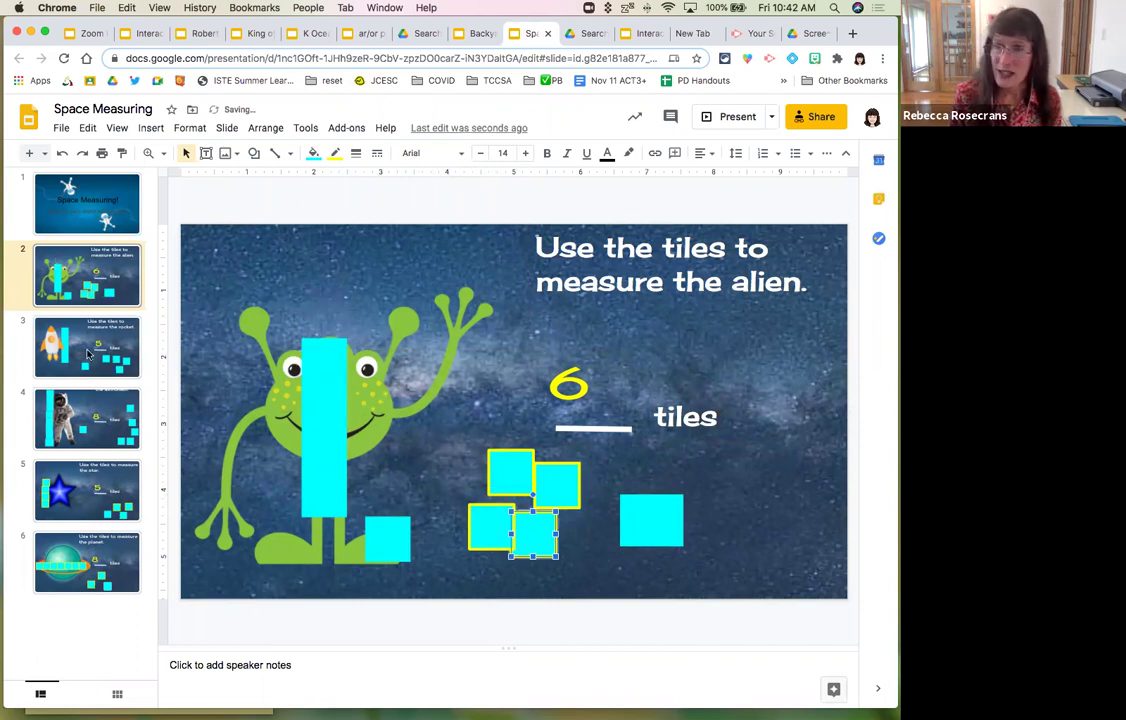
{"action": "left_click", "coordinate": [84, 356]}
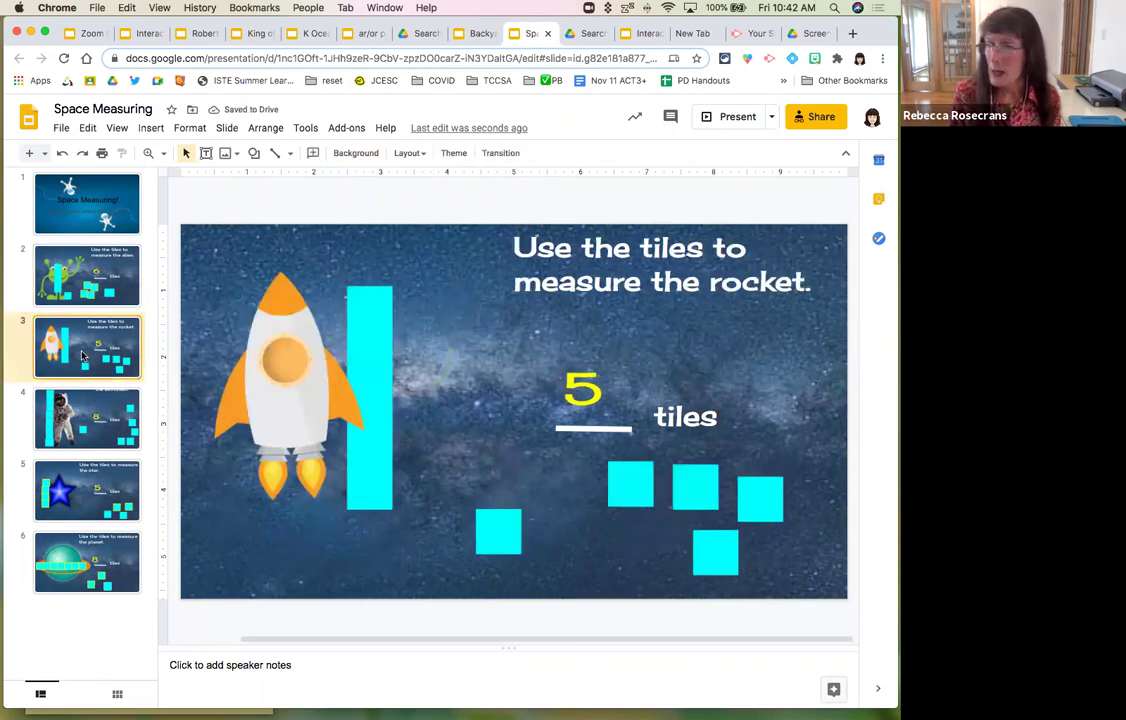
{"action": "left_click", "coordinate": [294, 362]}
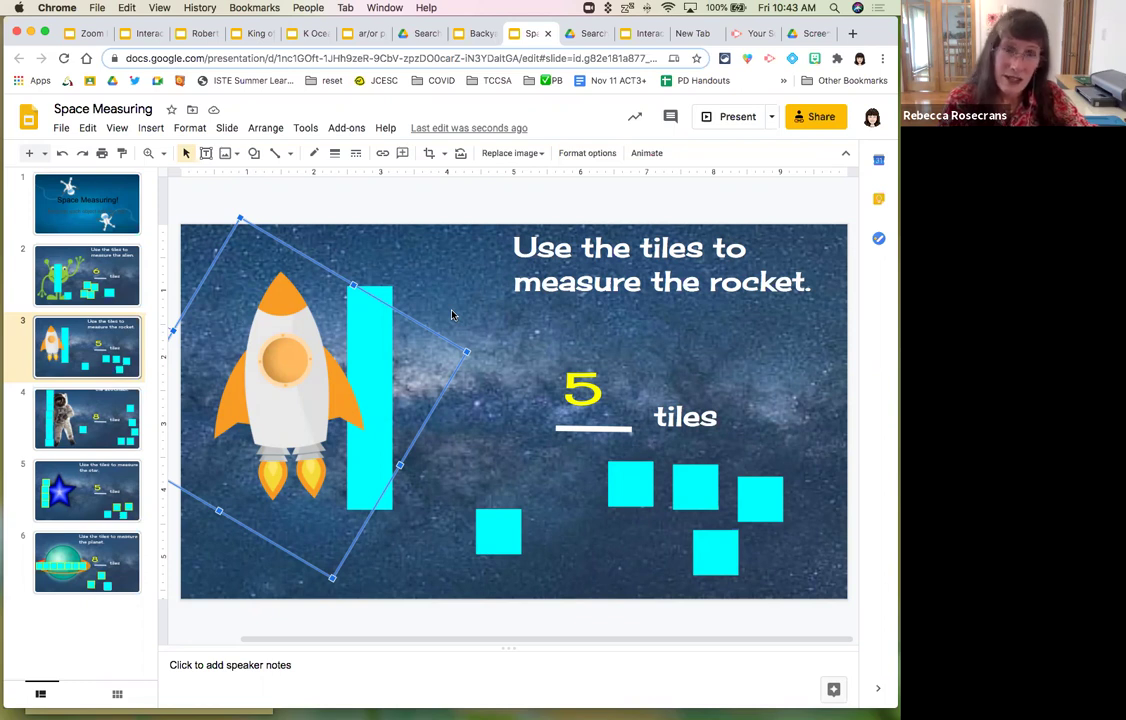
{"action": "left_click", "coordinate": [461, 501]}
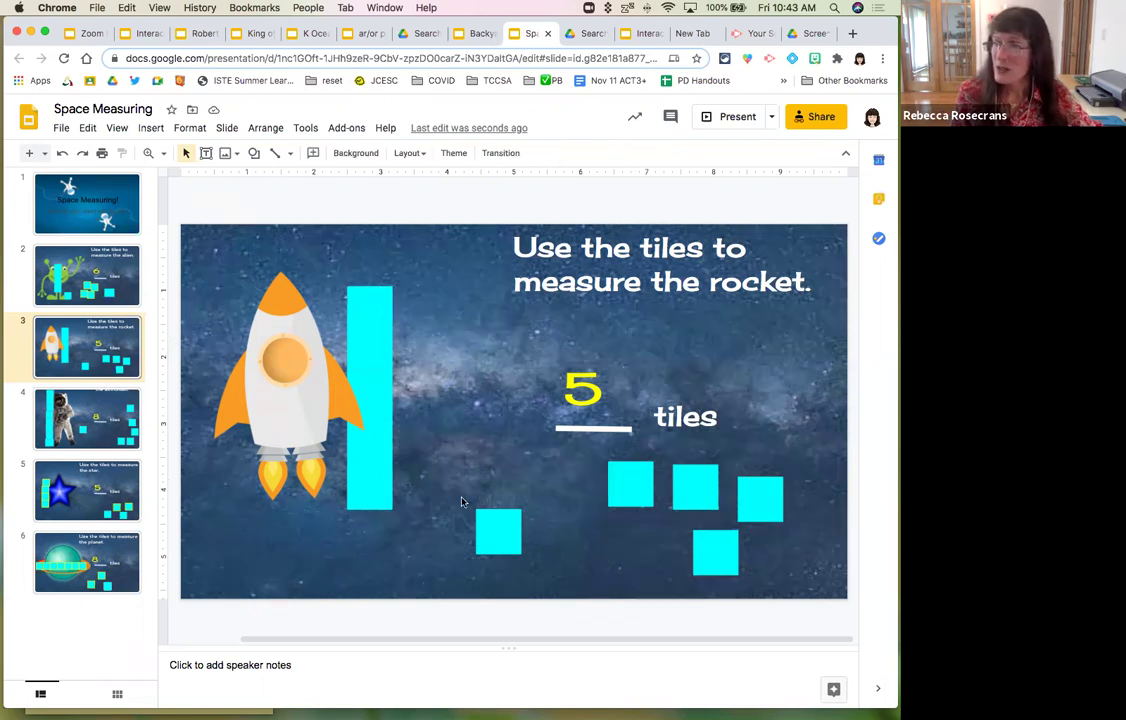
{"action": "left_click", "coordinate": [340, 435]}
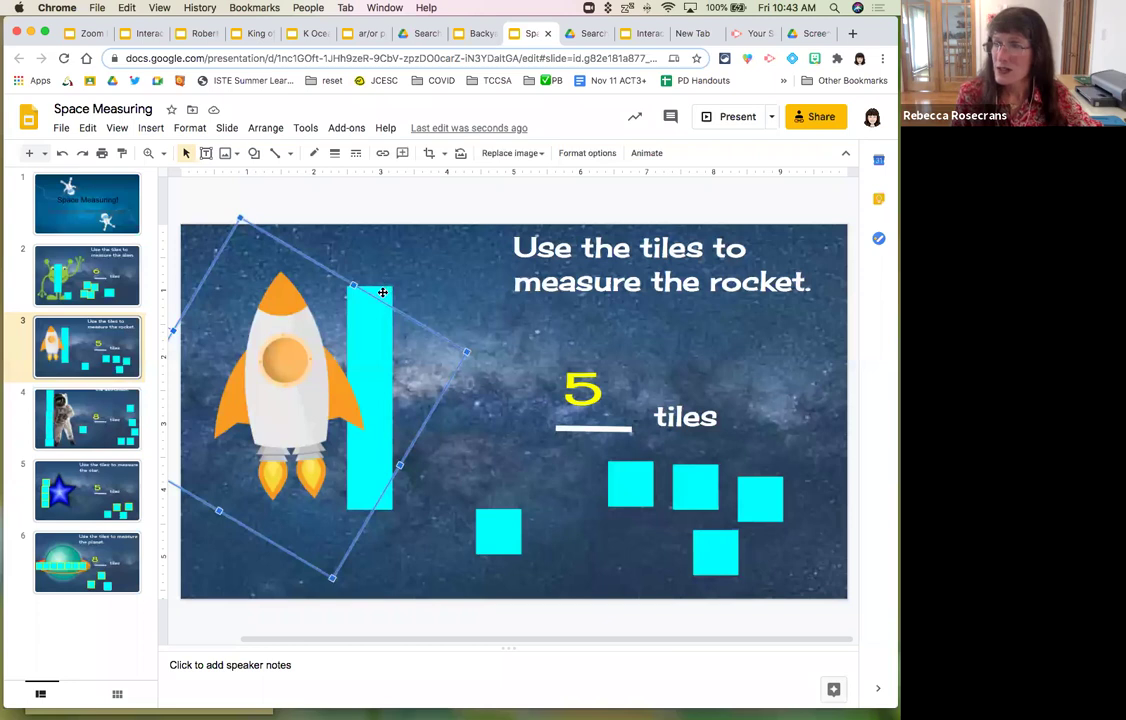
{"action": "left_click_drag", "start_coordinate": [382, 292], "coordinate": [479, 320]}
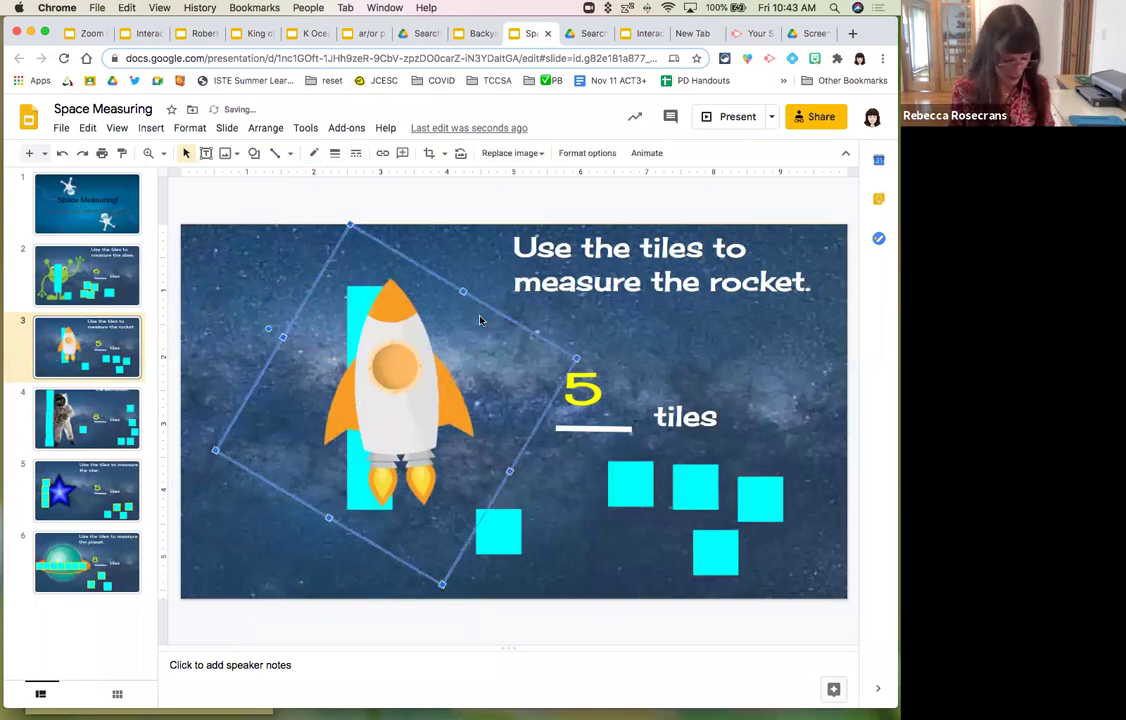
{"action": "key", "text": "super+z"}
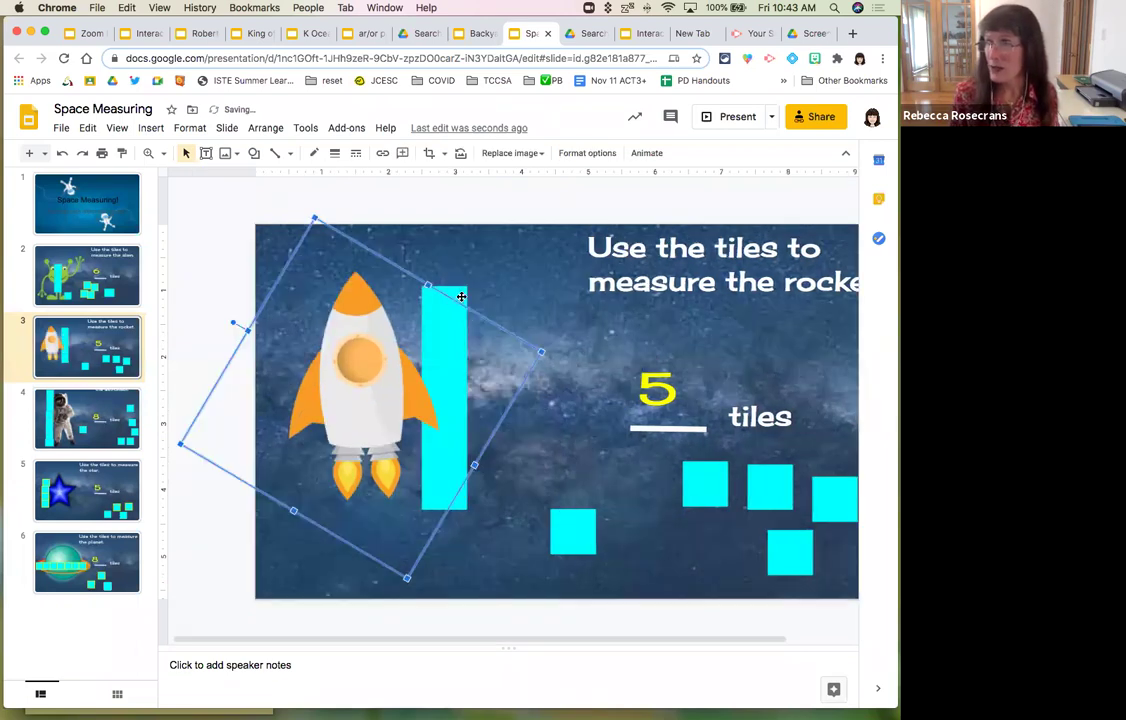
{"action": "left_click", "coordinate": [463, 287]}
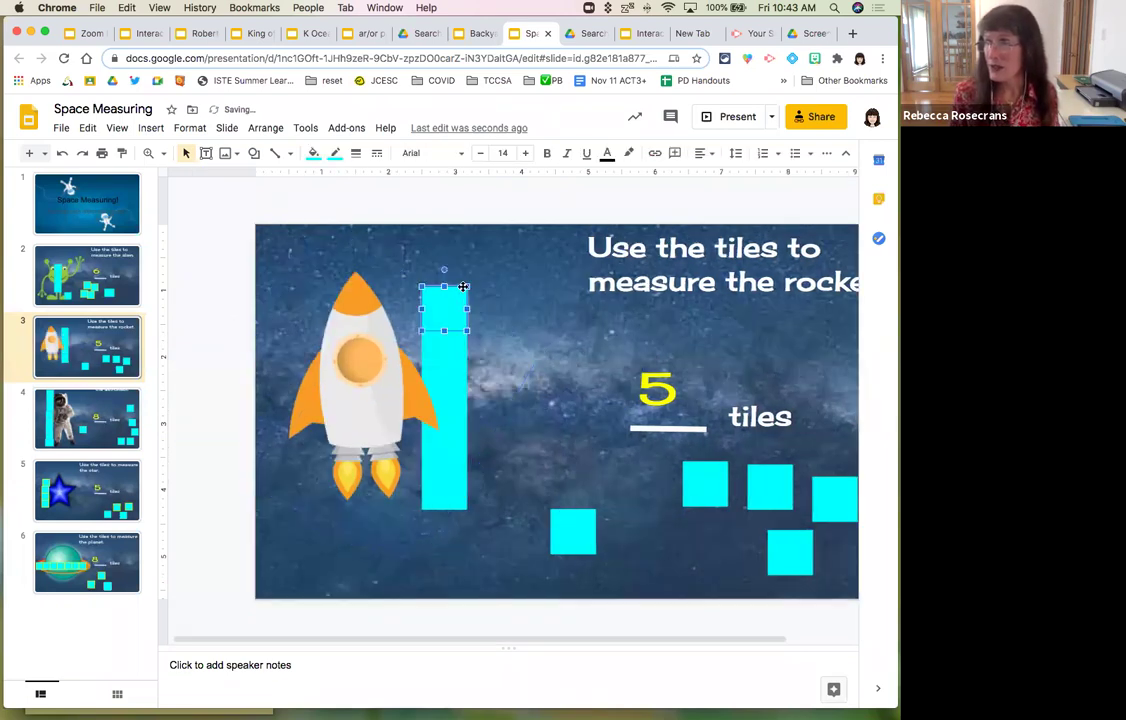
{"action": "left_click", "coordinate": [461, 350]}
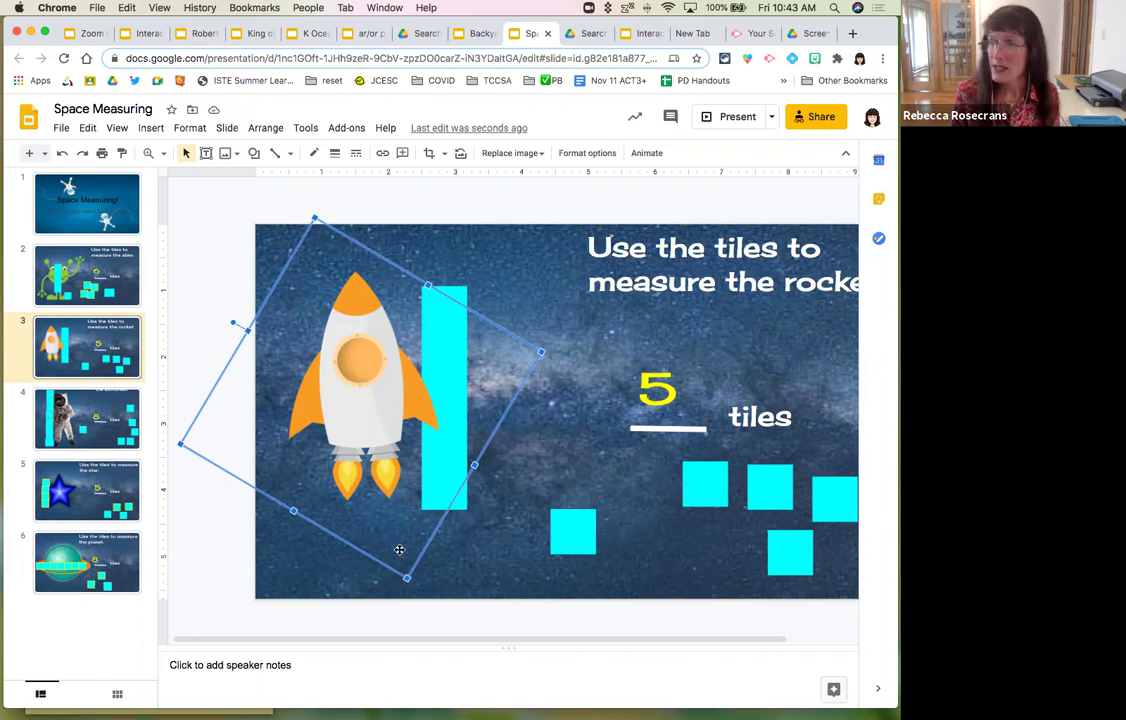
{"action": "left_click", "coordinate": [452, 251]}
{"action": "left_click", "coordinate": [348, 347]}
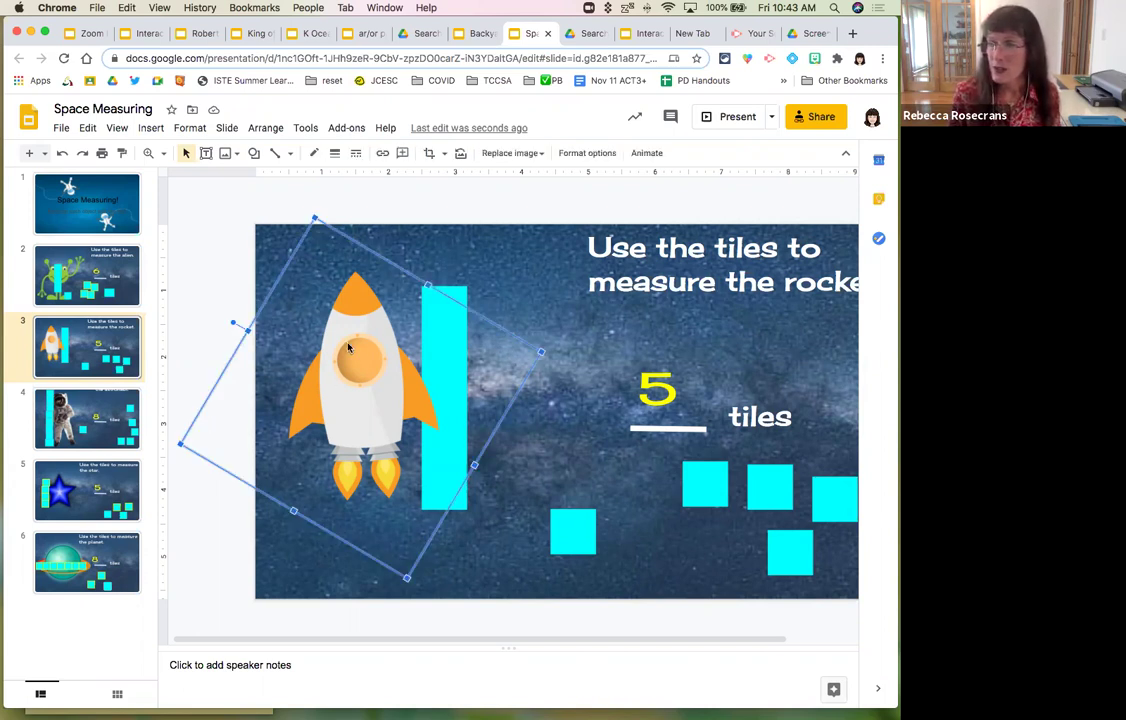
- Send the rocket picture back one layer, then behind all the tiles
{"action": "right_click", "coordinate": [348, 347]}
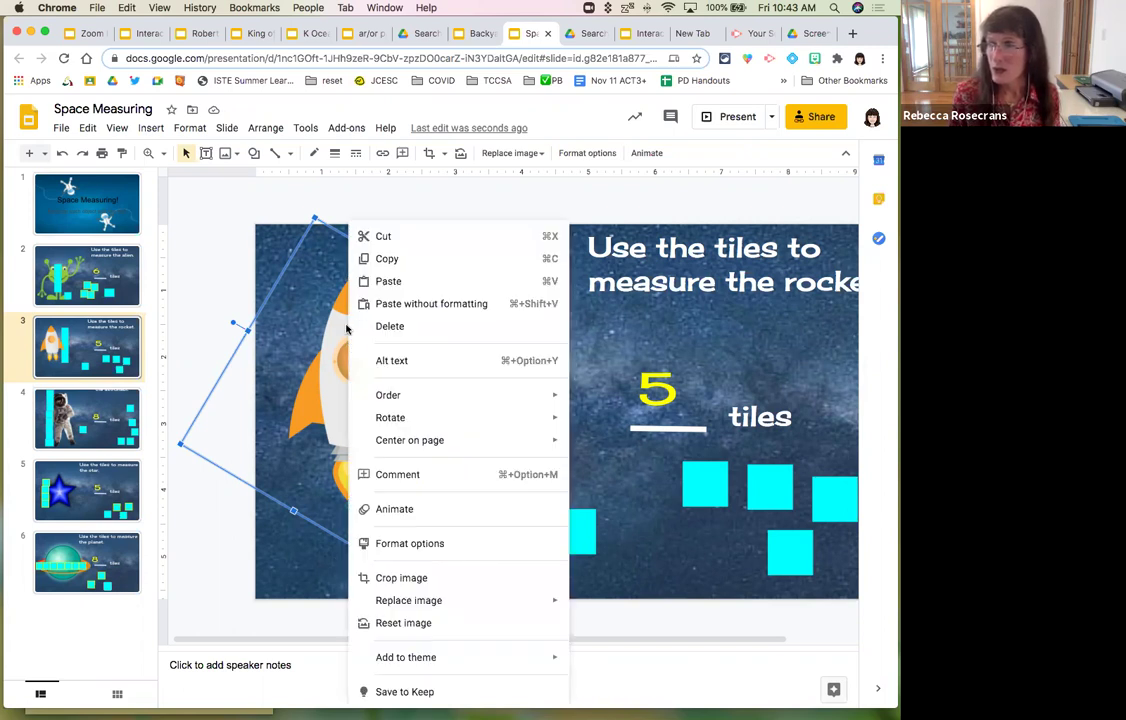
{"action": "mouse_move", "coordinate": [402, 397]}
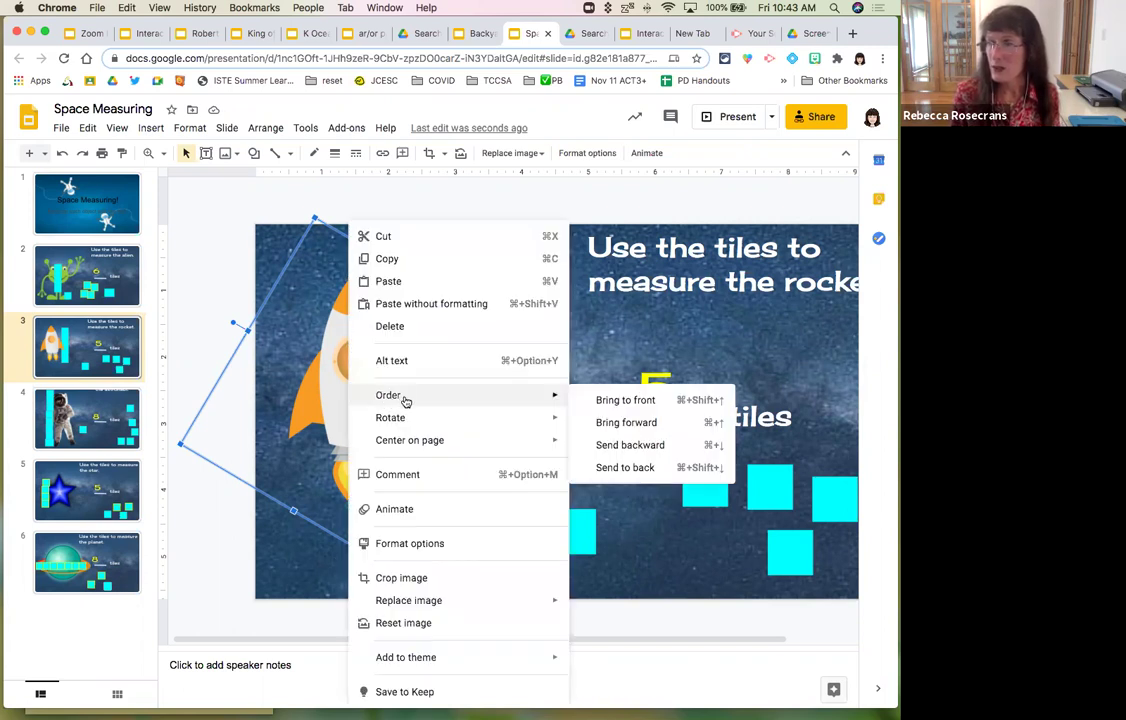
{"action": "left_click", "coordinate": [612, 448]}
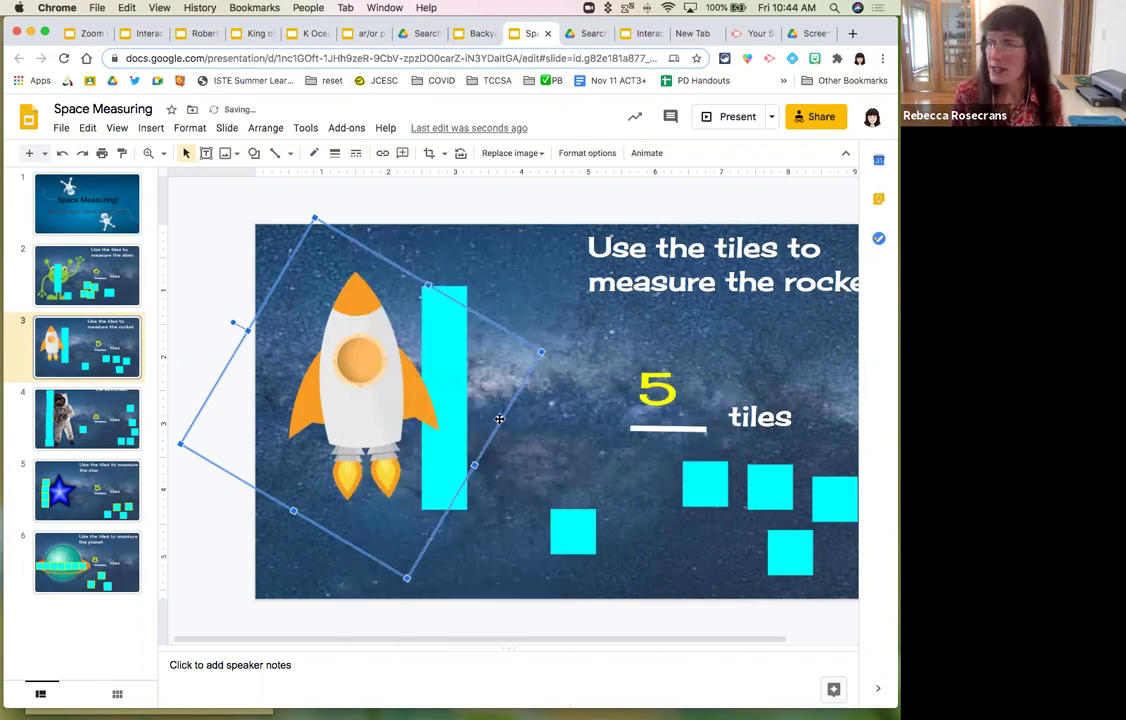
{"action": "right_click", "coordinate": [380, 408]}
{"action": "mouse_move", "coordinate": [480, 400]}
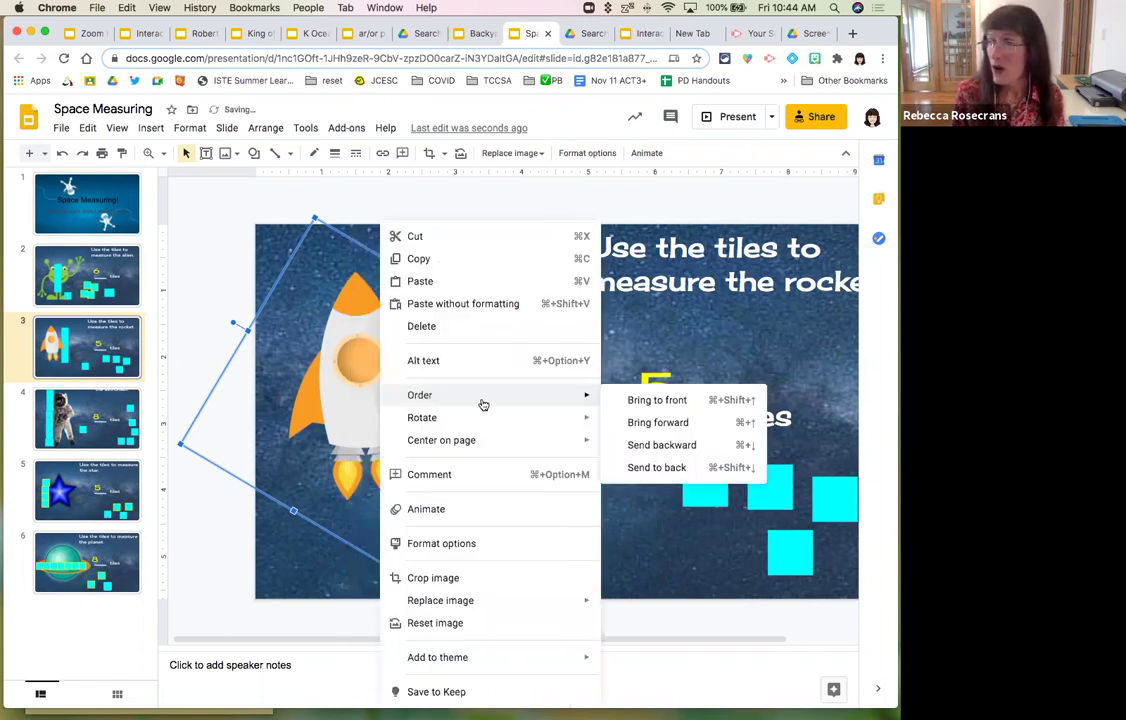
{"action": "left_click", "coordinate": [645, 469]}
{"action": "left_click", "coordinate": [487, 275]}
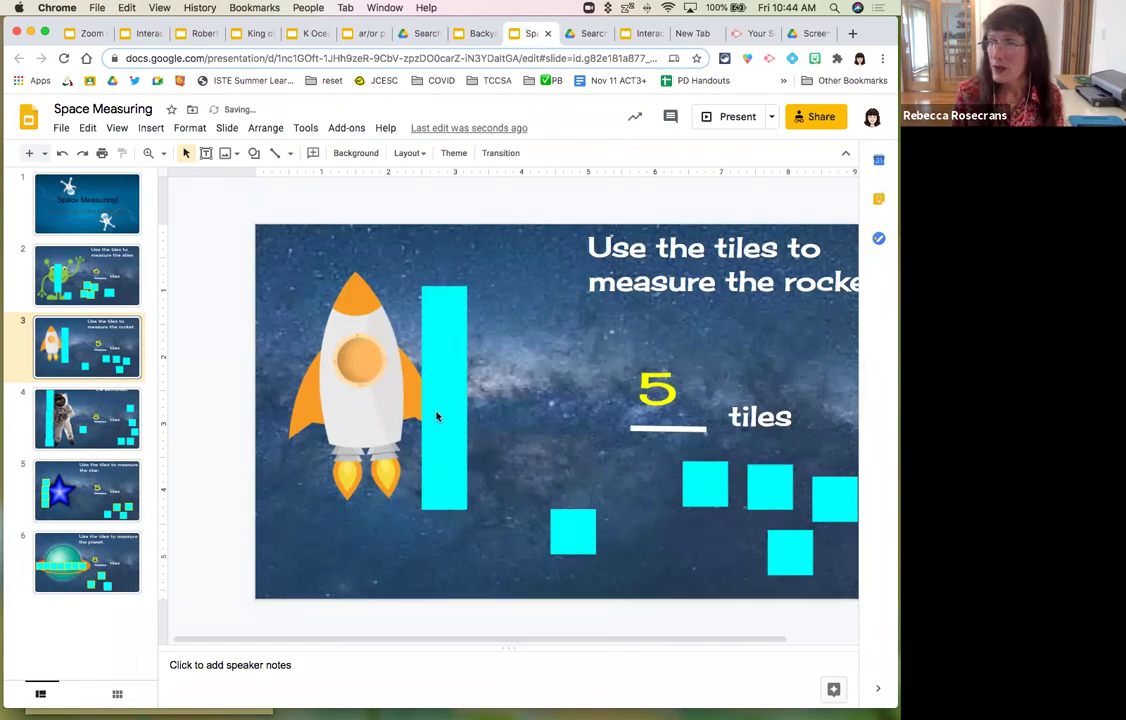
- Move a small tile up to the top of the tall bar
{"action": "left_click", "coordinate": [438, 404]}
{"action": "left_click_drag", "start_coordinate": [438, 404], "coordinate": [442, 300]}
{"action": "left_click", "coordinate": [442, 445]}
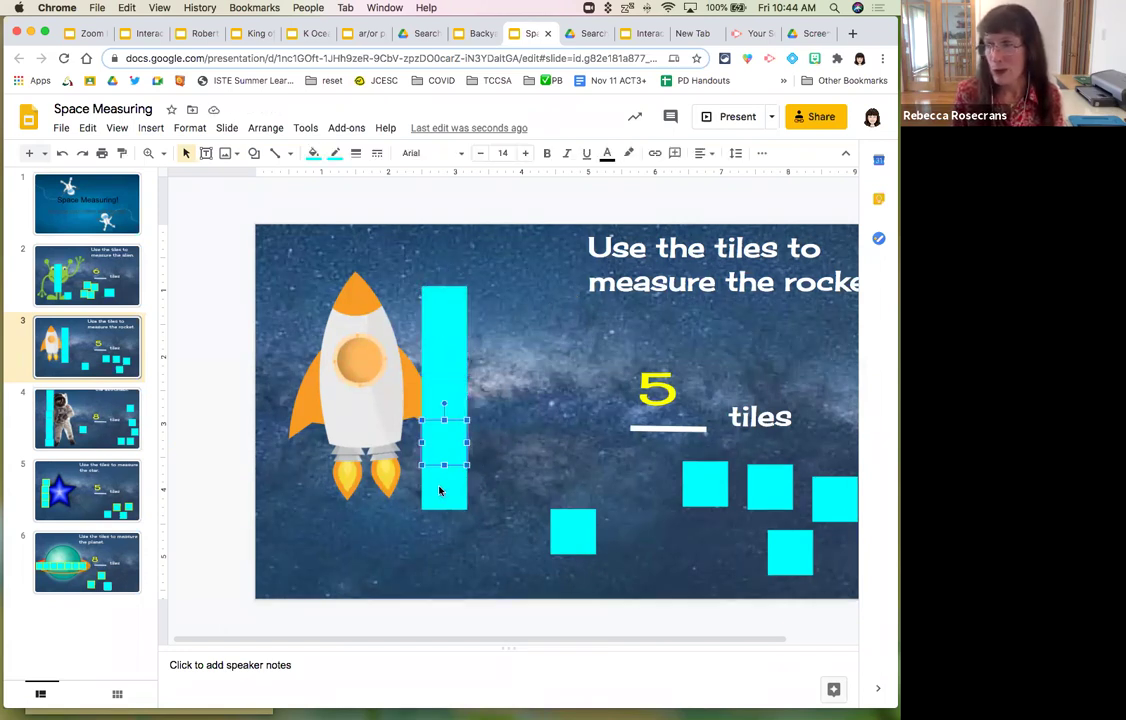
{"action": "left_click", "coordinate": [440, 470]}
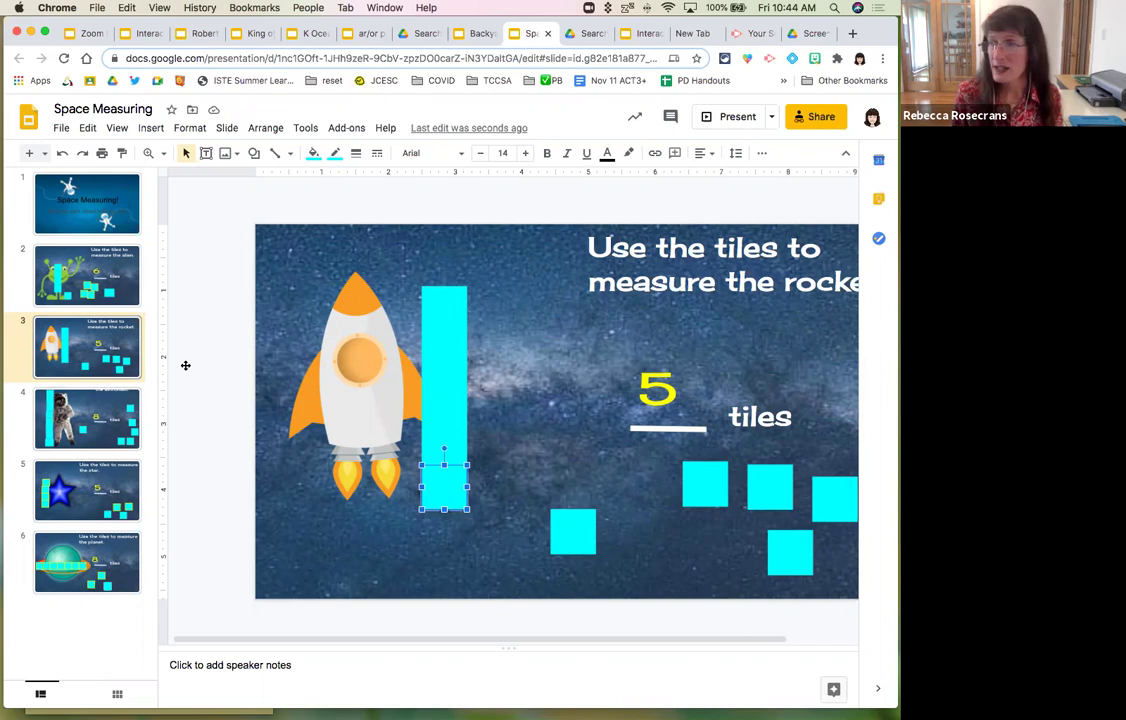
- Shrink the rocket image and bring up the Interactive Cut and paste (ail words) deck
{"action": "left_click", "coordinate": [340, 351]}
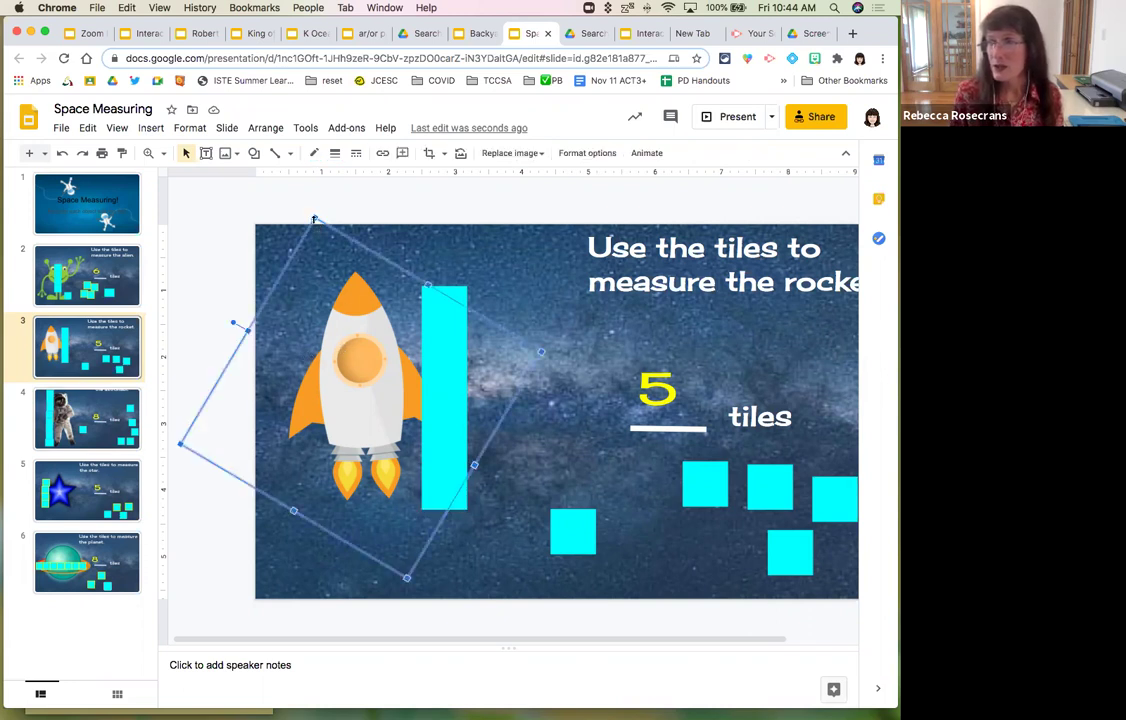
{"action": "left_click_drag", "start_coordinate": [315, 217], "coordinate": [325, 354]}
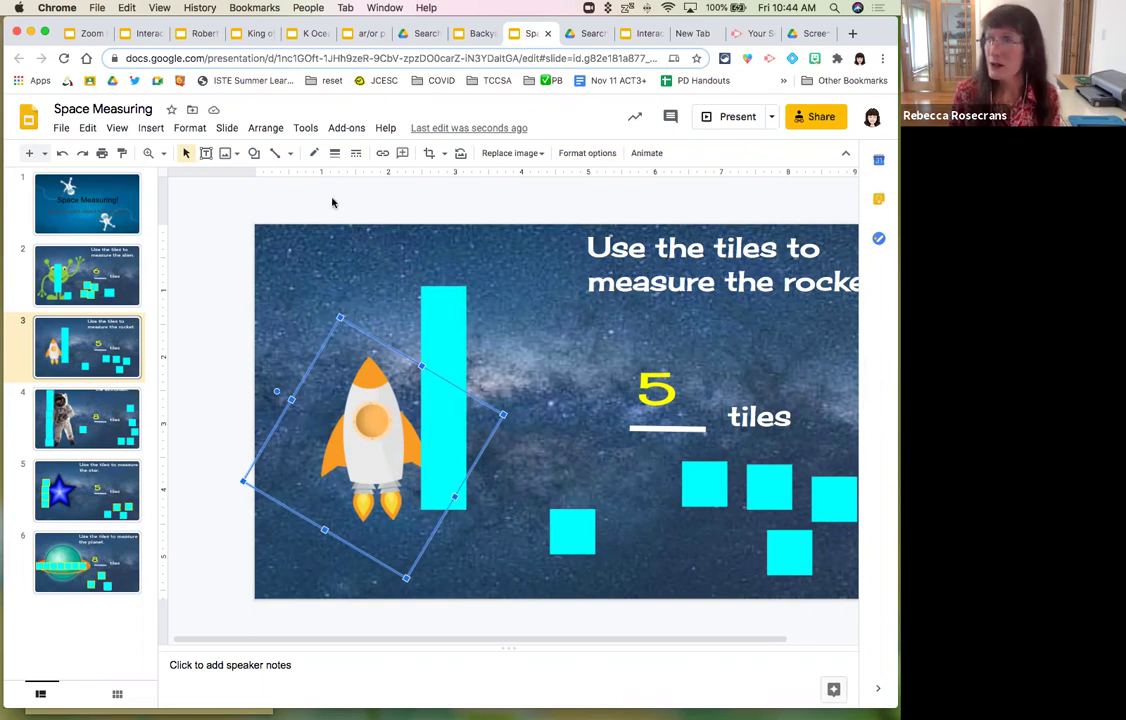
{"action": "left_click", "coordinate": [631, 36]}
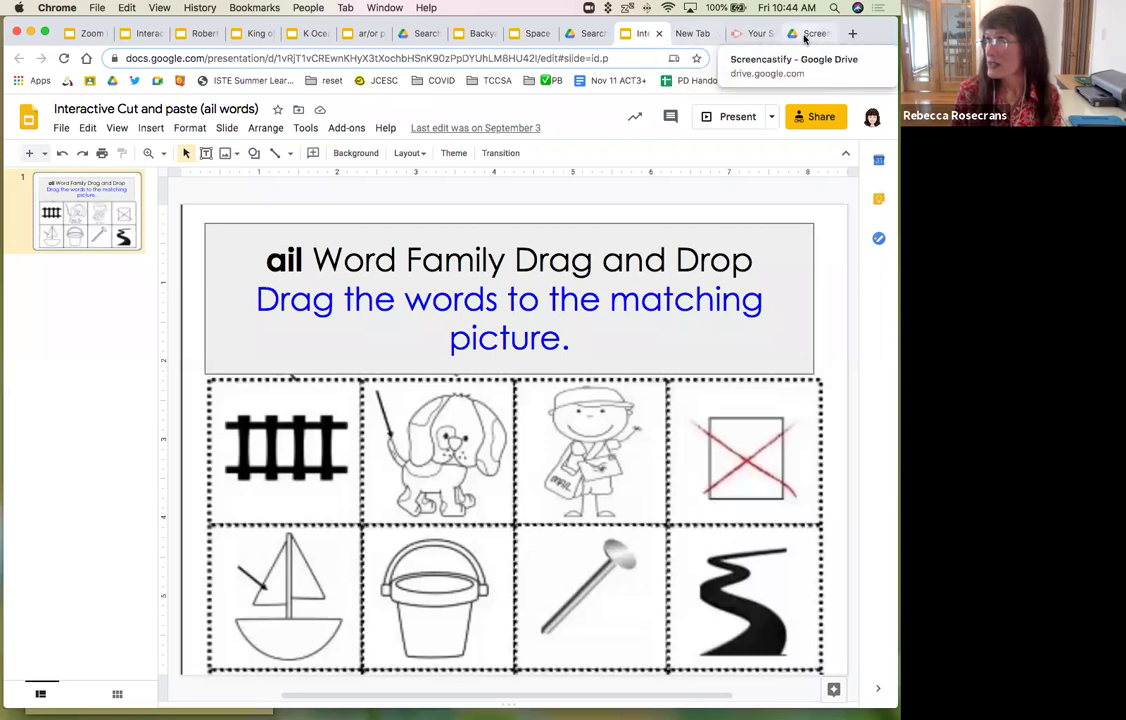
- Look through the open browser tabs, ending on the Screencastify folder in Drive
{"action": "left_click", "coordinate": [586, 36]}
{"action": "left_click", "coordinate": [810, 36]}
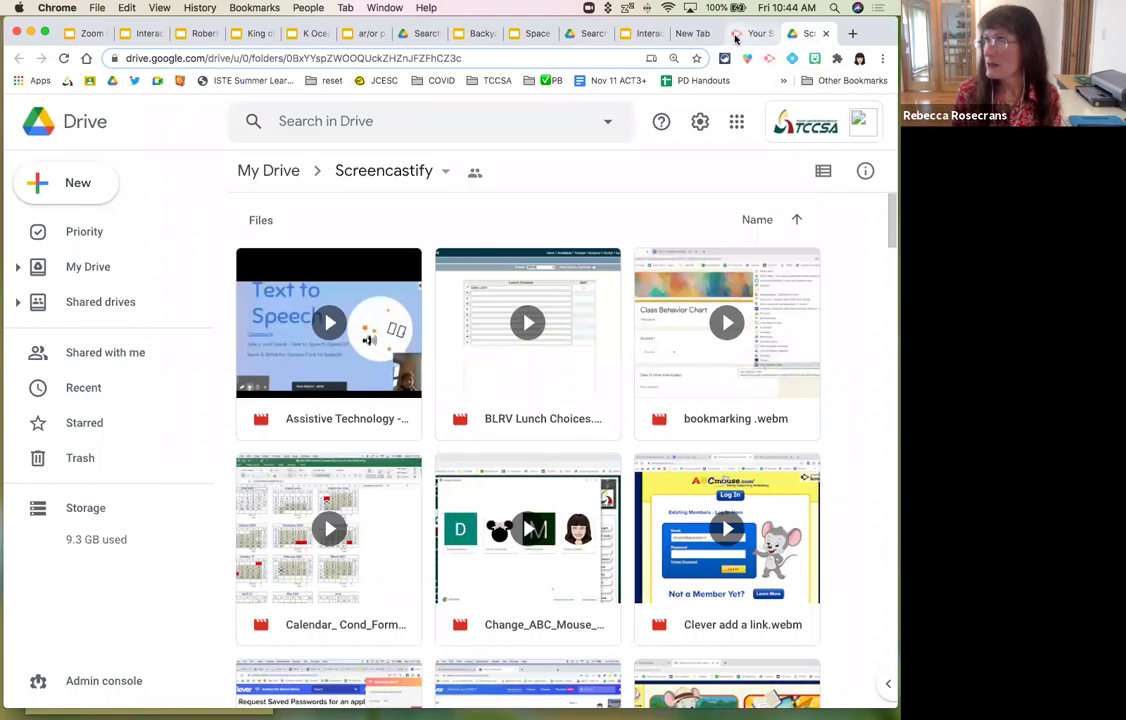
{"action": "left_click", "coordinate": [704, 38]}
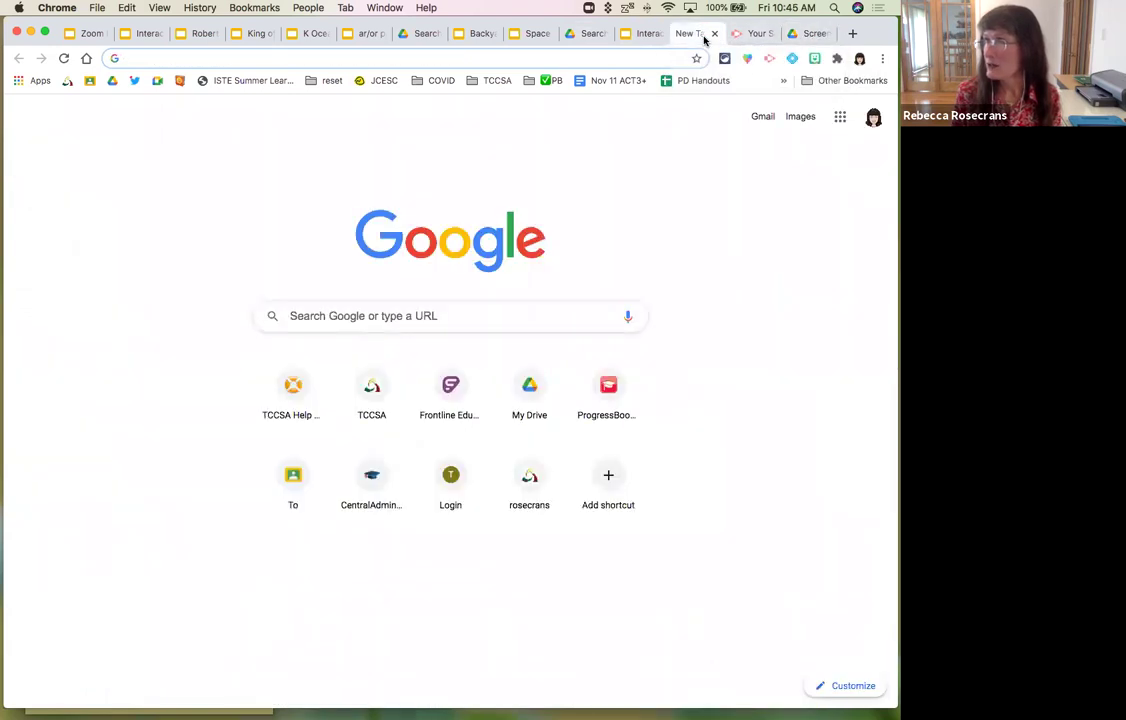
{"action": "left_click", "coordinate": [650, 36]}
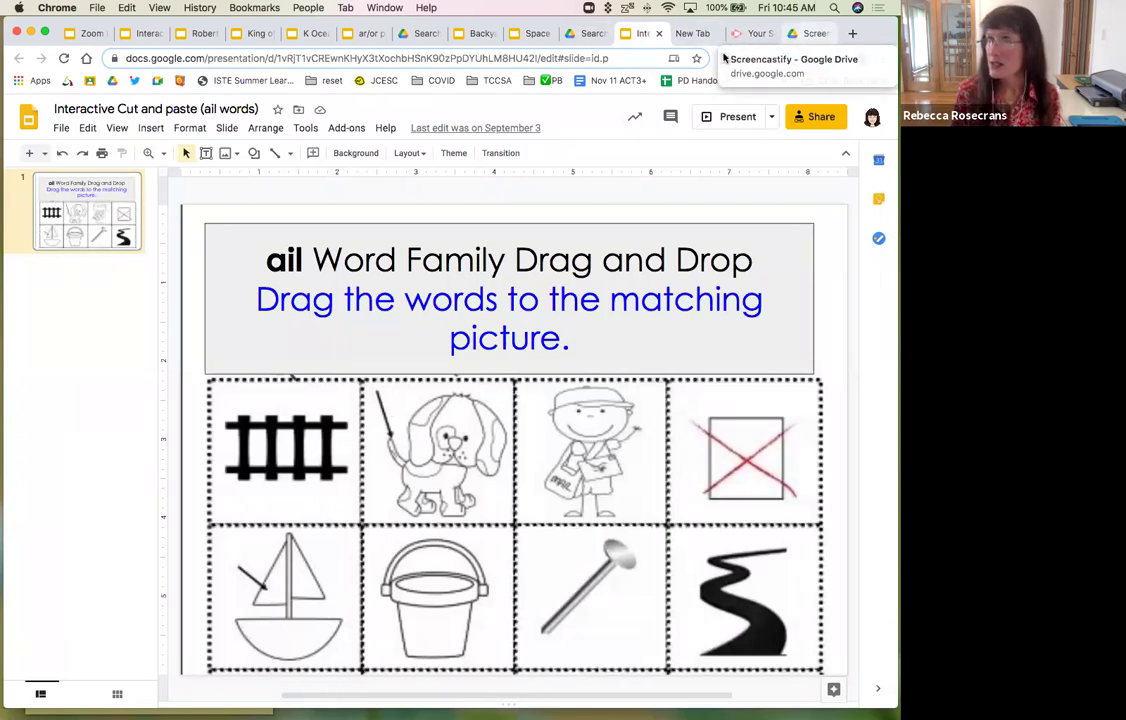
{"action": "left_click", "coordinate": [806, 36]}
- Search Drive for 'ail' and preview ail-words.pub.pdf, scrolling through the worksheet
{"action": "left_click", "coordinate": [307, 120]}
{"action": "type", "text": "ail"}
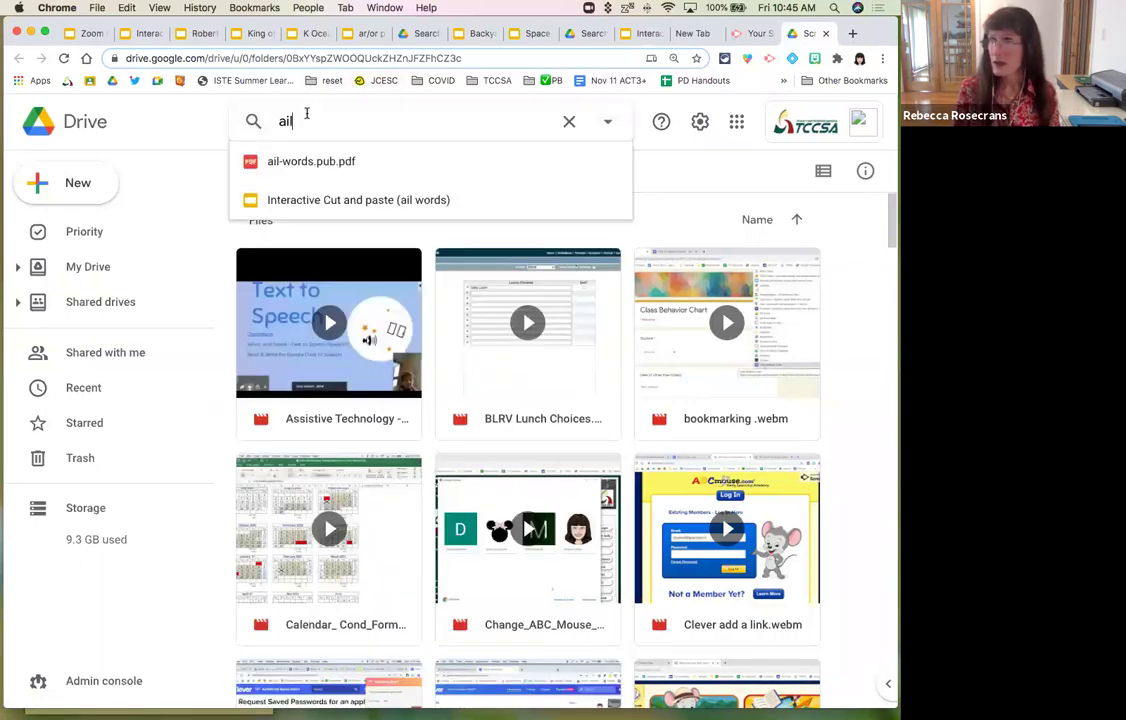
{"action": "left_click", "coordinate": [293, 162]}
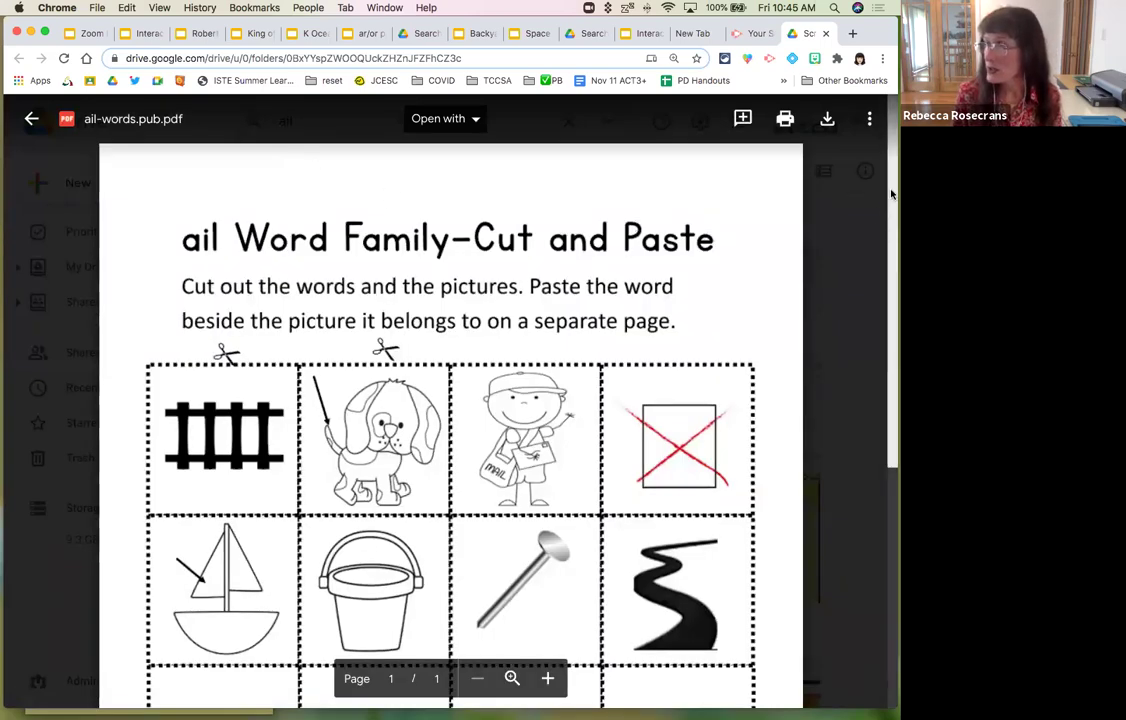
{"action": "scroll", "coordinate": [886, 220], "scroll_direction": "down", "scroll_amount": 2}
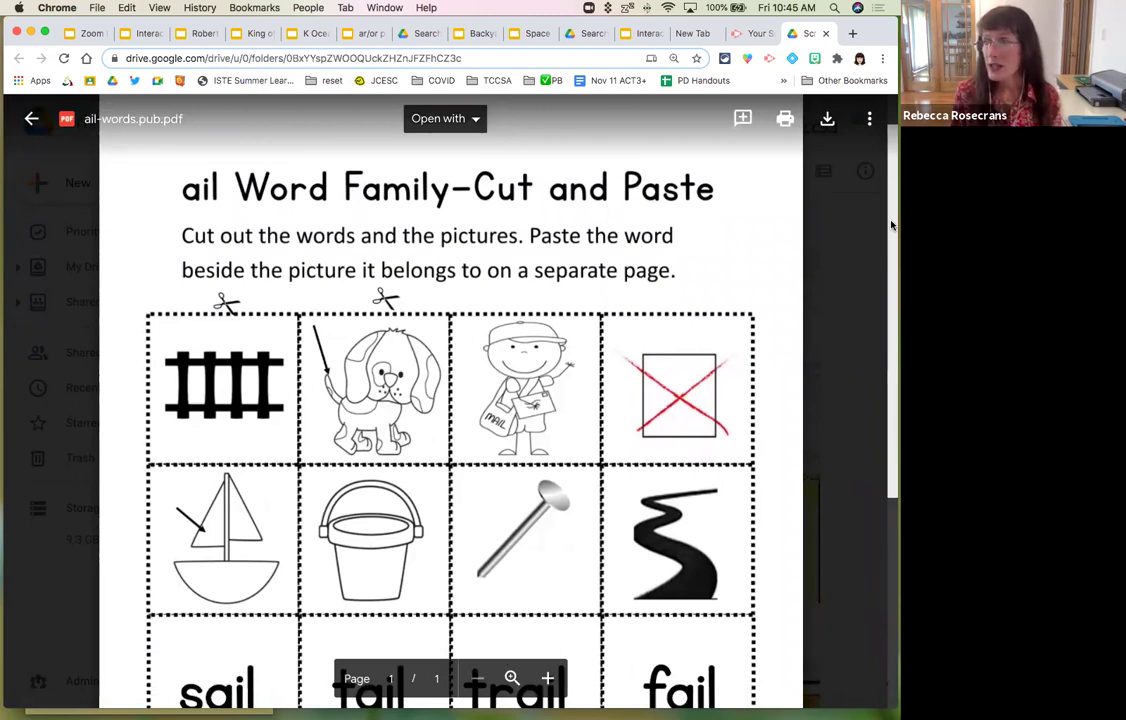
{"action": "scroll", "coordinate": [888, 250], "scroll_direction": "down", "scroll_amount": 5}
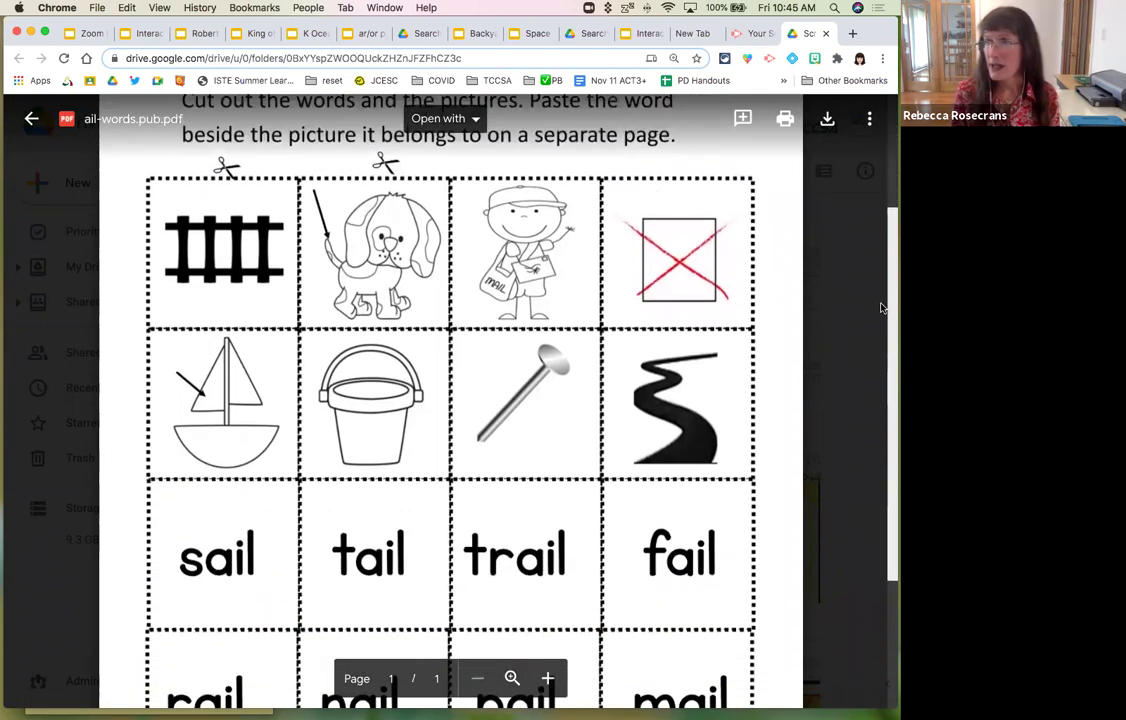
{"action": "scroll", "coordinate": [880, 300], "scroll_direction": "up", "scroll_amount": 7}
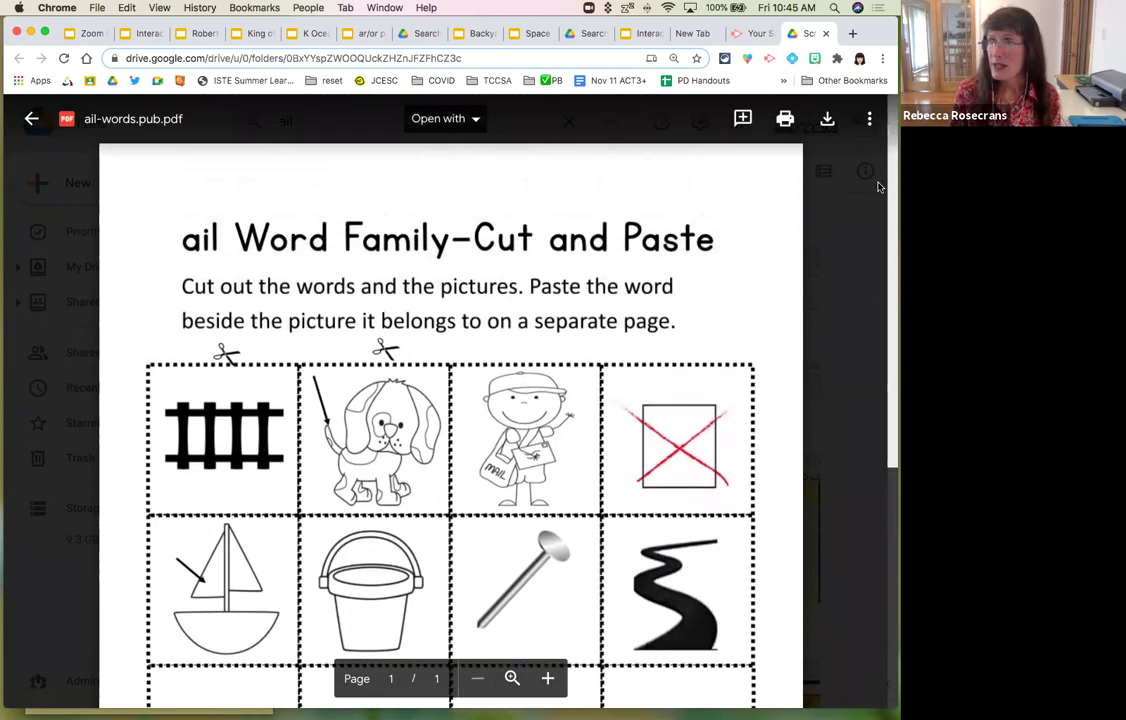
{"action": "scroll", "coordinate": [884, 240], "scroll_direction": "down", "scroll_amount": 4}
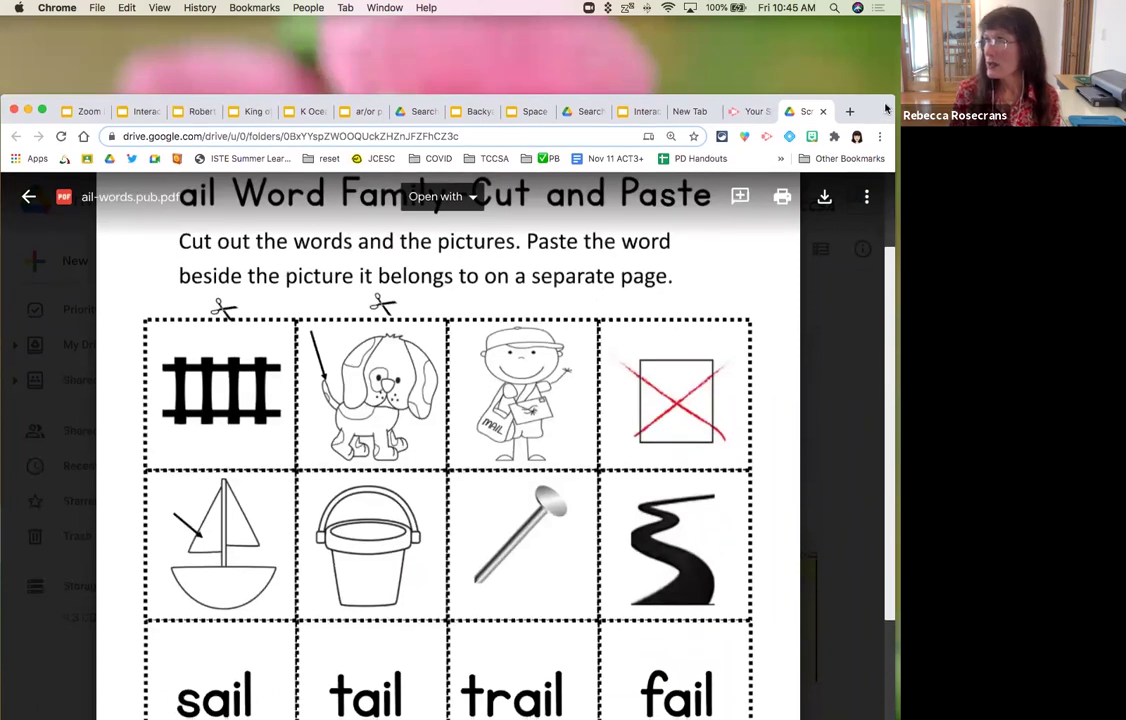
{"action": "left_click_drag", "start_coordinate": [893, 110], "coordinate": [893, 37]}
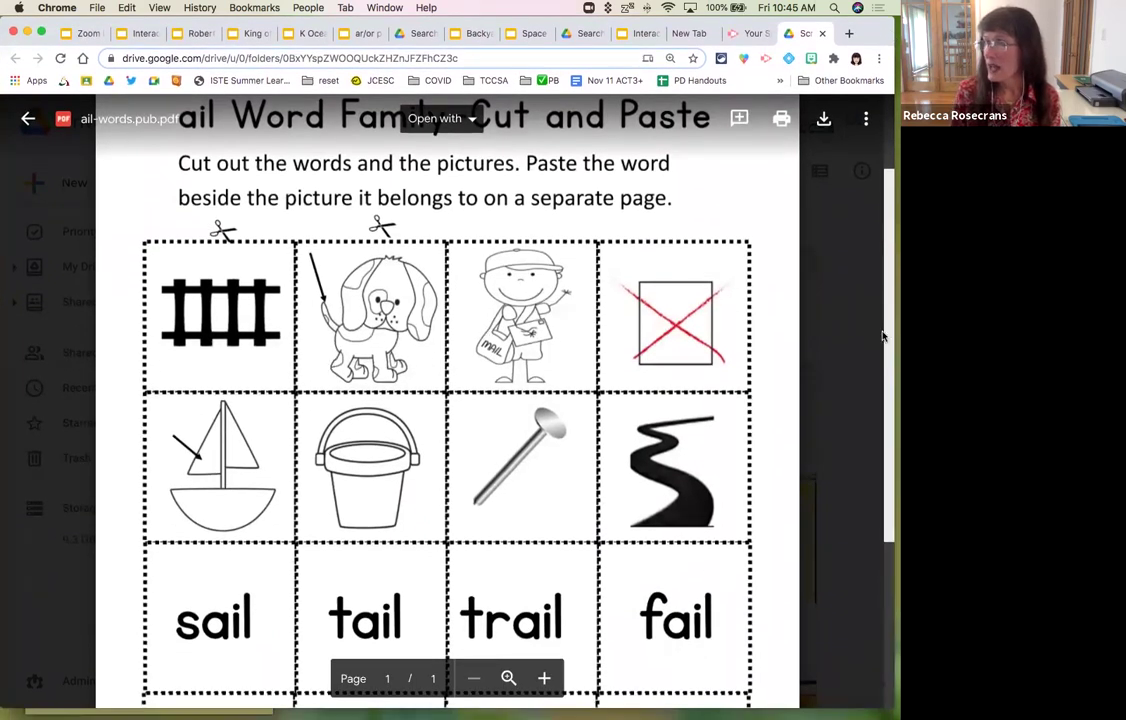
{"action": "scroll", "coordinate": [870, 415], "scroll_direction": "down", "scroll_amount": 5}
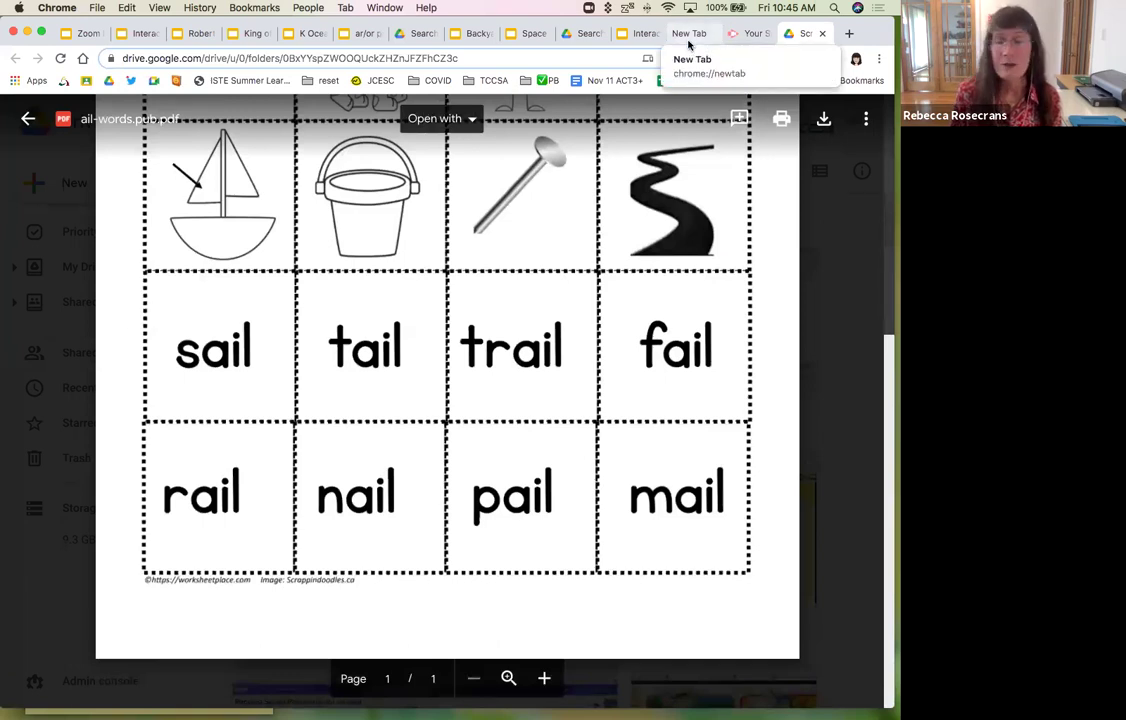
- In the ail deck, shift the Drag and Drop title box aside, then return it over the worksheet heading
{"action": "left_click", "coordinate": [639, 40]}
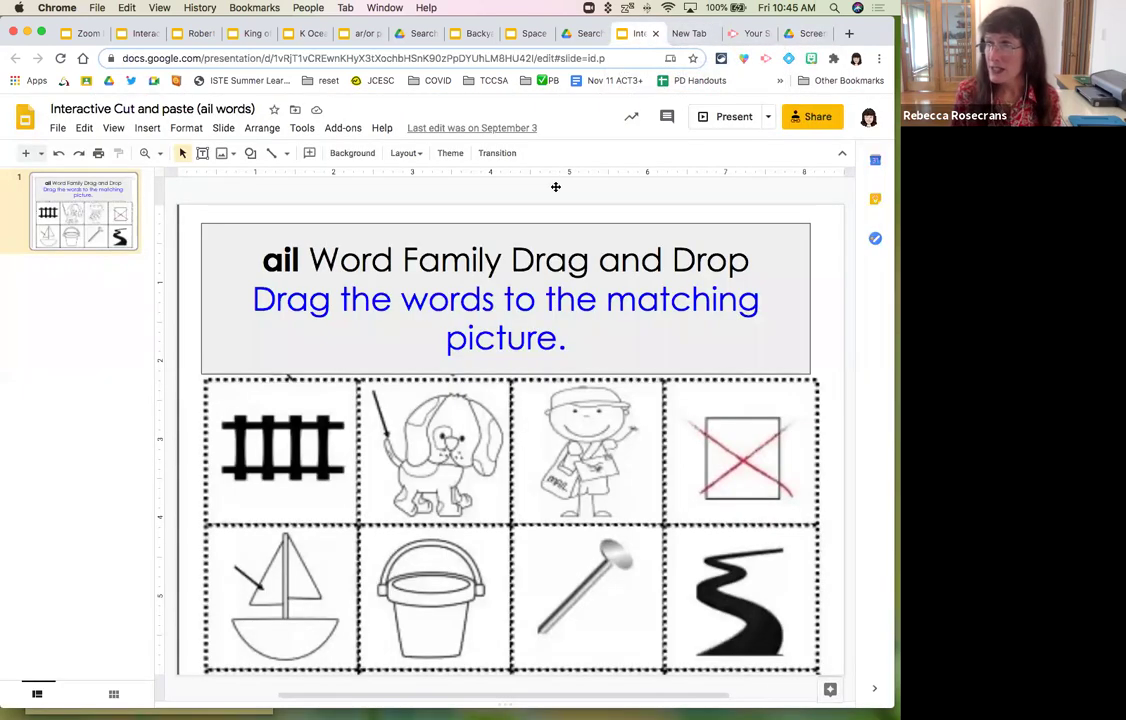
{"action": "left_click", "coordinate": [375, 332]}
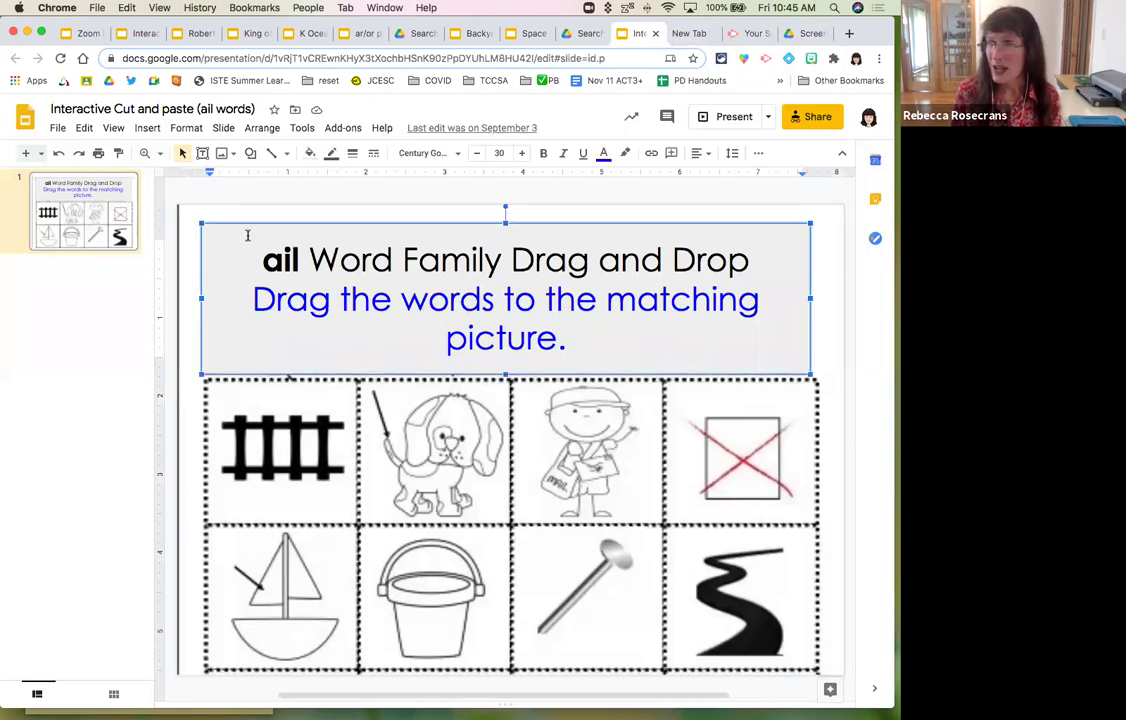
{"action": "left_click_drag", "start_coordinate": [247, 226], "coordinate": [393, 351]}
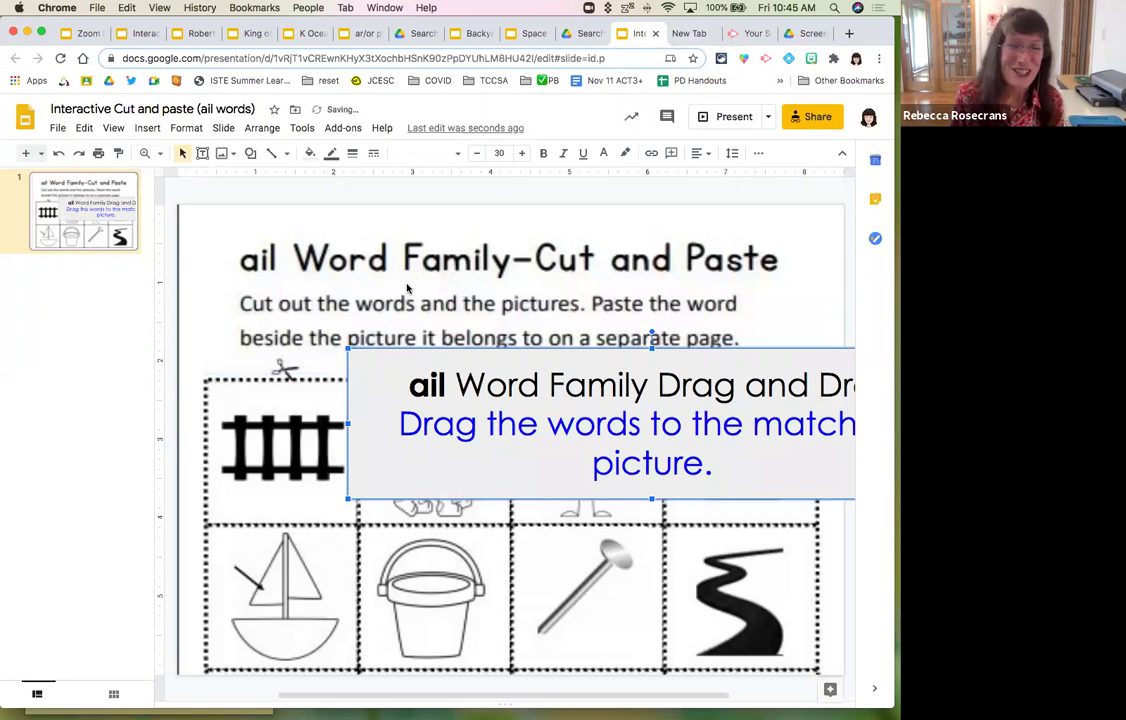
{"action": "left_click_drag", "start_coordinate": [365, 325], "coordinate": [218, 205]}
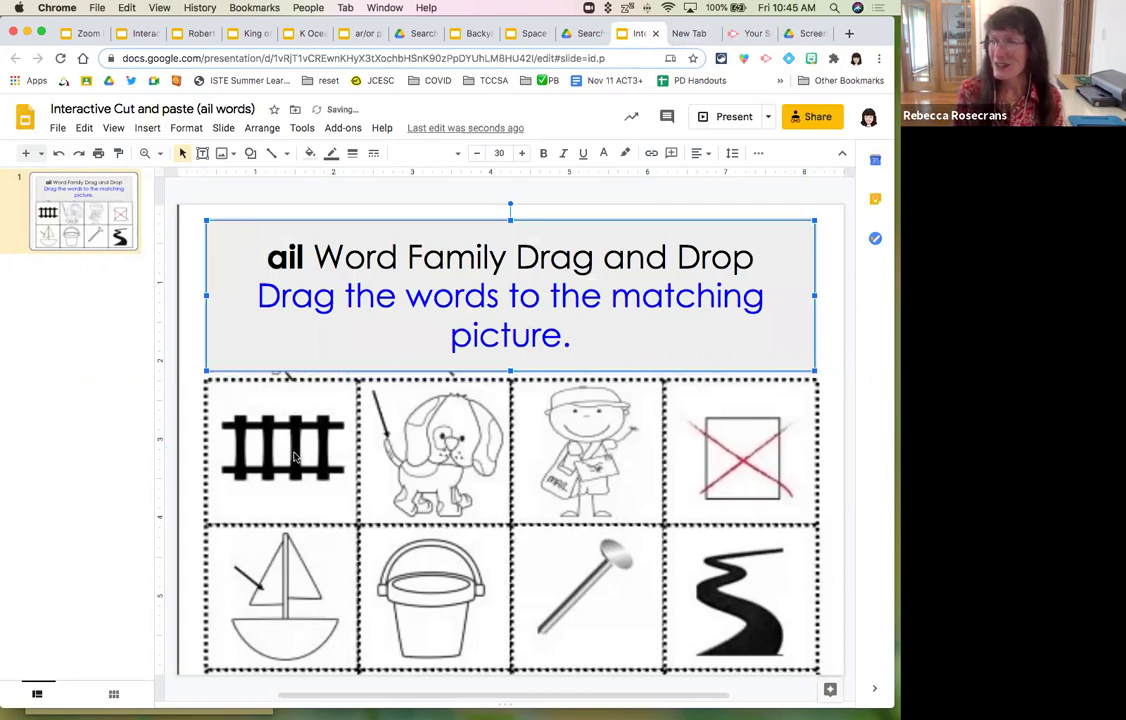
- Zoom out, raise the 'sail' word box higher, and drop the 'tail' box onto the railroad picture
{"action": "left_click", "coordinate": [160, 153]}
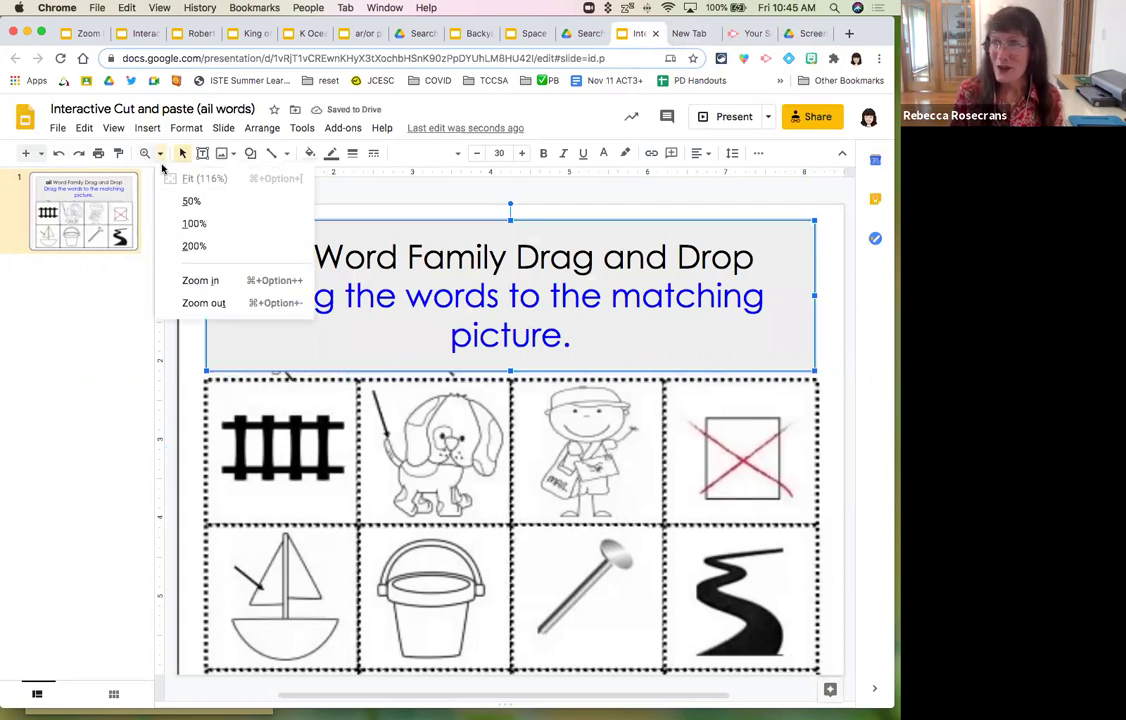
{"action": "left_click", "coordinate": [205, 303]}
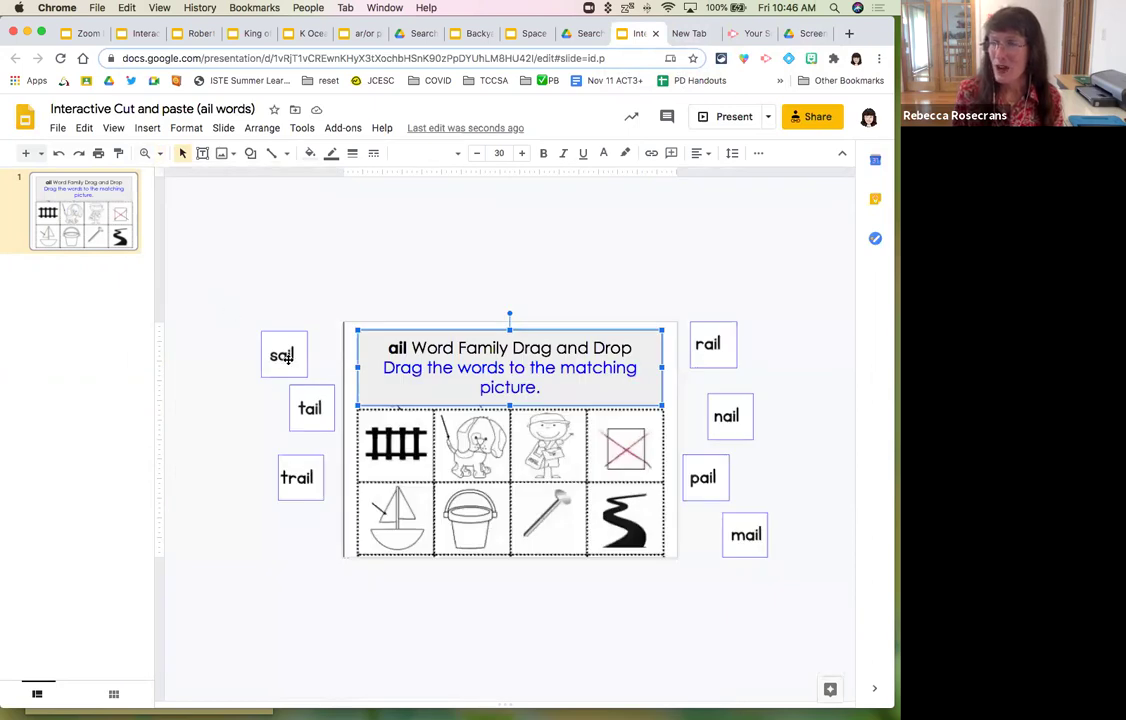
{"action": "left_click_drag", "start_coordinate": [294, 354], "coordinate": [338, 286]}
{"action": "left_click", "coordinate": [309, 400]}
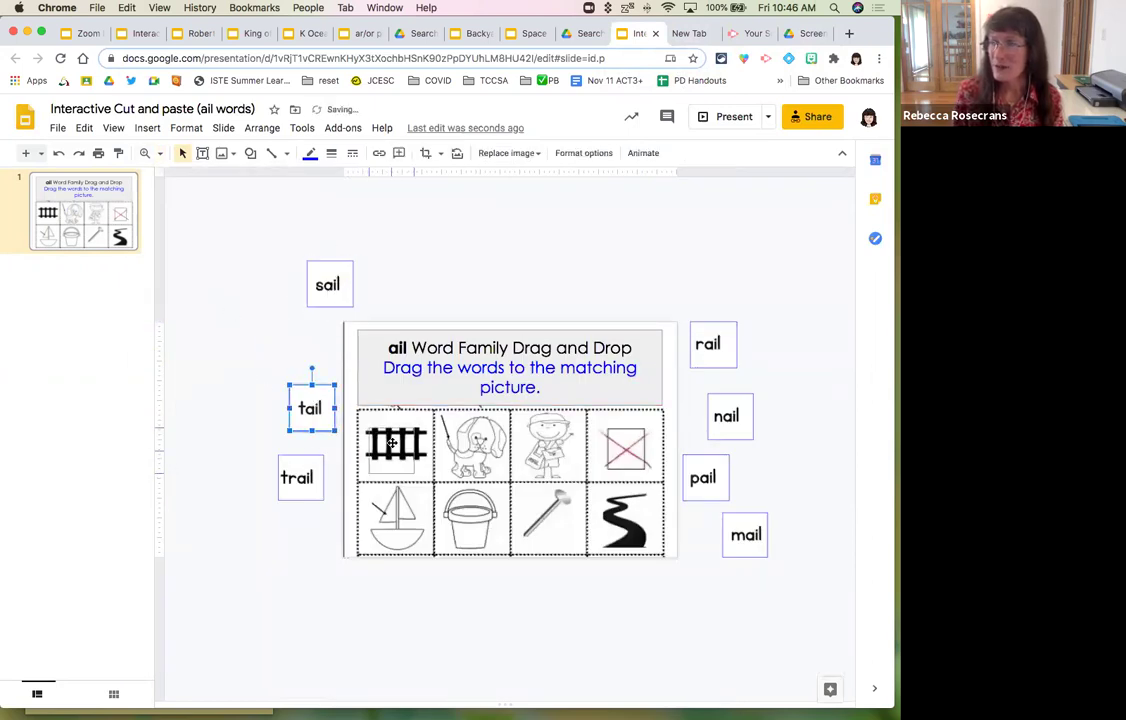
{"action": "left_click_drag", "start_coordinate": [393, 447], "coordinate": [393, 449]}
{"action": "left_click", "coordinate": [284, 393]}
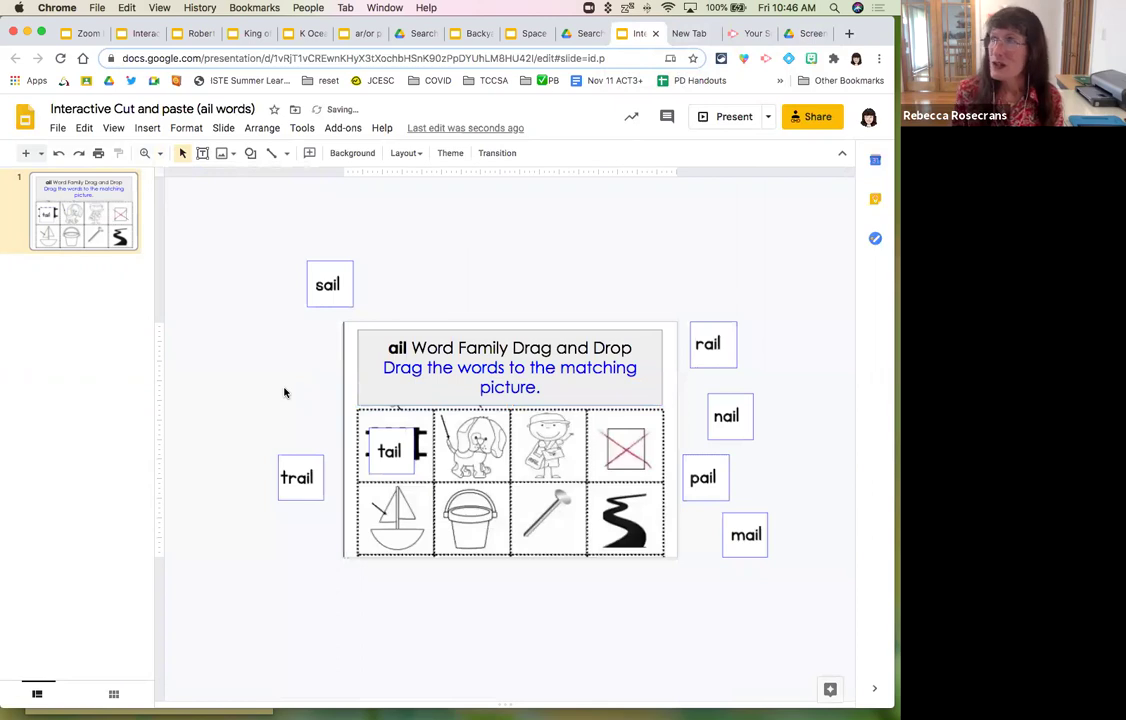